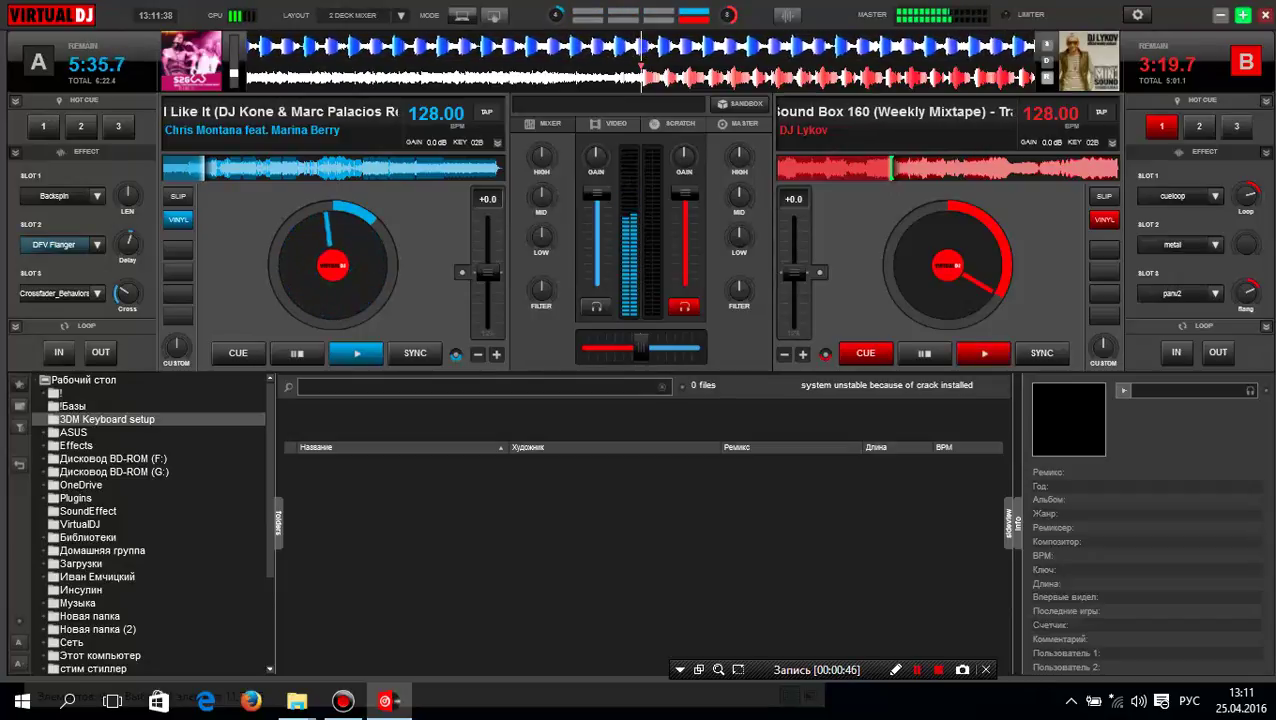
Assign the Backspin effect to slot 1 of deck B.
click(96, 244)
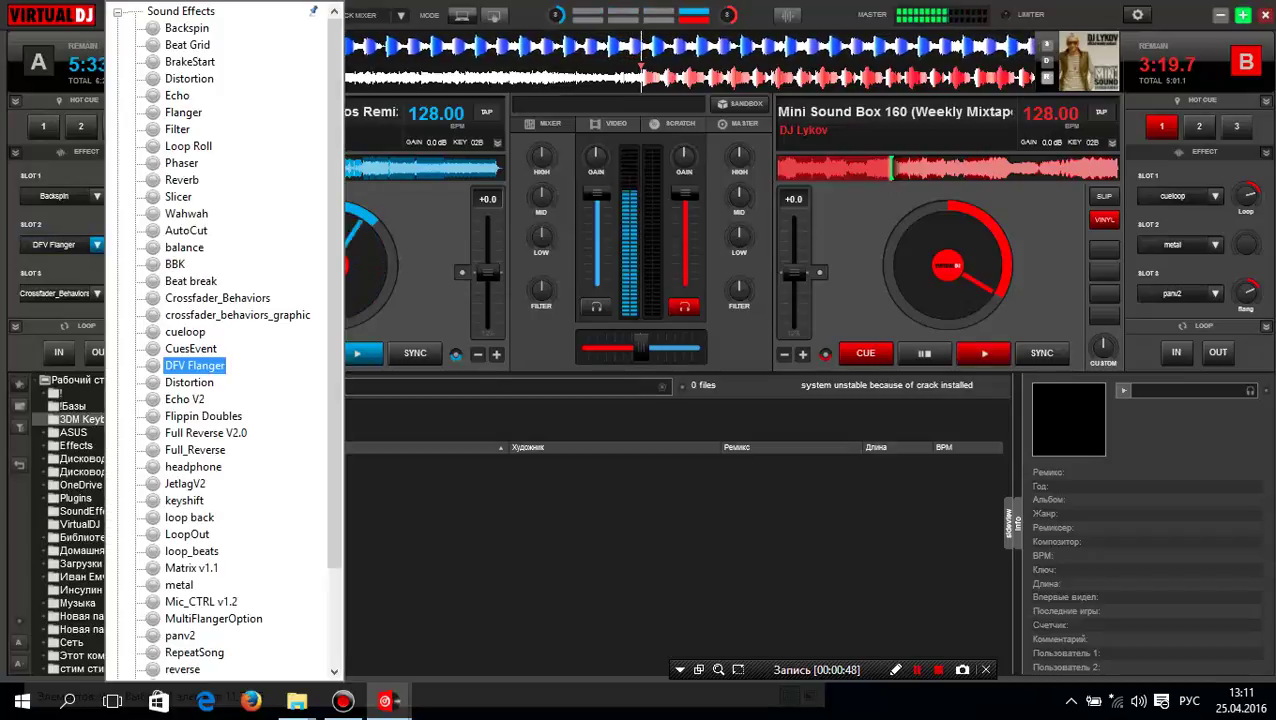
click(1215, 196)
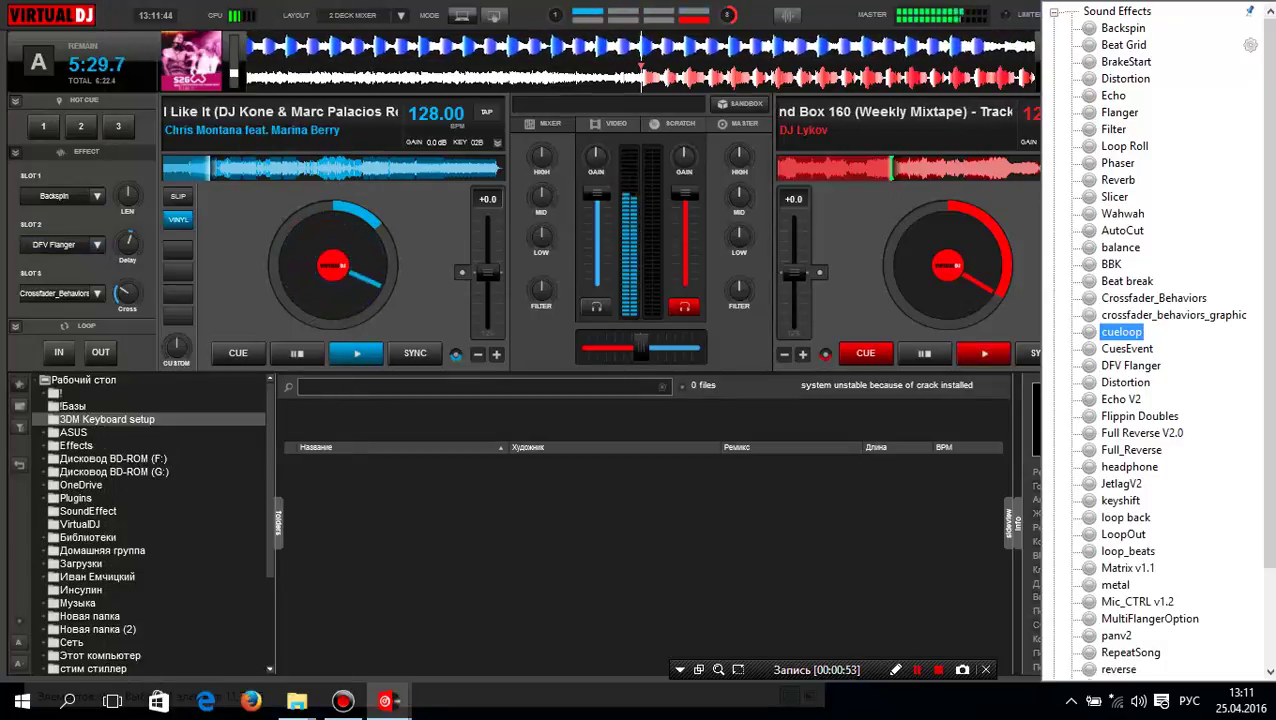
click(1123, 28)
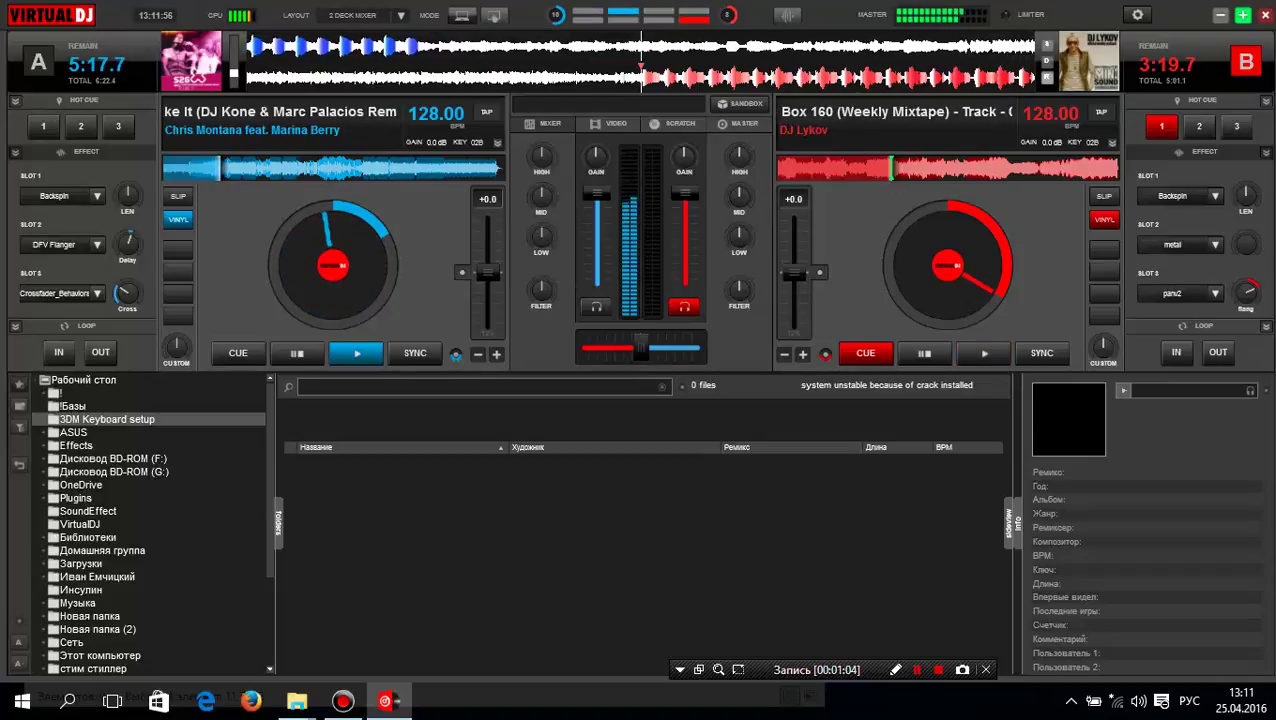
Bring deck B's volume fully down and reduce its low and mid EQ, setting the mid to 38%.
key(Down)
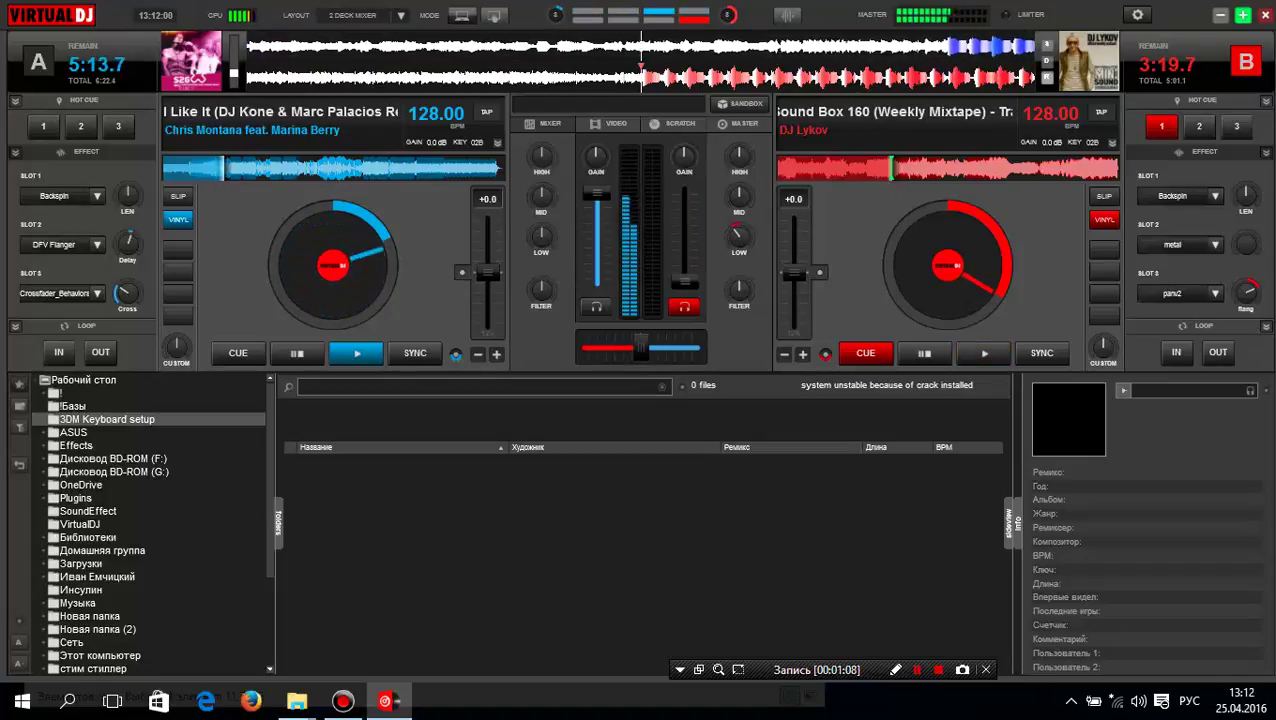
drag(738, 196, 736, 224)
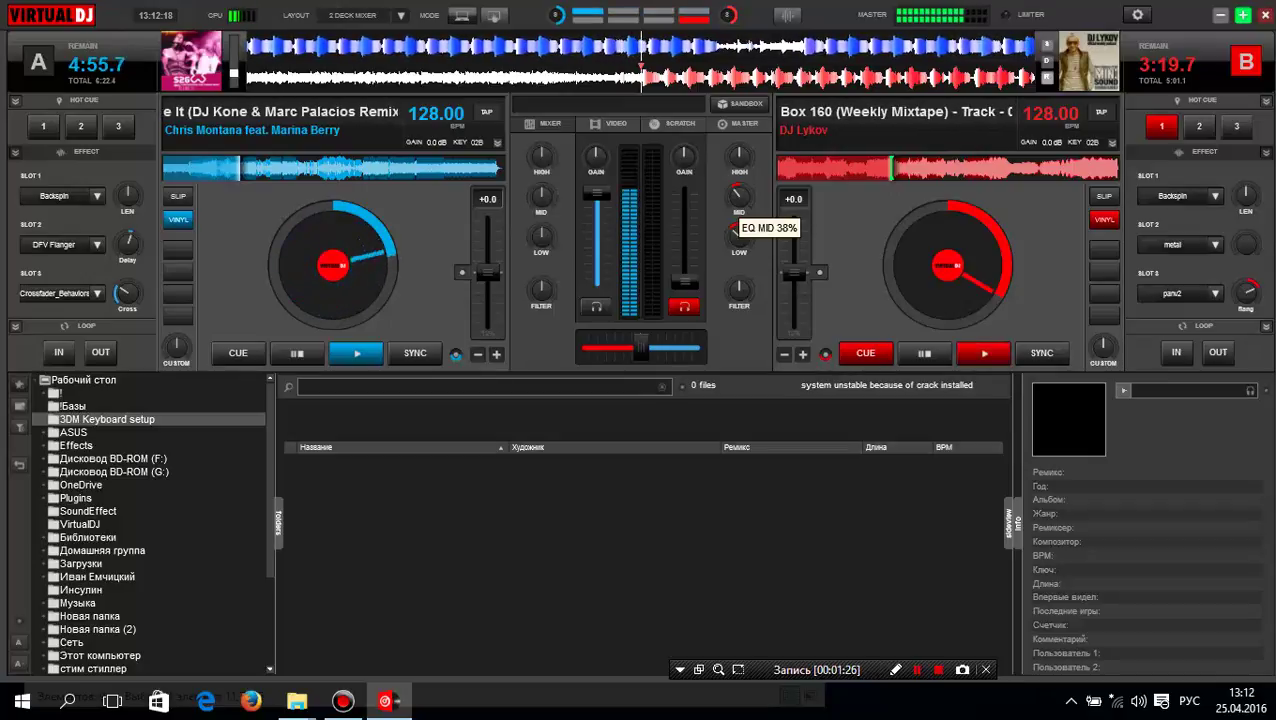
Sweep deck A's filter down to <7.2kHz and back to off while the track plays.
mouse_move(541, 292)
mouse_down()
mouse_move(541, 270)
mouse_move(541, 291)
mouse_up()
scroll(541, 290, down, 1)
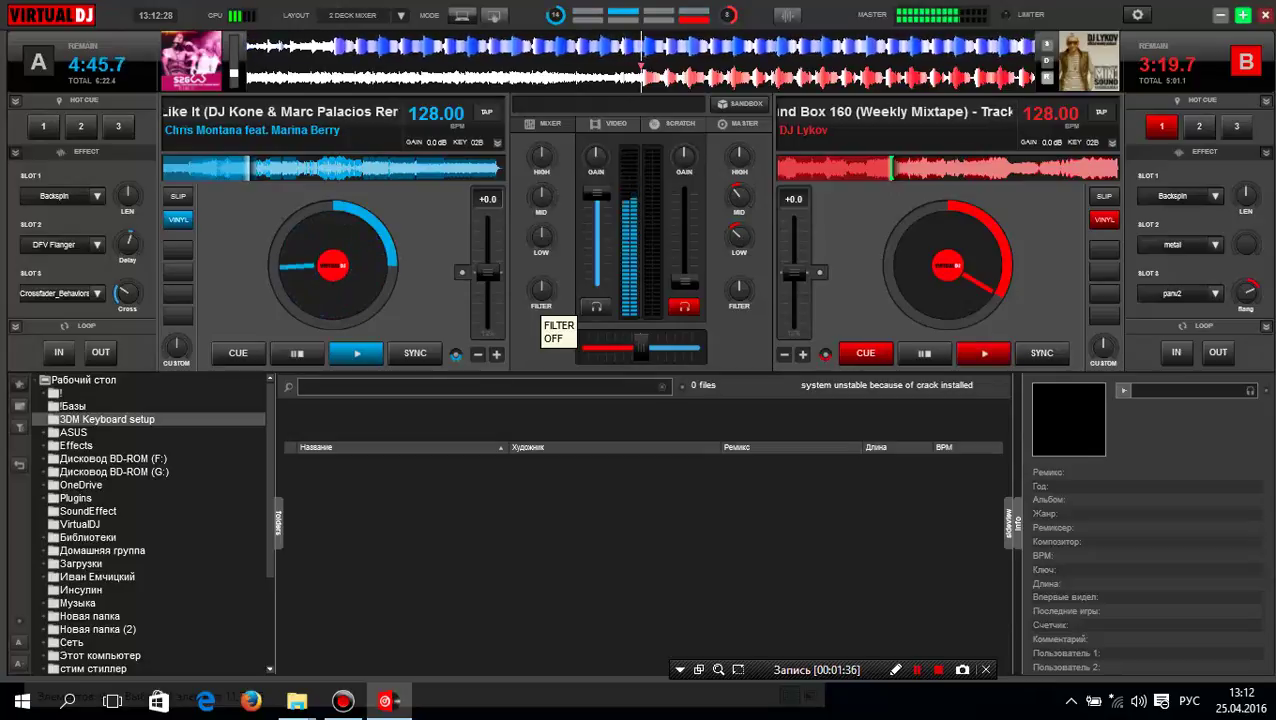
drag(541, 290, 541, 302)
scroll(540, 289, down, 1)
scroll(540, 289, up, 1)
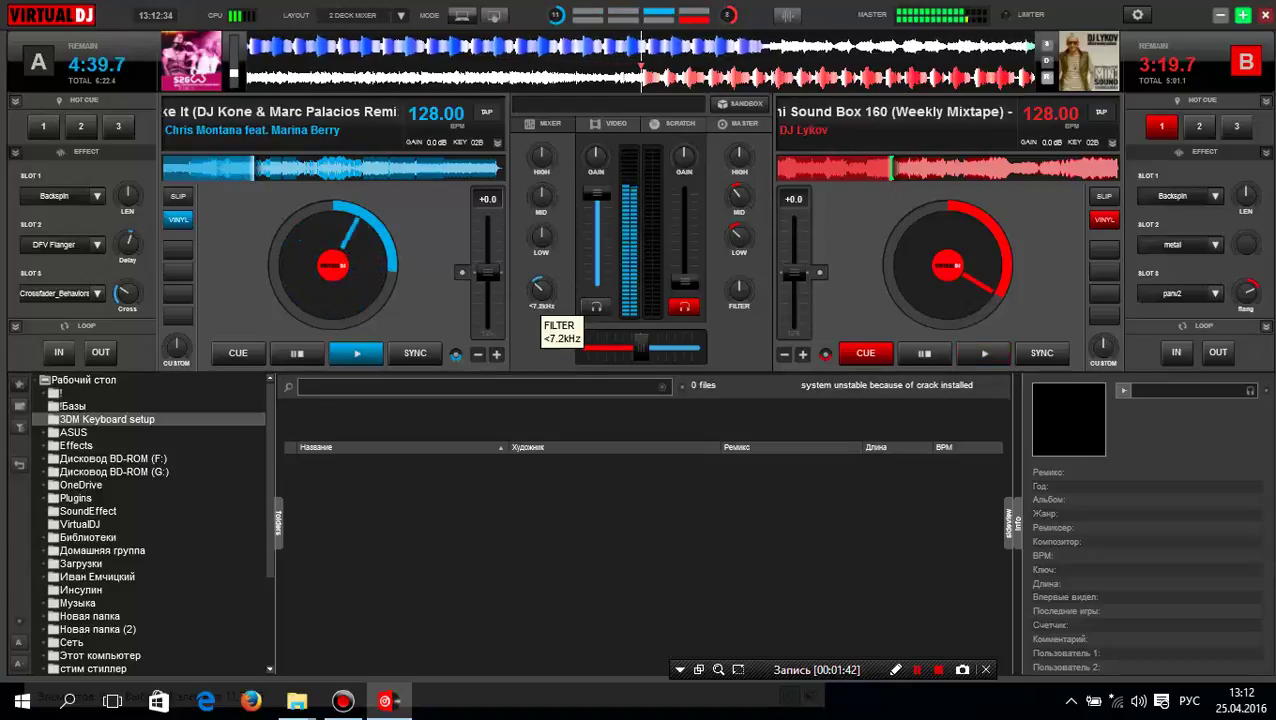
scroll(540, 289, up, 1)
scroll(540, 289, up, 1)
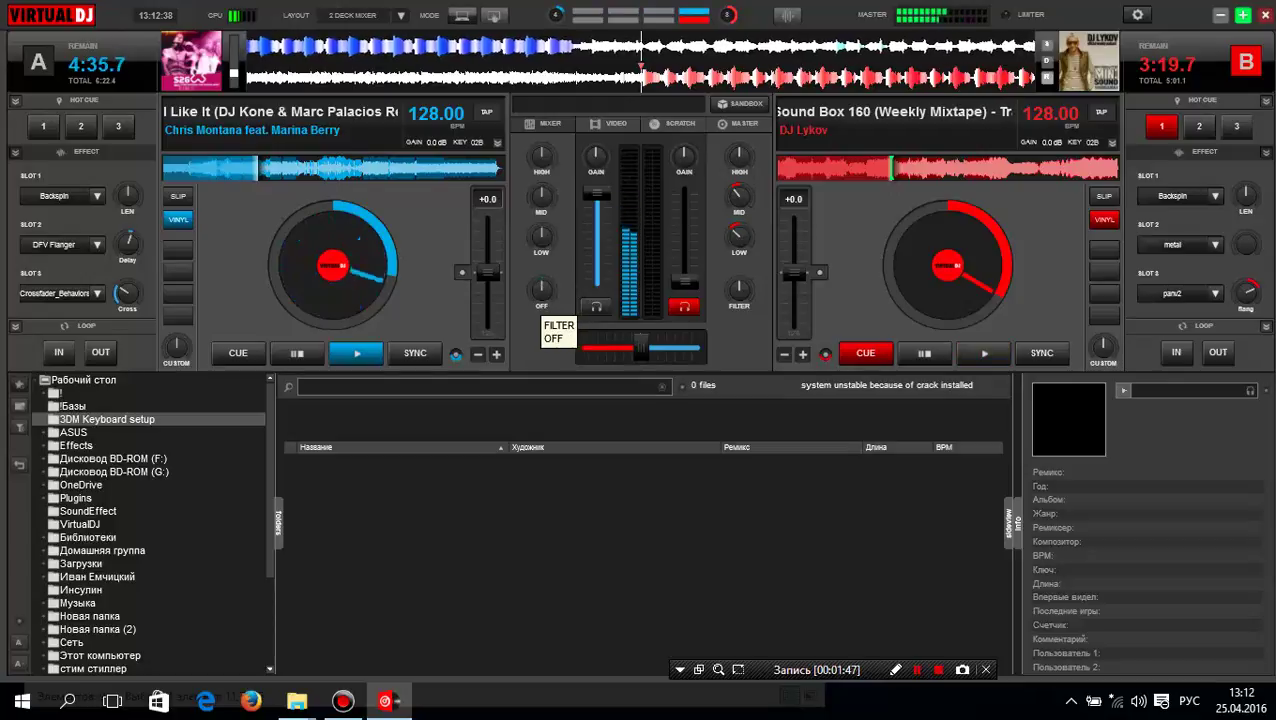
scroll(540, 237, up, 1)
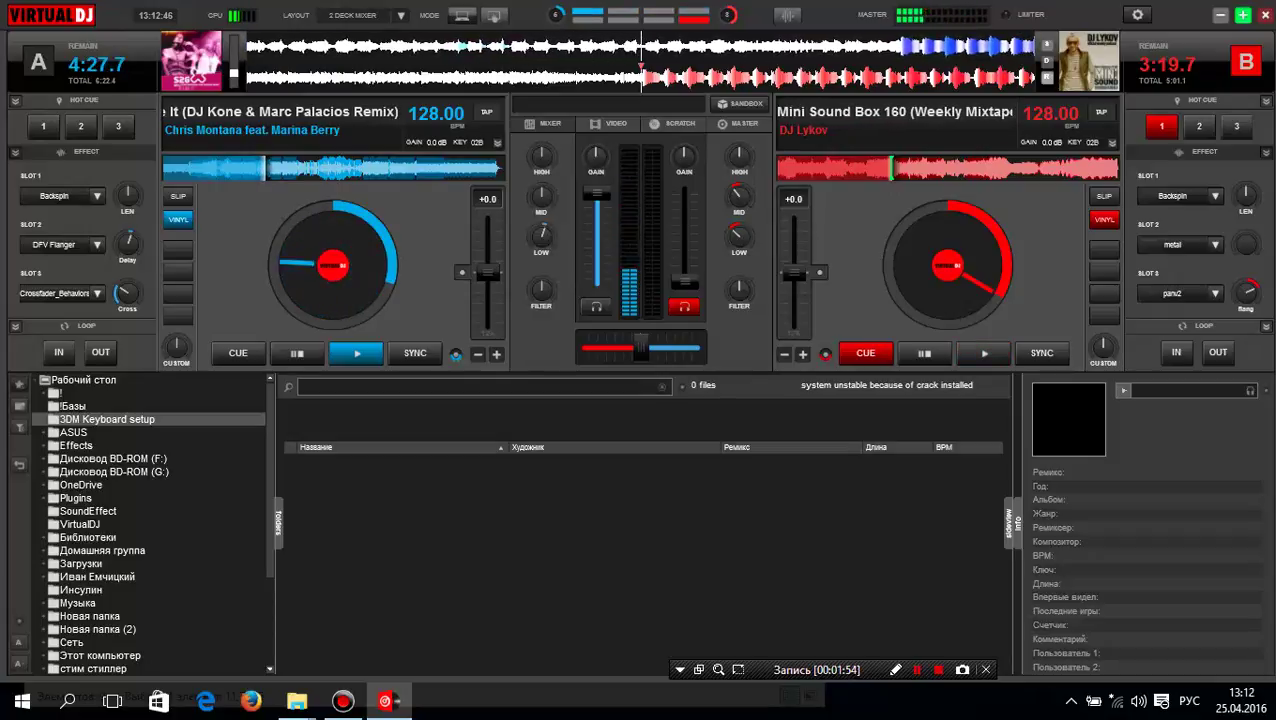
Start deck B and crossfade to it, raising its volume and bringing deck A's volume fully down.
key(space)
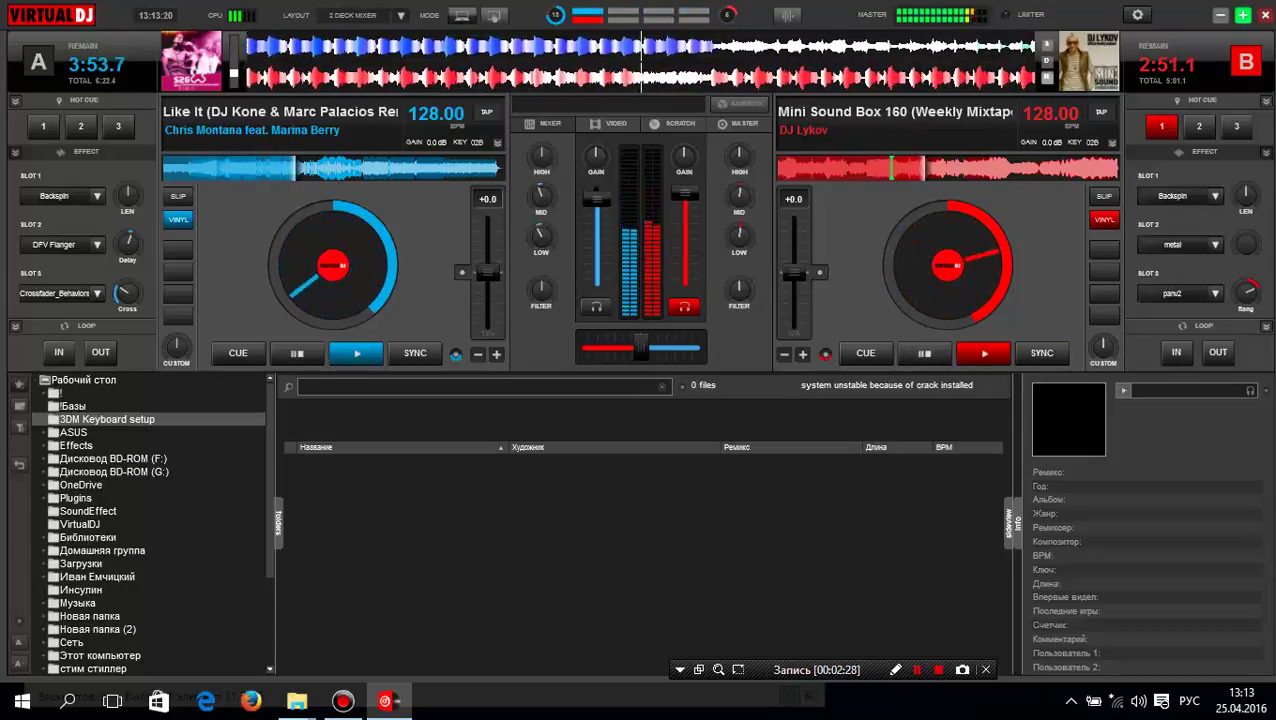
drag(597, 232, 597, 240)
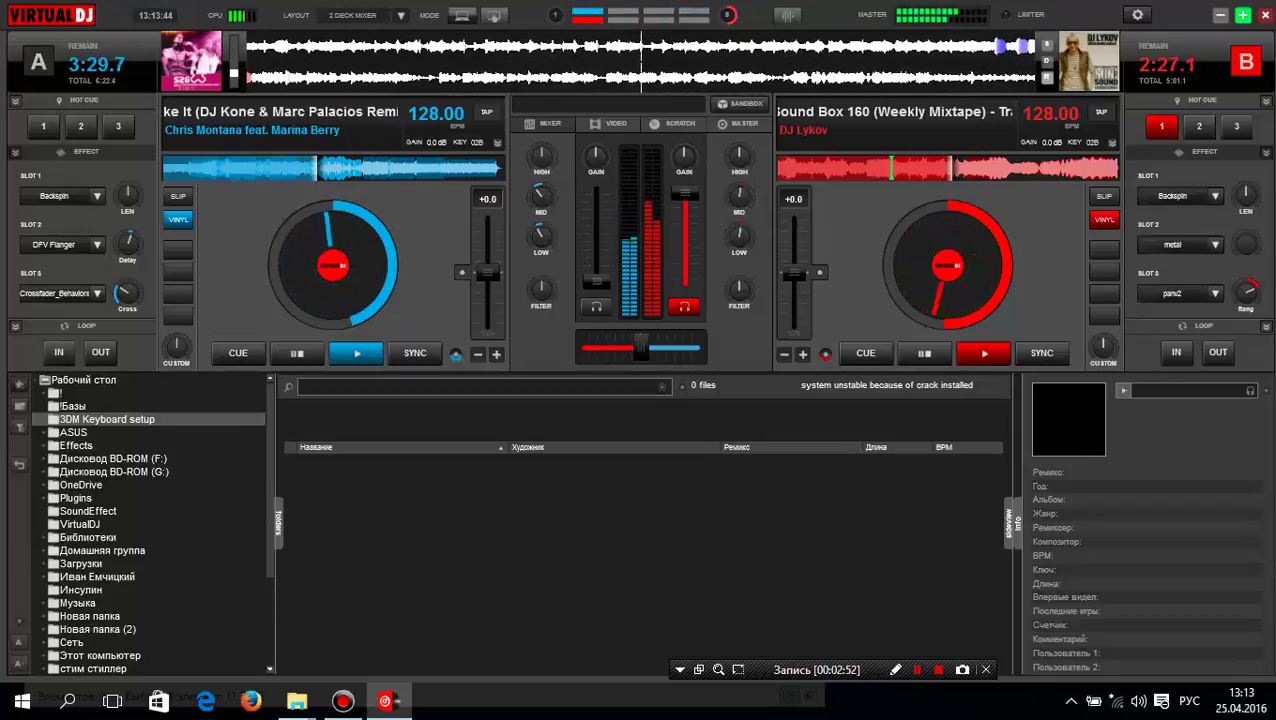
Load the Jefferson Airplane track "Somebody To Love" from the Dutch folder in File Explorer onto deck A.
key(alt+Tab)
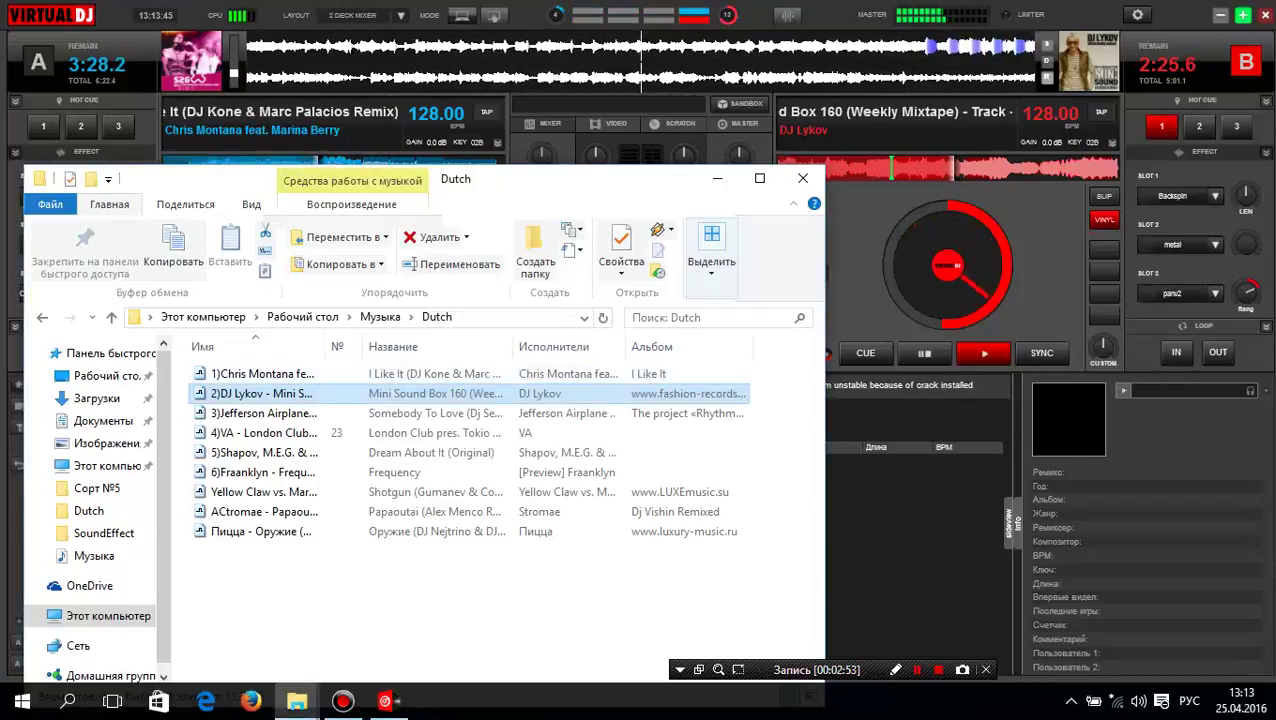
drag(345, 413, 300, 122)
key(alt+Tab)
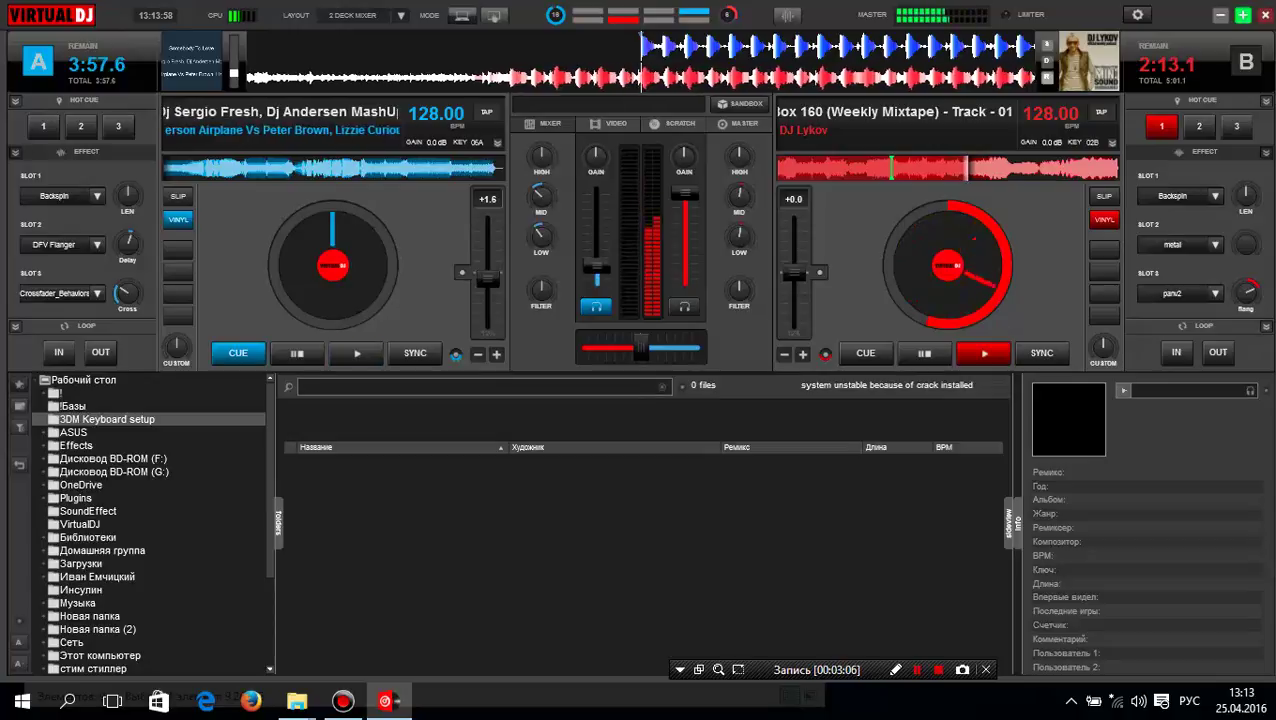
mouse_move(597, 278)
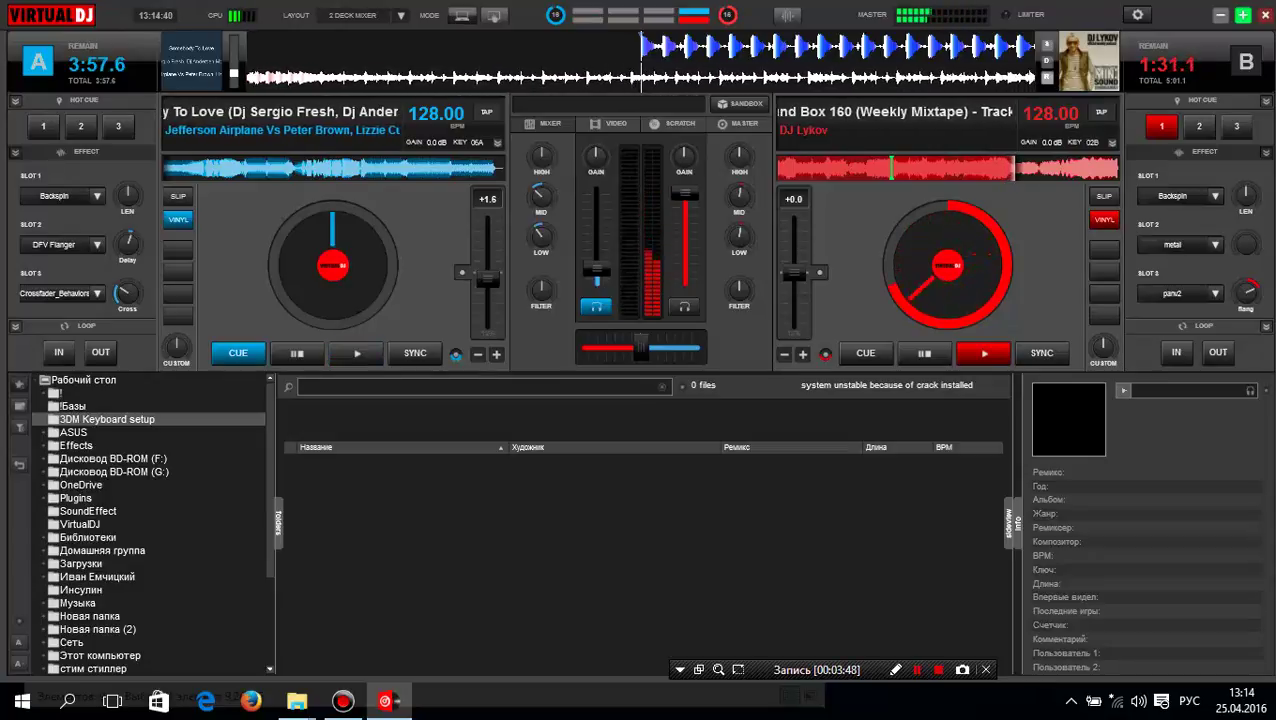
Sweep deck B's filter up to >900hz and back to off, and trigger its metal effect.
drag(739, 291, 742, 282)
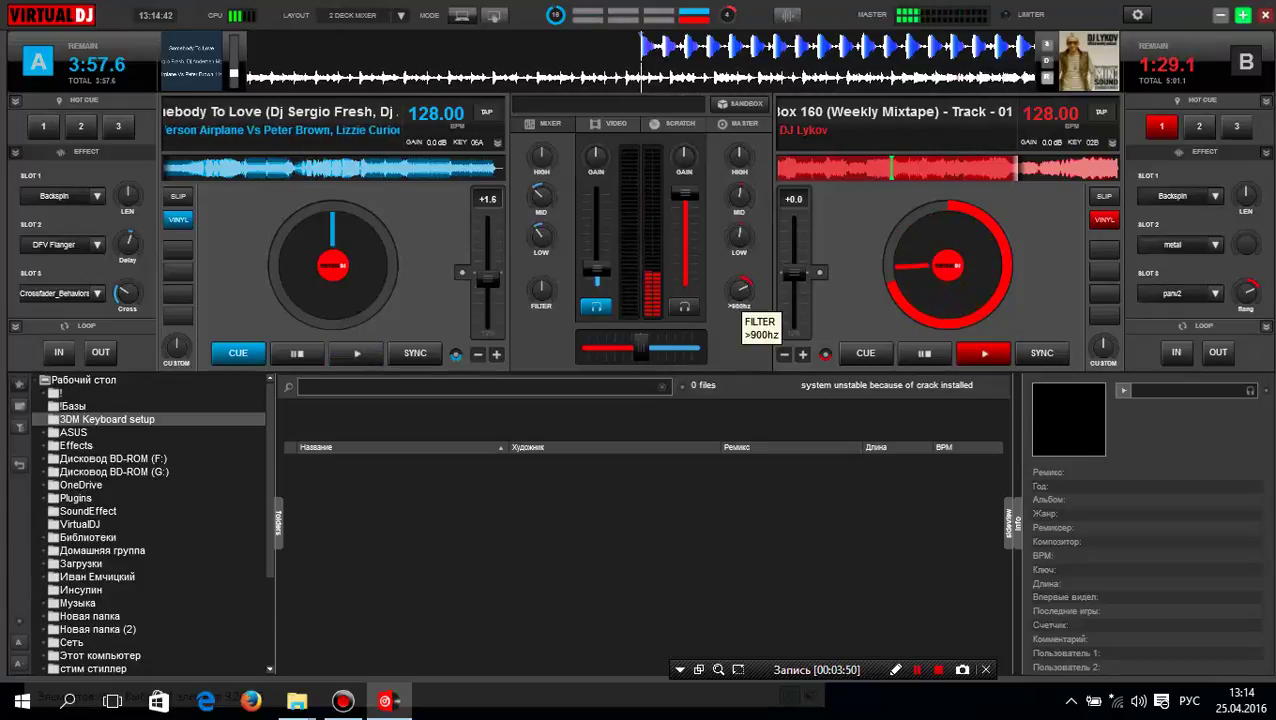
drag(742, 282, 739, 292)
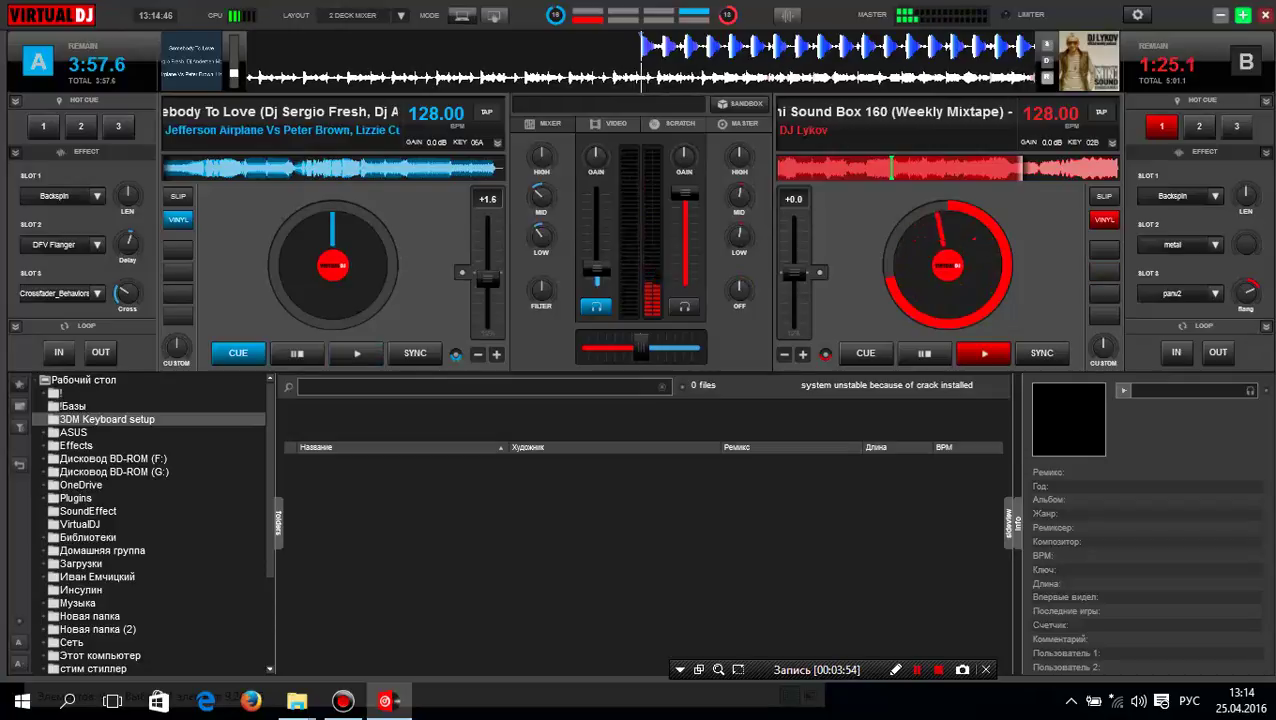
click(1180, 244)
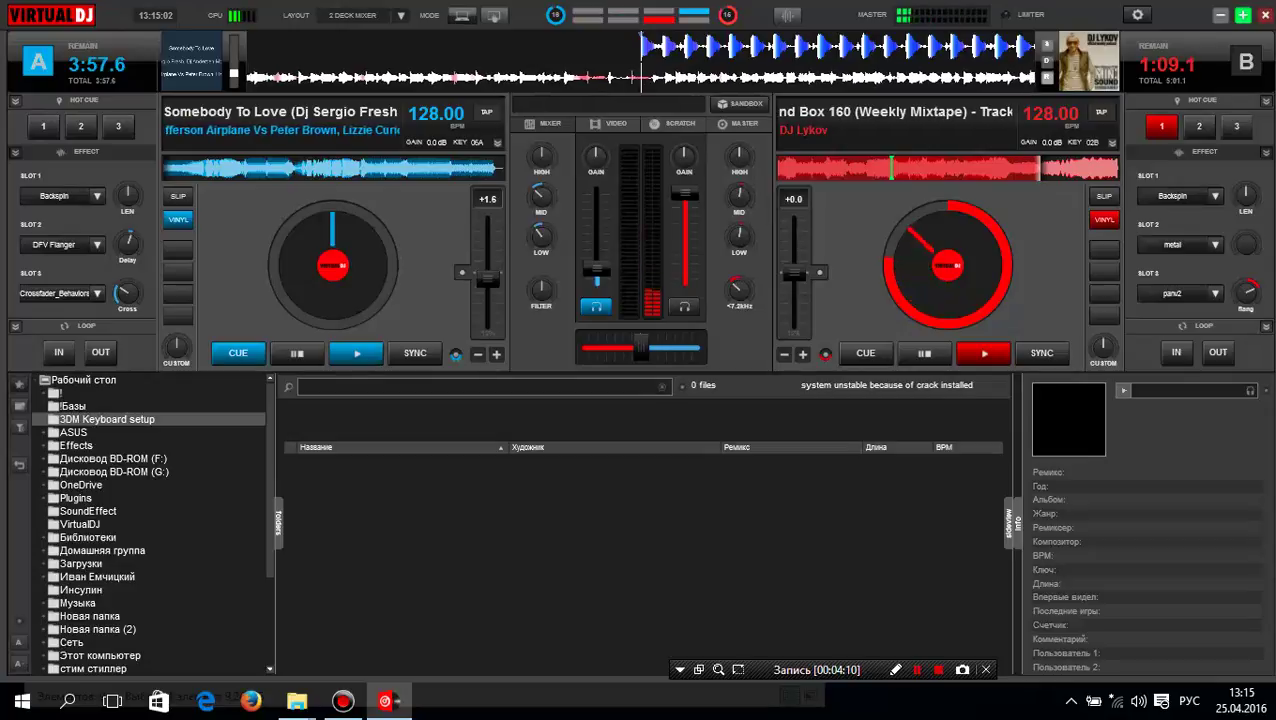
Sweep deck B's filter down to <3.9kHz, up to >900hz and back to its neutral position.
drag(739, 290, 737, 301)
scroll(738, 290, down, 2)
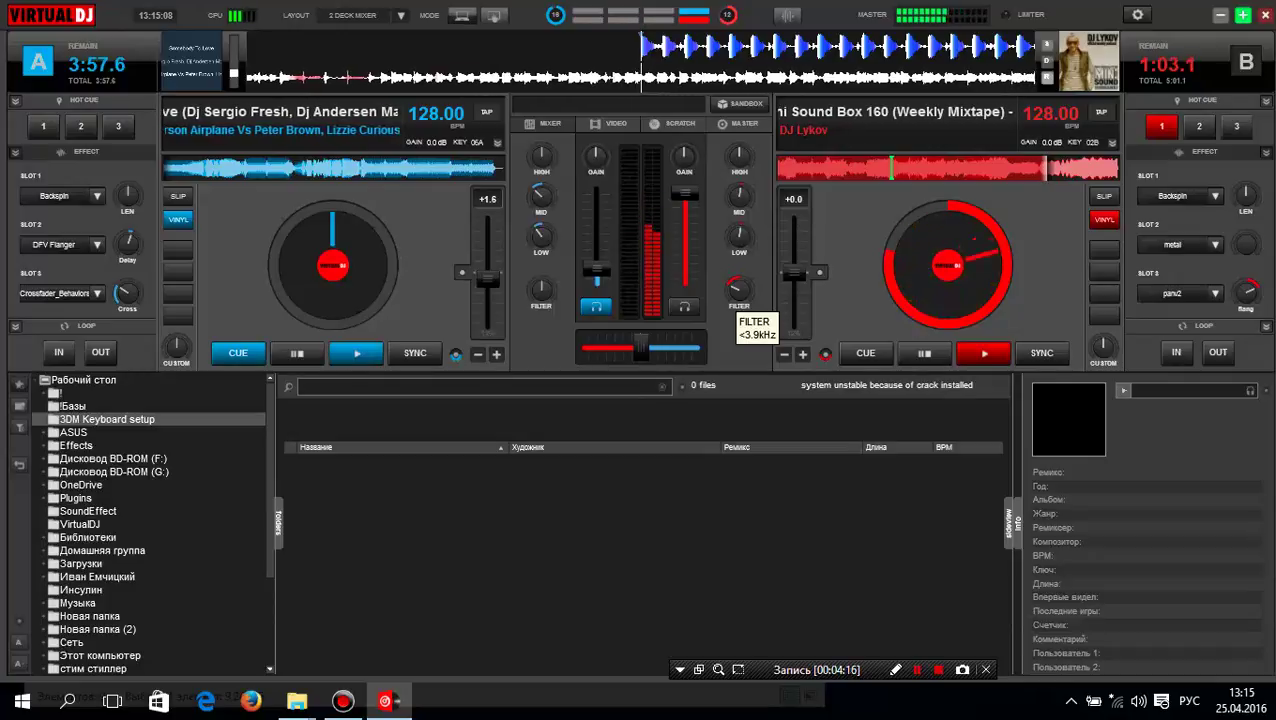
scroll(738, 290, up, 2)
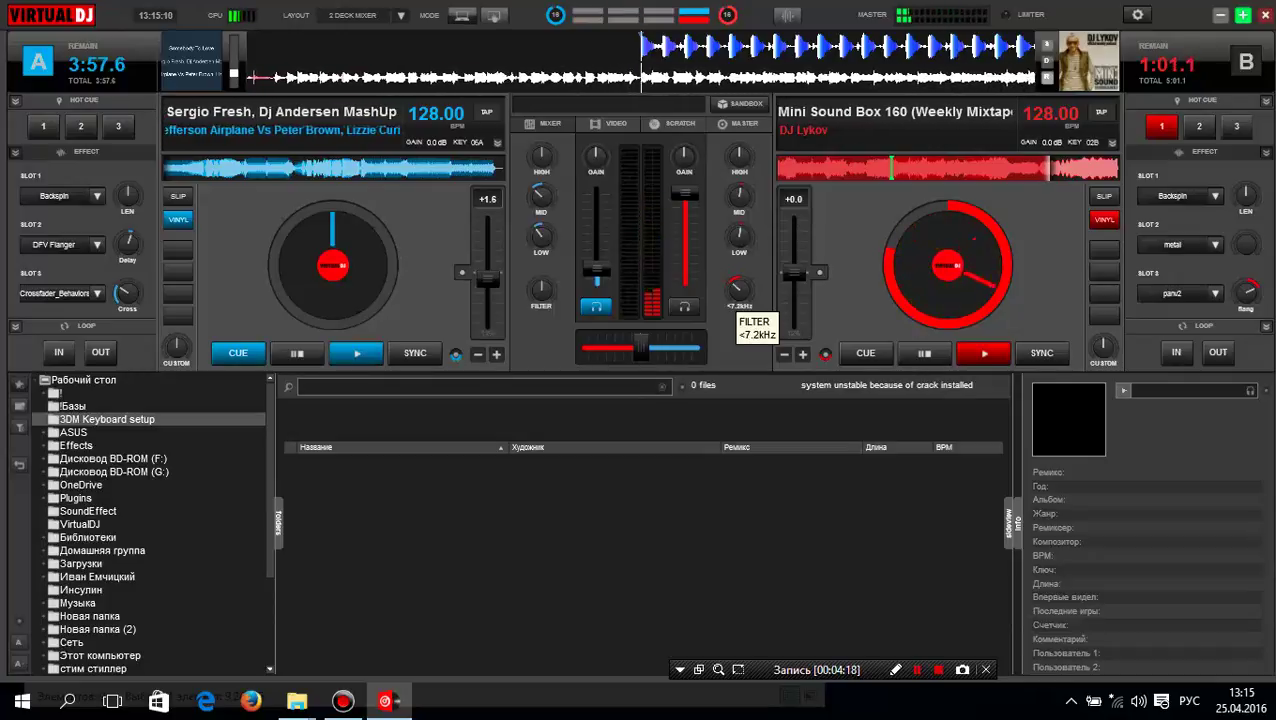
scroll(738, 290, up, 1)
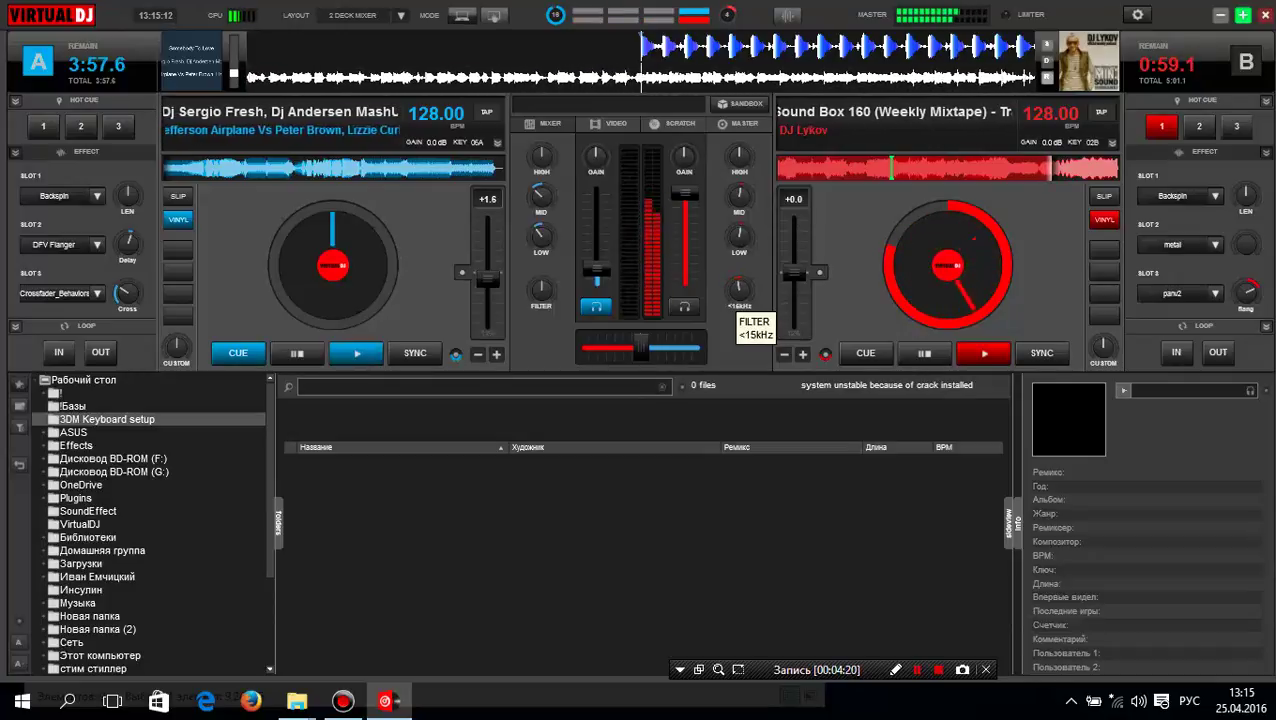
scroll(738, 290, up, 1)
scroll(738, 290, up, 2)
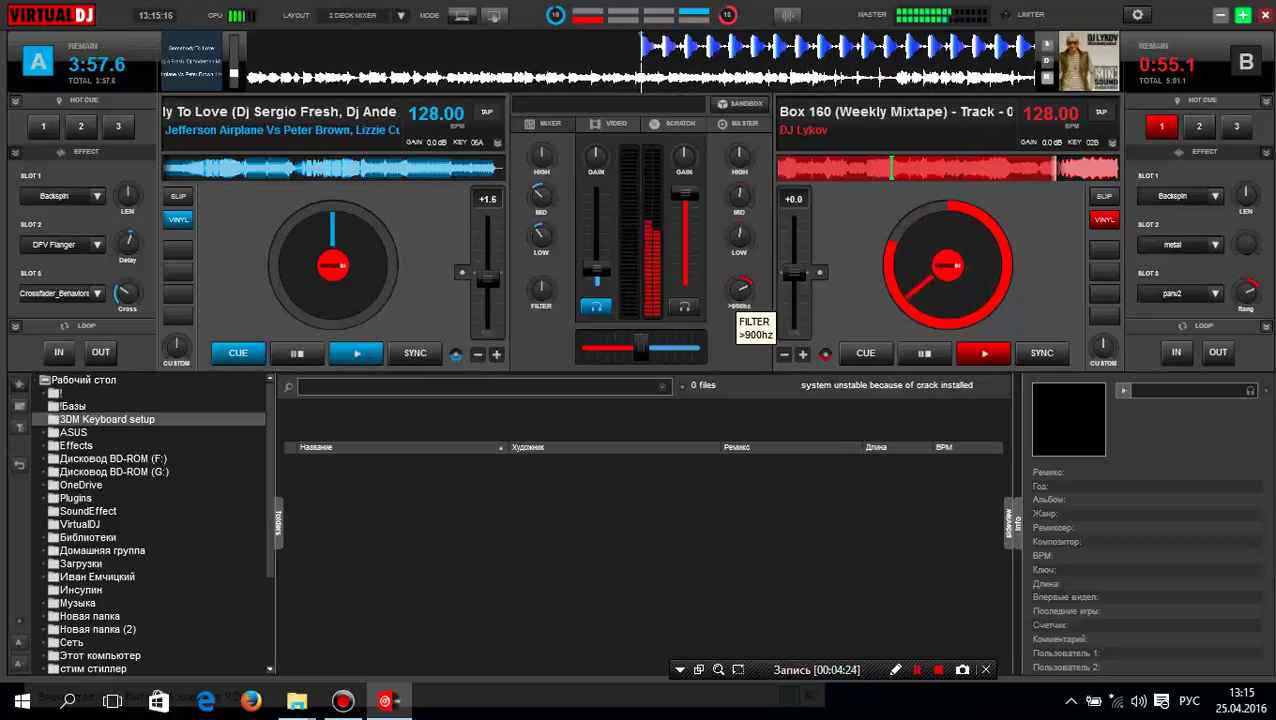
scroll(738, 290, up, 1)
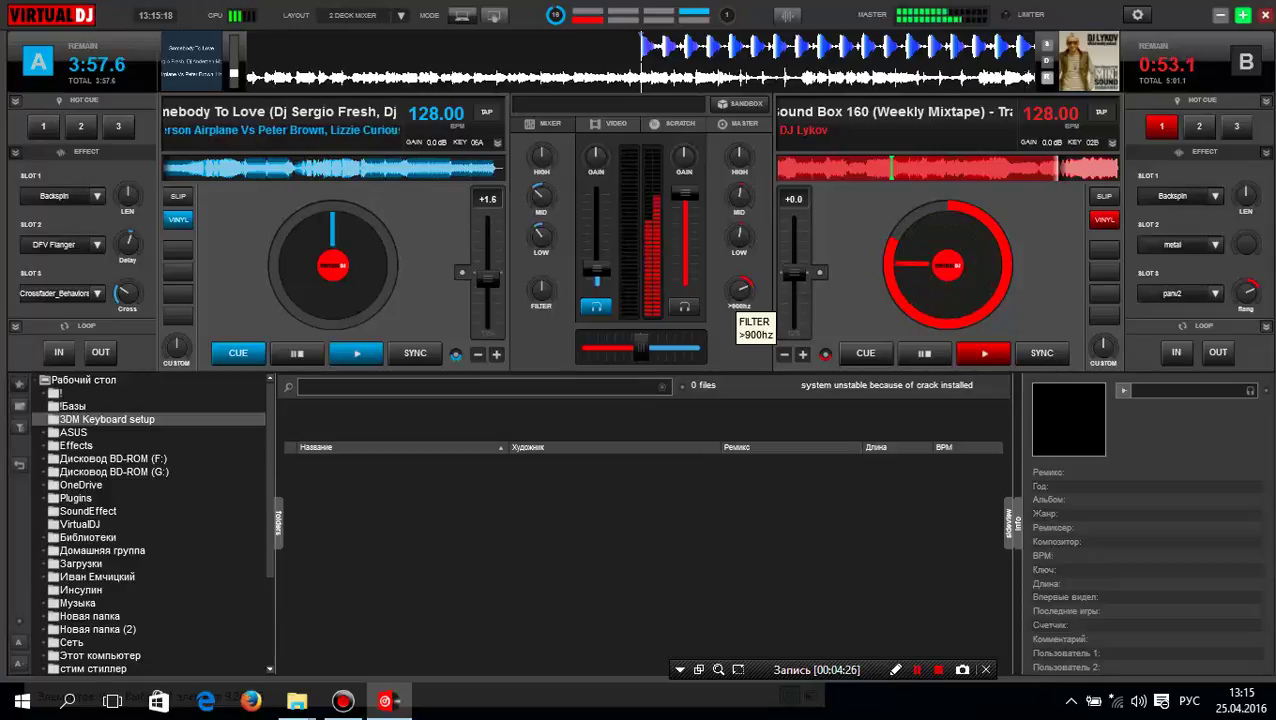
scroll(740, 290, down, 4)
scroll(739, 290, down, 1)
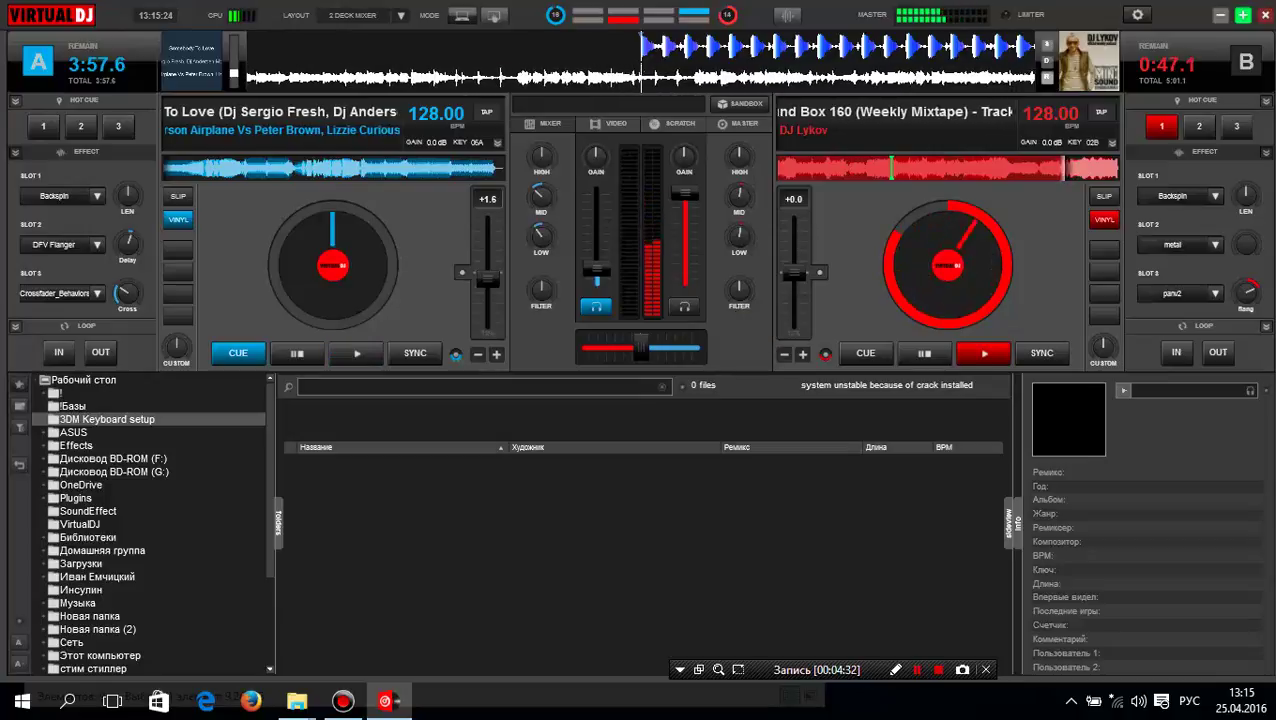
Replace the metal effect in slot 2 of deck B with Flanger.
click(1215, 244)
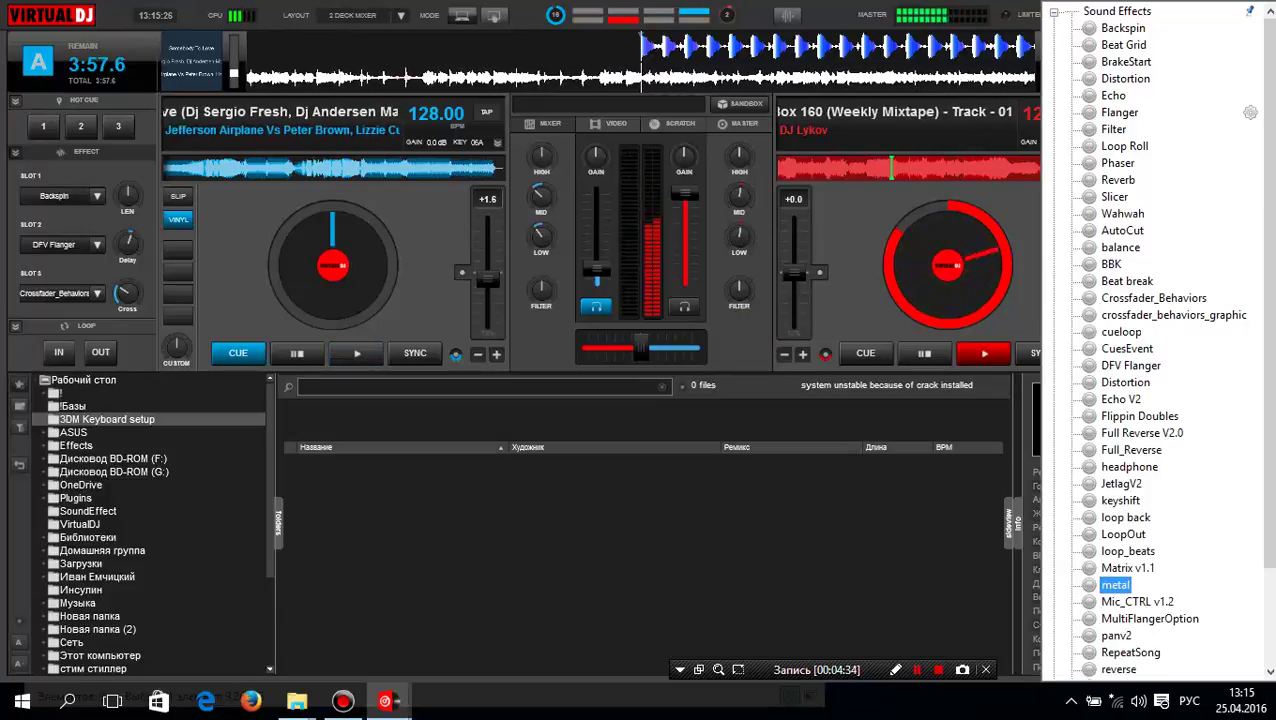
click(1120, 112)
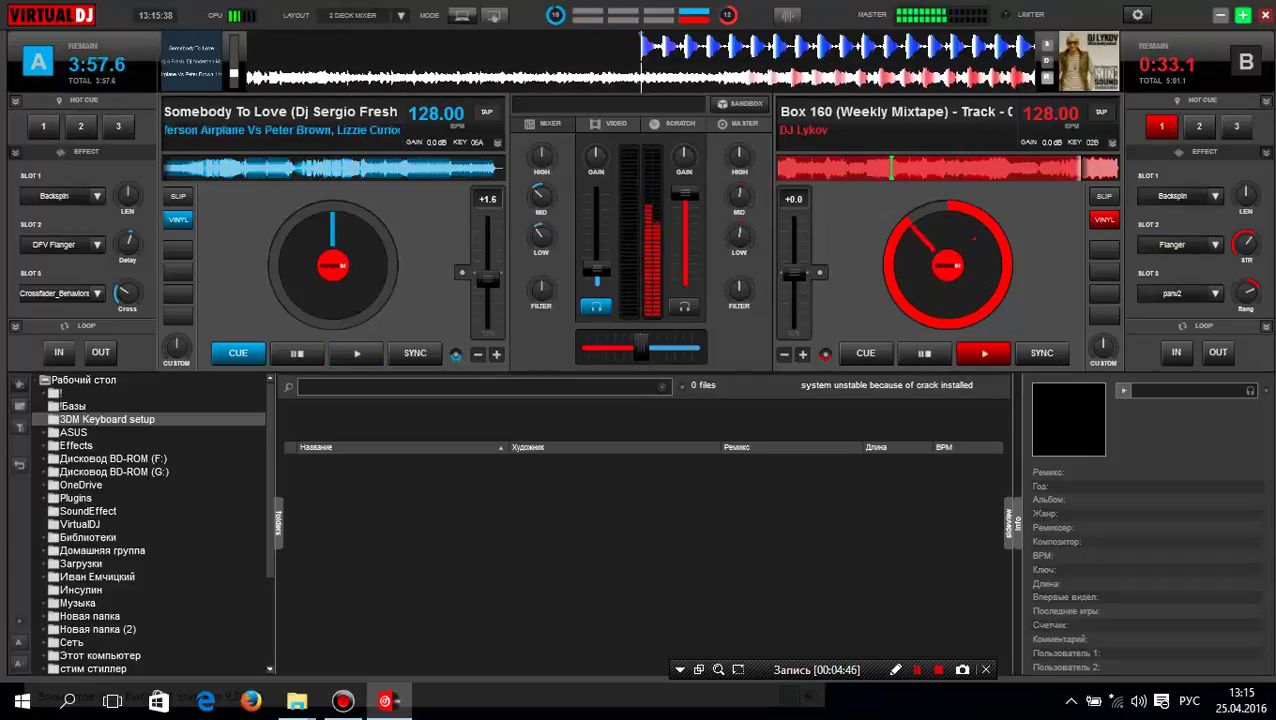
Start deck A and crossfade to it, gradually raising its volume to full and bringing deck B's fully down.
mouse_move(597, 269)
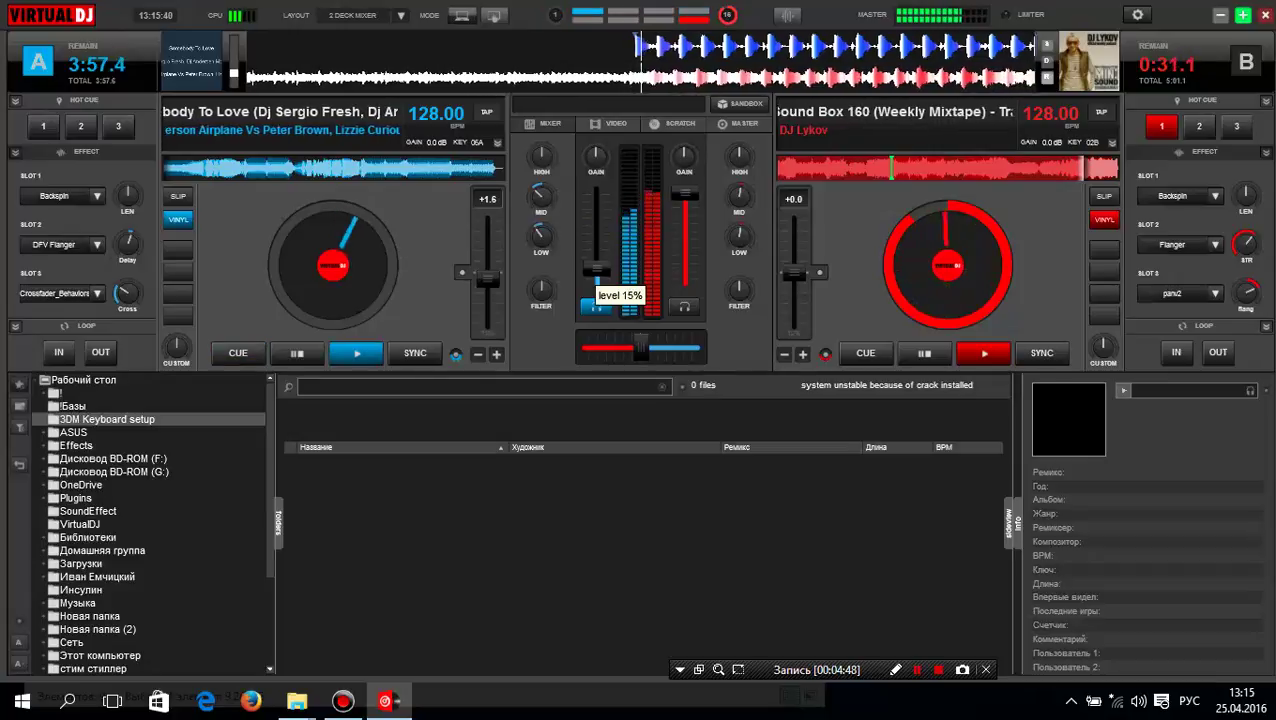
drag(596, 271, 596, 226)
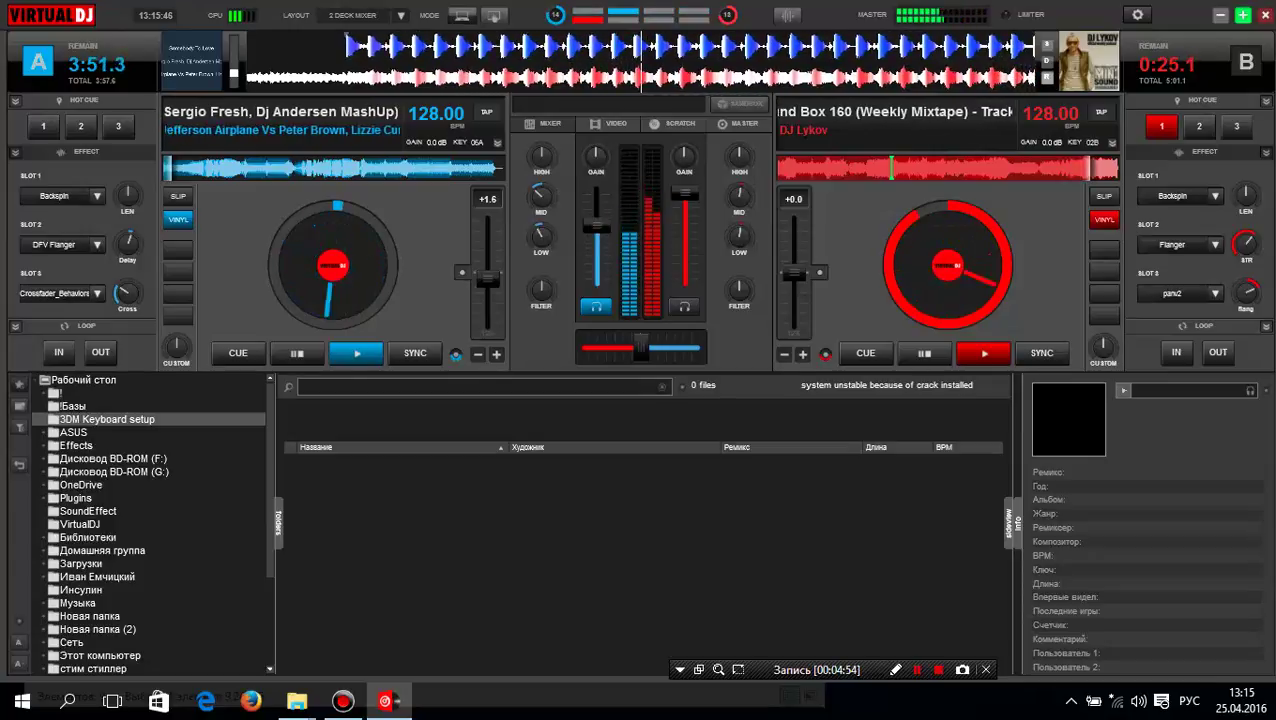
drag(596, 226, 596, 218)
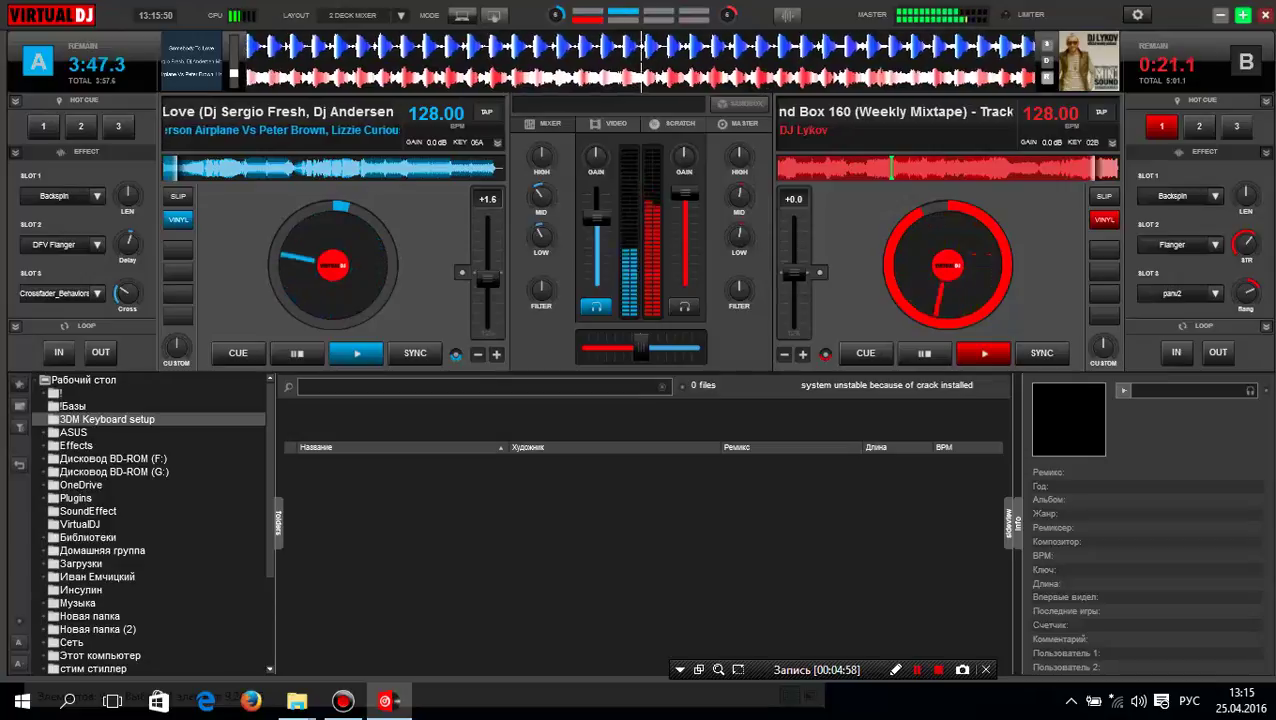
drag(596, 216, 596, 213)
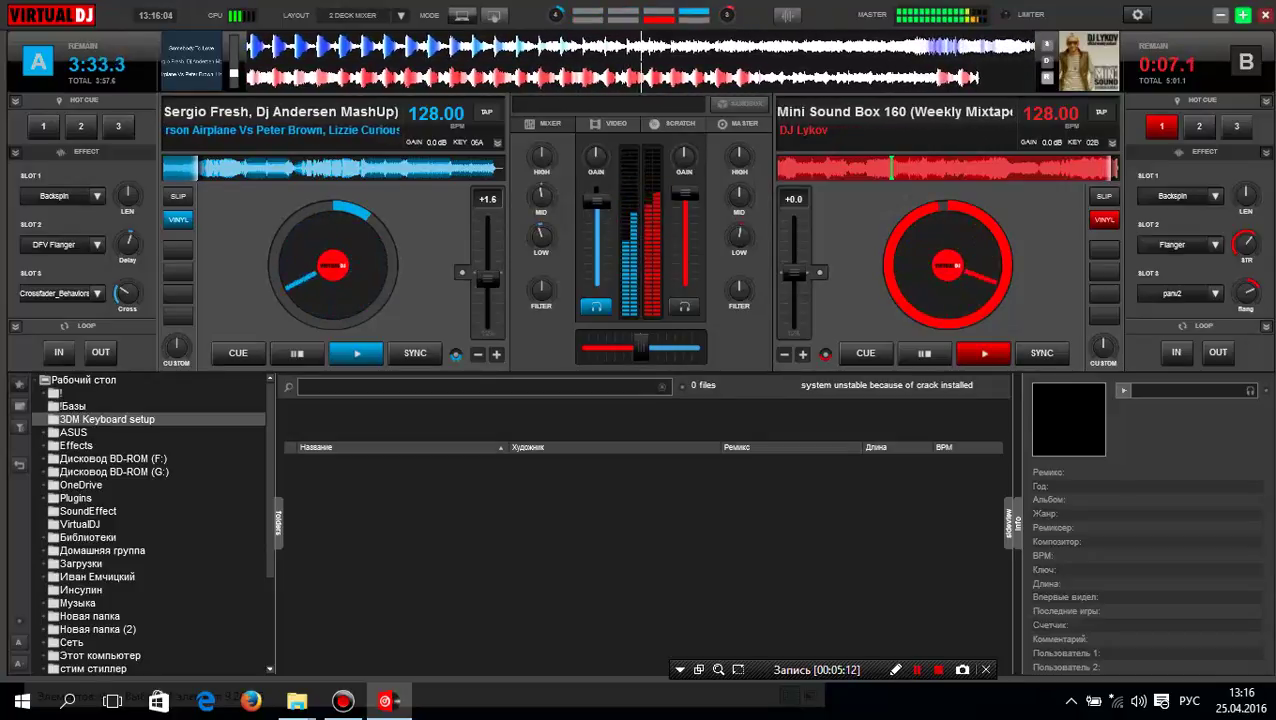
key(b)
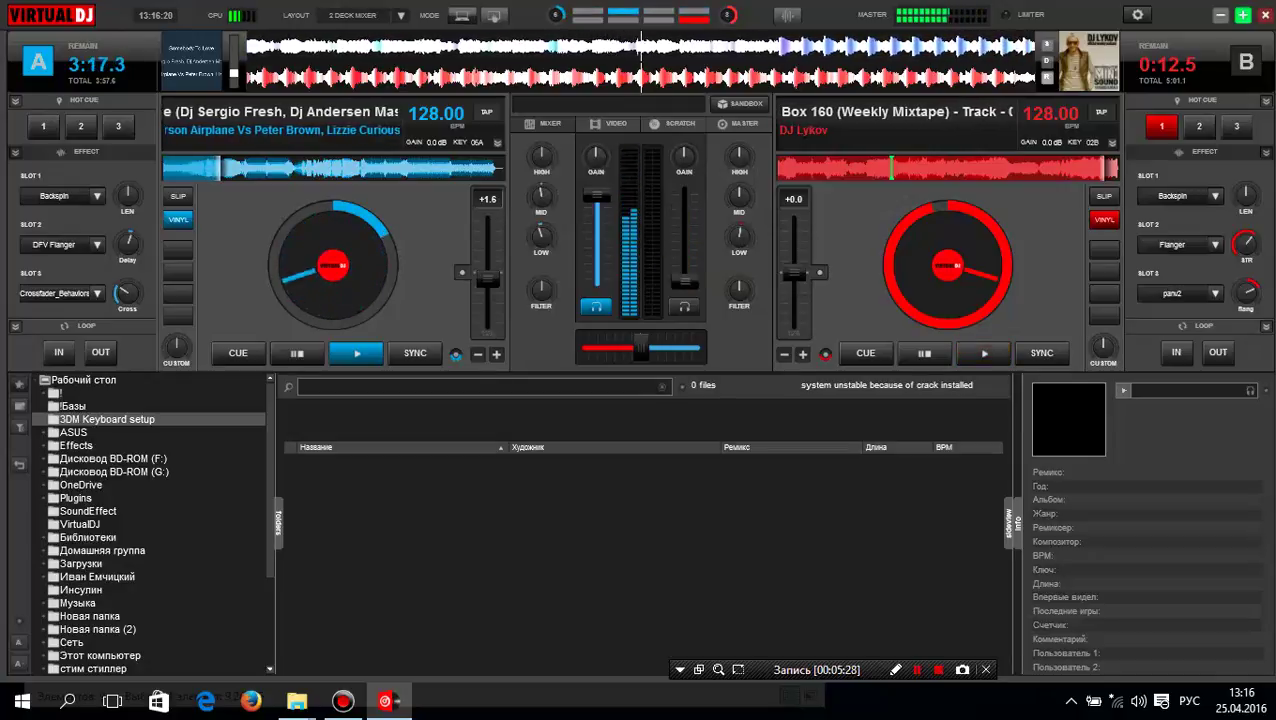
Load the "London Club pres. Tokio Trip" track from the Dutch folder in File Explorer onto deck B.
key(alt+Tab)
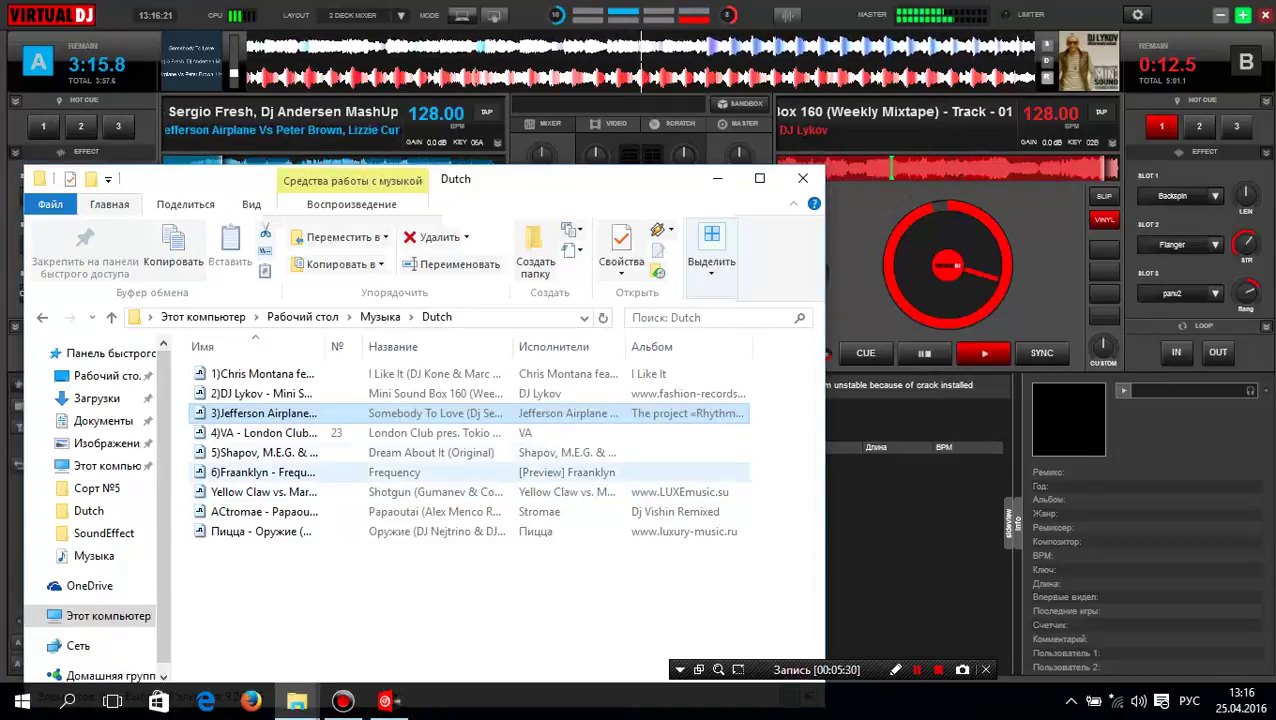
drag(420, 433, 940, 160)
key(alt+Tab)
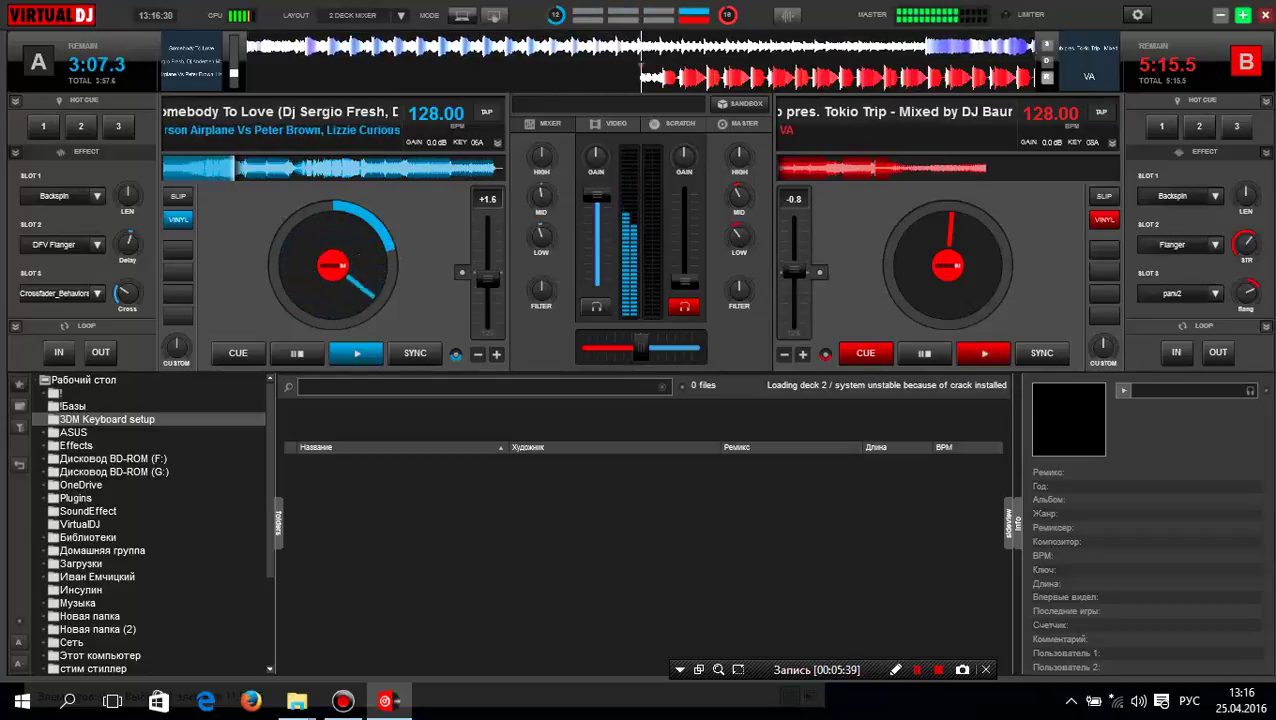
mouse_move(739, 198)
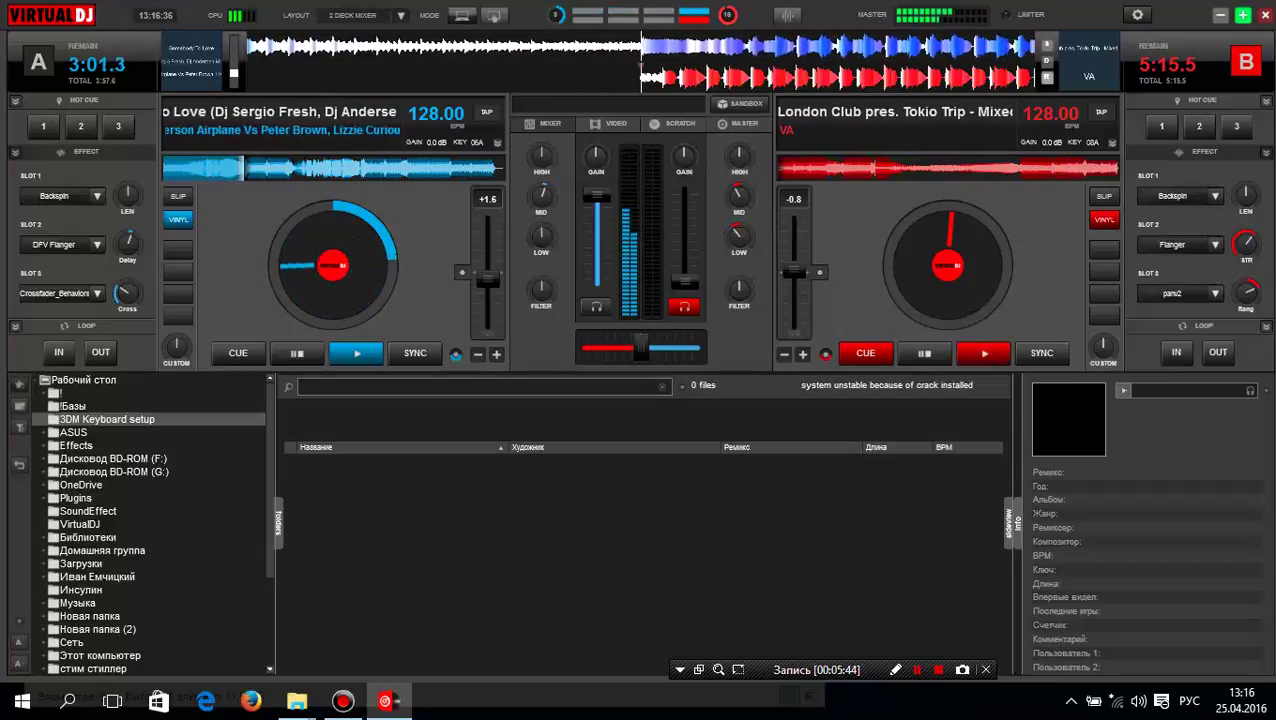
Trigger the DFV Flanger effect on deck A and set its low EQ to 59%.
key(f)
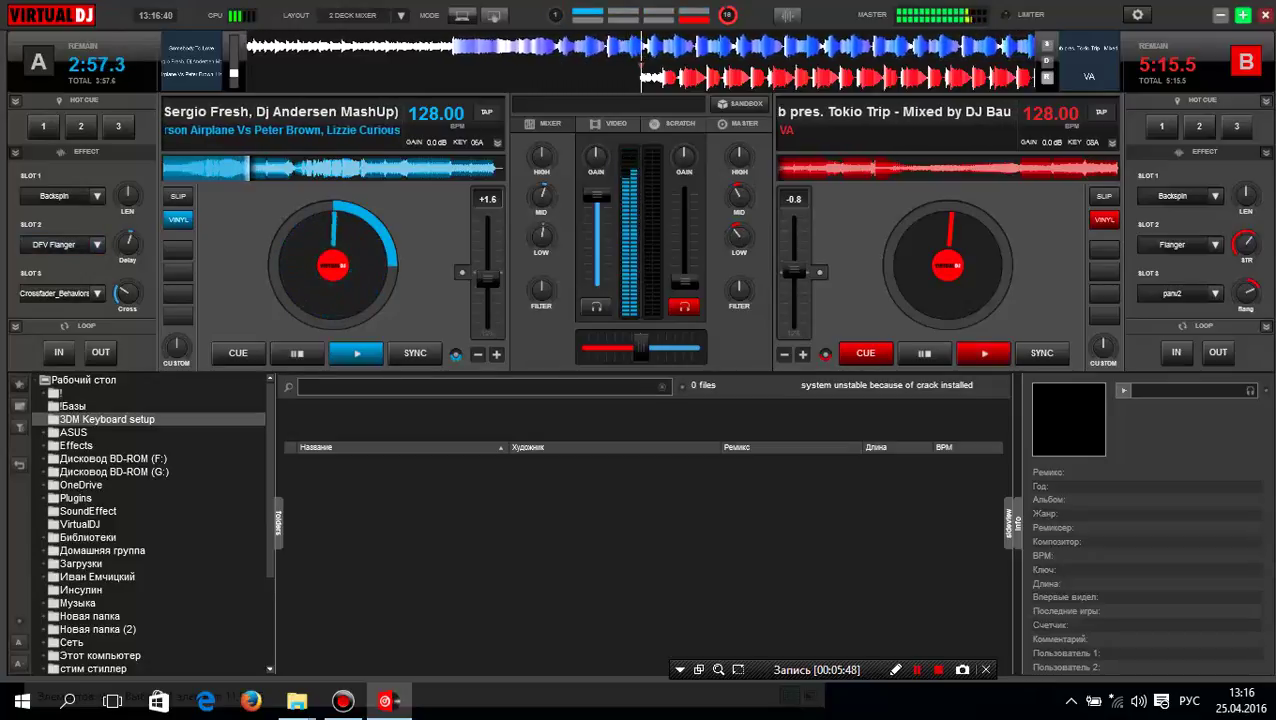
drag(542, 238, 547, 236)
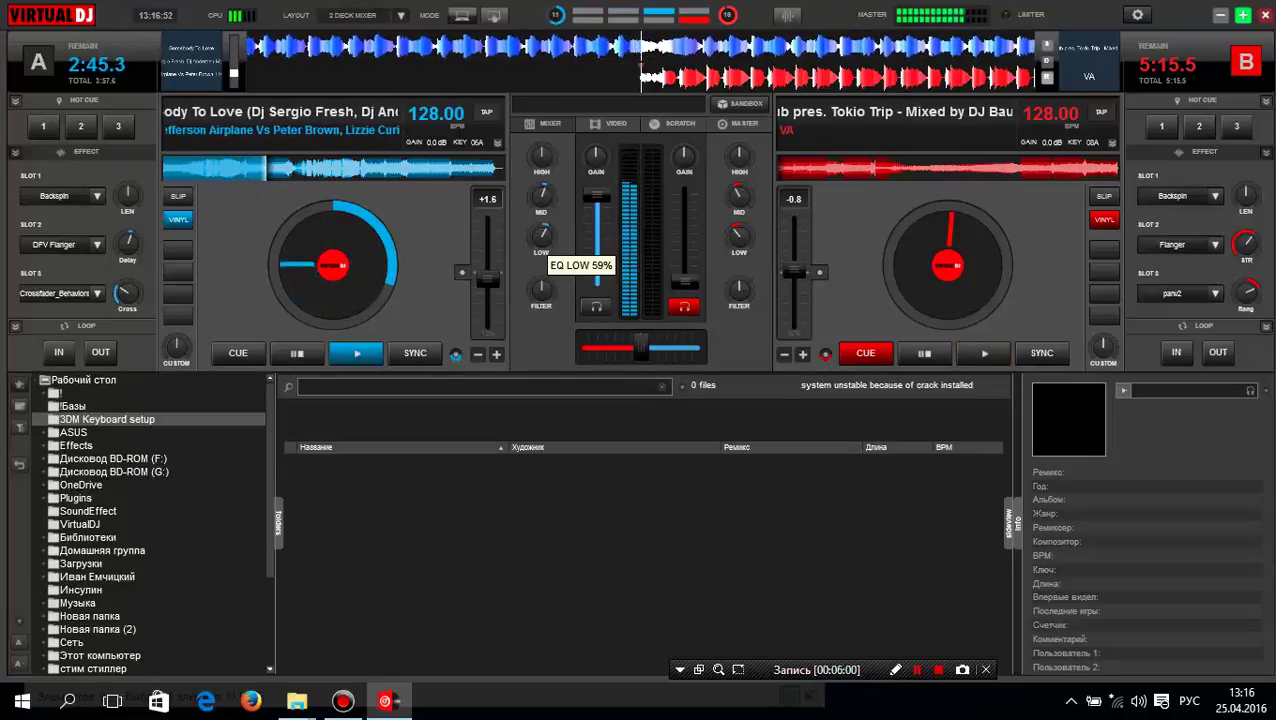
Replace DFV Flanger in slot 2 of deck A with Slicer, and swap that for Reverb.
key(XF86AudioRaiseVolume)
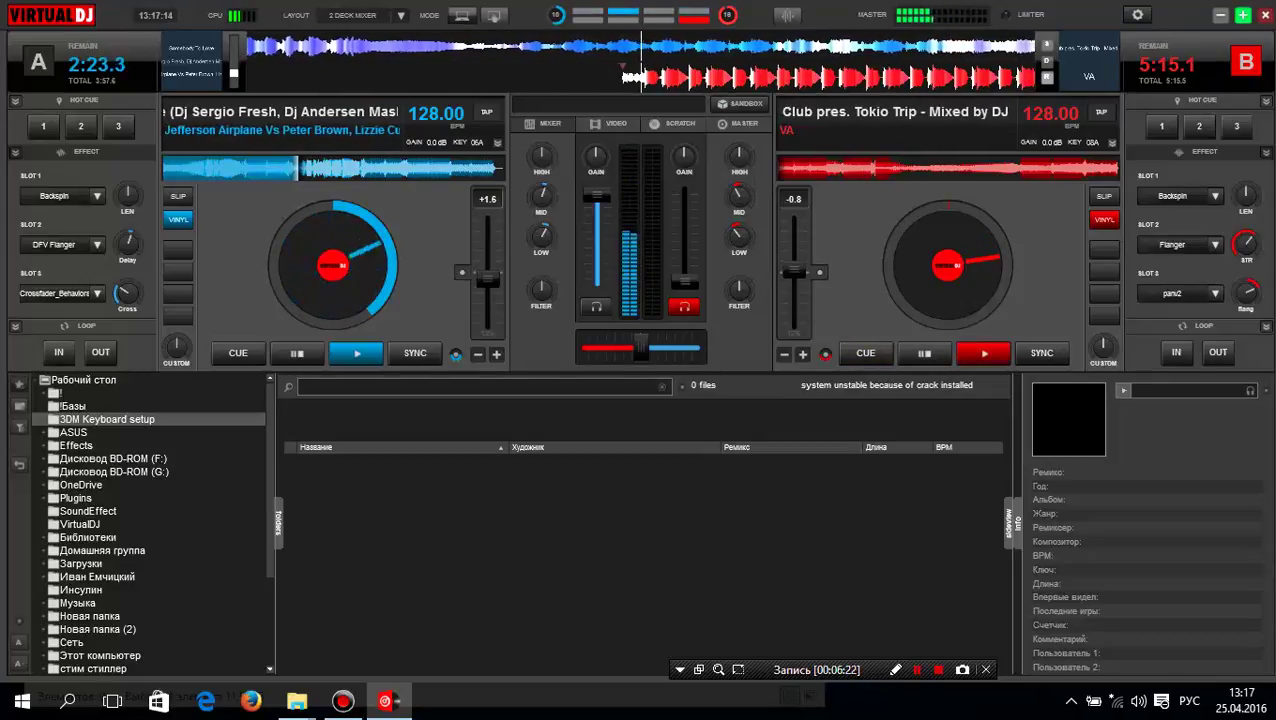
click(97, 245)
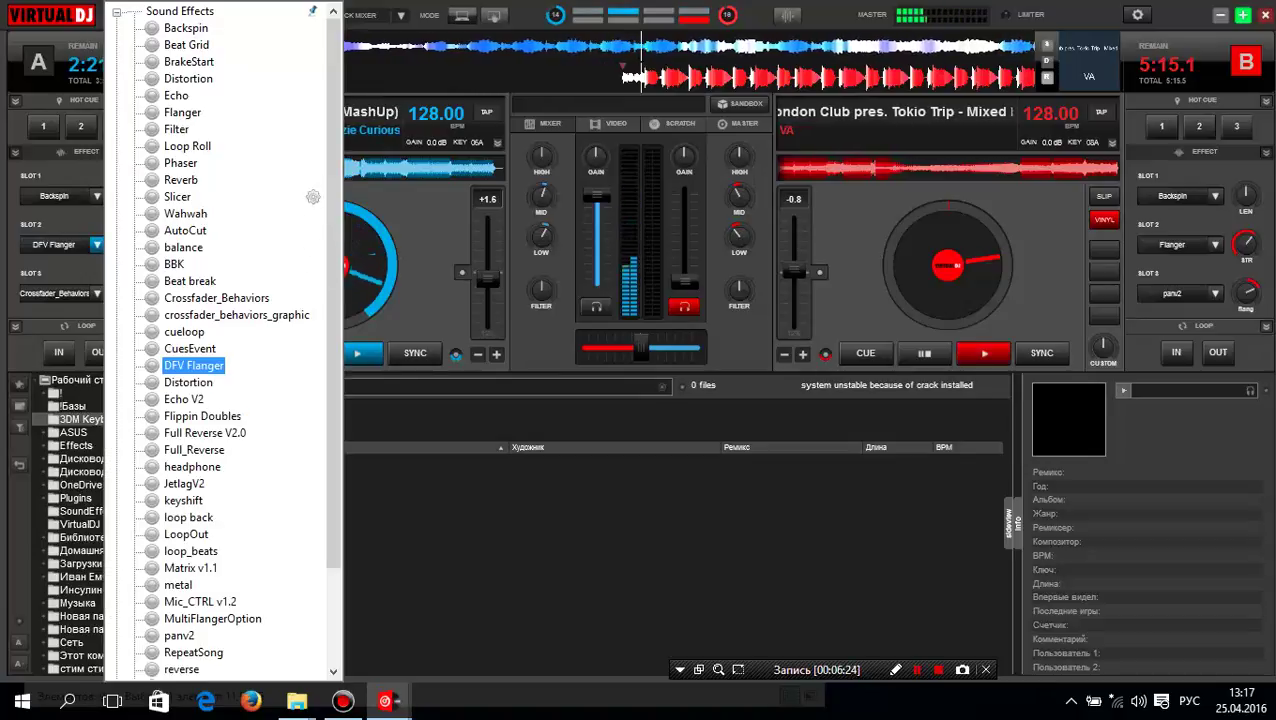
click(313, 197)
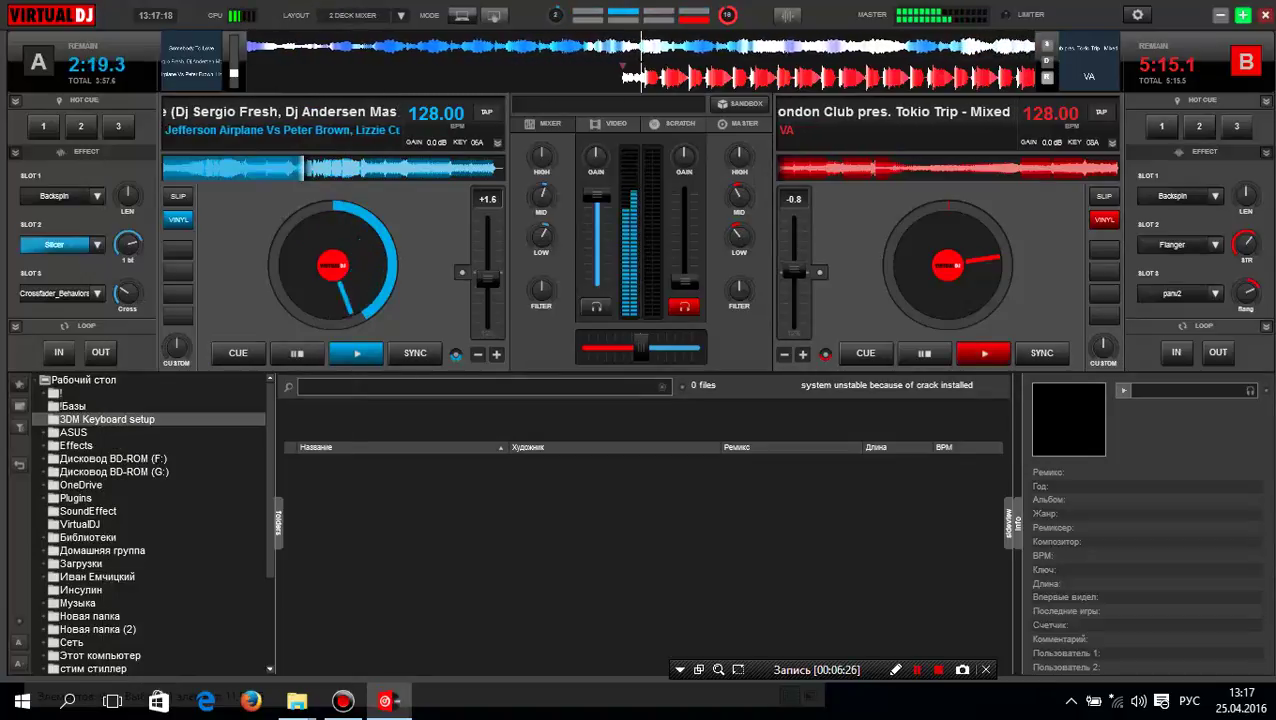
click(96, 244)
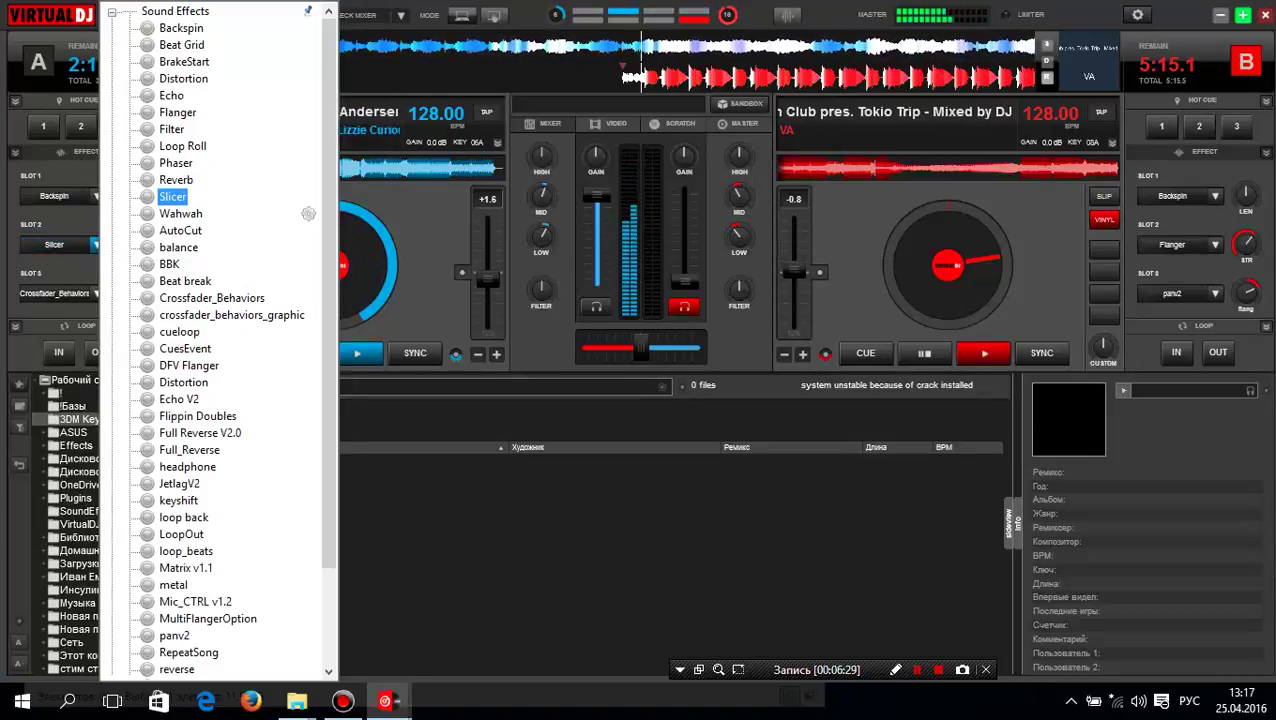
click(308, 180)
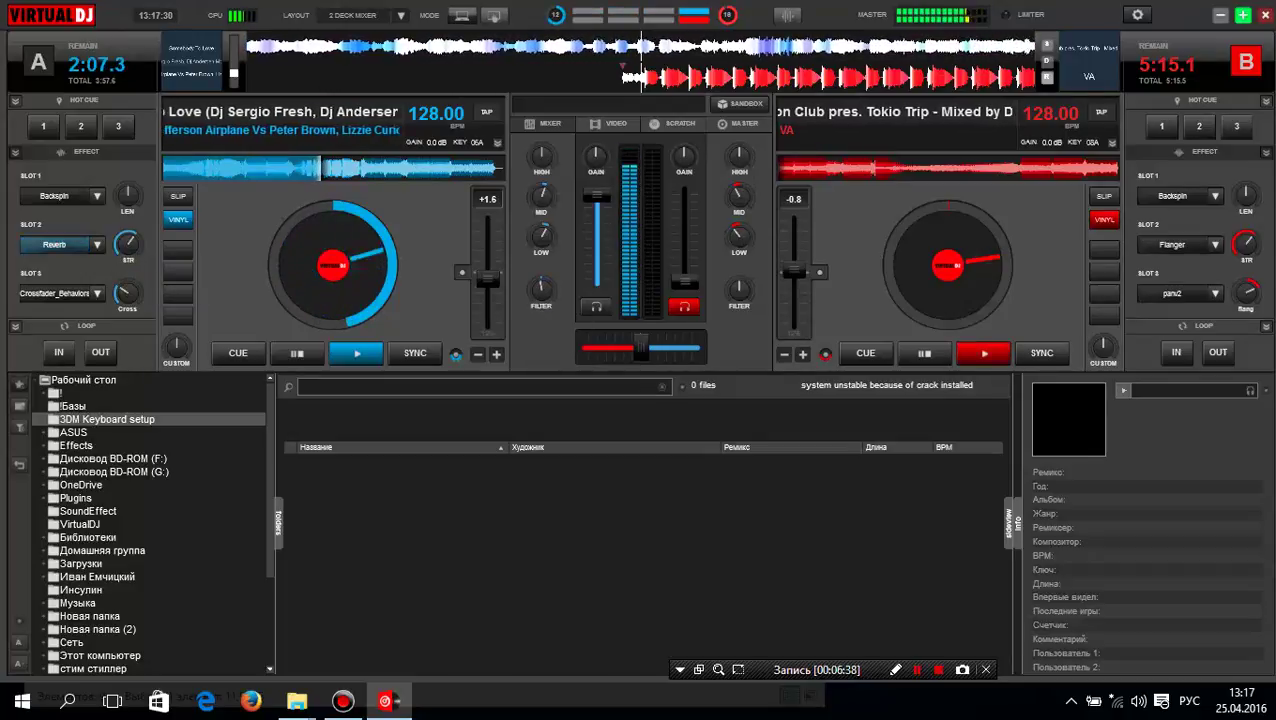
Sweep deck A's low-pass filter through 5.4 kHz and 9.3 kHz and return it to neutral.
drag(541, 290, 540, 302)
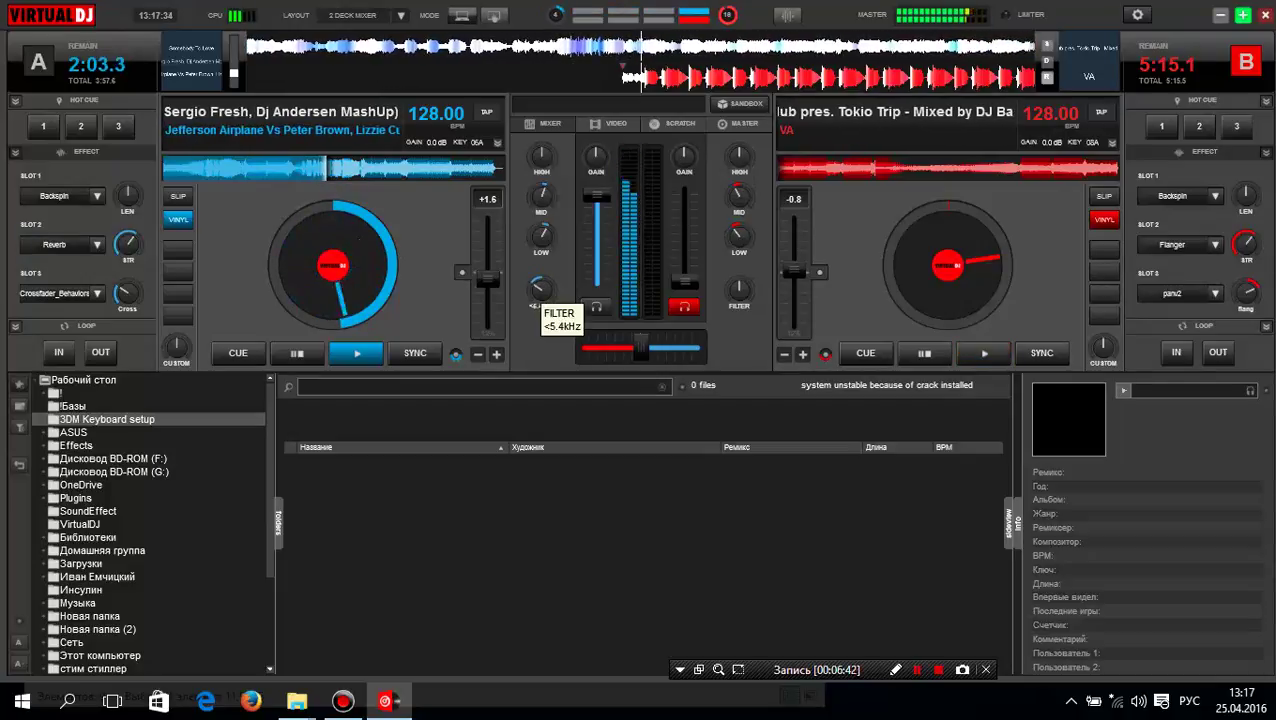
drag(540, 295, 541, 298)
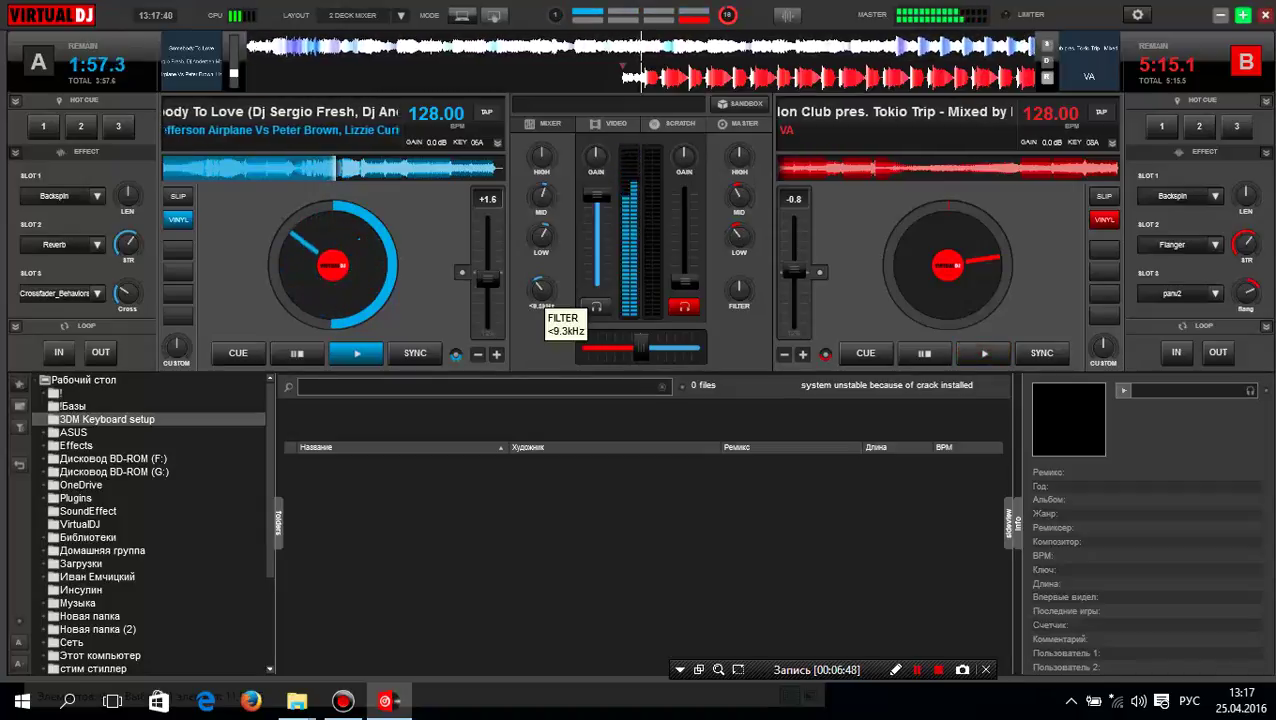
scroll(542, 290, up, 1)
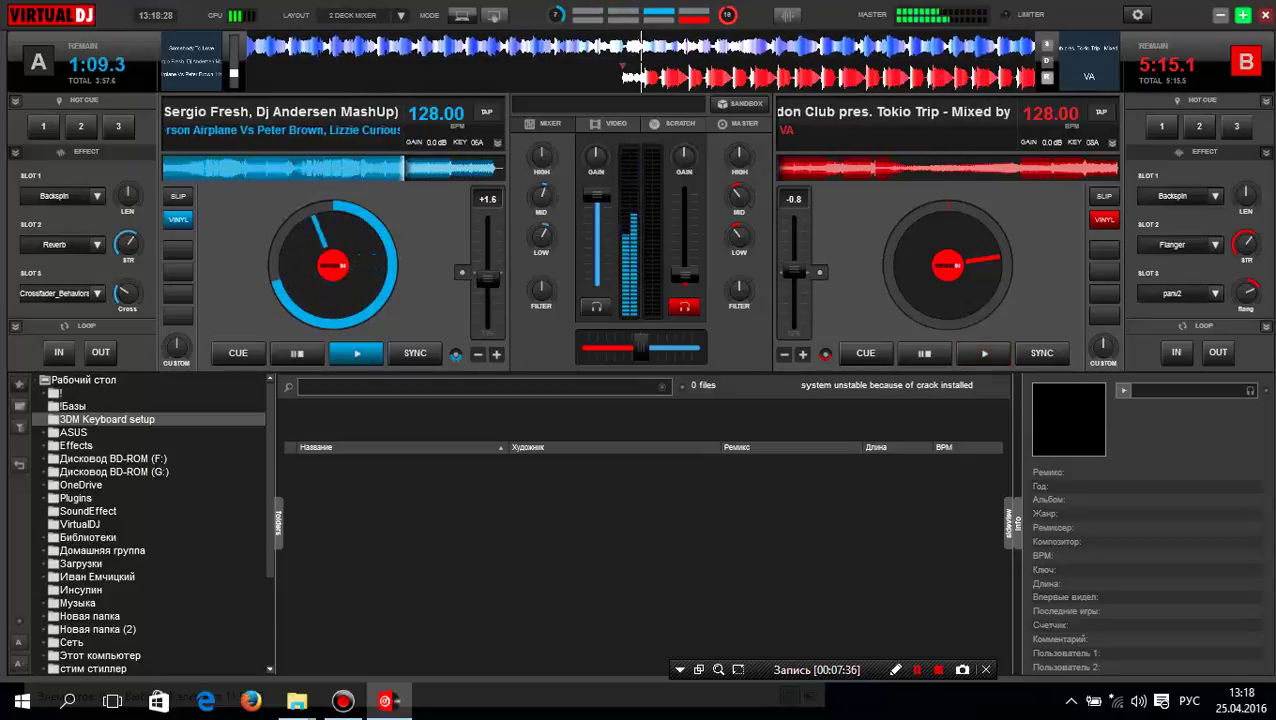
Start deck B and bring it into the mix by gradually raising its volume to full.
key(space)
drag(684, 273, 684, 247)
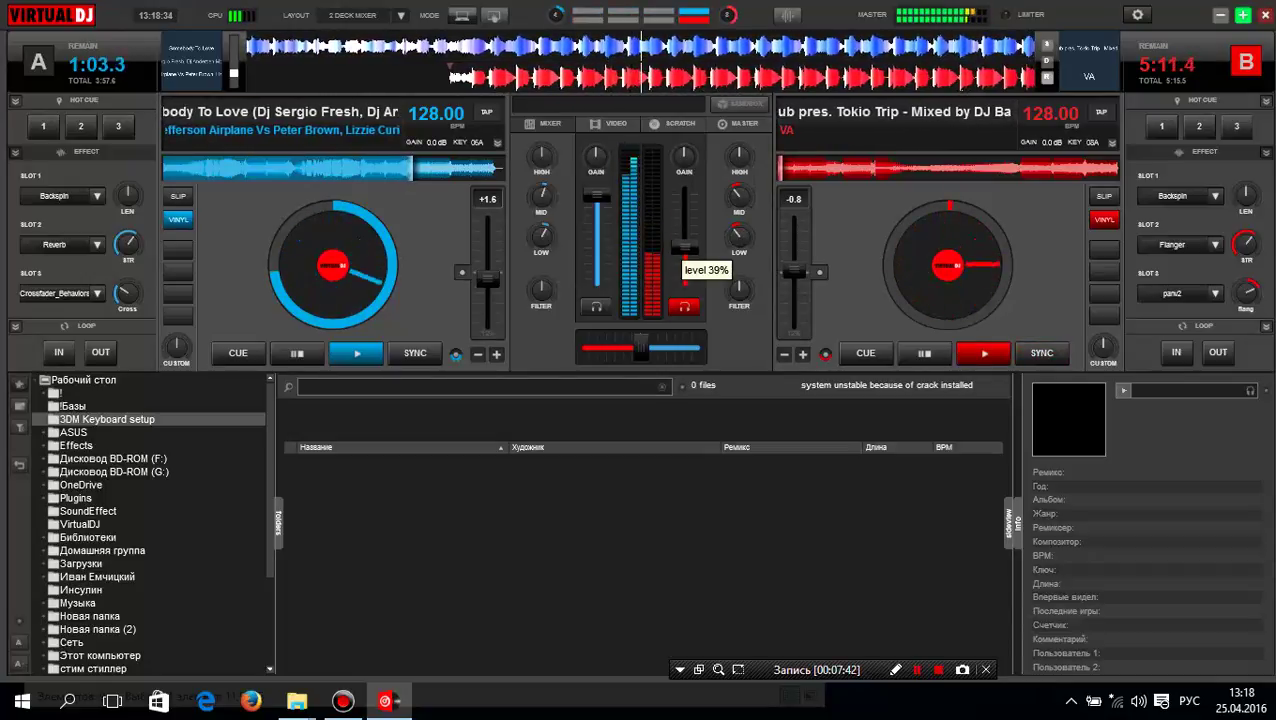
scroll(684, 246, up, 3)
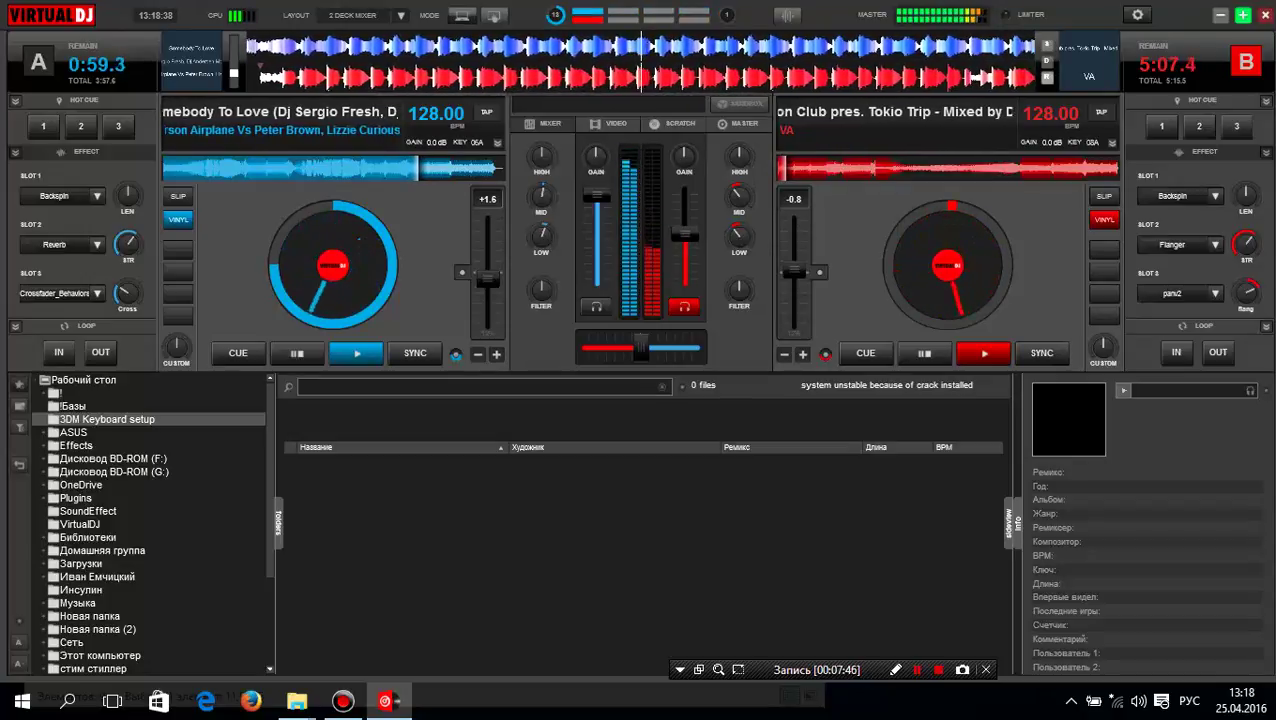
scroll(684, 235, up, 2)
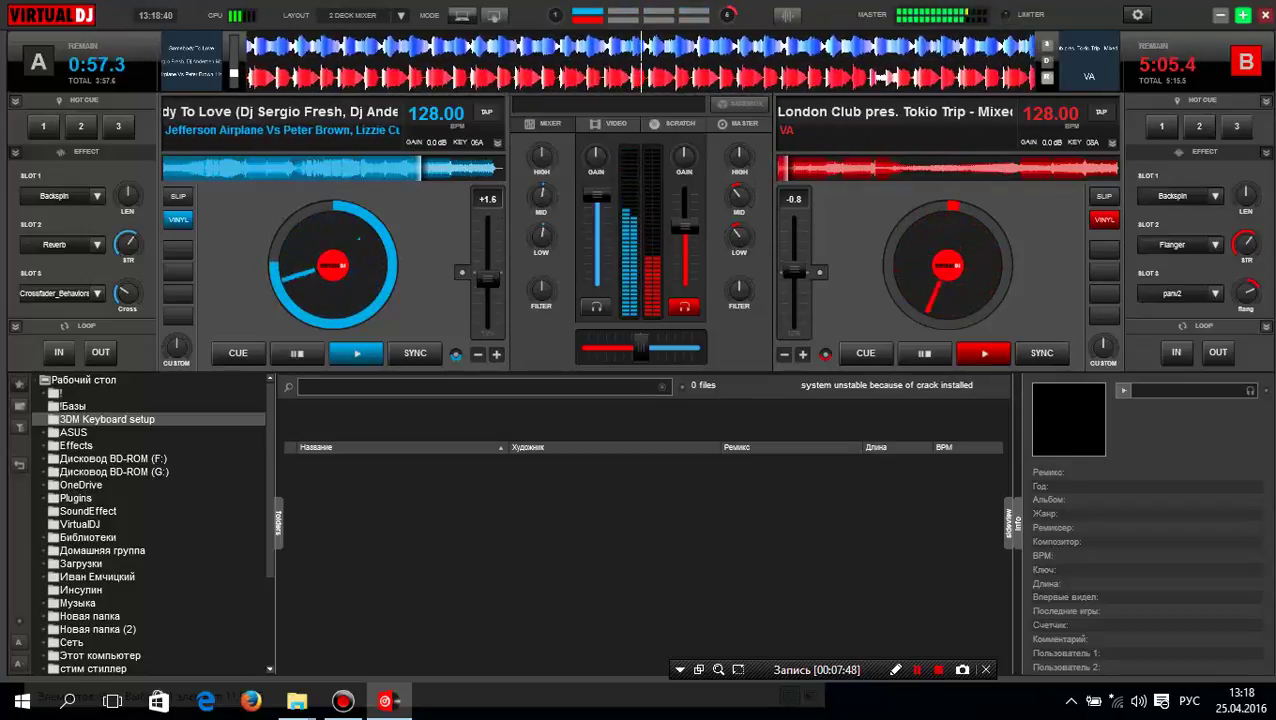
drag(684, 228, 684, 217)
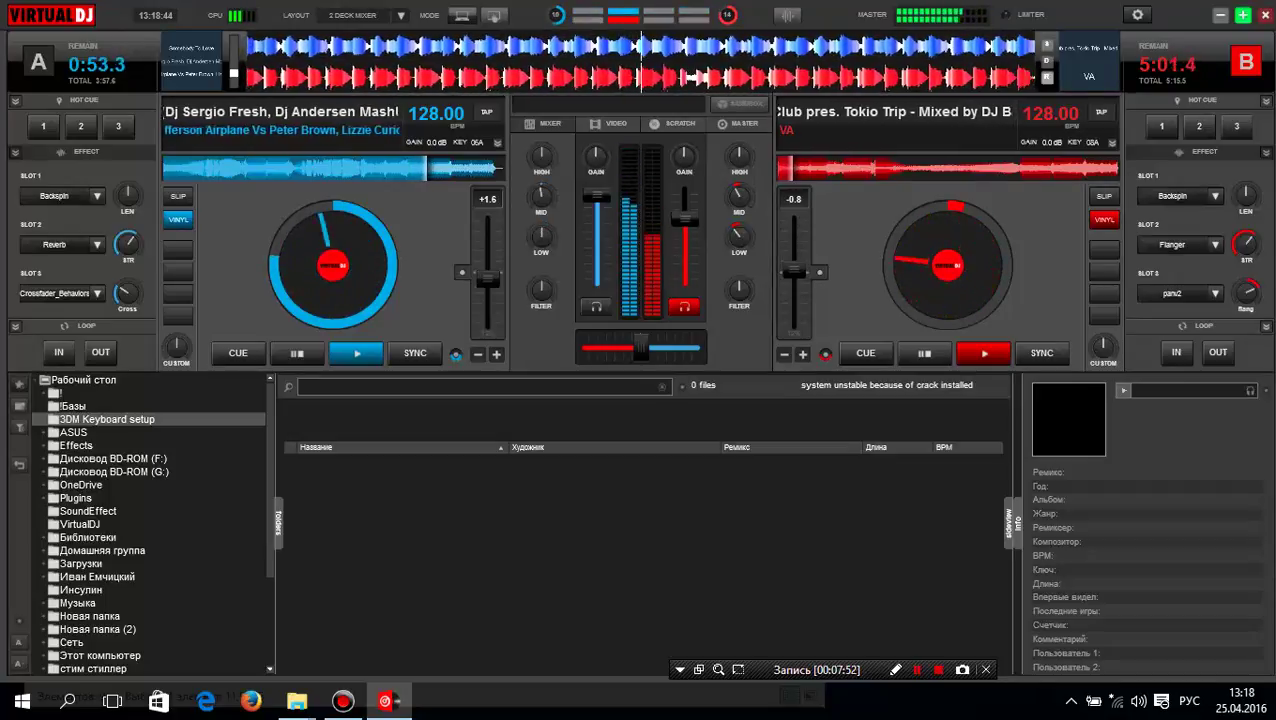
drag(684, 217, 684, 200)
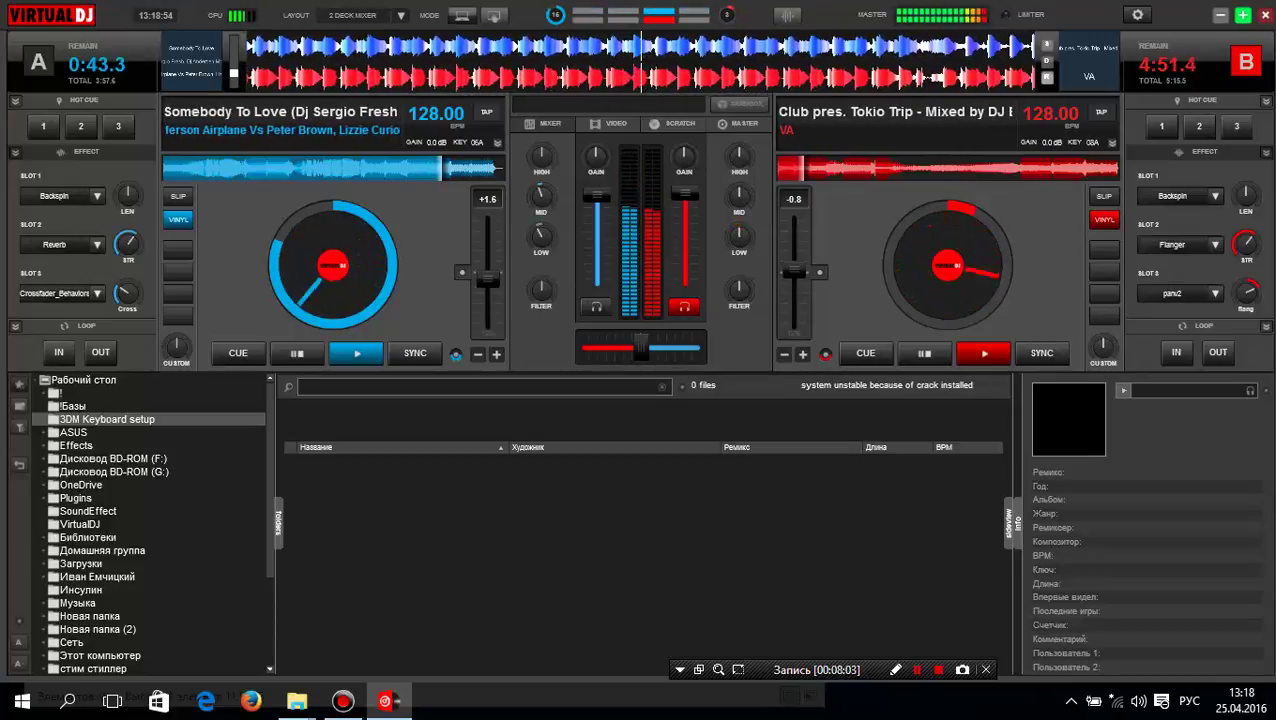
Gradually fade deck A's volume all the way out and trigger the Flanger effect on deck B.
mouse_move(597, 205)
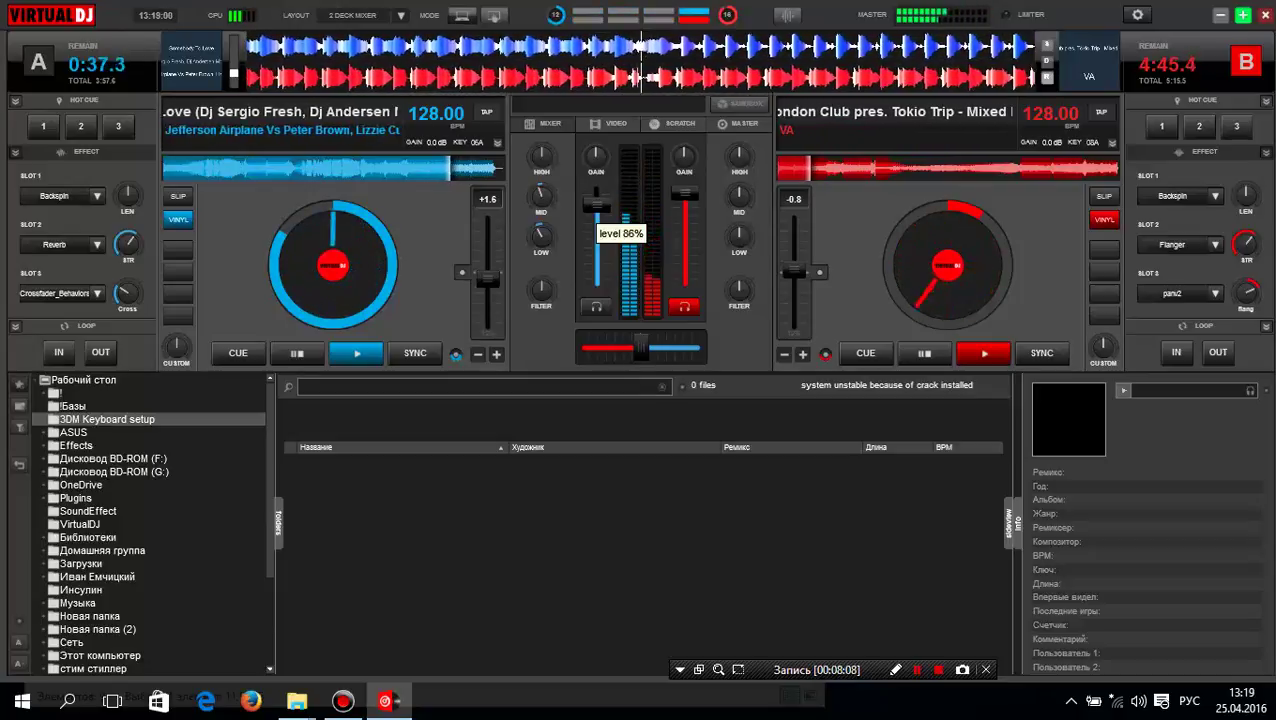
drag(597, 205, 597, 213)
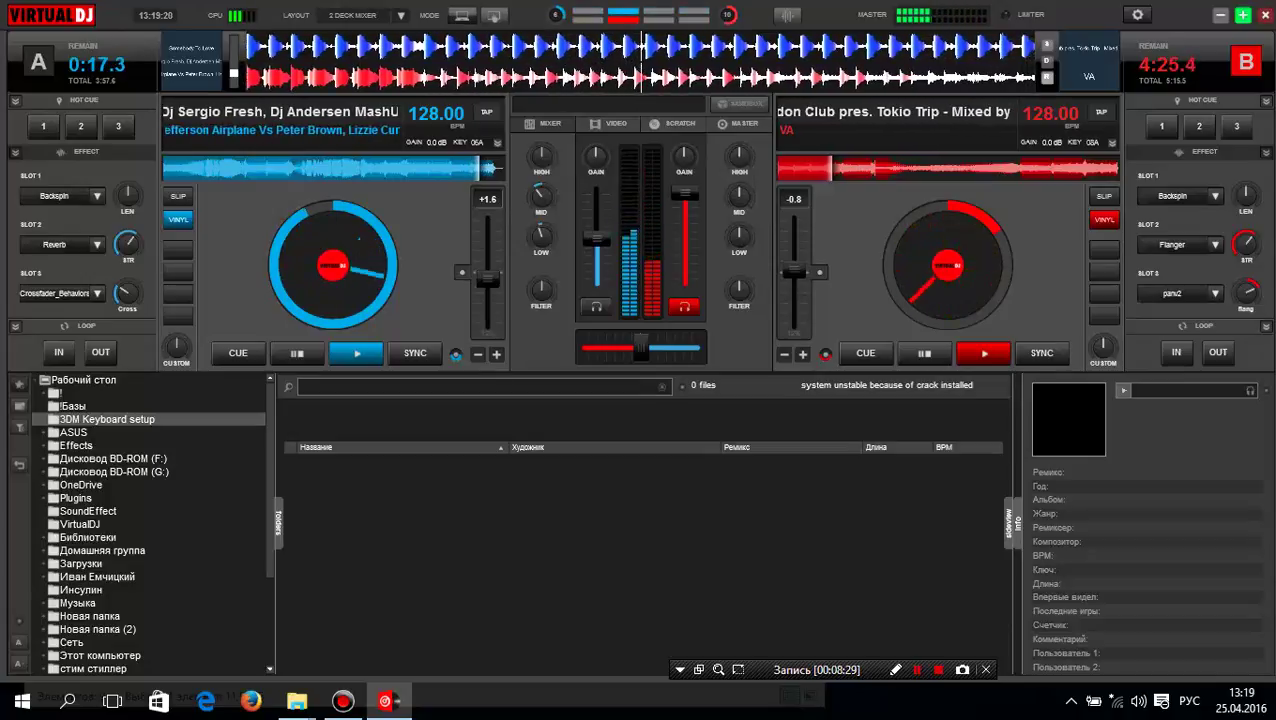
key(2)
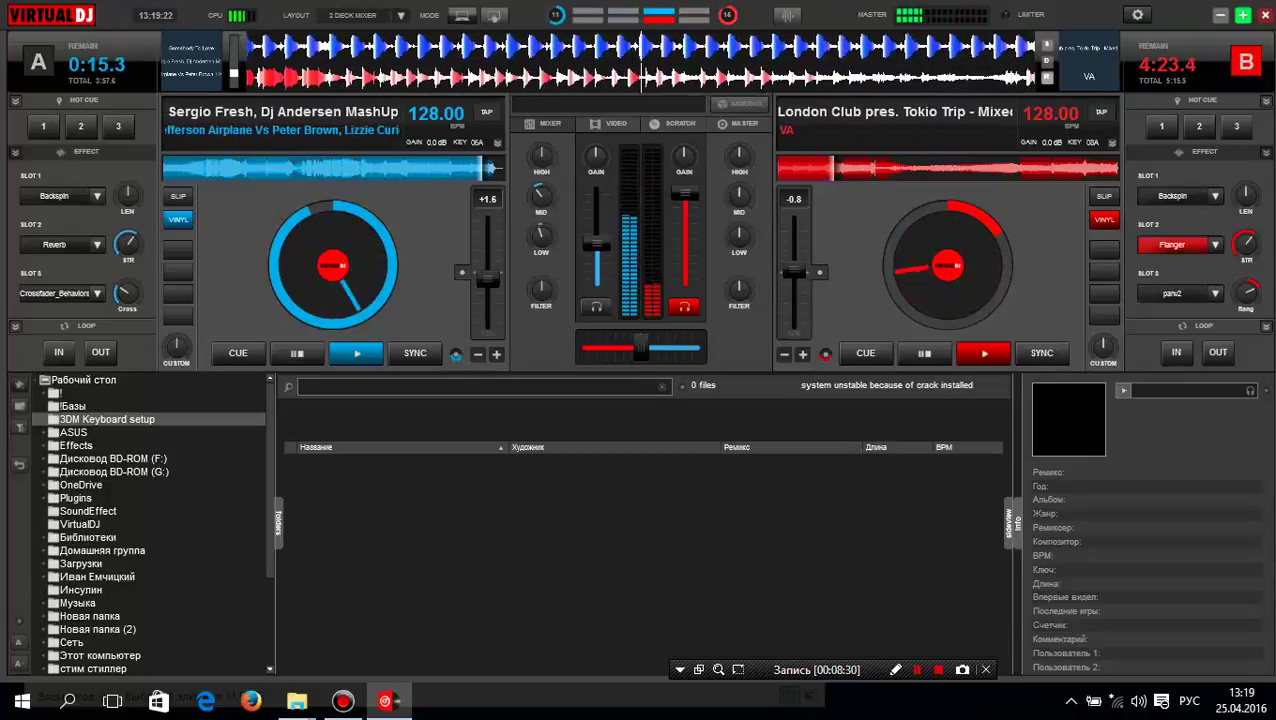
drag(597, 243, 597, 281)
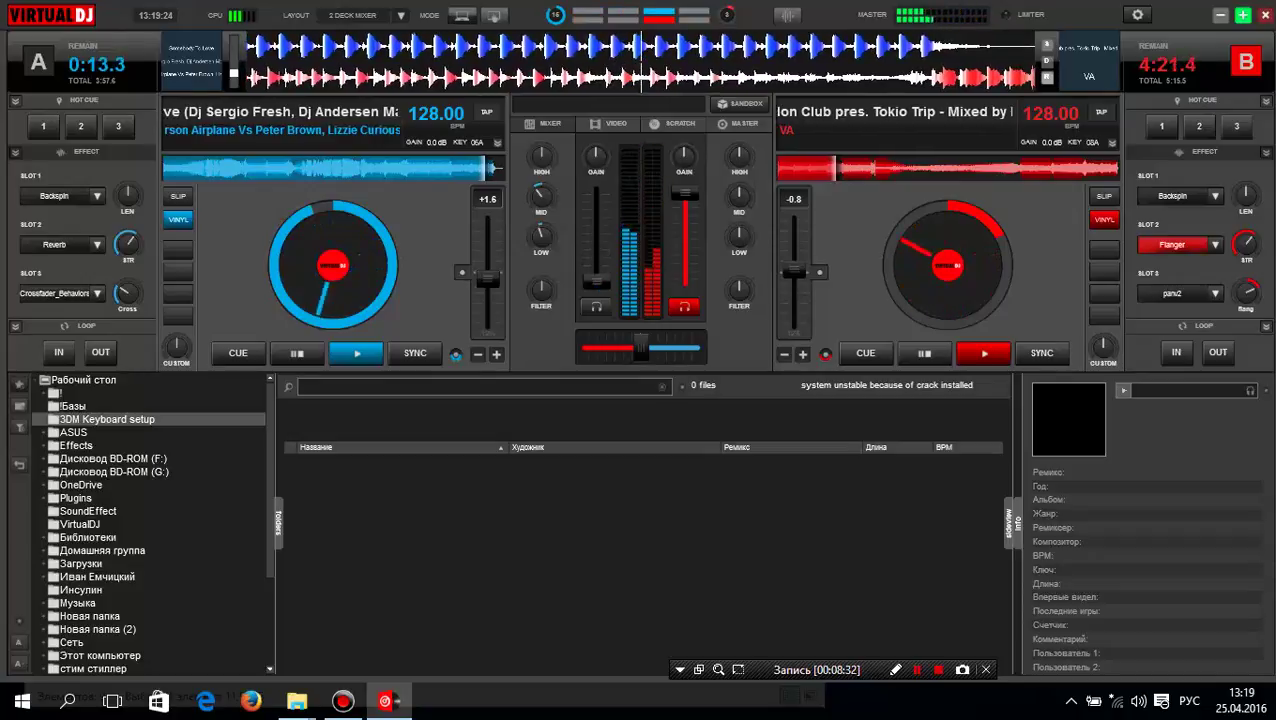
Adjust and switch off the Flanger on deck B, and set the deck's low EQ to 59%.
drag(1245, 243, 1245, 239)
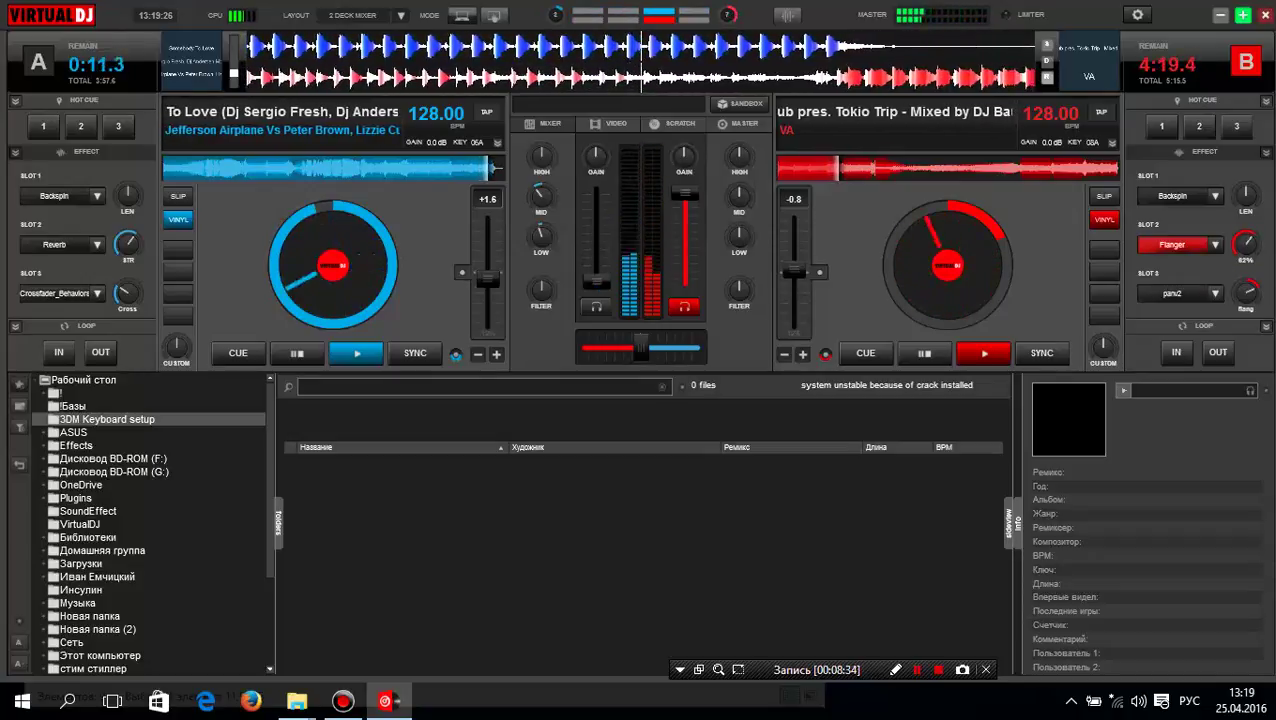
key(2)
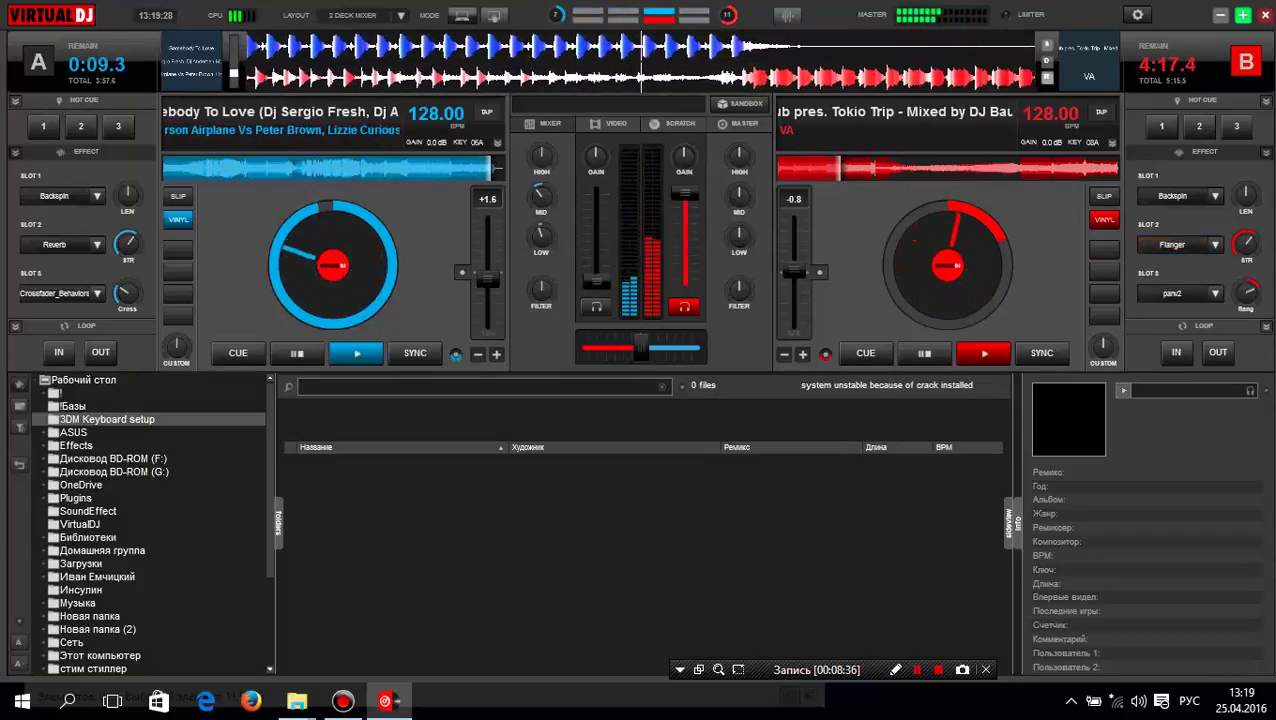
click(1042, 353)
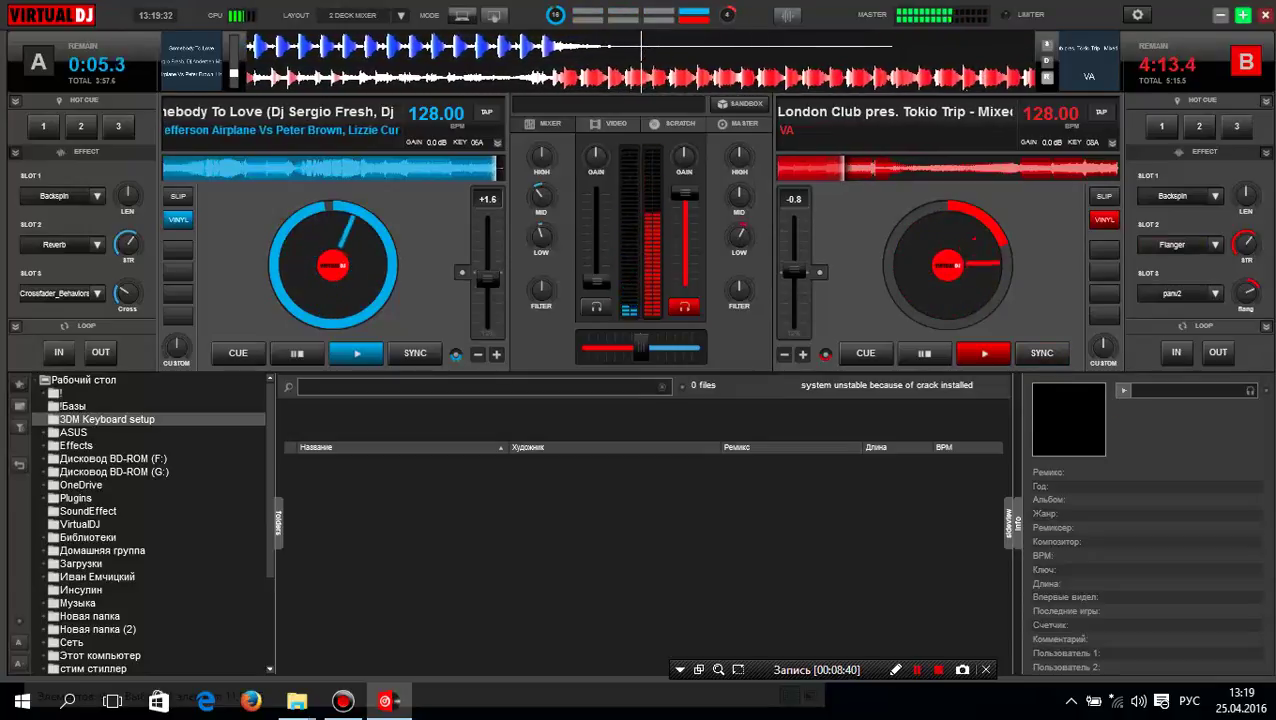
mouse_move(741, 237)
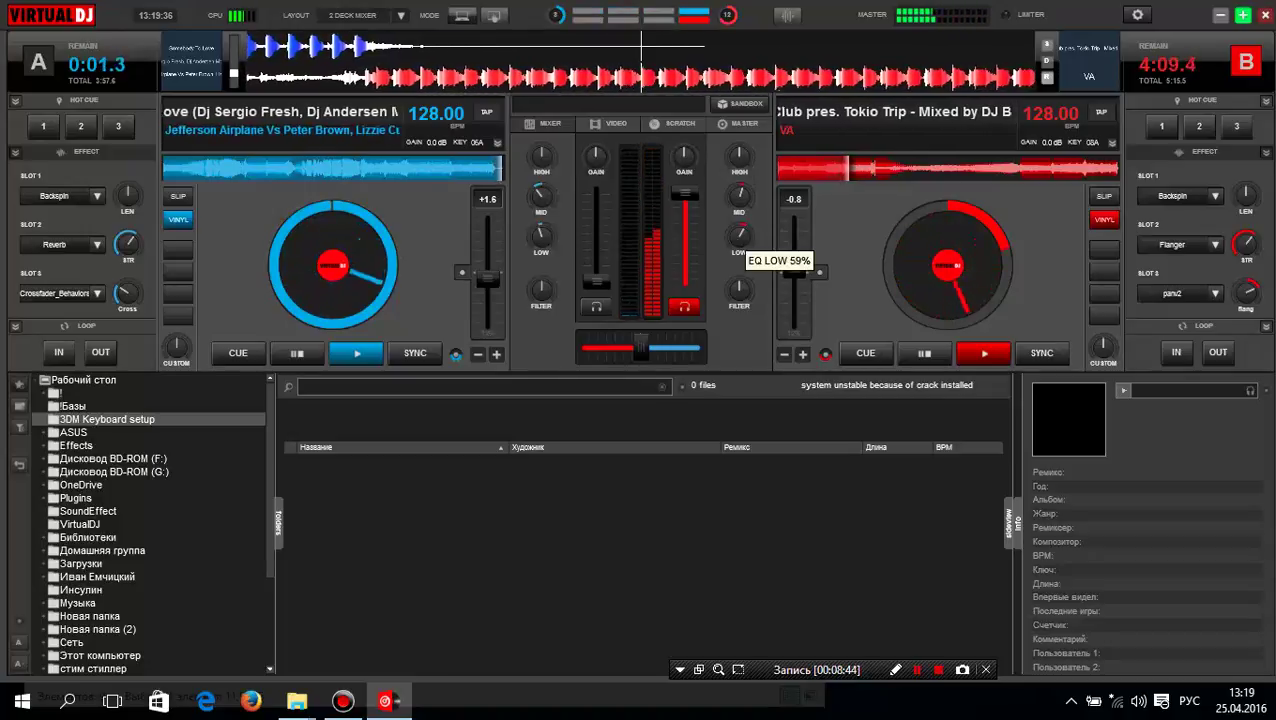
Load the "Dream About It (Original)" track from the Dutch folder in File Explorer onto deck A.
key(alt+Tab)
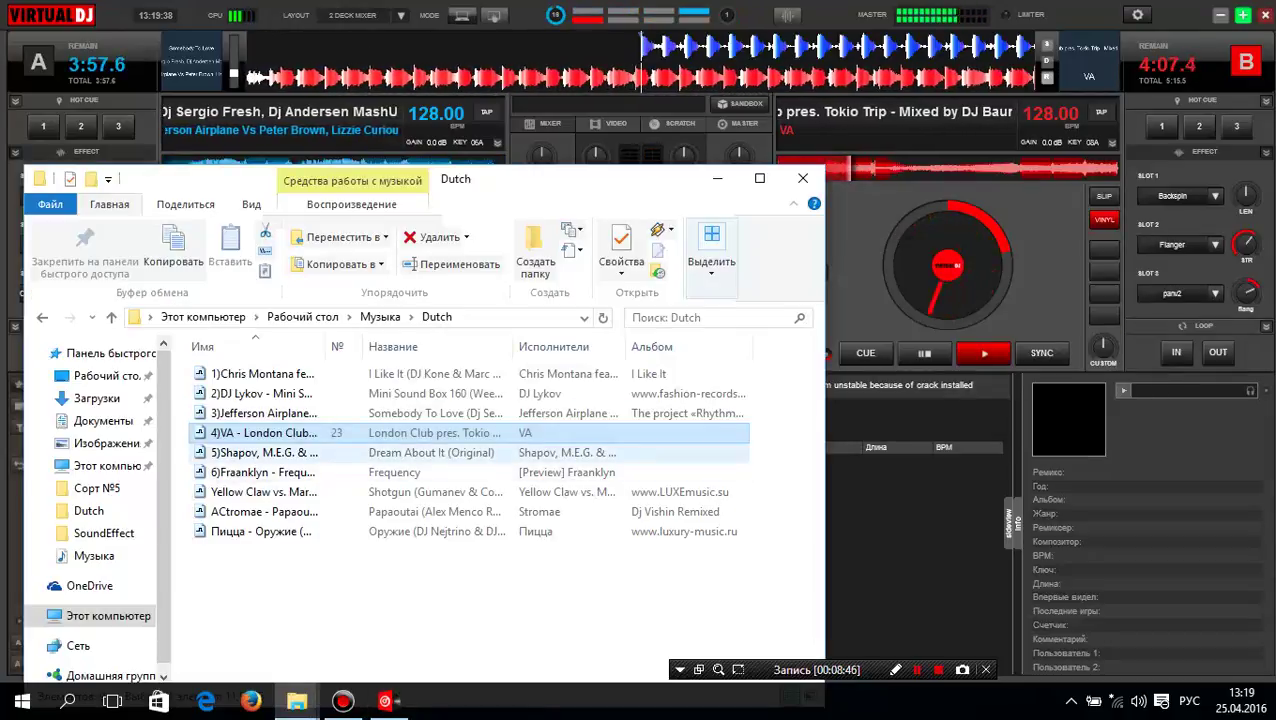
drag(340, 453, 365, 140)
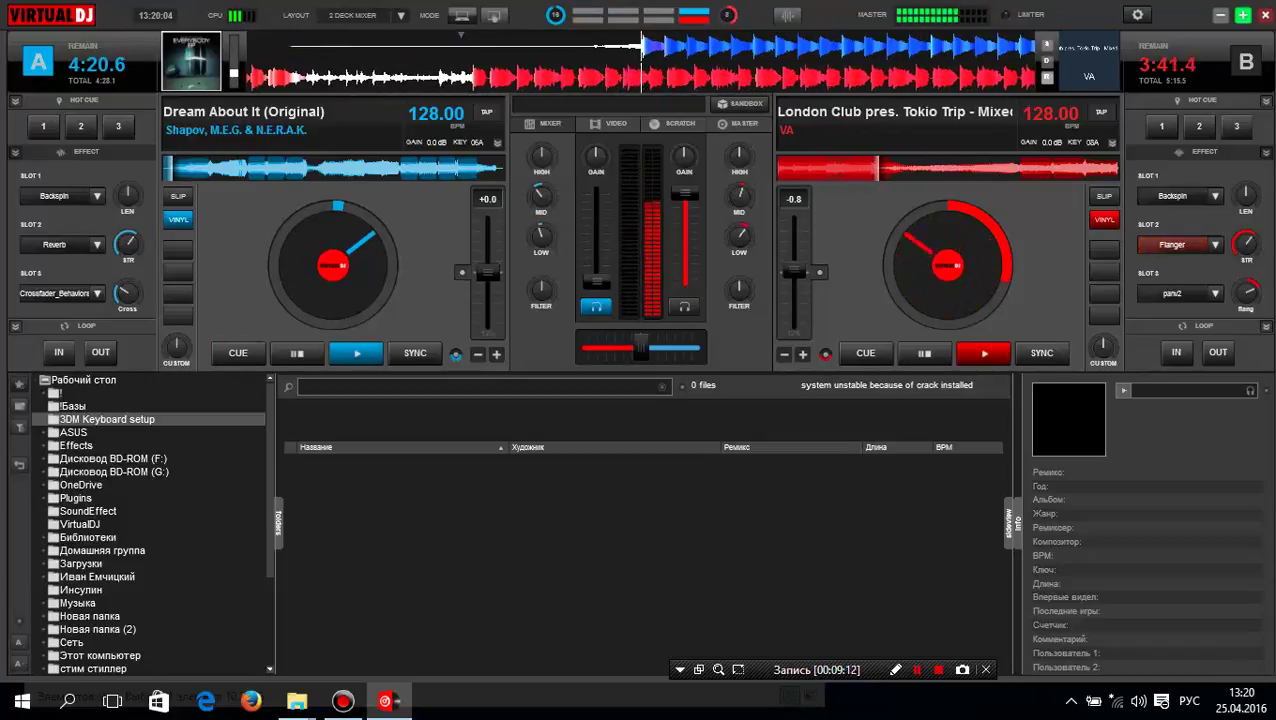
Replace Flanger in slot 2 of deck B with Wahwah and run it briefly together with the panv2 effect.
drag(1245, 243, 1245, 274)
scroll(1243, 246, up, 4)
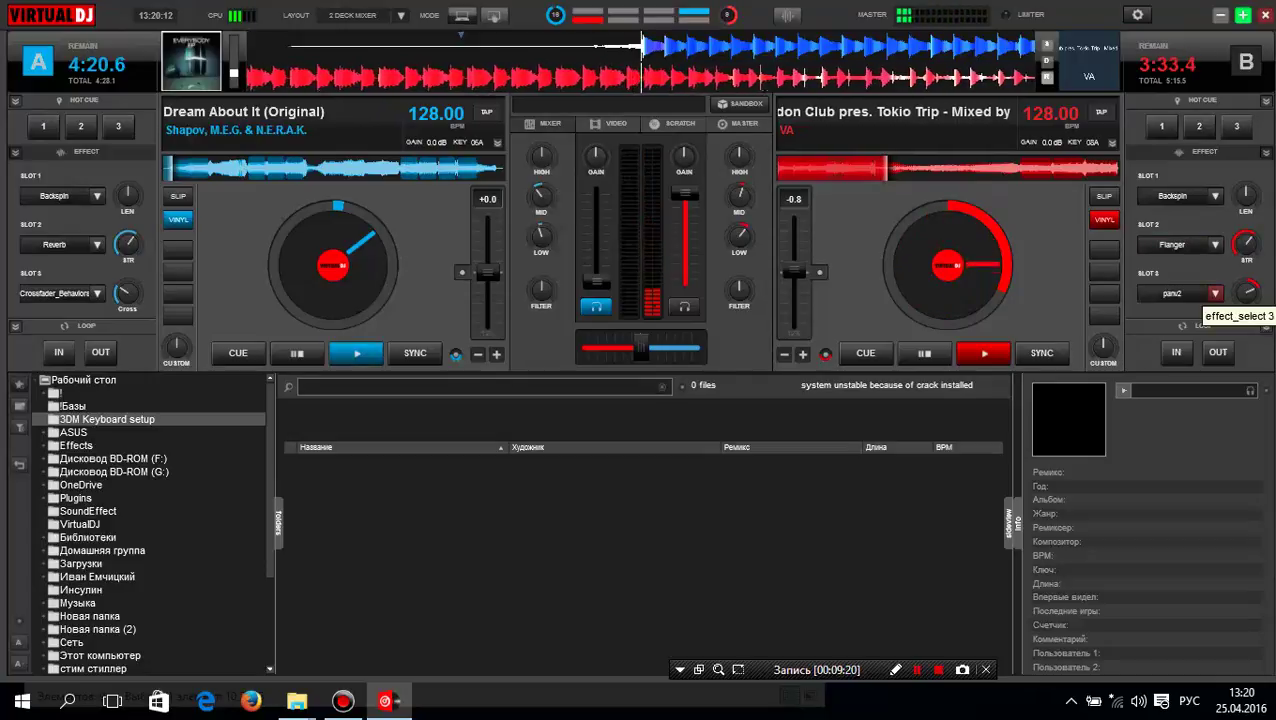
click(1215, 245)
click(1113, 214)
click(1173, 245)
click(1170, 293)
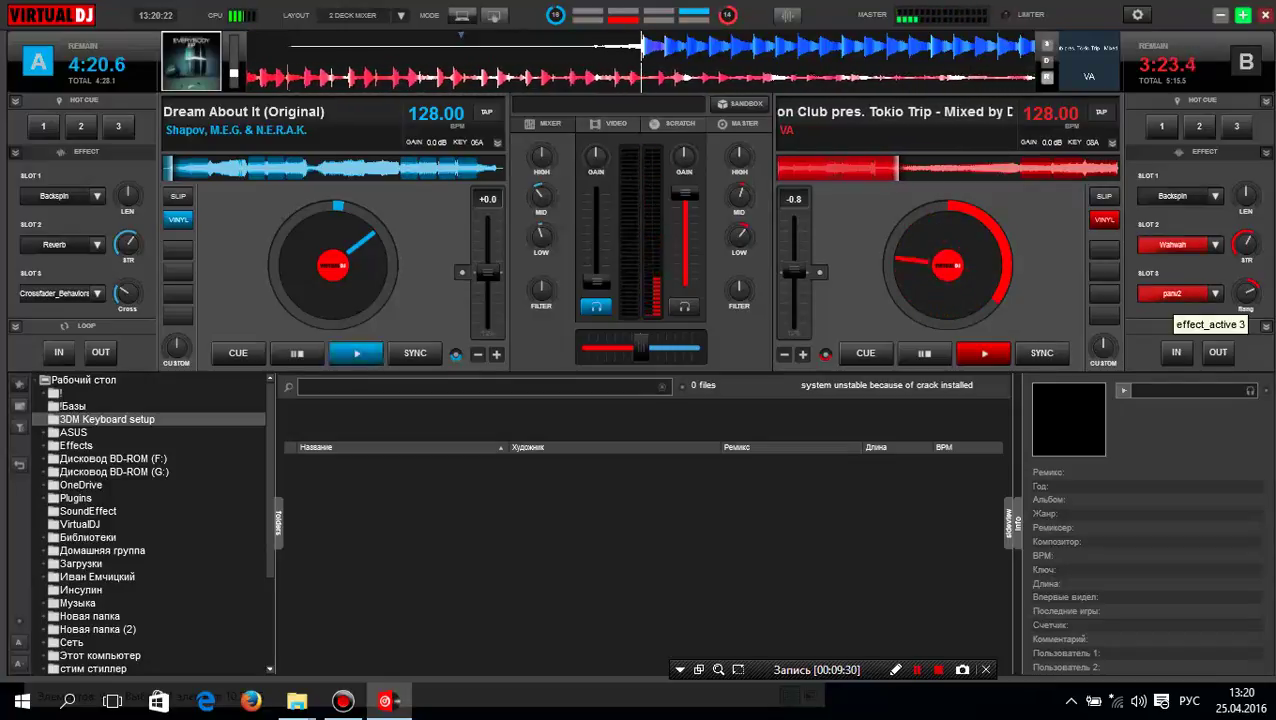
click(1172, 293)
click(1172, 245)
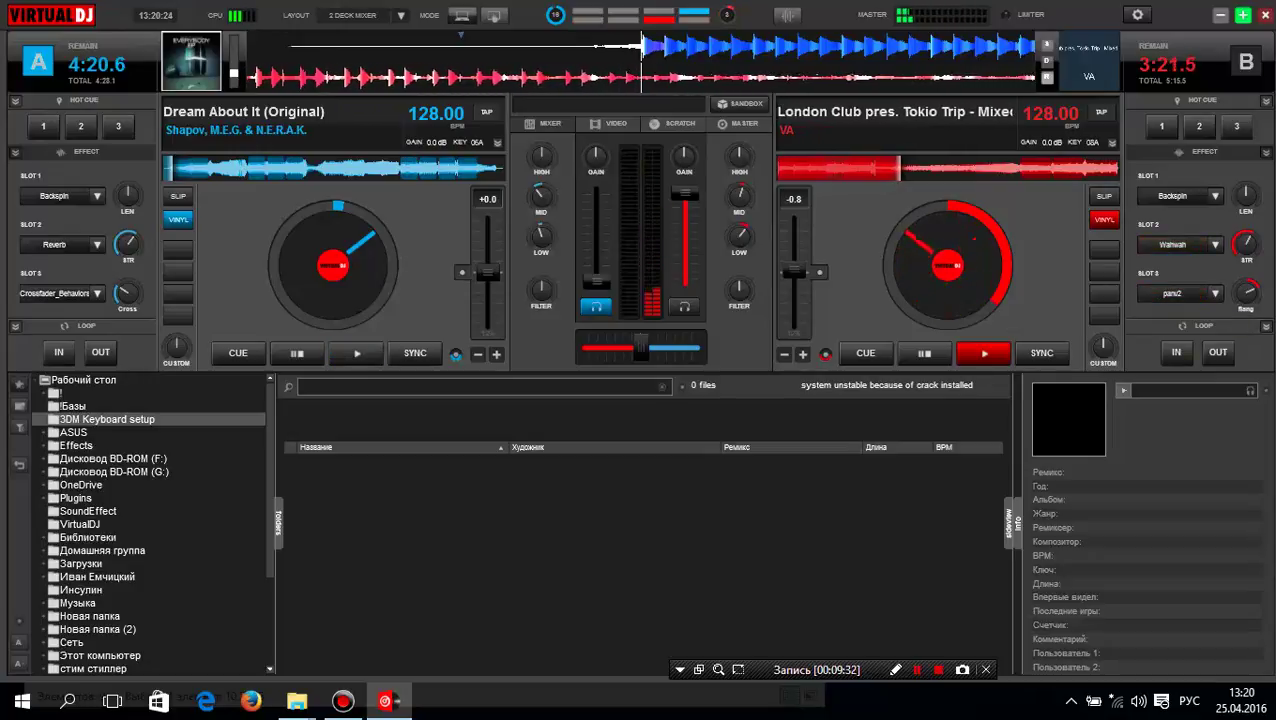
Sweep deck B's high-pass filter through 514 Hz and 262 Hz and return it to neutral.
drag(739, 289, 739, 293)
scroll(739, 289, up, 4)
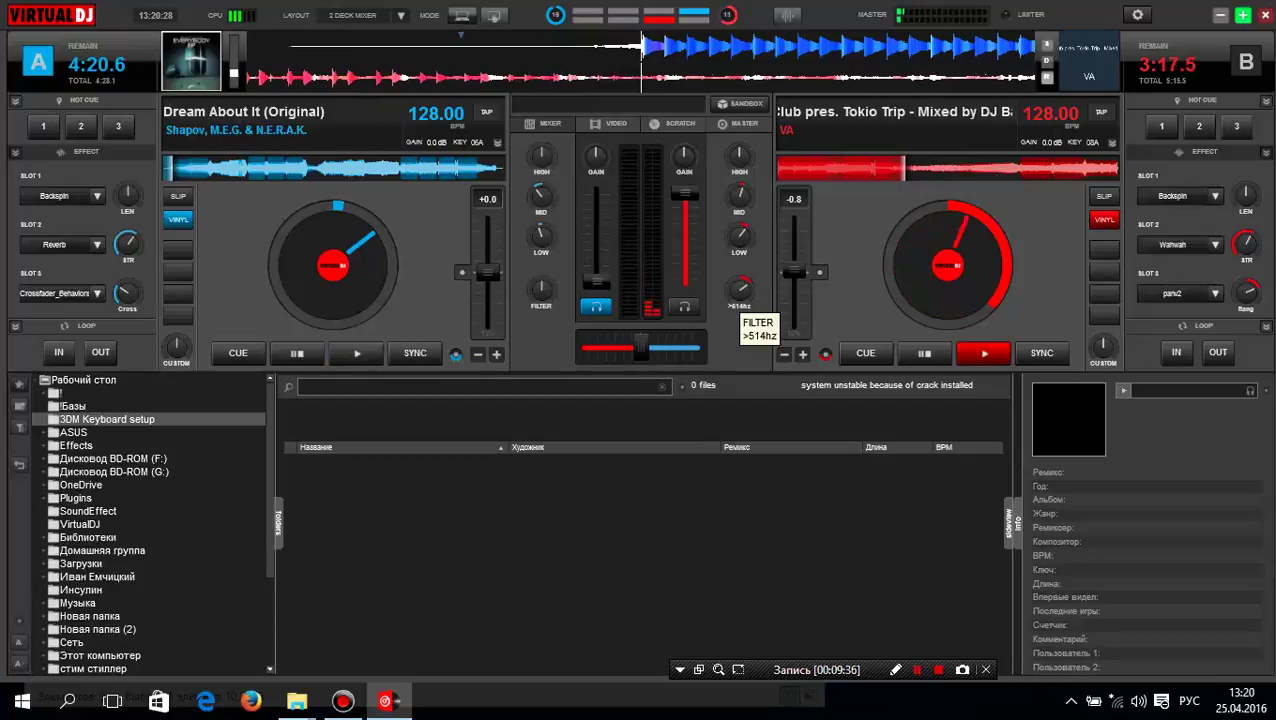
scroll(739, 289, up, 2)
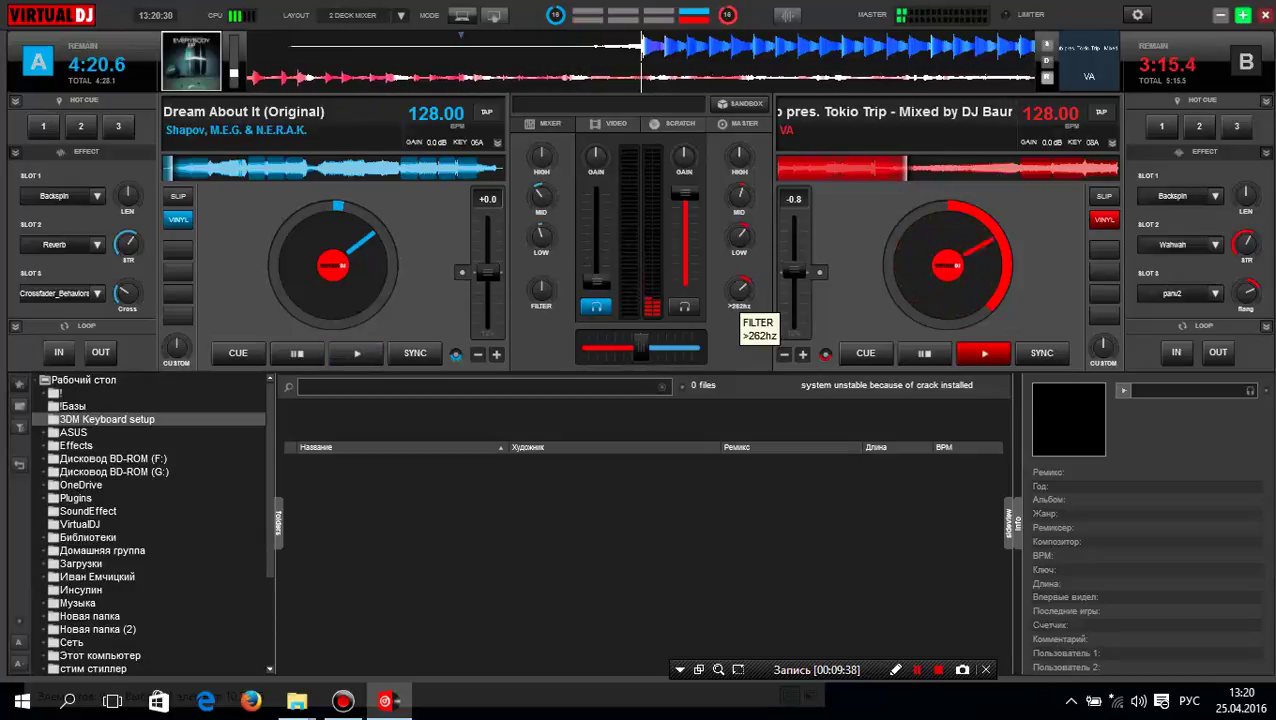
scroll(739, 289, down, 1)
scroll(739, 289, down, 1)
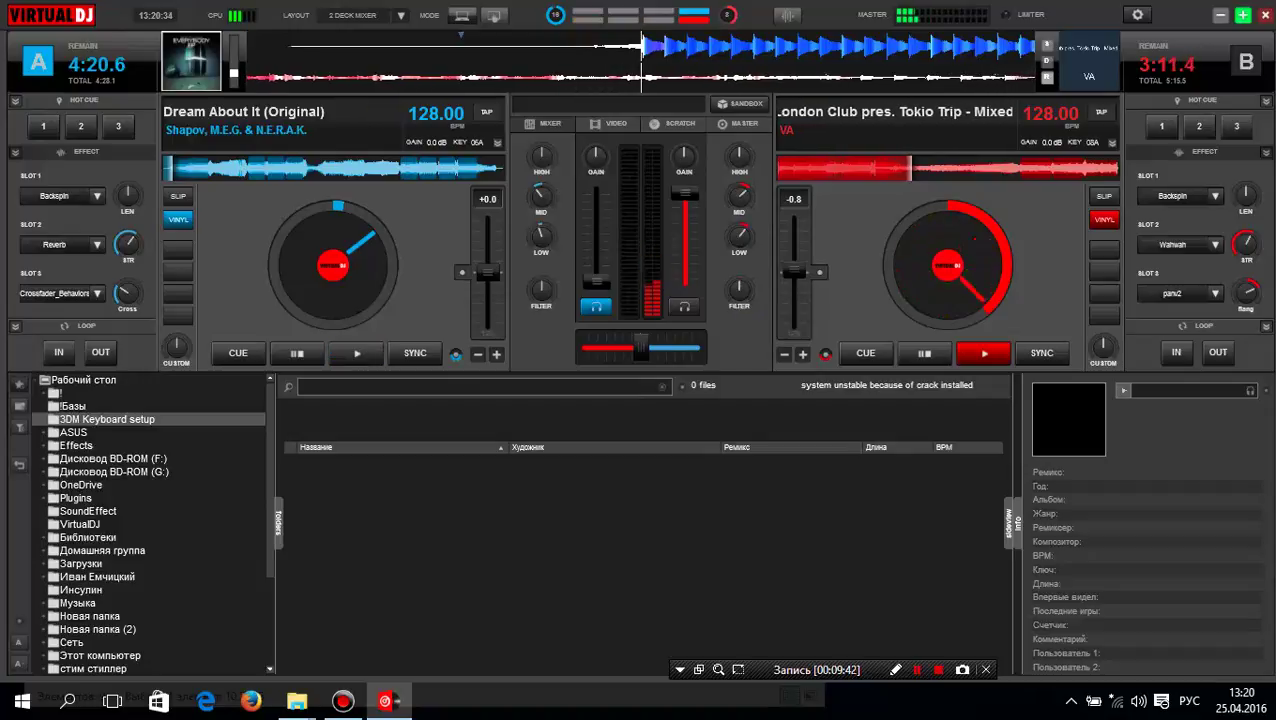
Try Distortion in slot 1 of deck B and replace it with Matrix v1.1.
click(1214, 196)
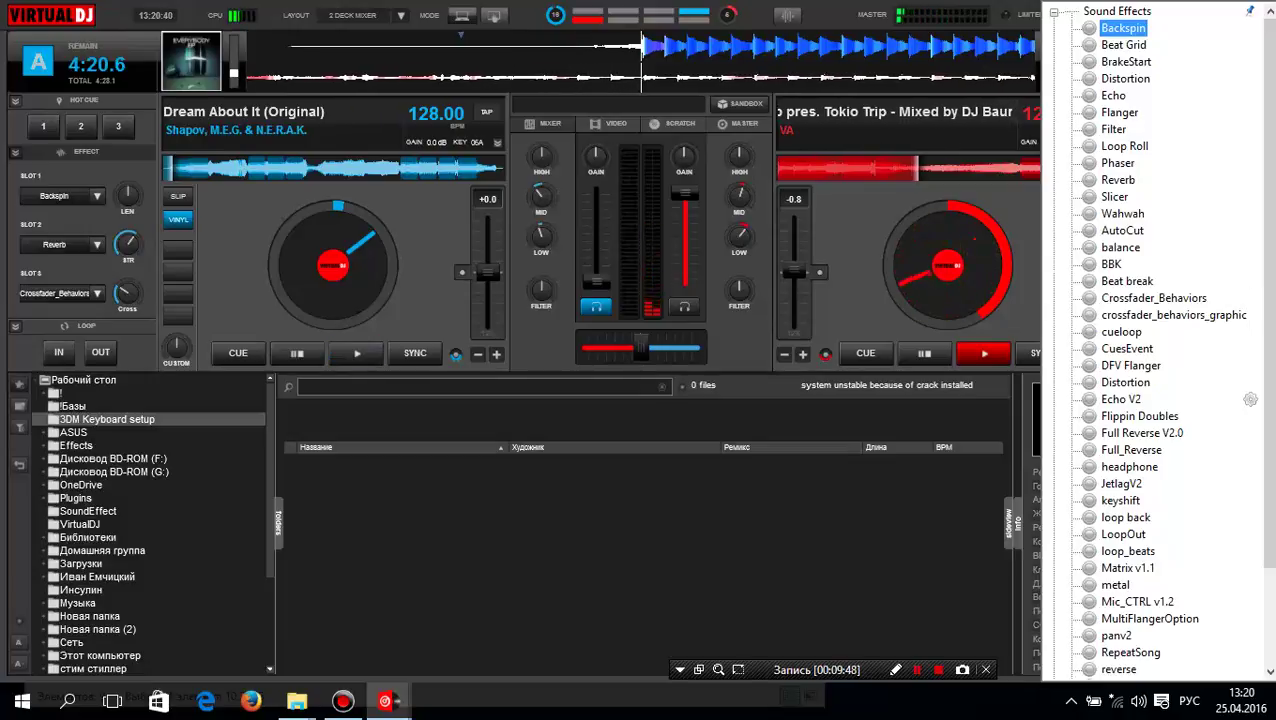
click(1250, 382)
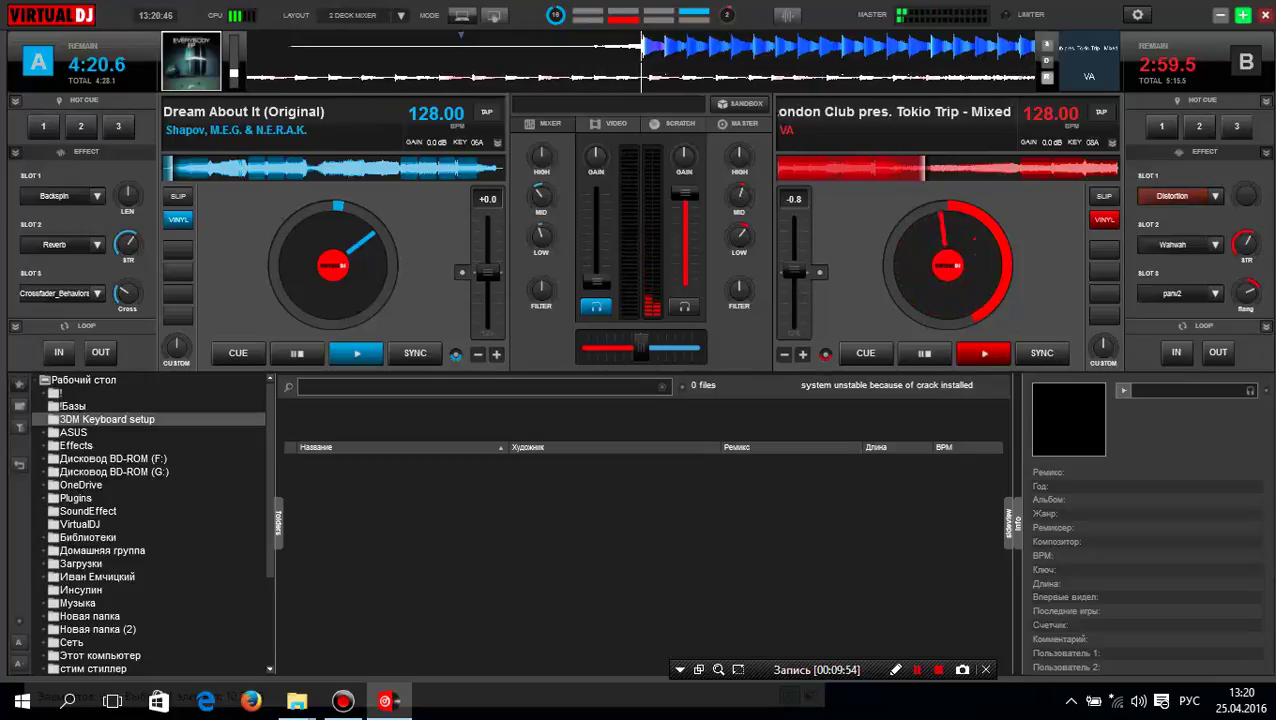
click(1215, 196)
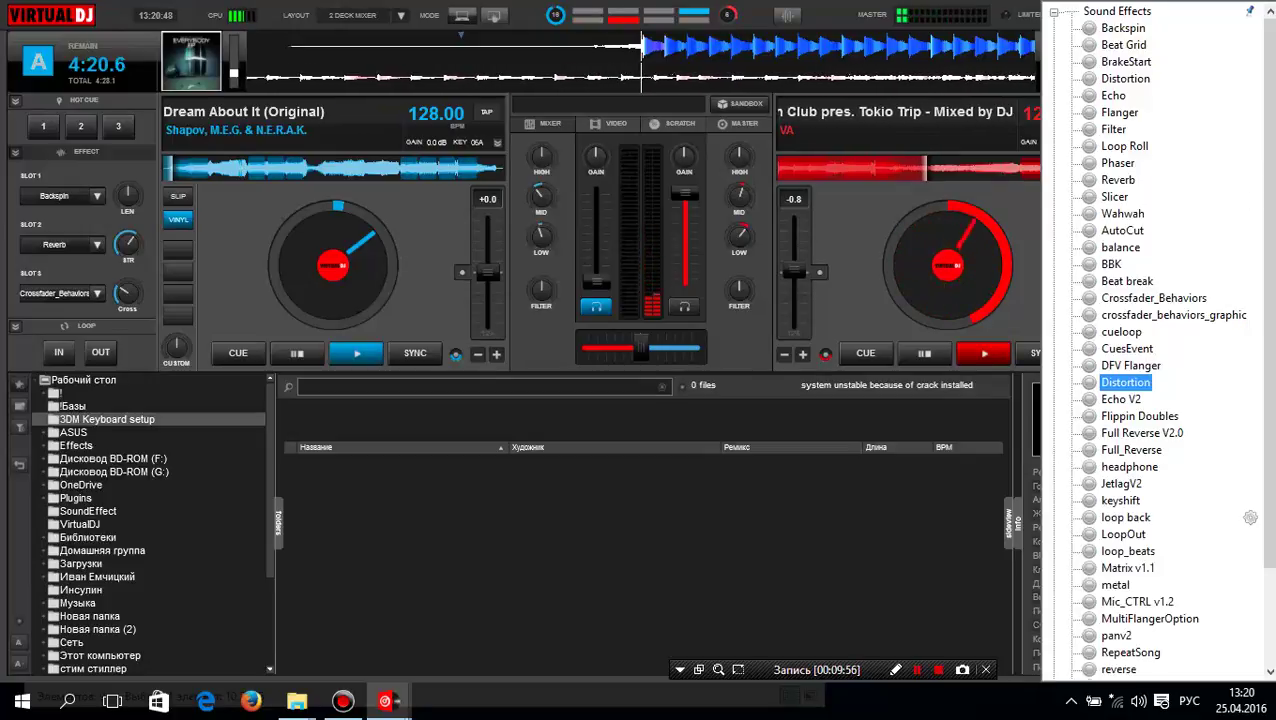
click(1246, 567)
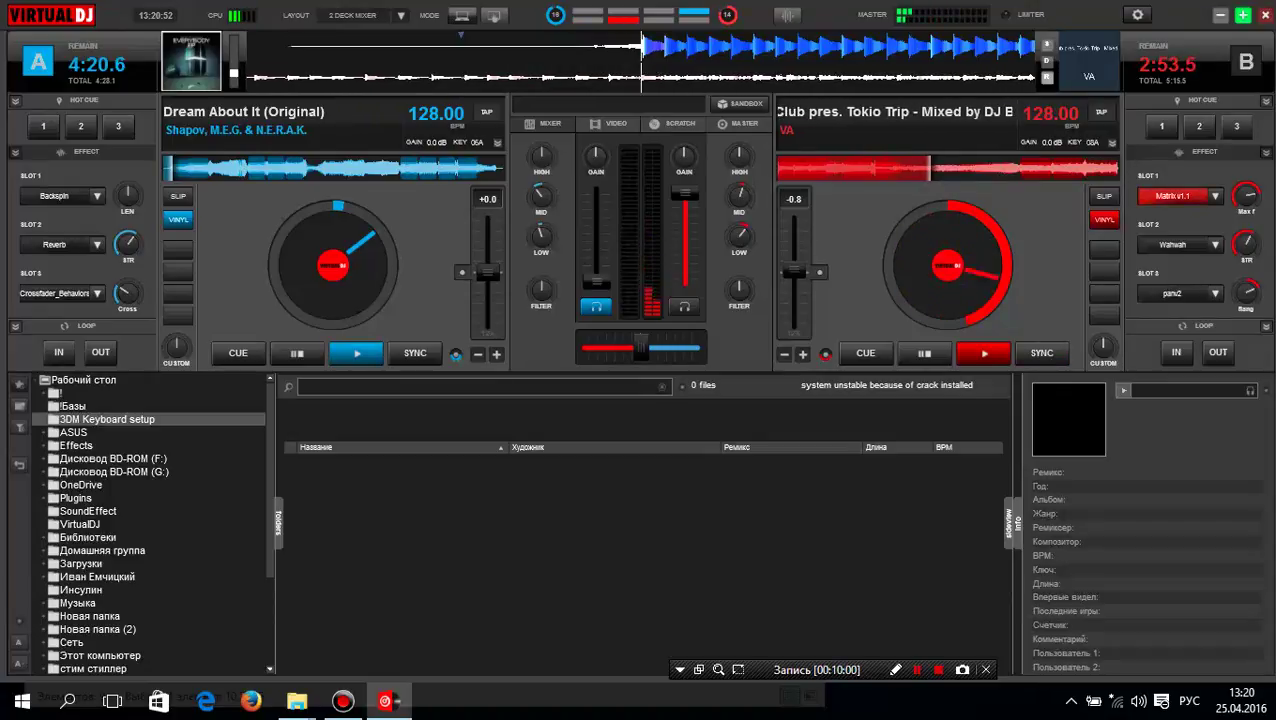
Switch off Matrix v1.1 in slot 1 of deck B and look through the available sound effects.
click(1180, 196)
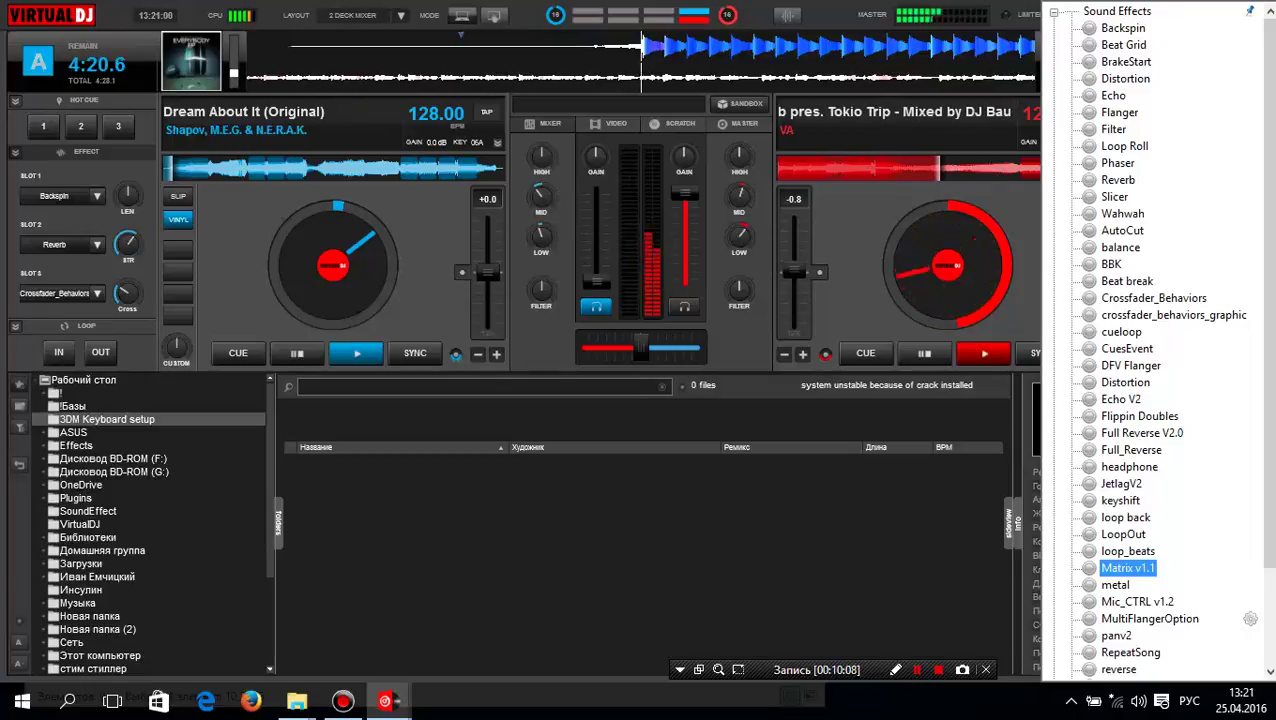
scroll(1150, 340, down, 1)
scroll(1160, 340, down, 1)
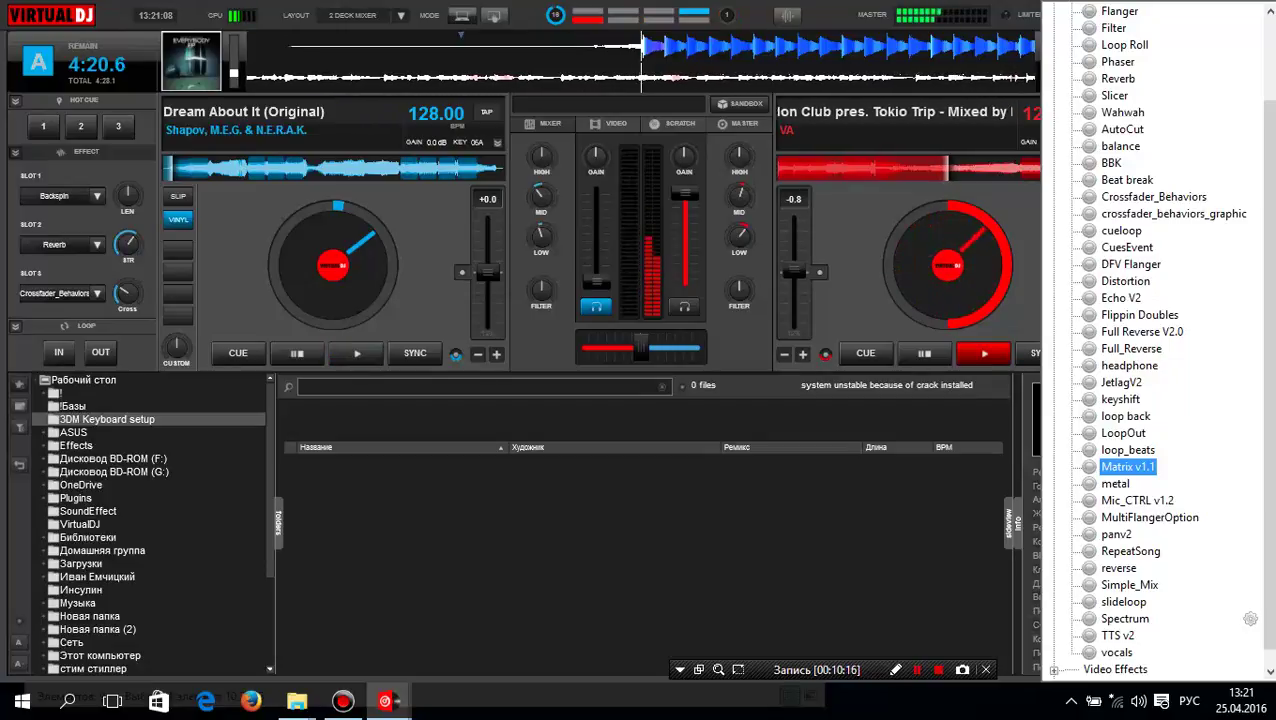
key(Escape)
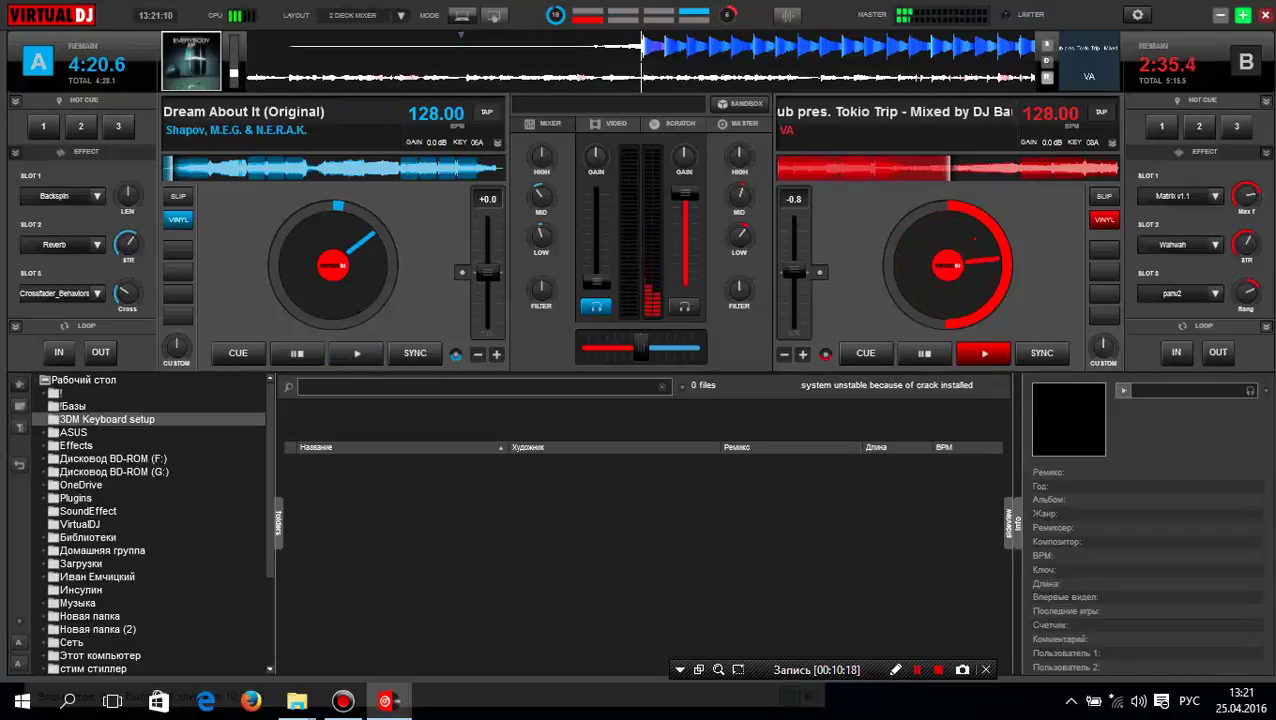
Raise deck B's pitch to 2.97% and ease it back to 2.22%.
scroll(794, 273, up, 2)
scroll(794, 273, down, 4)
drag(794, 272, 794, 276)
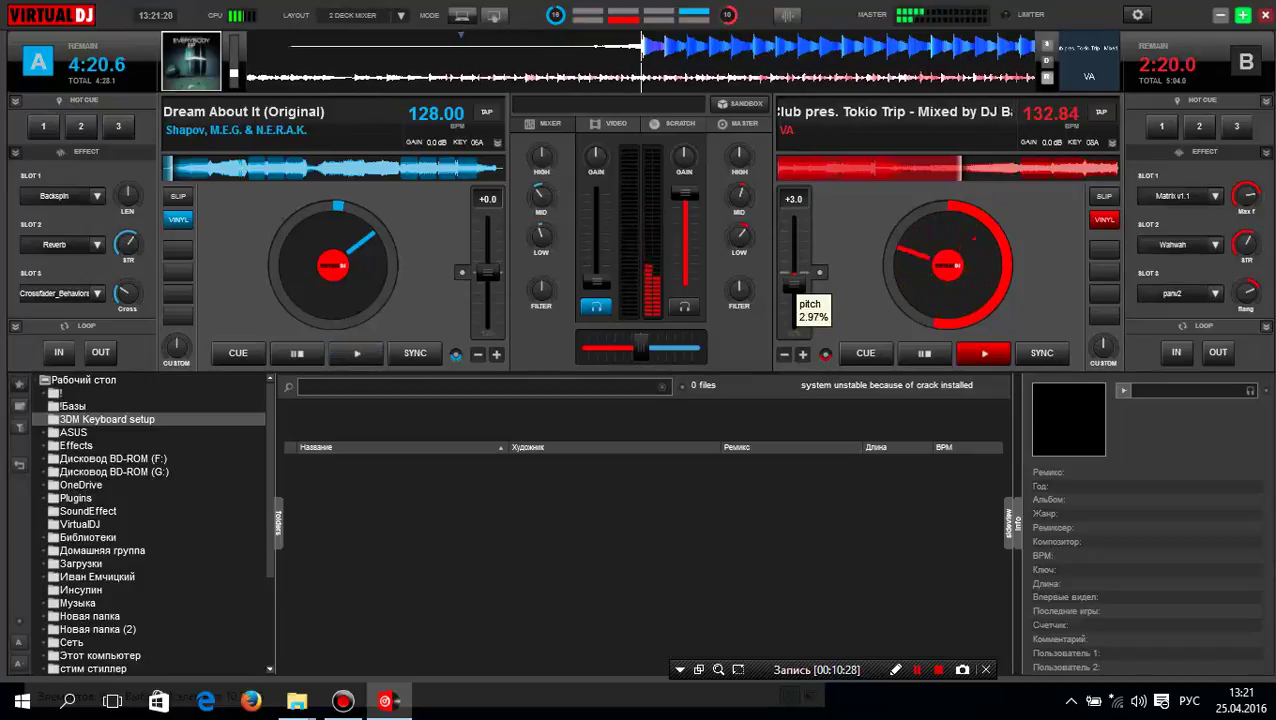
drag(794, 276, 794, 276)
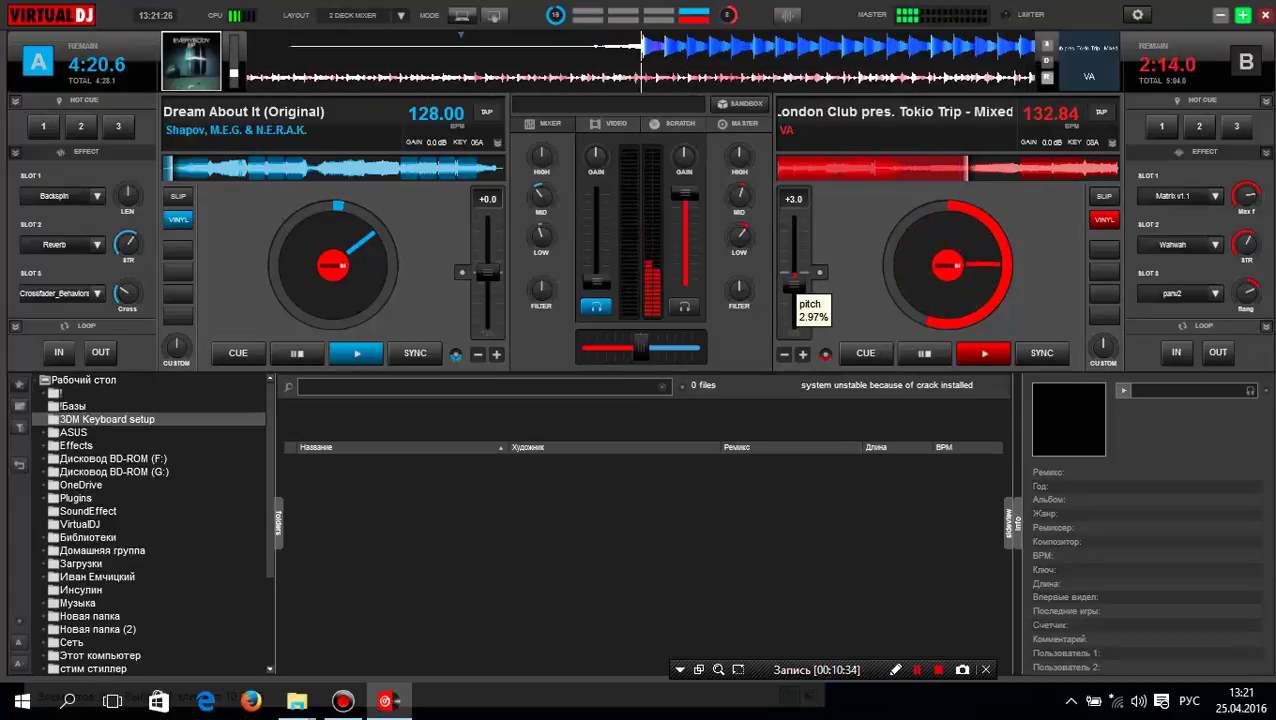
scroll(794, 281, up, 1)
scroll(794, 281, up, 1)
drag(794, 274, 794, 276)
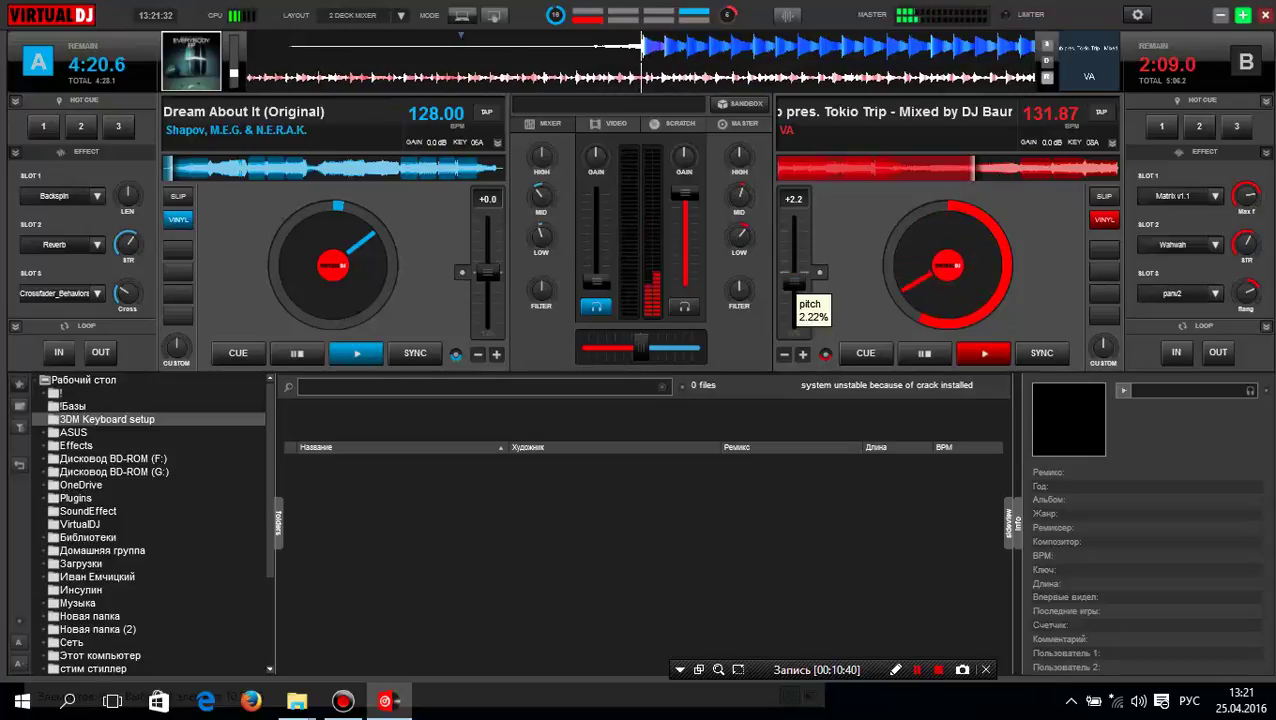
Ride deck B's pitch up to 3.72%, down to 1.47% and back up to 3.72%.
scroll(794, 281, down, 1)
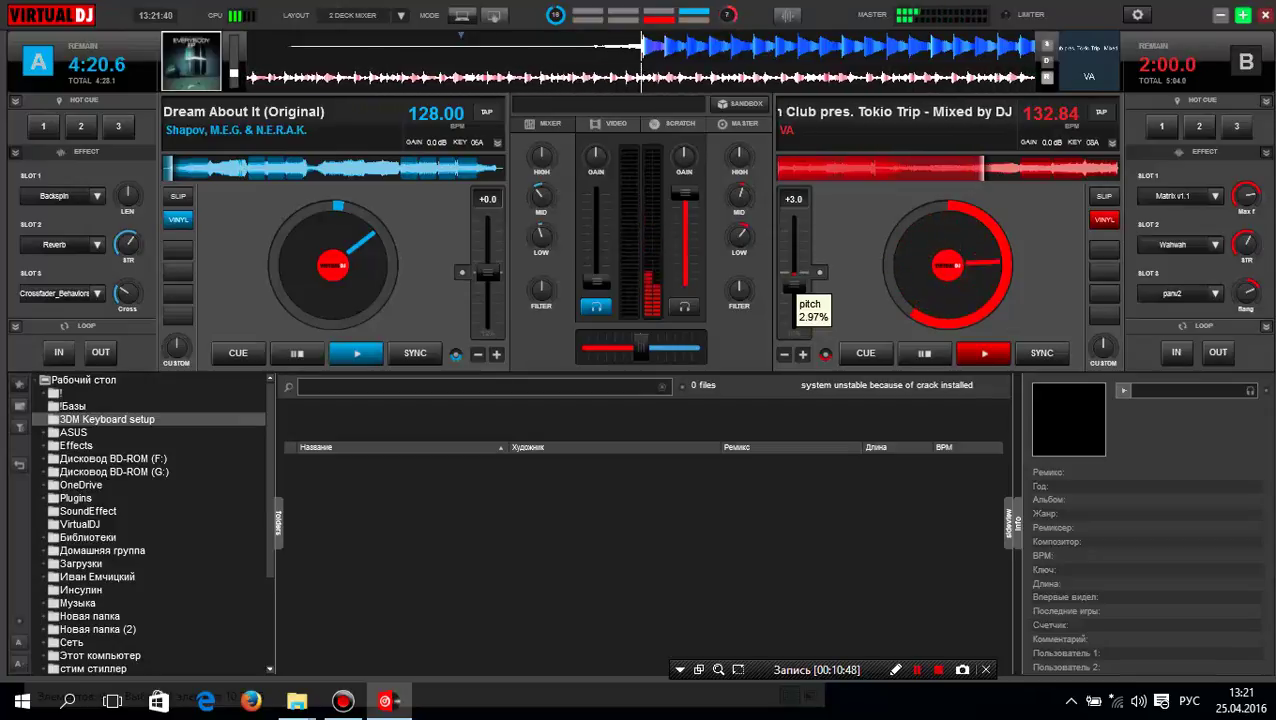
scroll(794, 283, down, 1)
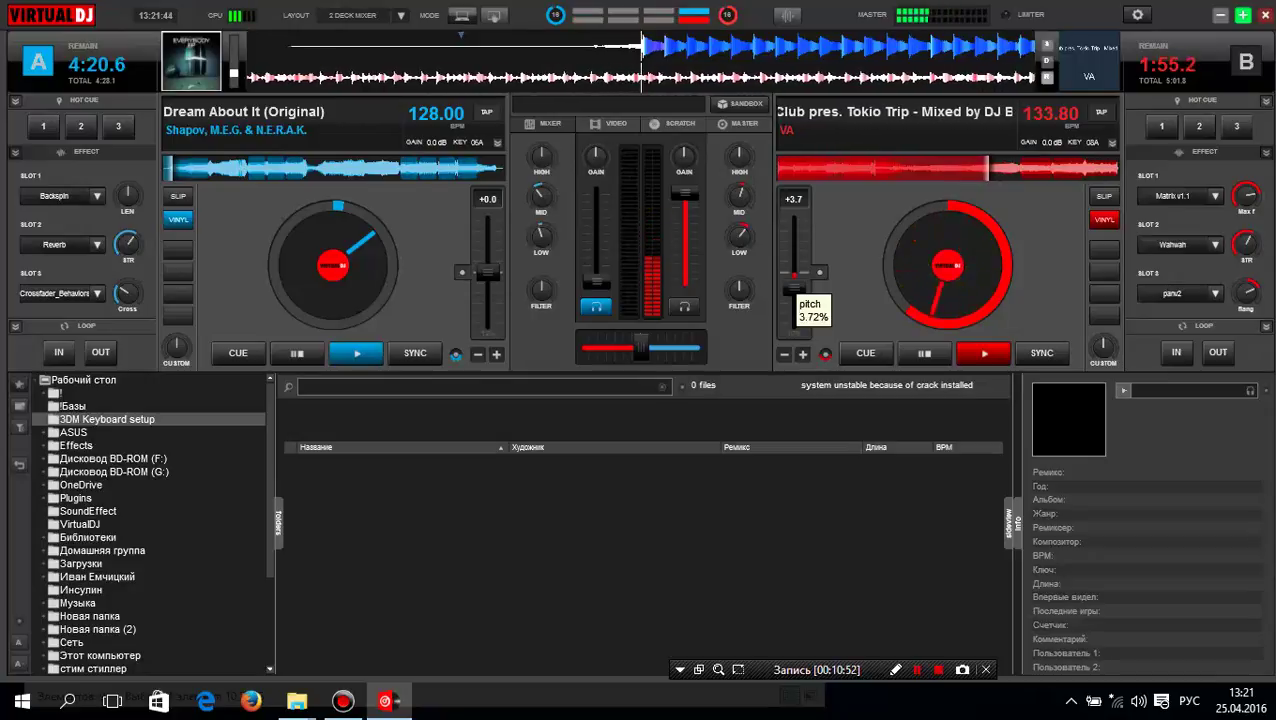
scroll(794, 285, up, 1)
drag(794, 287, 794, 284)
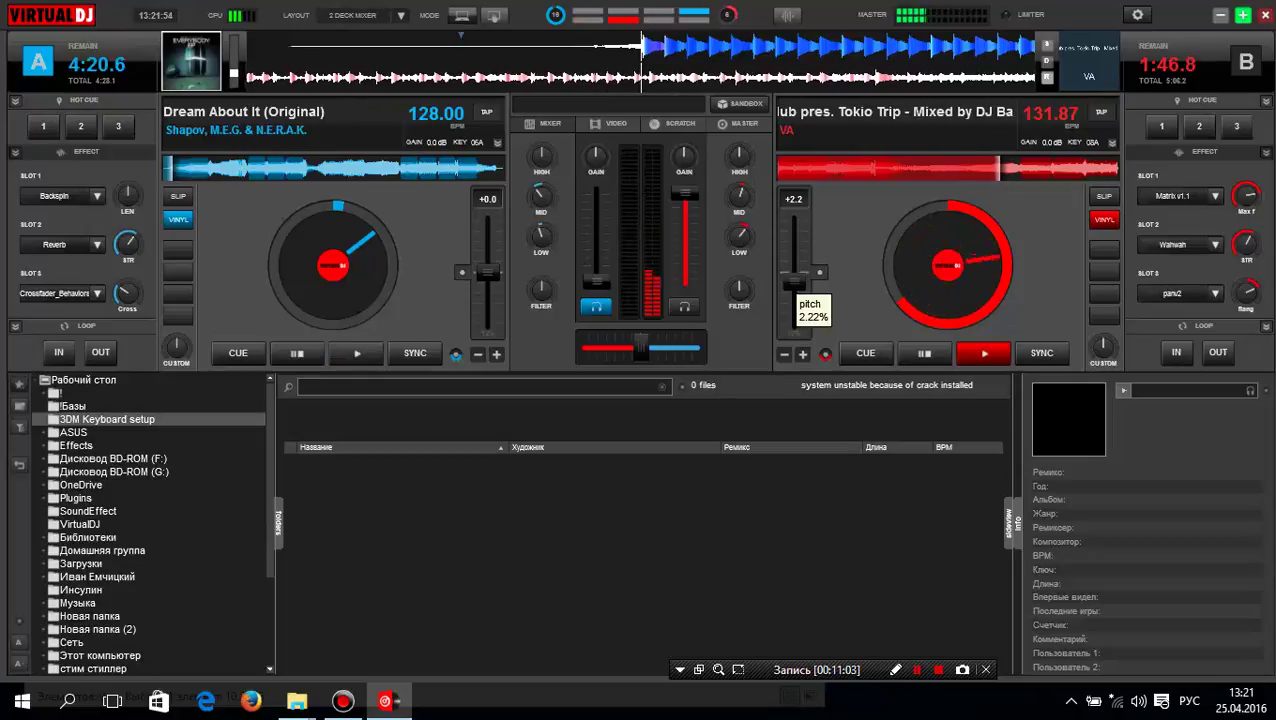
drag(794, 284, 794, 273)
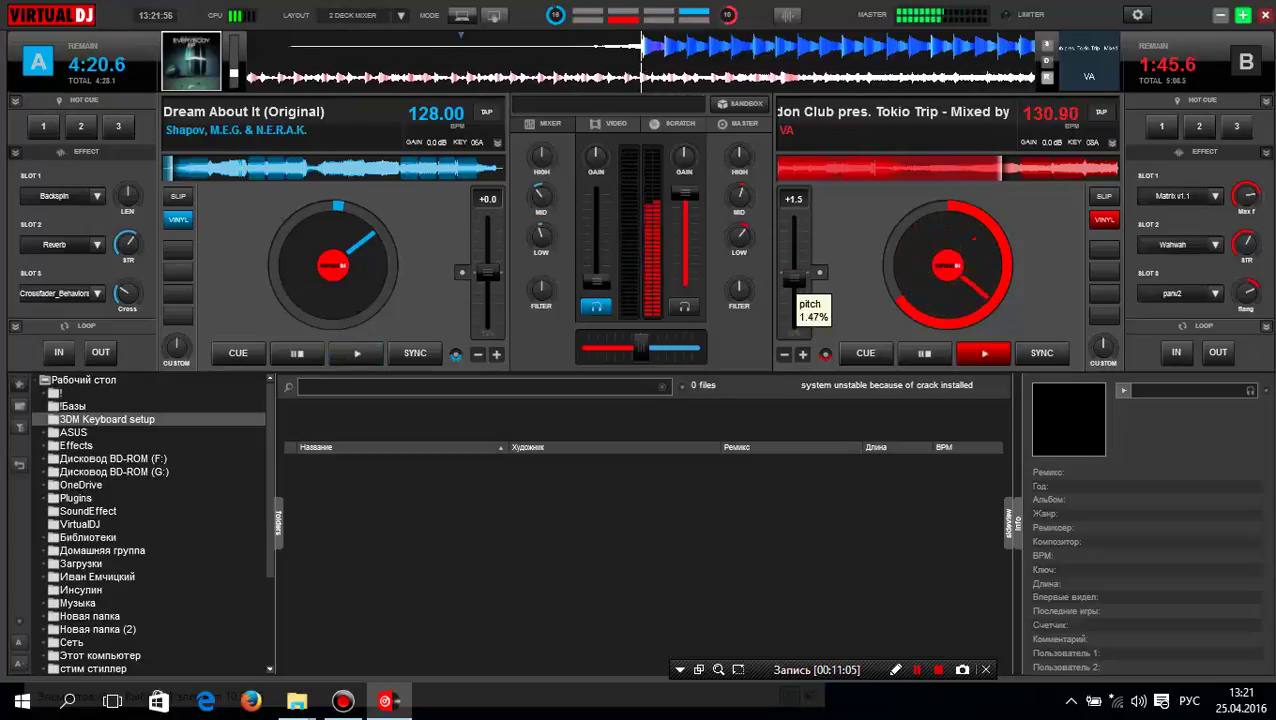
scroll(794, 281, down, 2)
scroll(794, 285, down, 1)
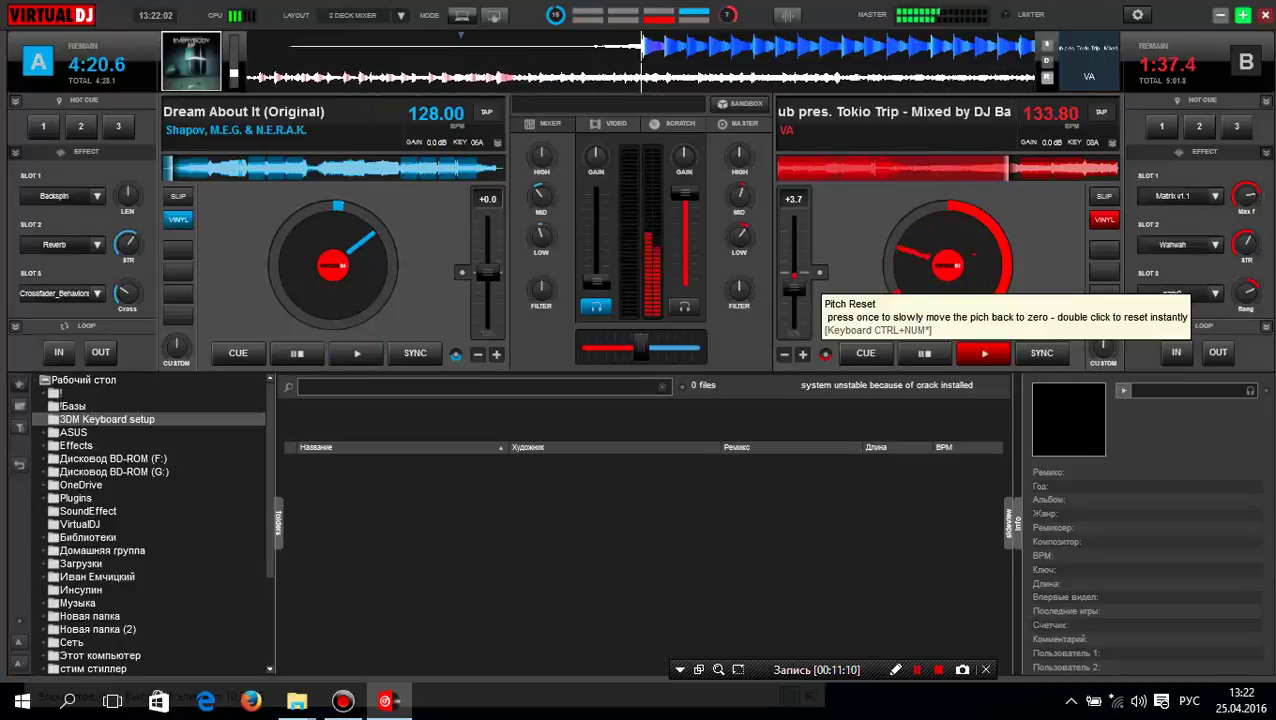
Reset deck B's pitch to zero and sync deck A to its 129 BPM tempo.
click(820, 273)
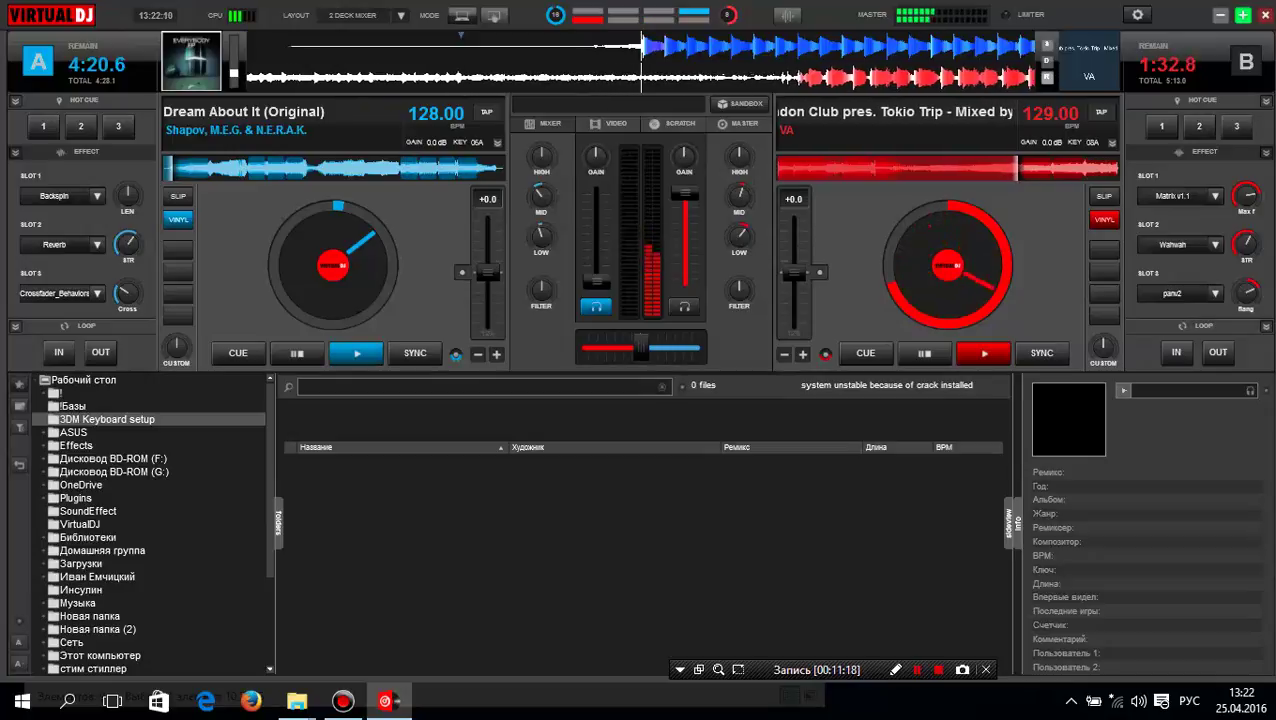
click(415, 353)
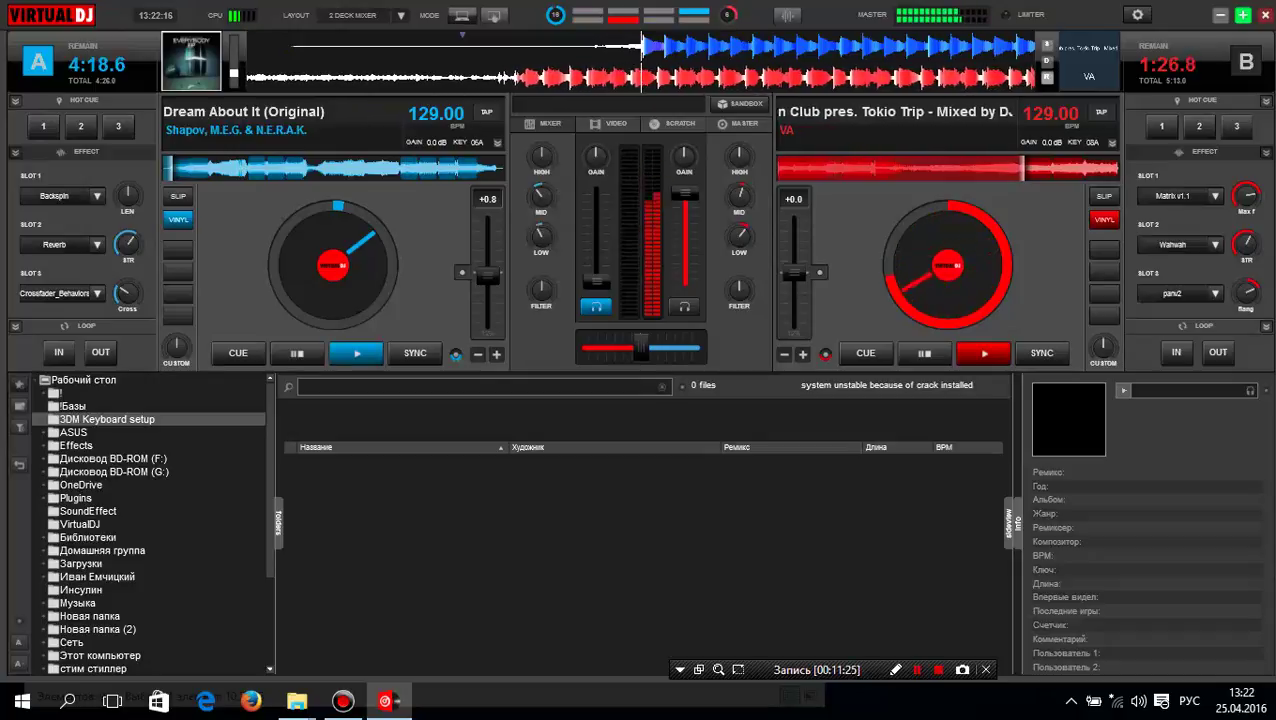
Return deck B's filter from the 21 Hz high-pass to neutral and start "Dream About It (Original)" on deck A.
mouse_move(542, 234)
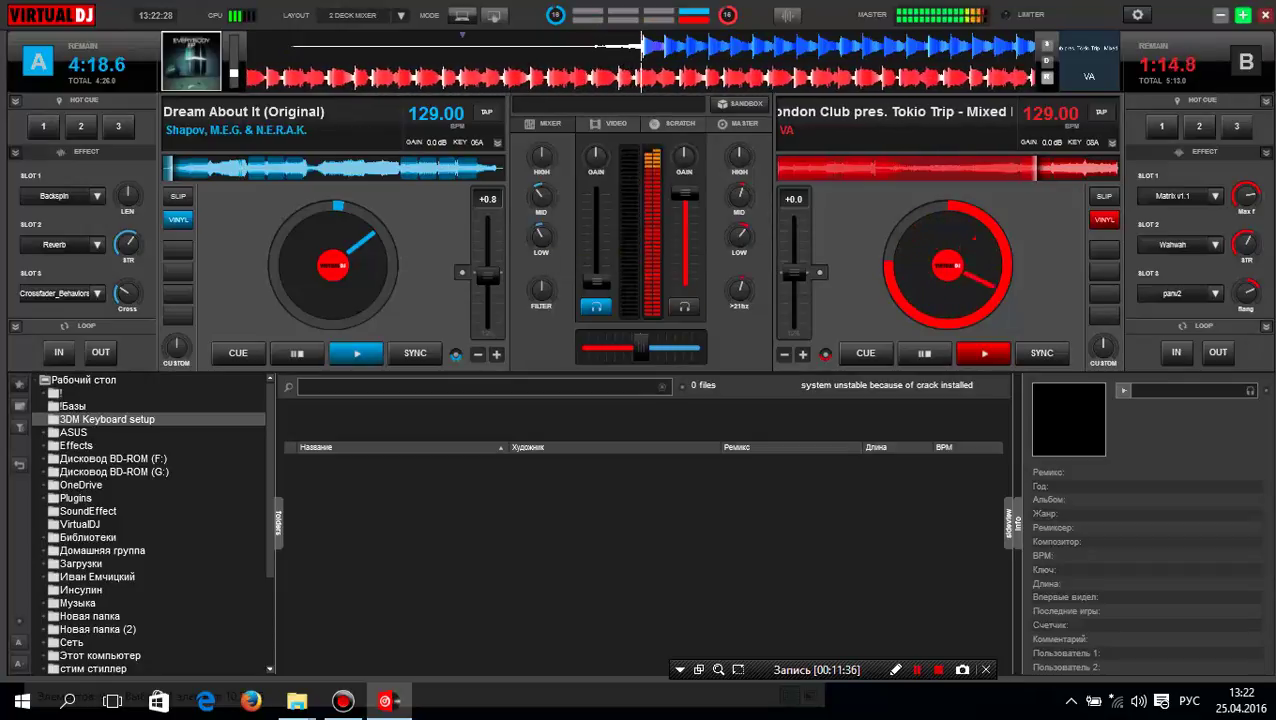
drag(740, 290, 740, 294)
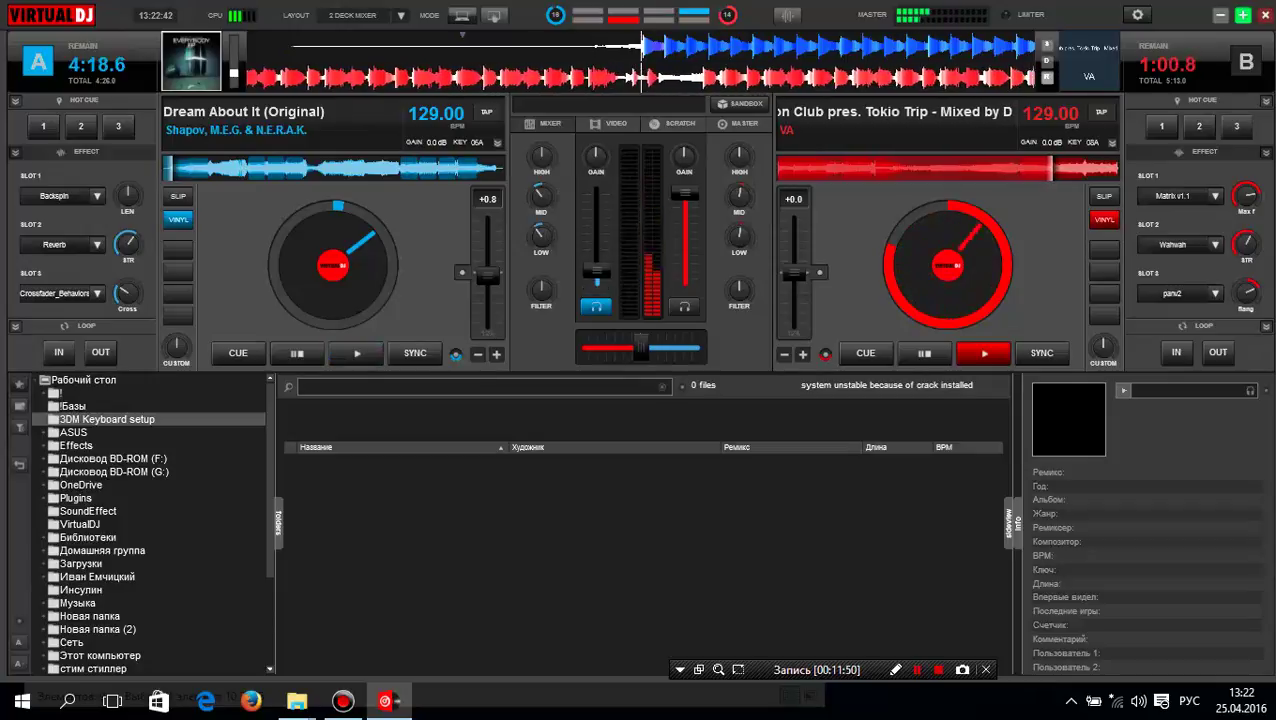
key(space)
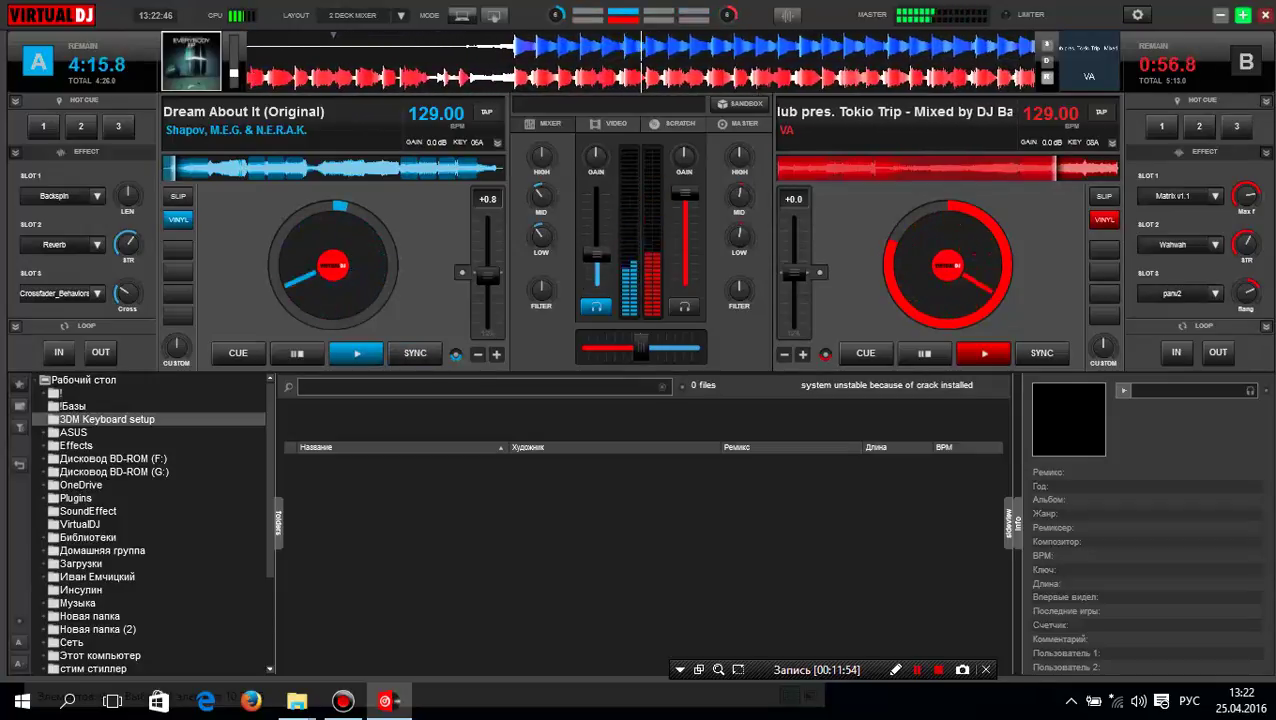
Crossfade to deck A by raising its volume to full and lowering deck B's through 44% to zero.
key(s)
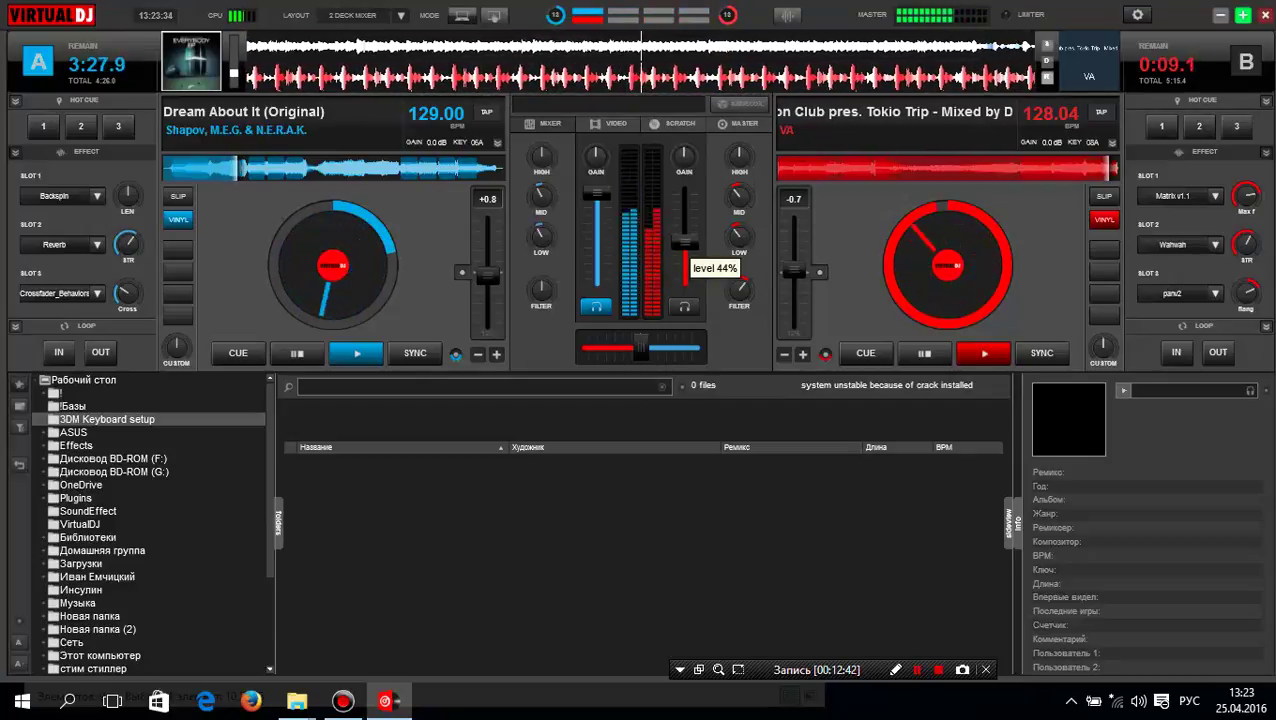
drag(685, 241, 685, 244)
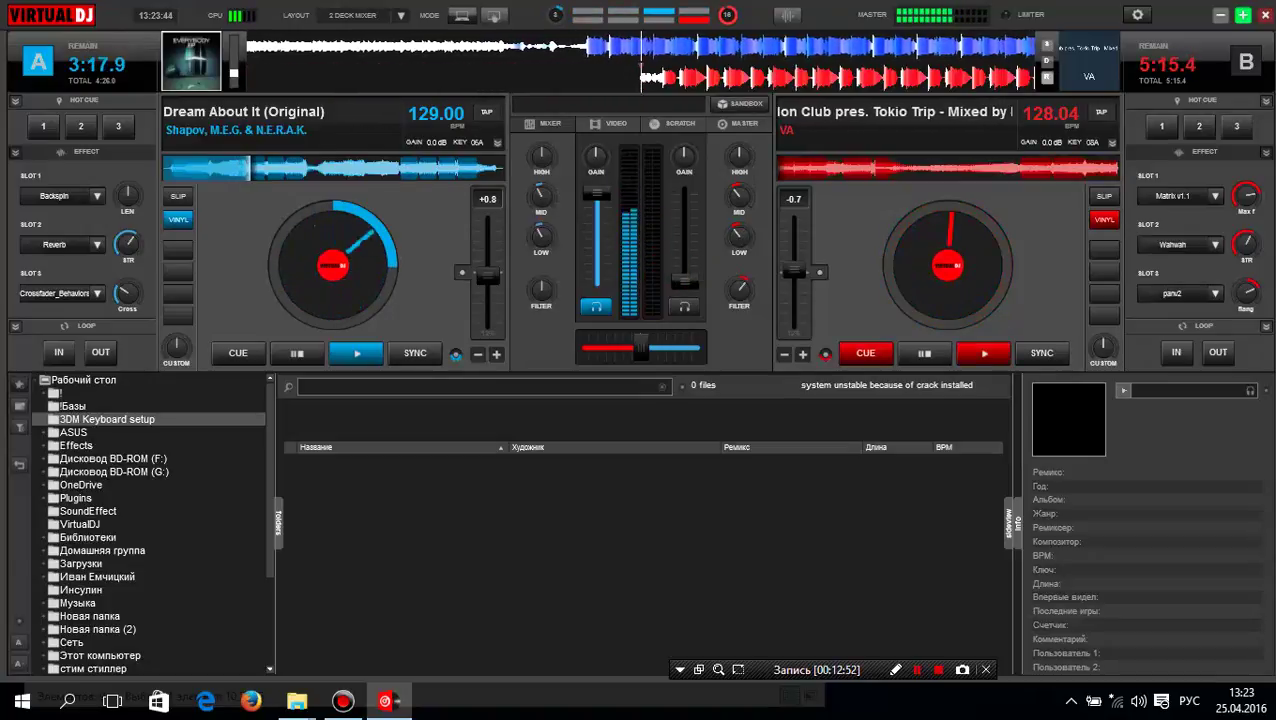
drag(739, 239, 739, 231)
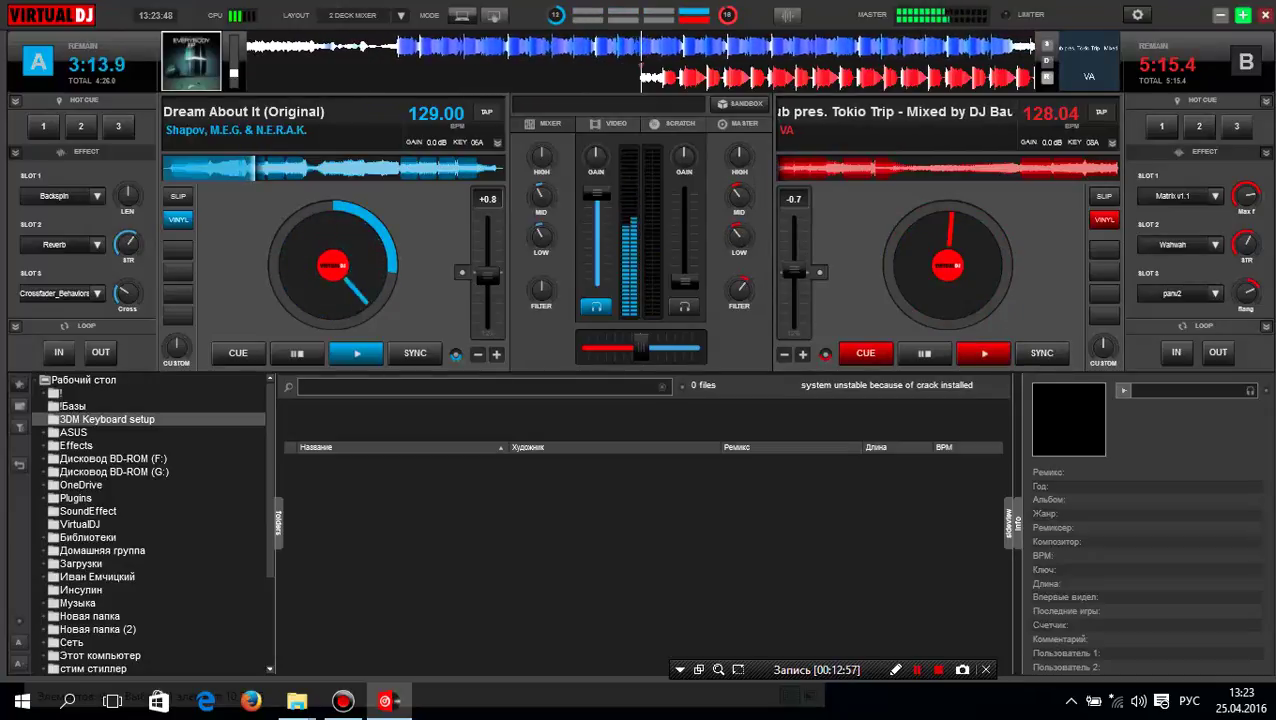
Load the "Frequency" track from the Dutch folder in File Explorer onto deck B and return to VirtualDJ.
key(alt+Tab)
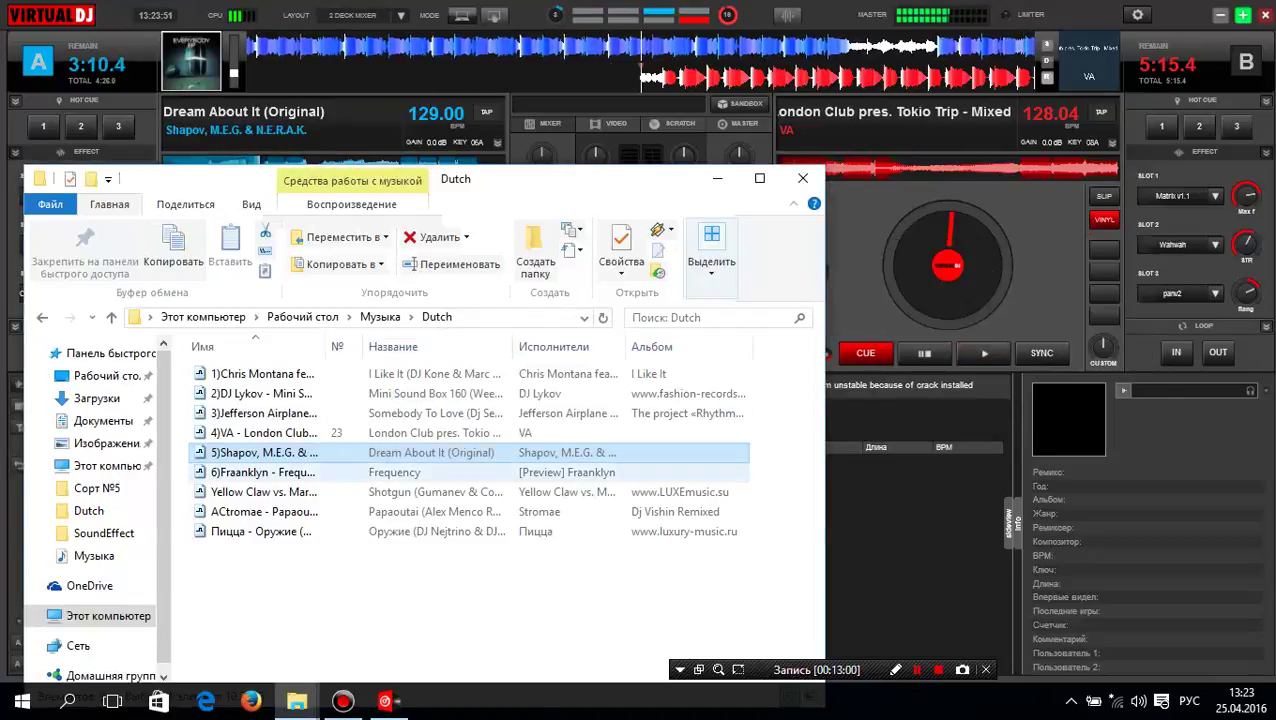
drag(262, 472, 920, 285)
key(alt+Tab)
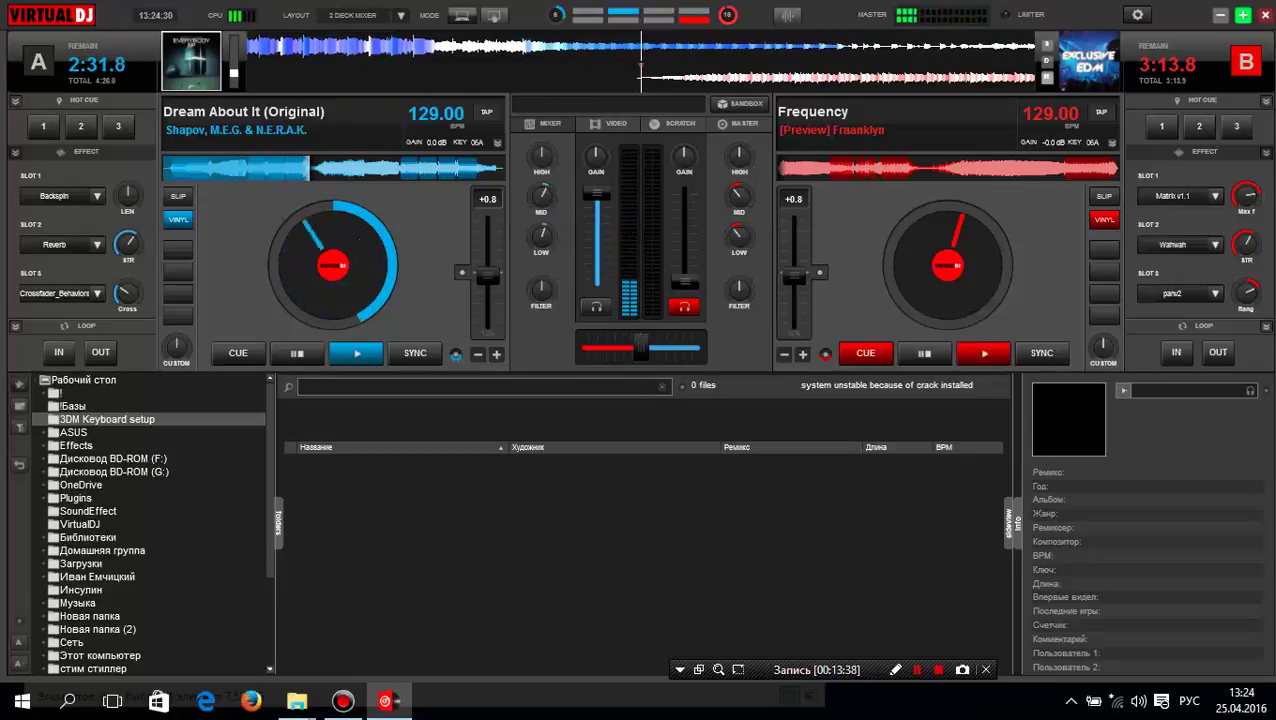
Sweep deck A's low-pass filter through 691 Hz, 7.2 kHz and 9.3 kHz and return it to neutral.
drag(541, 291, 541, 311)
scroll(538, 288, down, 2)
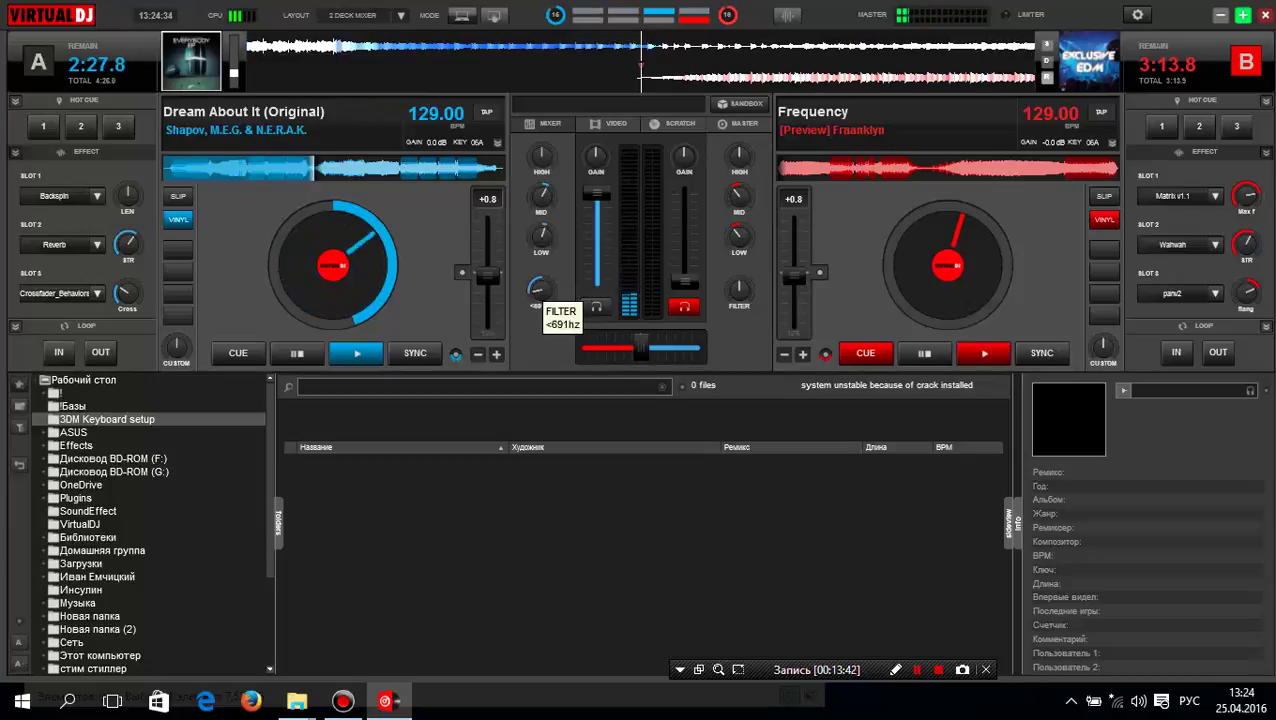
scroll(538, 288, up, 2)
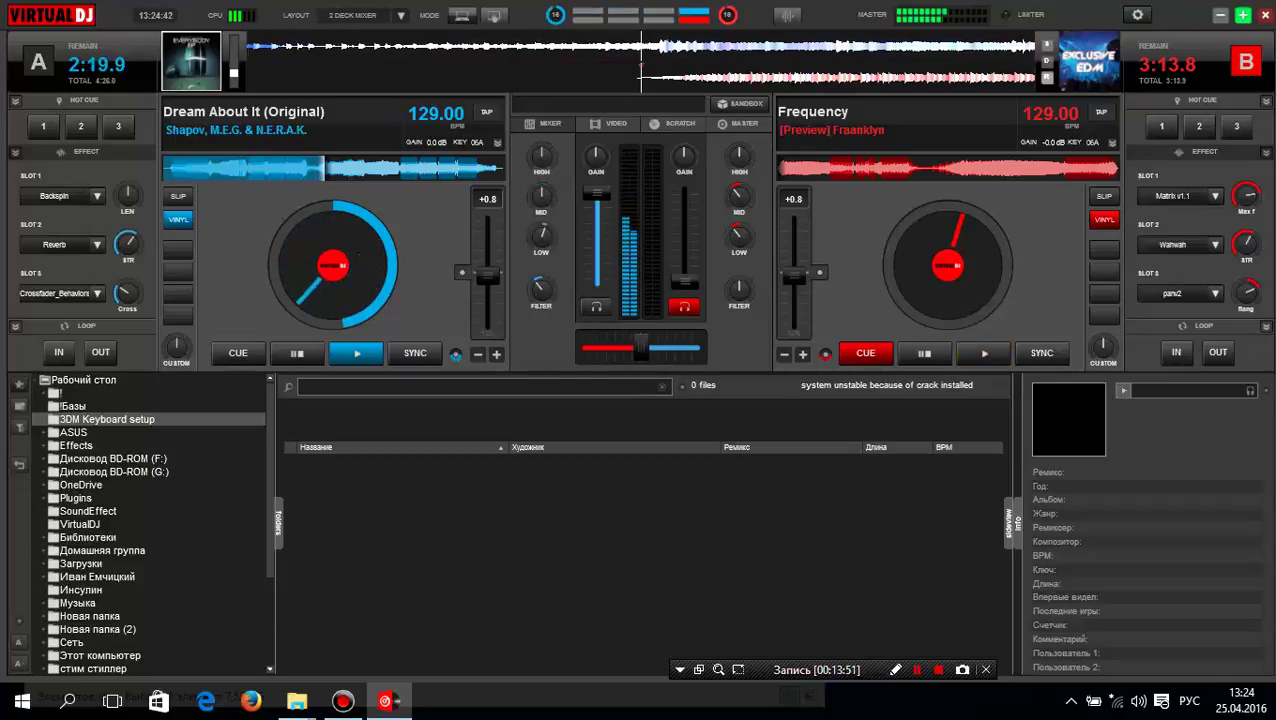
scroll(541, 288, down, 1)
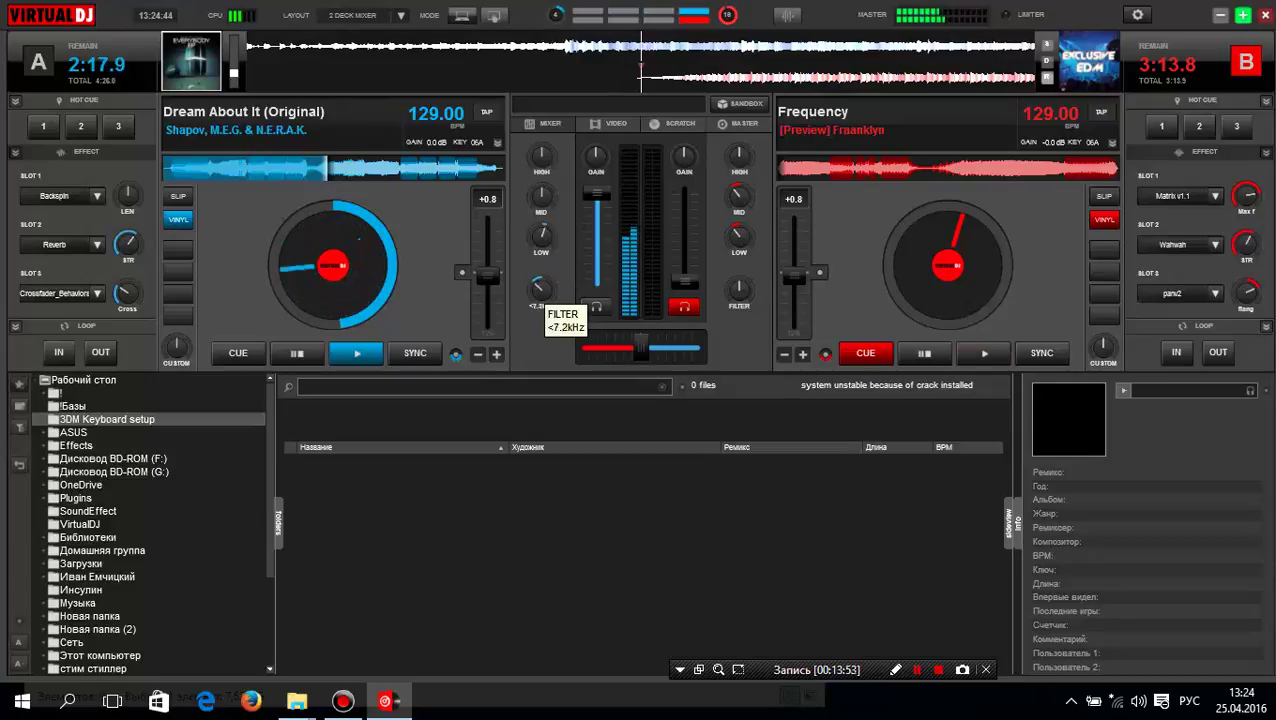
scroll(541, 288, up, 1)
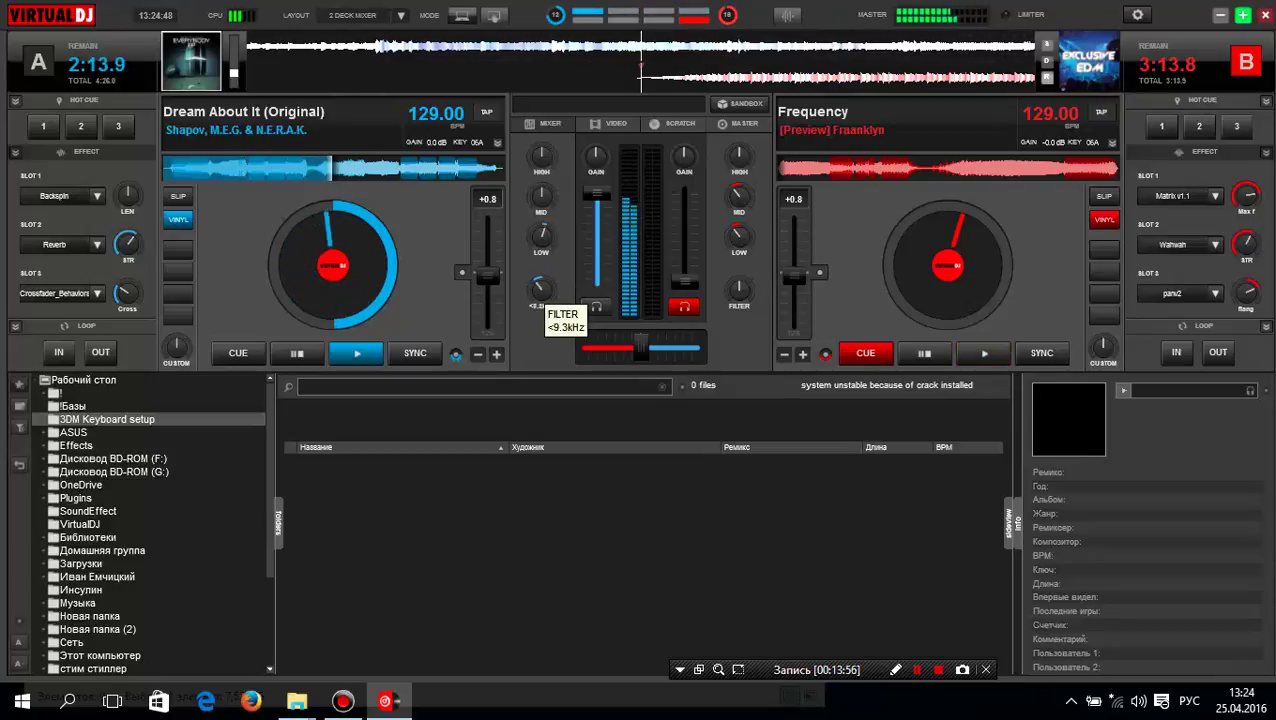
scroll(541, 288, up, 1)
Raise deck A's pitch in stages to 6.06% and cut its mid EQ to 38%.
scroll(487, 279, down, 3)
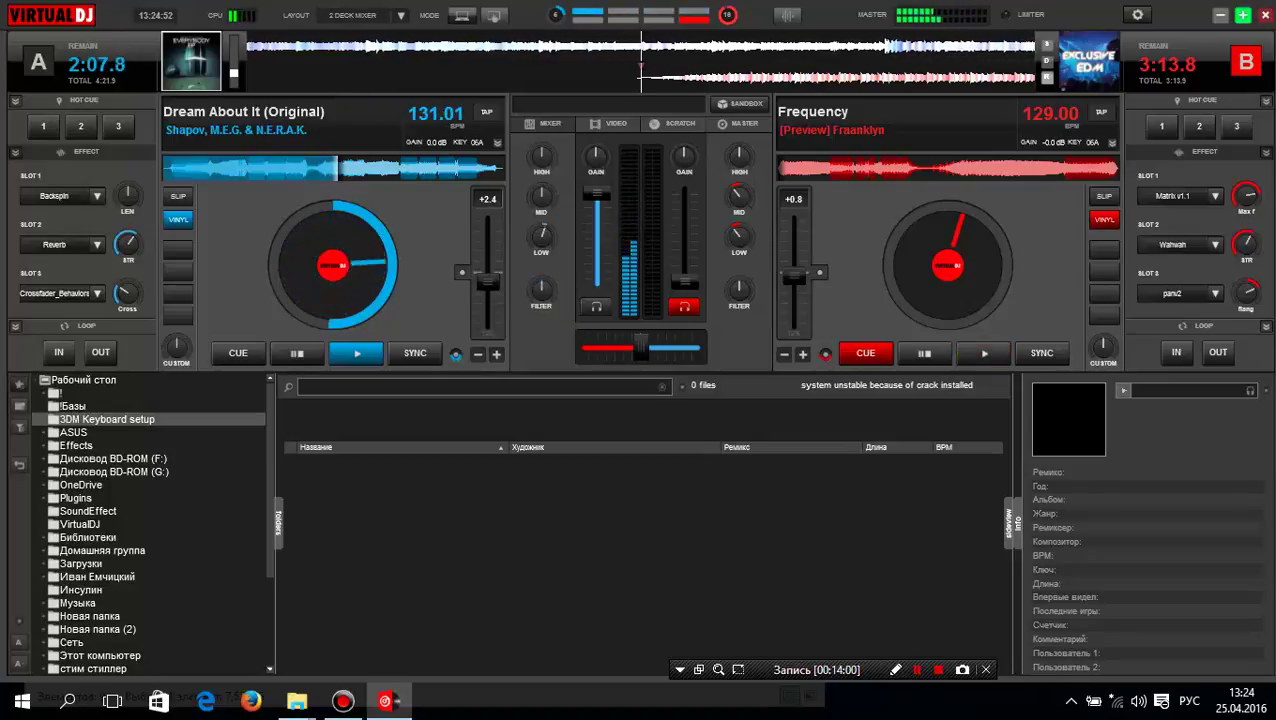
mouse_move(487, 298)
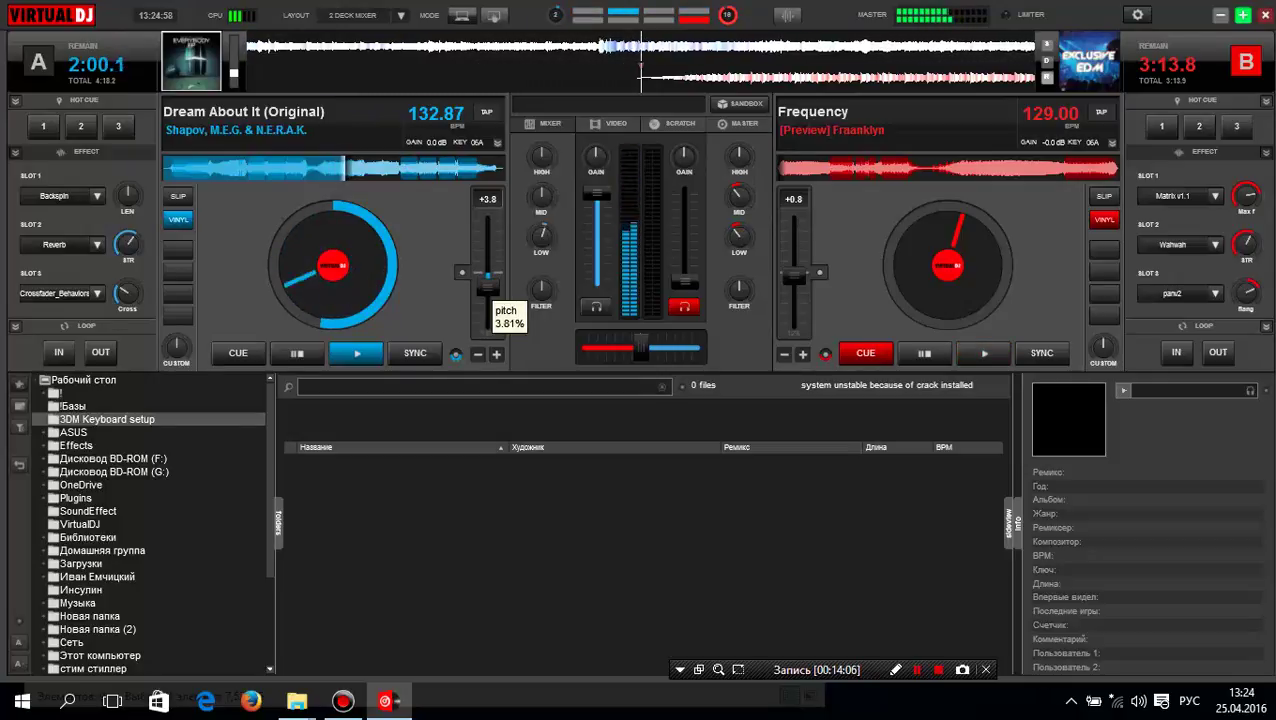
scroll(488, 288, down, 1)
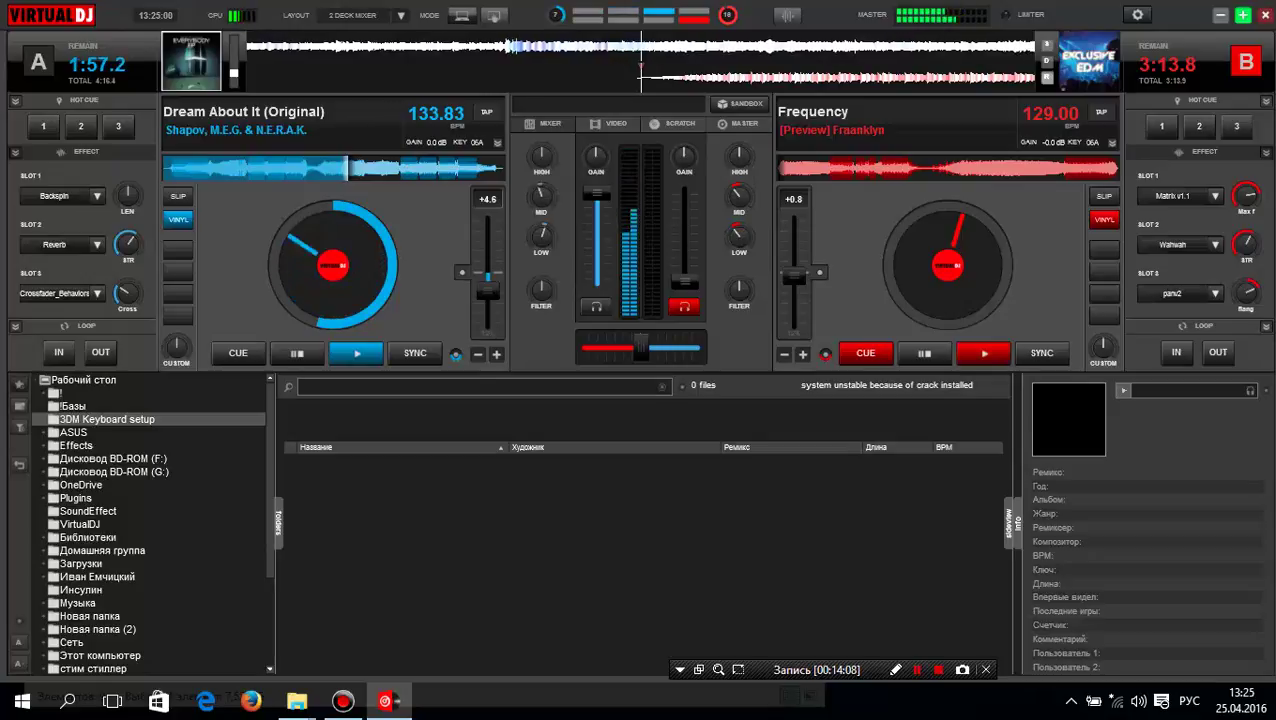
drag(487, 296, 489, 300)
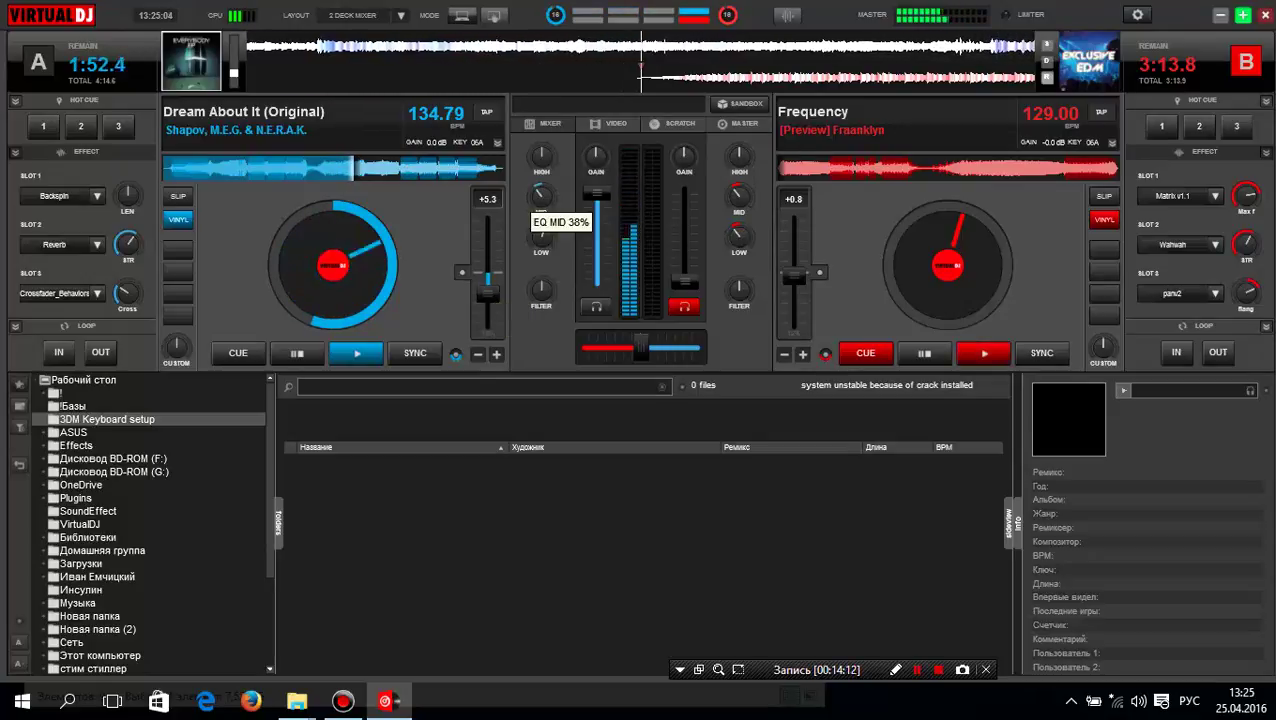
drag(487, 295, 487, 299)
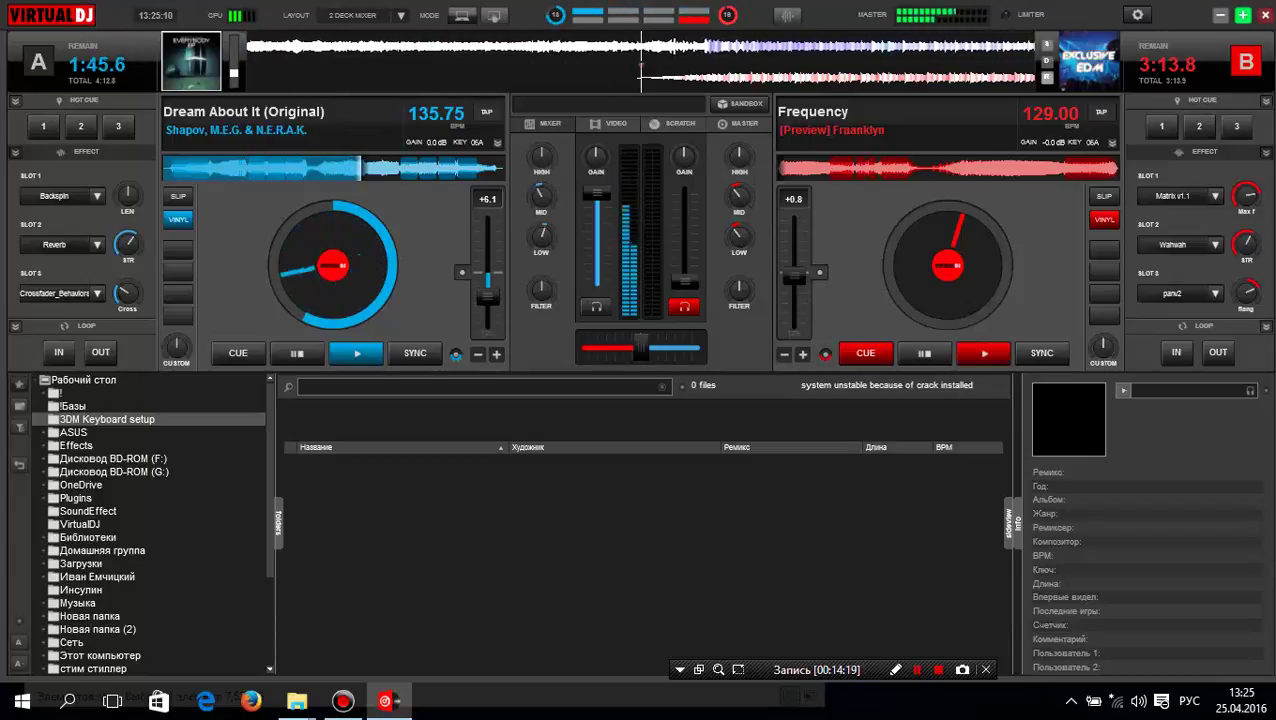
Ride deck A's pitch down to 4.56%, up to 6.06% and back to 5.31%.
mouse_move(488, 270)
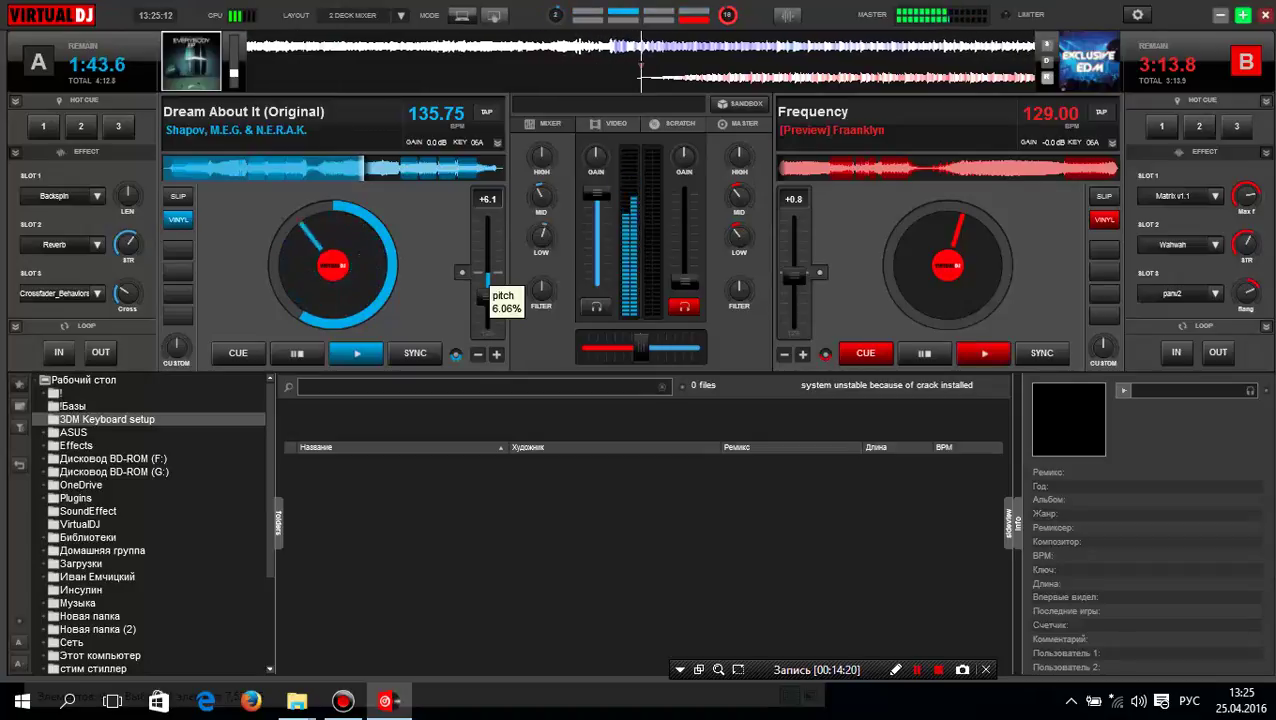
scroll(488, 270, up, 1)
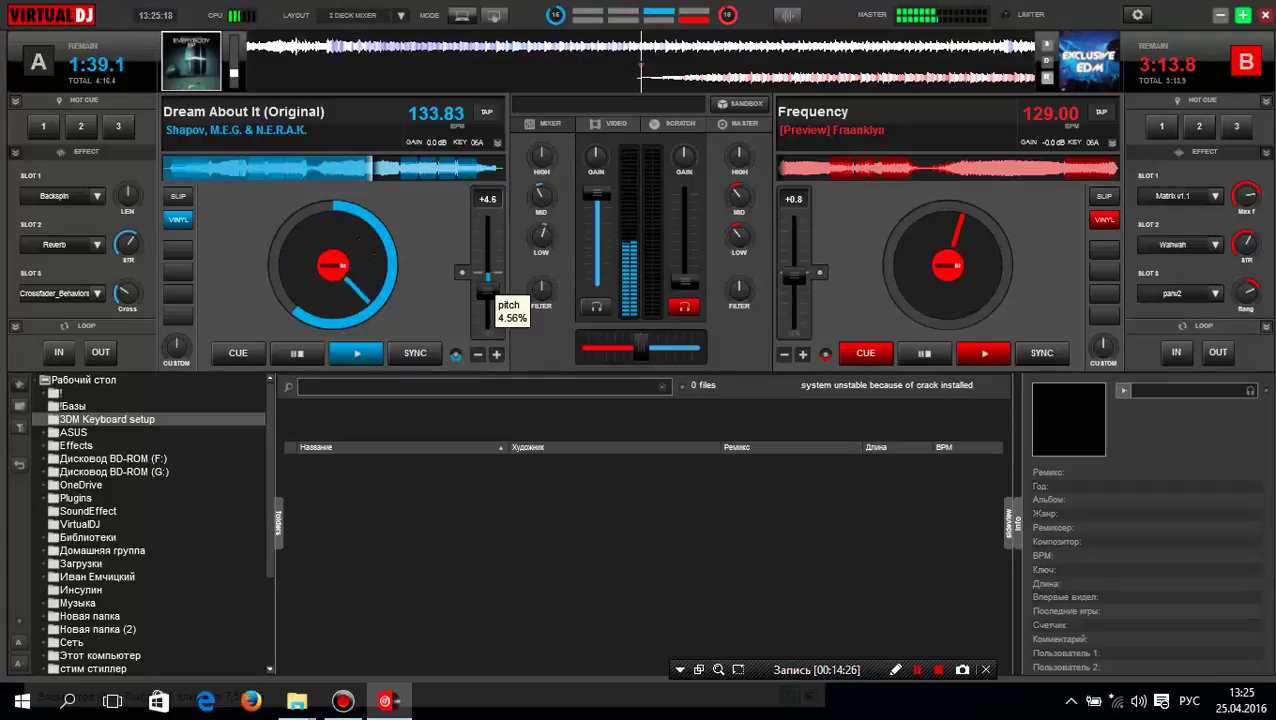
scroll(488, 291, up, 3)
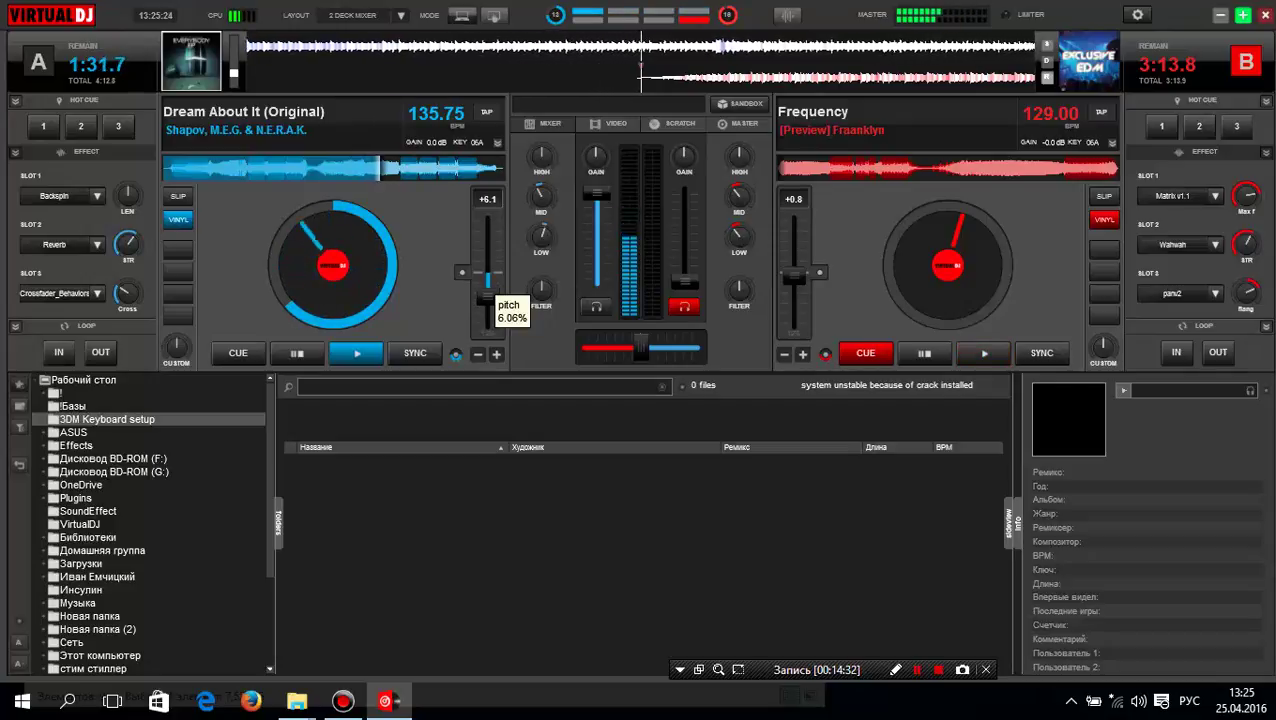
scroll(487, 296, down, 3)
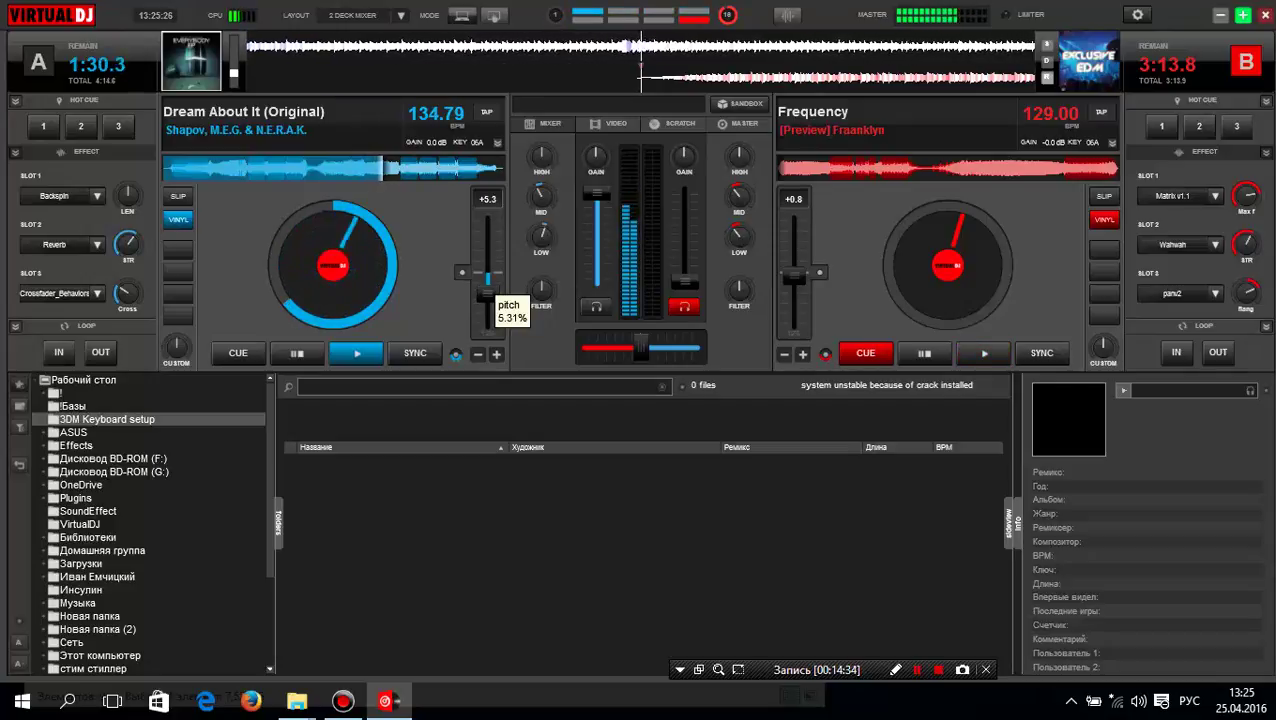
scroll(488, 296, down, 3)
scroll(488, 296, up, 3)
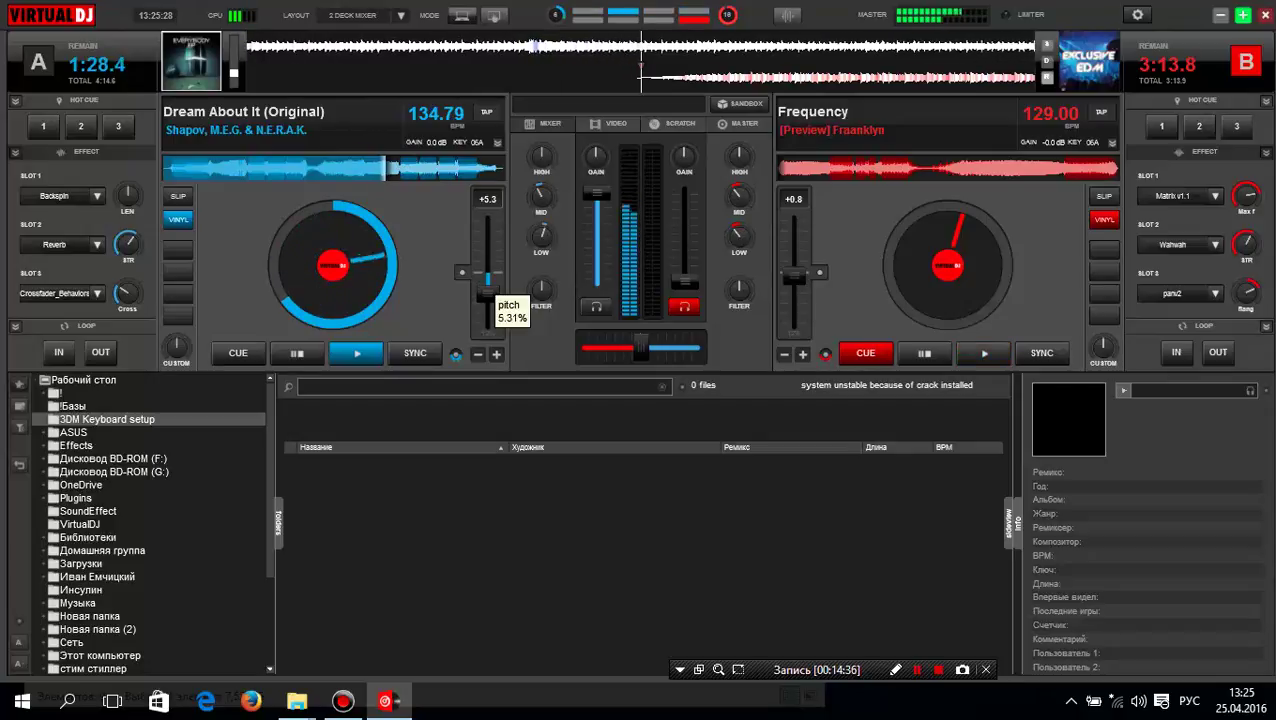
Lower deck A's pitch in stages through 3.06% and 2.3%, and sync the deck to 129.00 BPM.
scroll(488, 296, down, 3)
scroll(488, 296, down, 3)
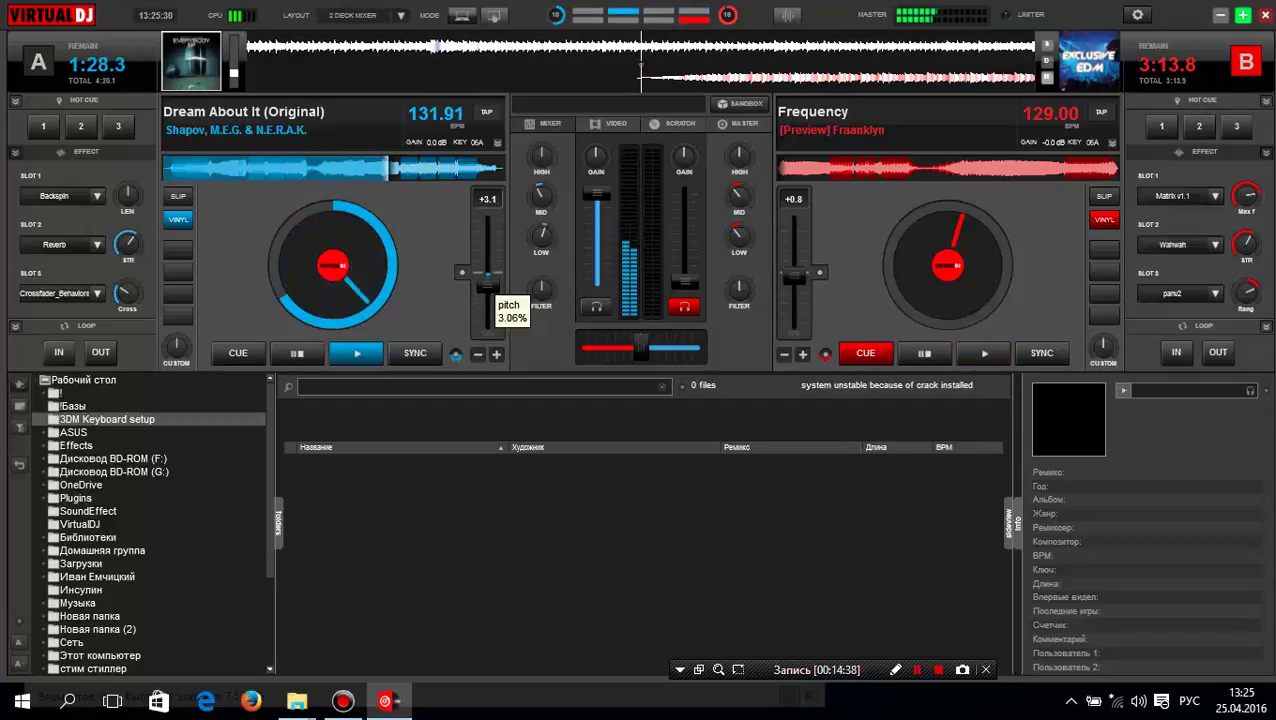
scroll(488, 296, down, 3)
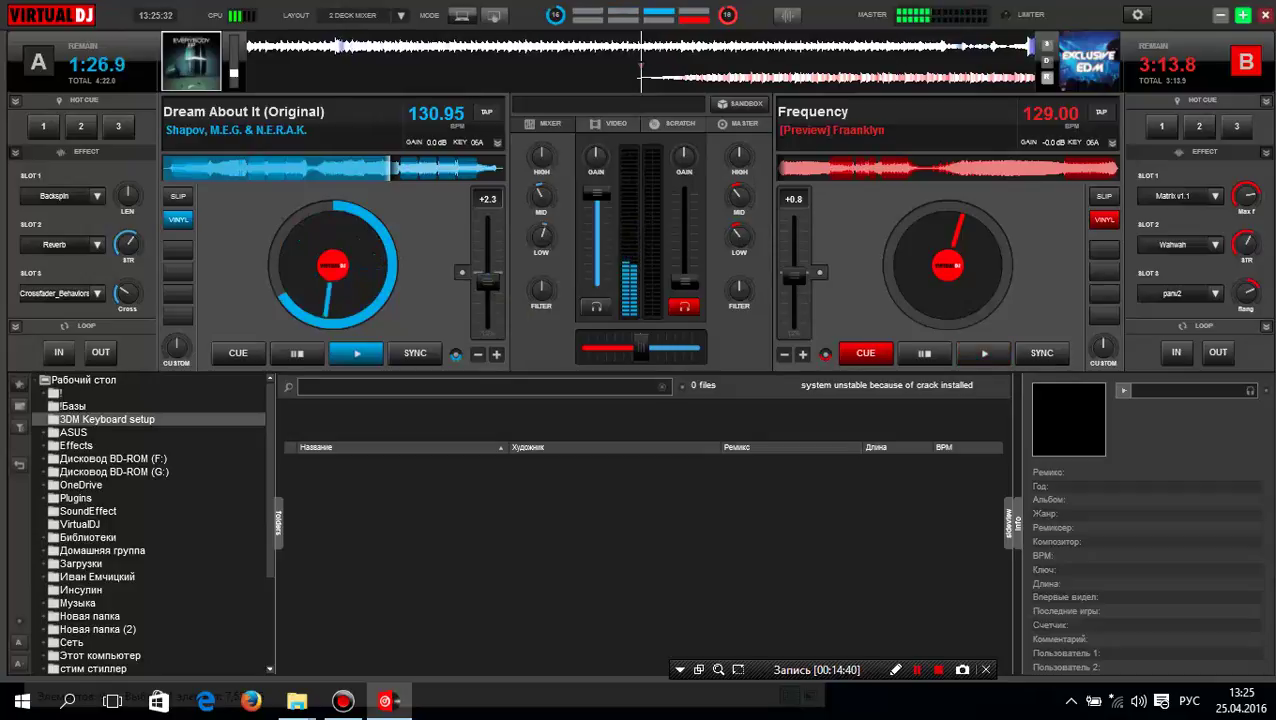
click(415, 353)
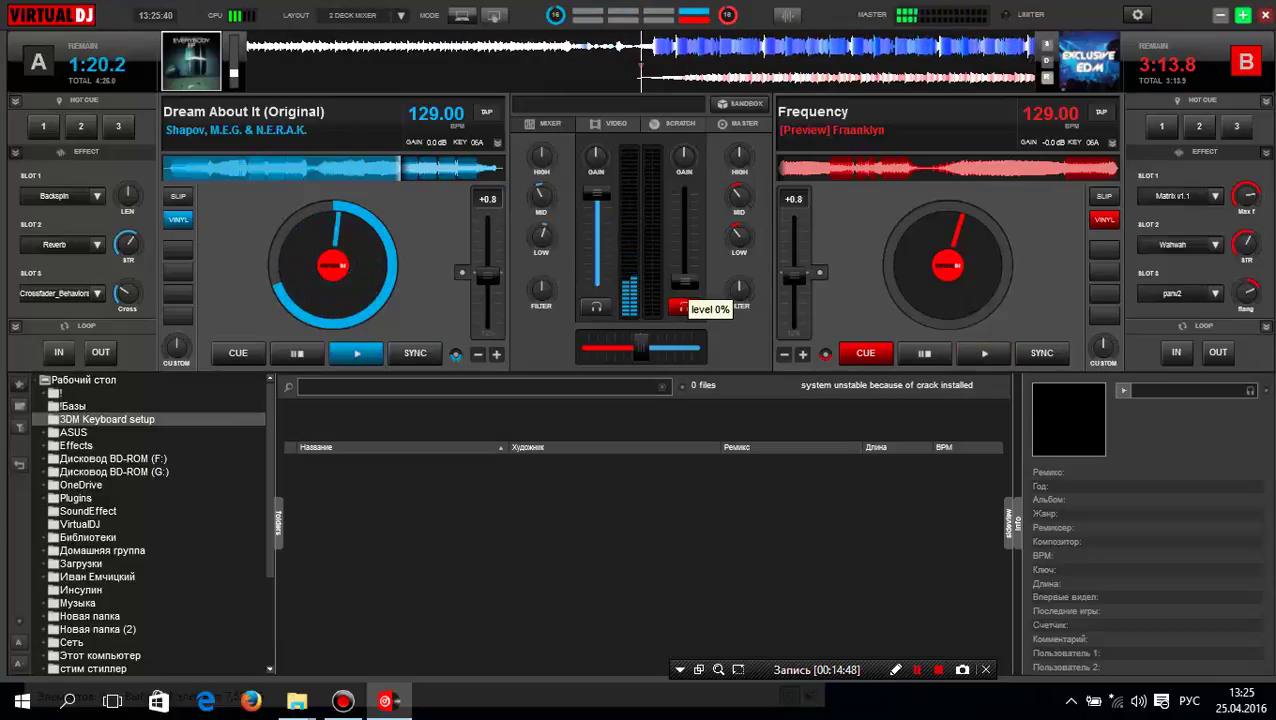
Start deck B and raise its volume in stages through 67% to full while restoring deck A's mid EQ to neutral.
key(space)
drag(685, 282, 685, 263)
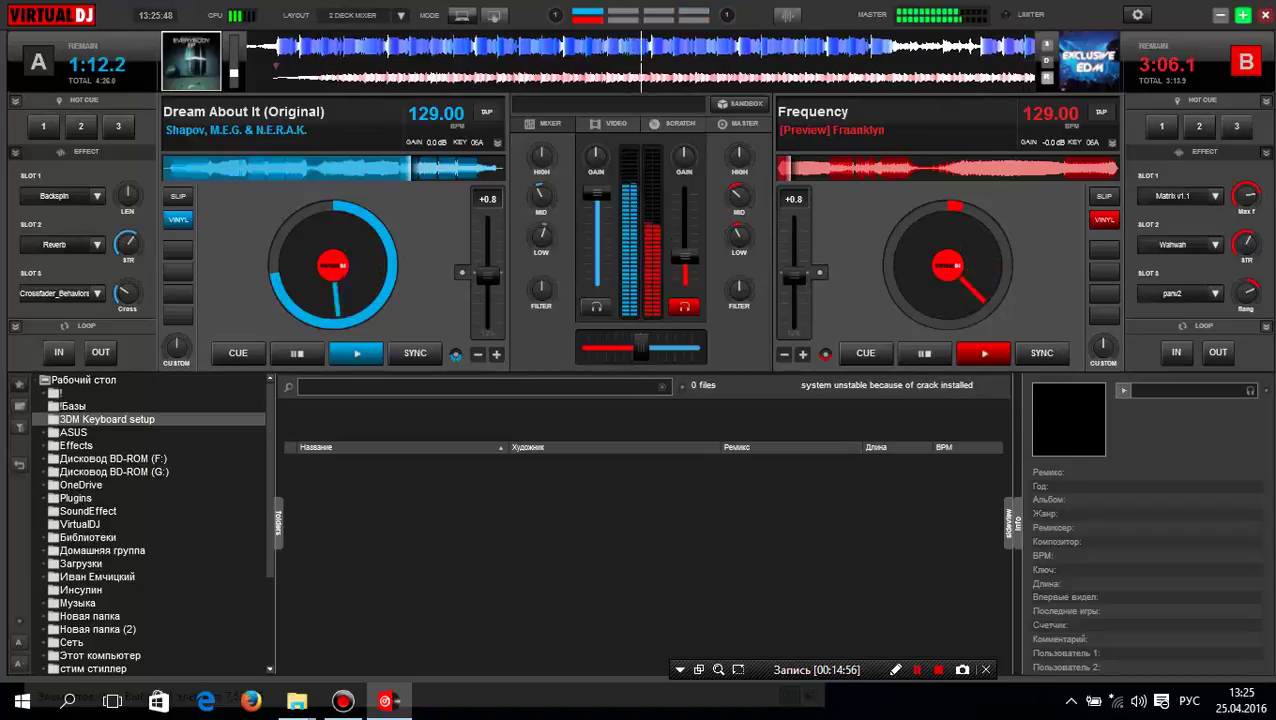
drag(541, 199, 541, 195)
mouse_move(685, 240)
mouse_down()
mouse_move(684, 280)
mouse_move(685, 234)
mouse_up()
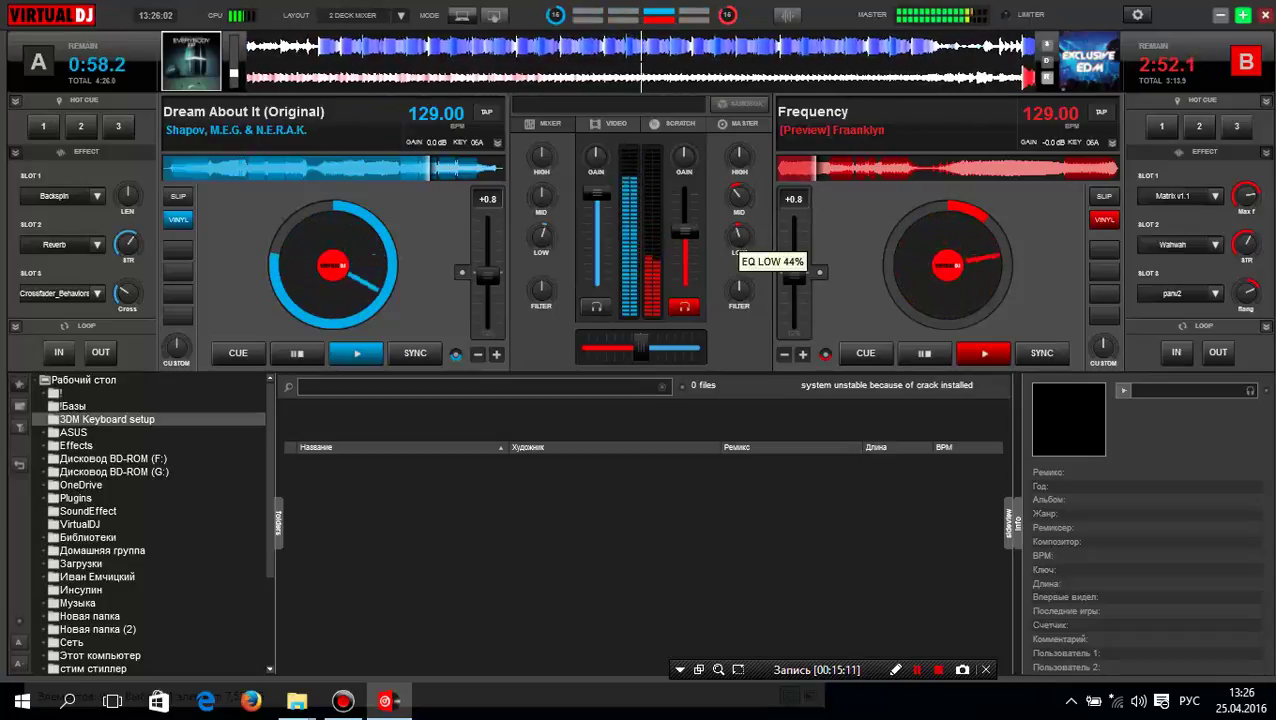
drag(685, 231, 685, 226)
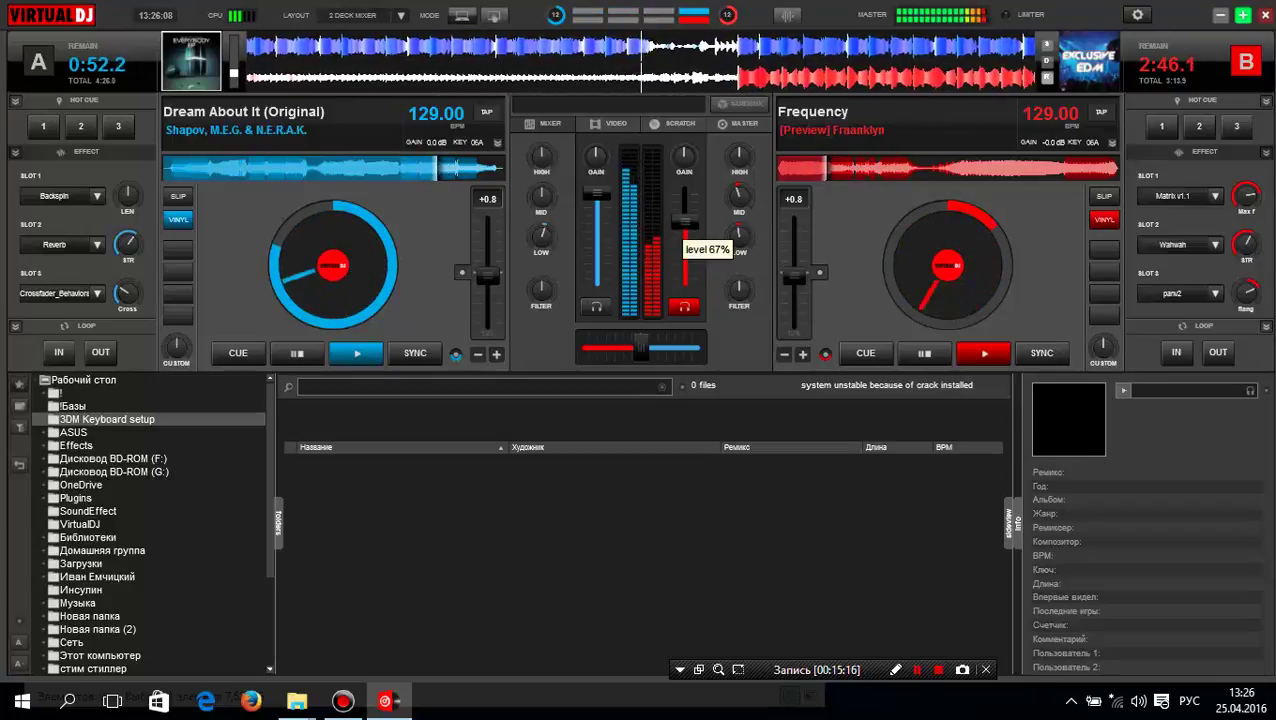
drag(685, 222, 685, 193)
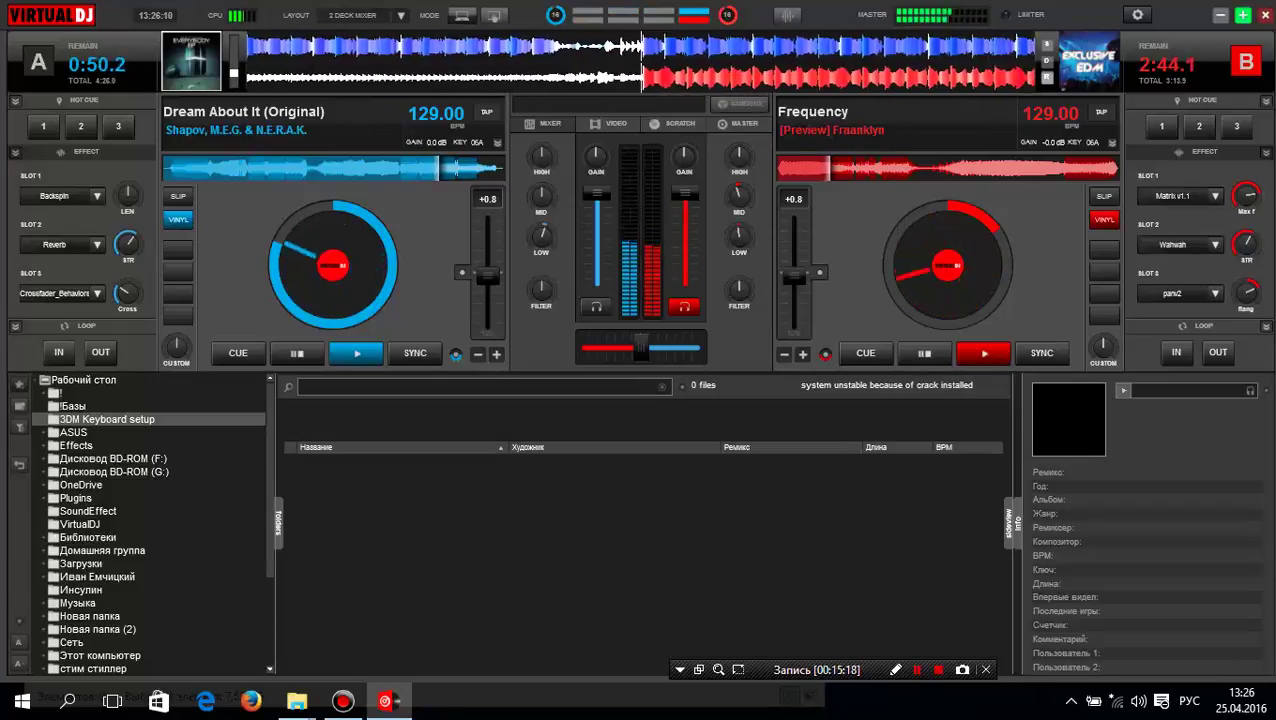
Raise deck B's low EQ, cut deck A's low EQ and fade deck A's volume down to zero.
drag(739, 237, 739, 230)
drag(541, 234, 541, 246)
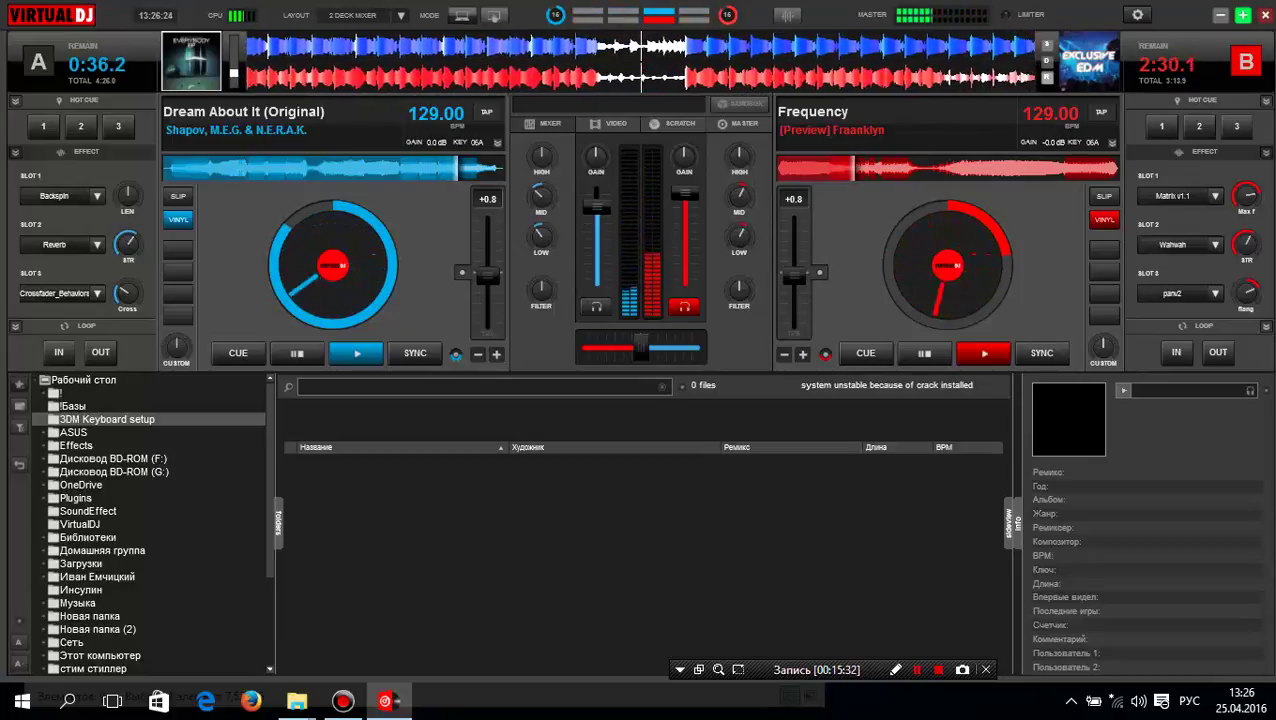
drag(597, 207, 597, 215)
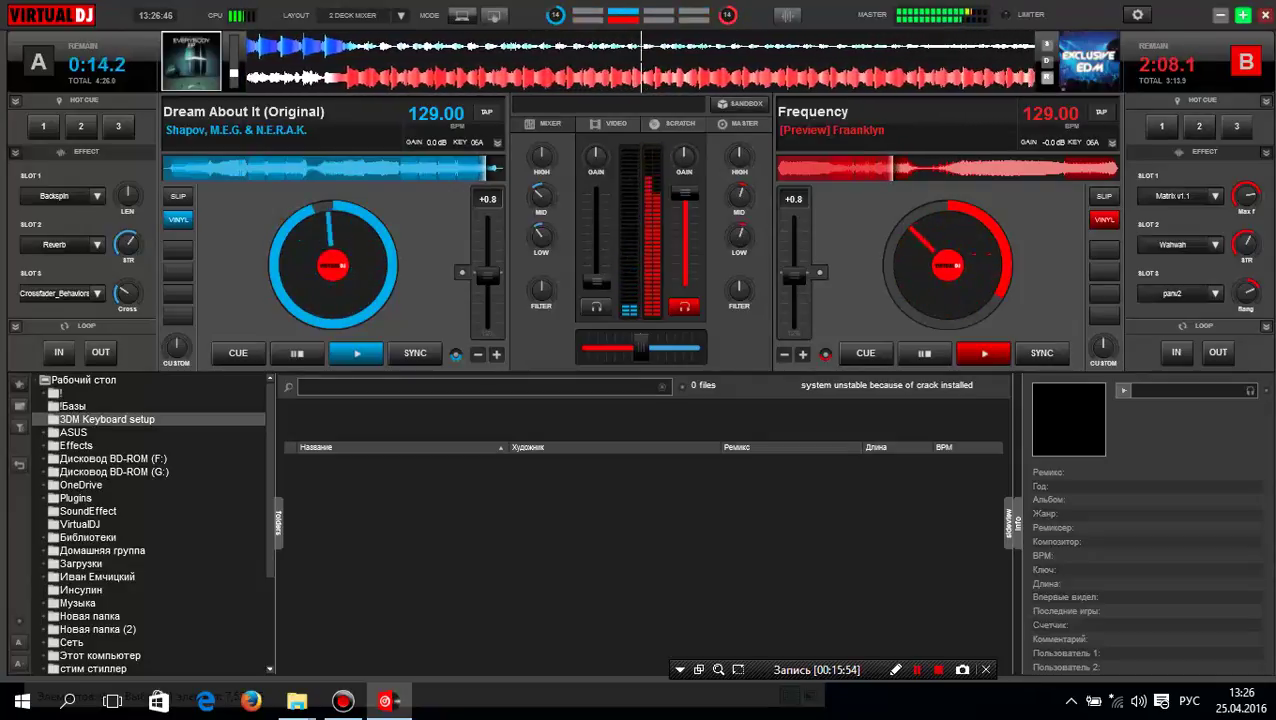
Load the "Shotgun (Gumanev & Cosmos Mash)" track from the Dutch folder in File Explorer onto deck A and return to VirtualDJ.
key(alt+Tab)
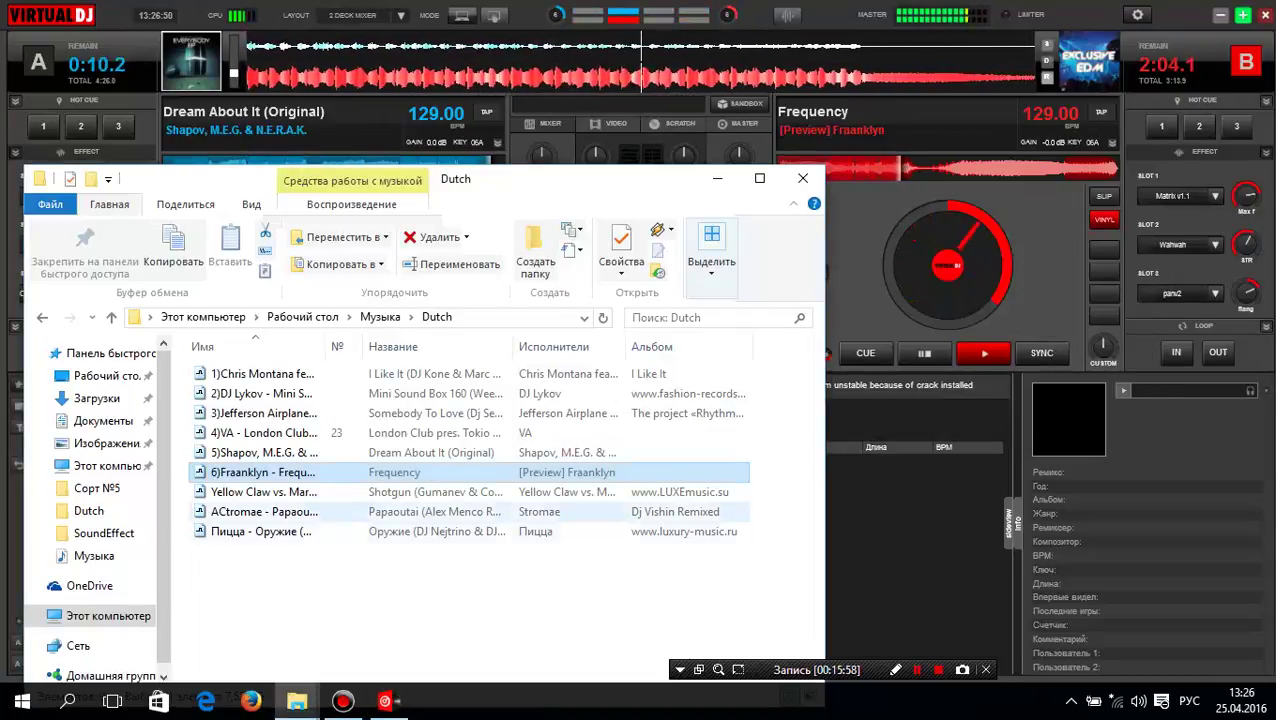
click(400, 492)
key(Return)
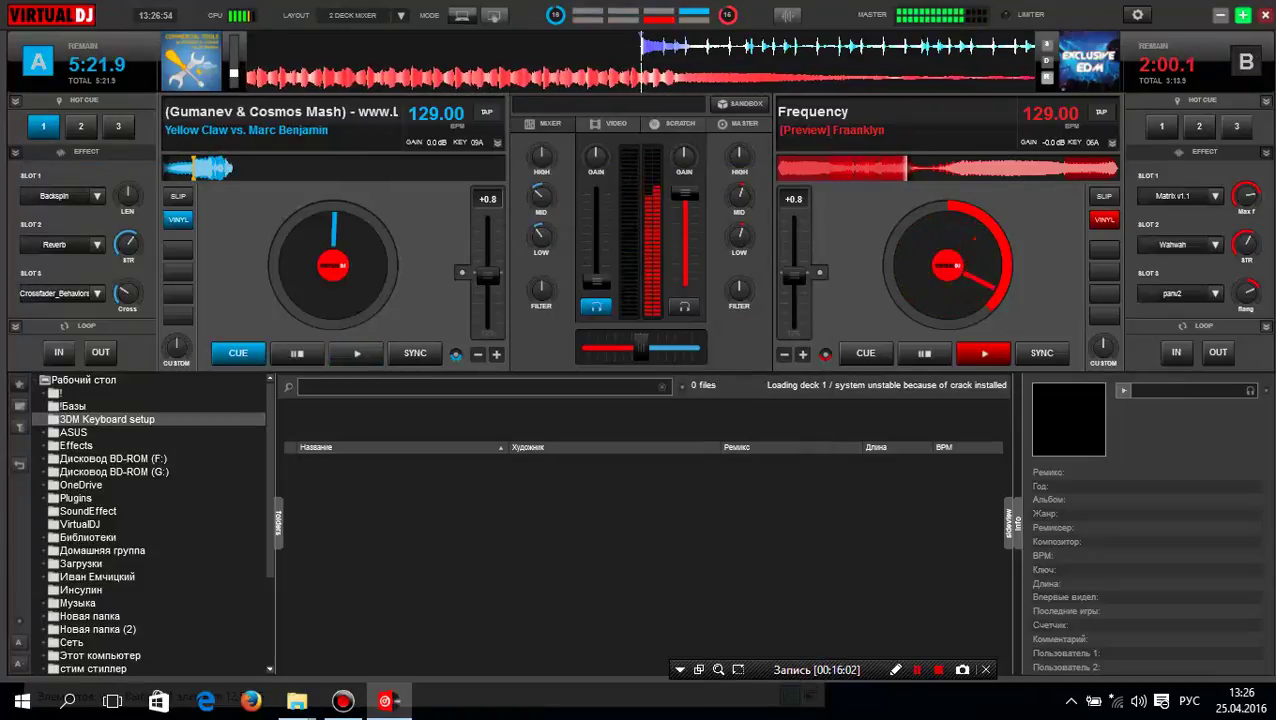
Switch deck B's Matrix v1.1 effect on and off, and raise the deck's pitch in stages through 3.79% to 6.04%.
key(e)
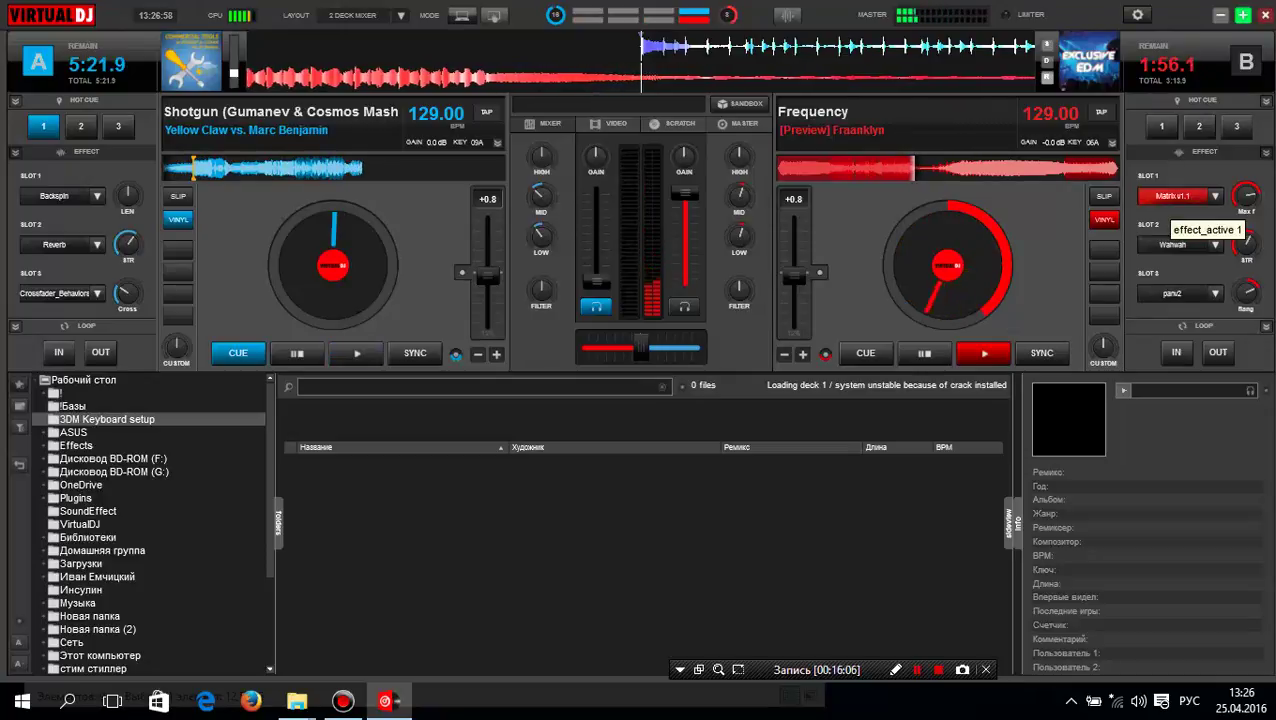
click(1172, 197)
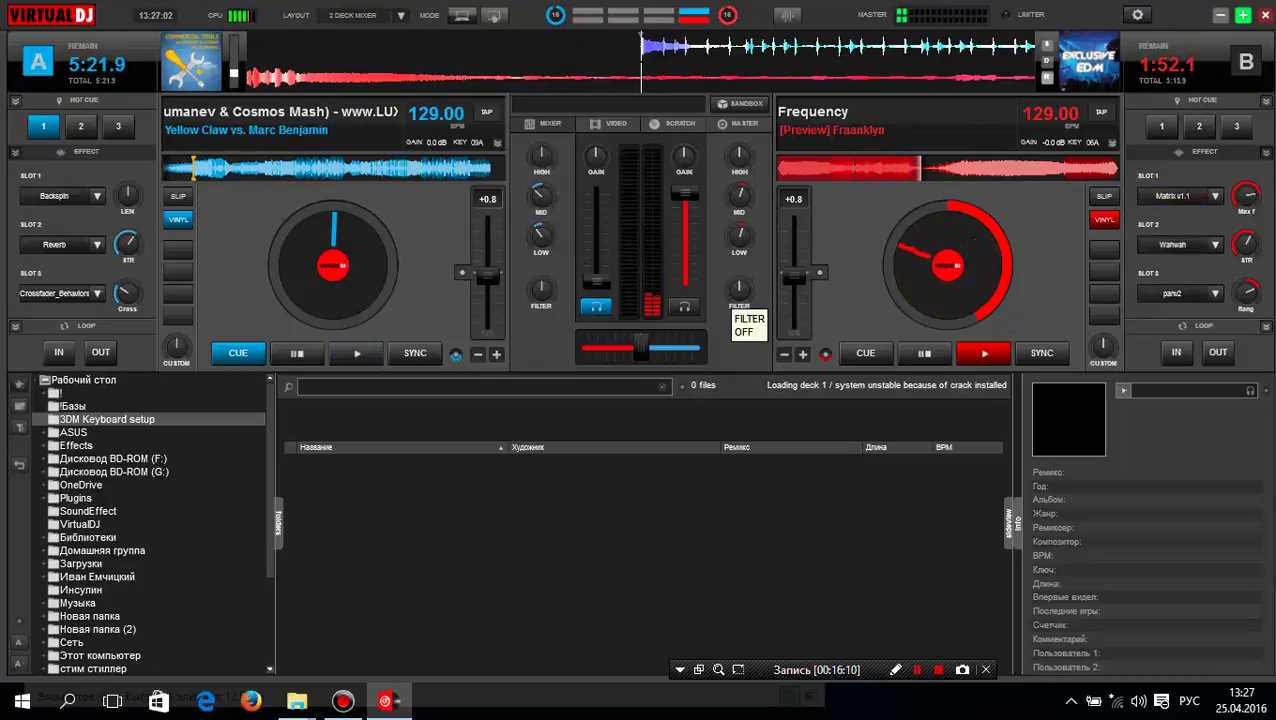
drag(794, 277, 794, 288)
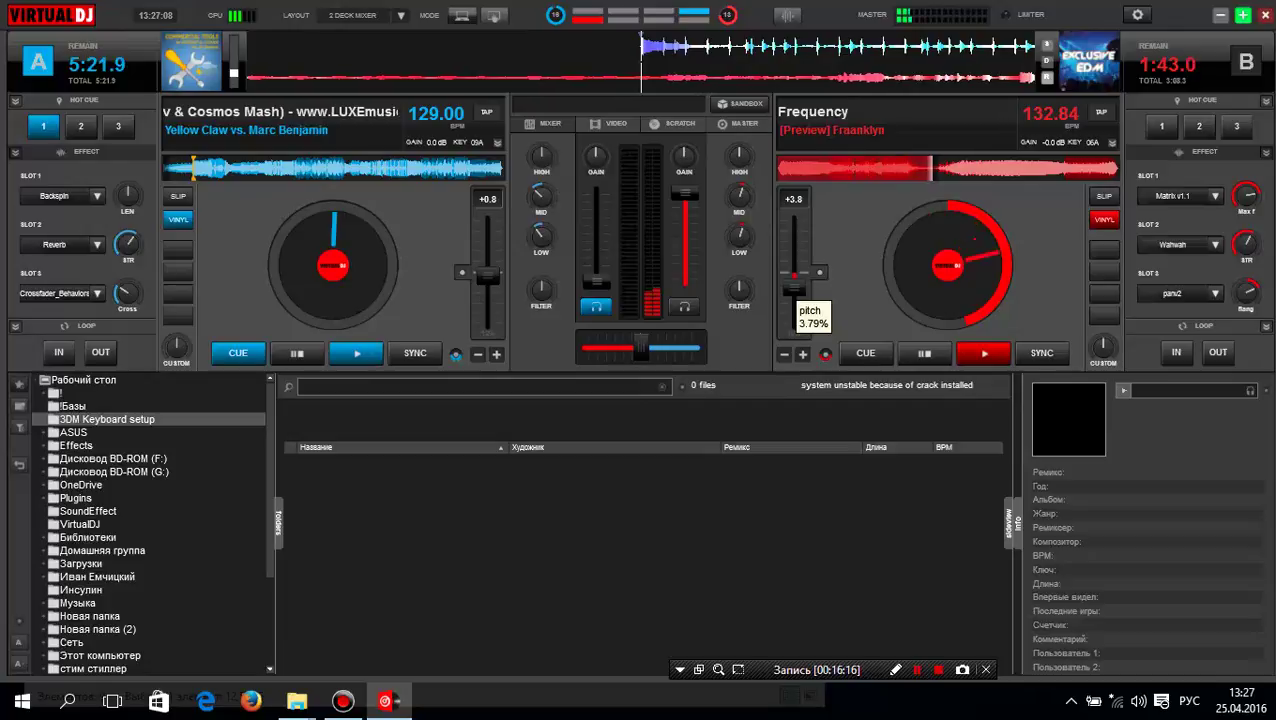
key(Up)
key(Up)
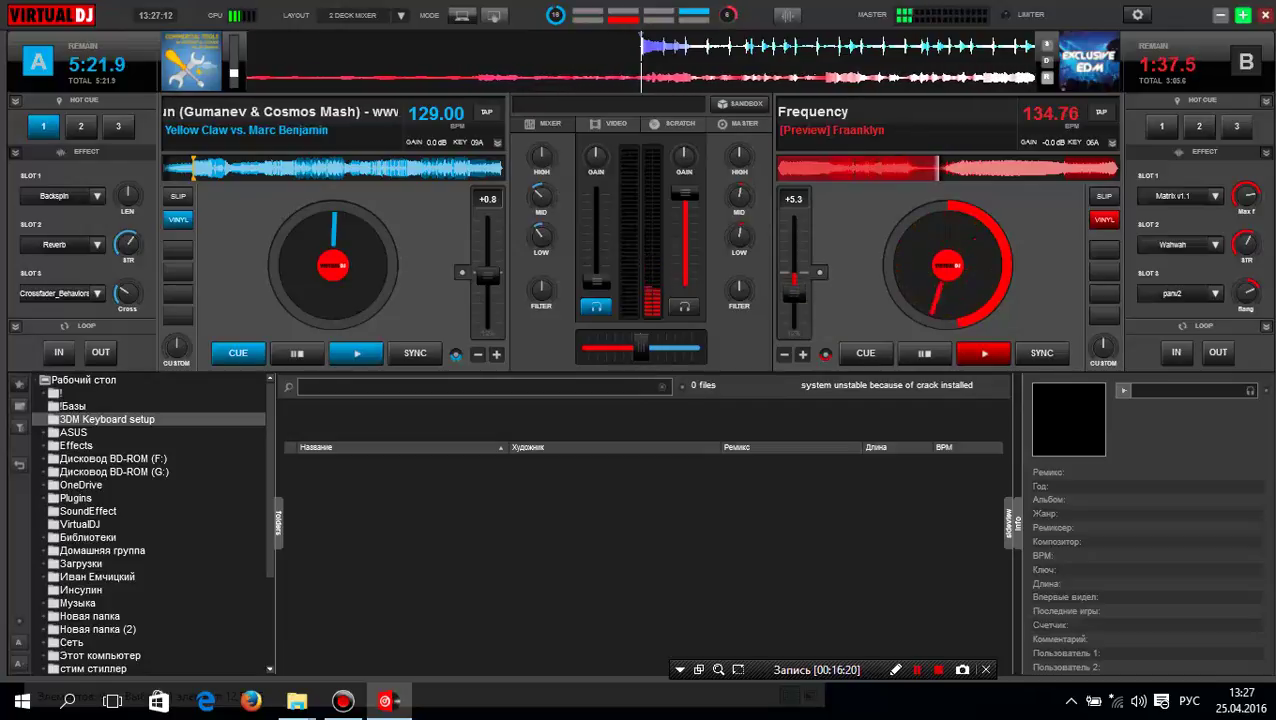
key(Up)
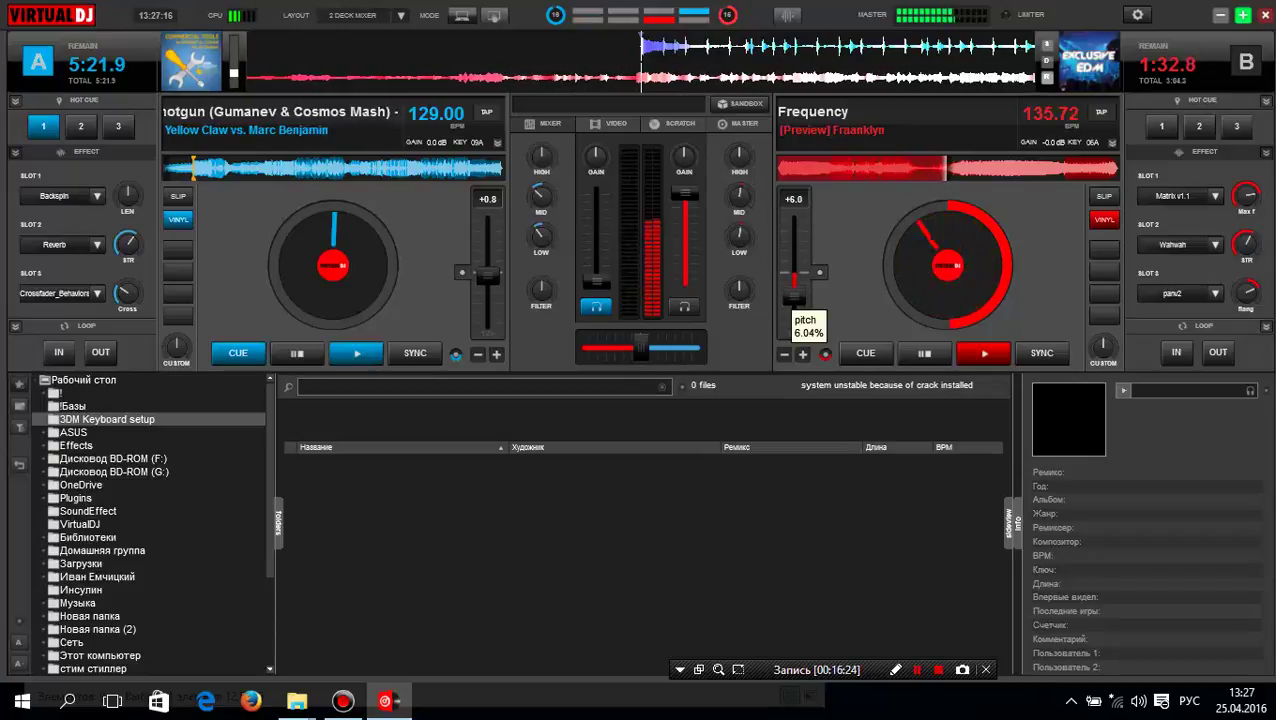
Jump deck A to hot cue 1 and raise deck B's pitch through 6.79% and 7.54% to 8.29%.
key(1)
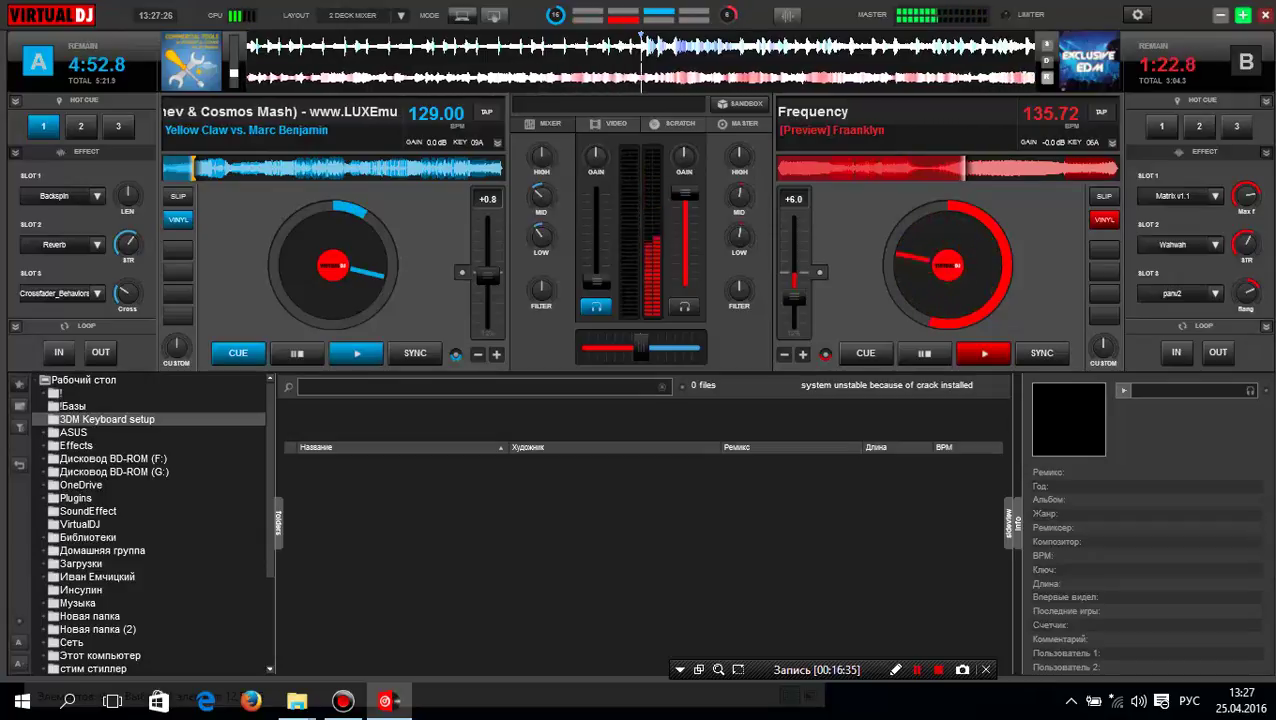
drag(794, 297, 794, 300)
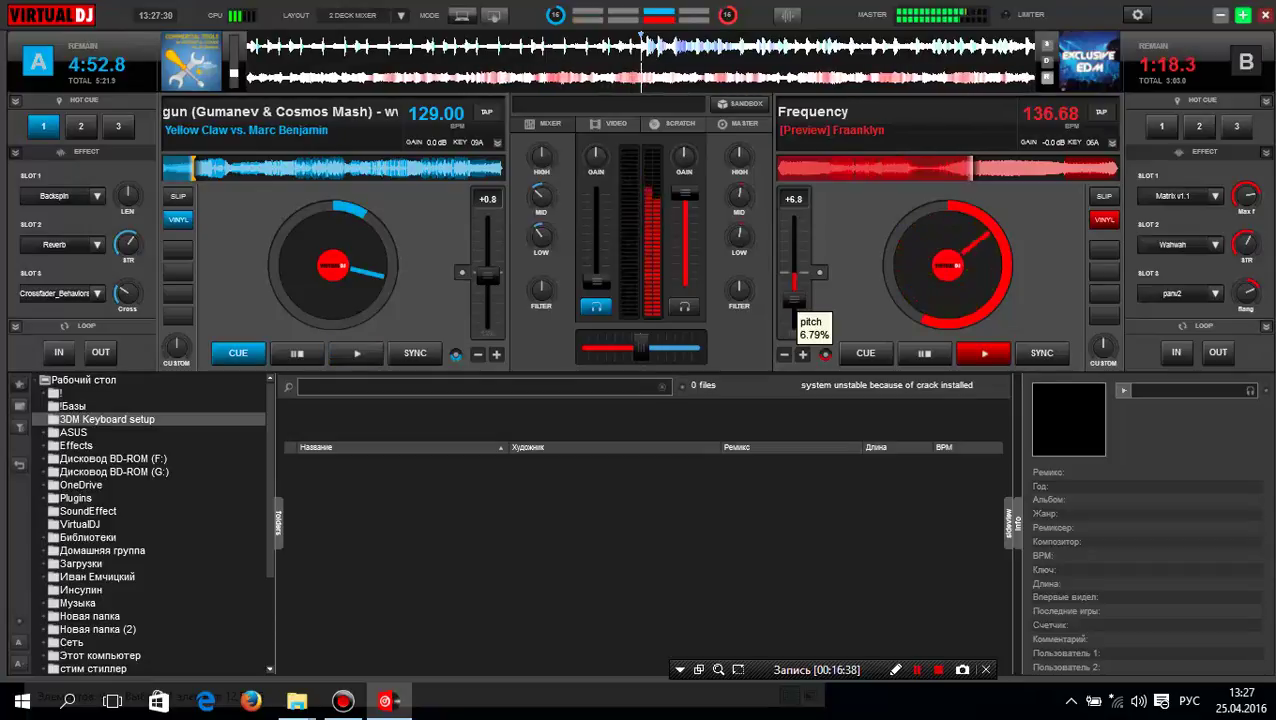
drag(794, 302, 794, 305)
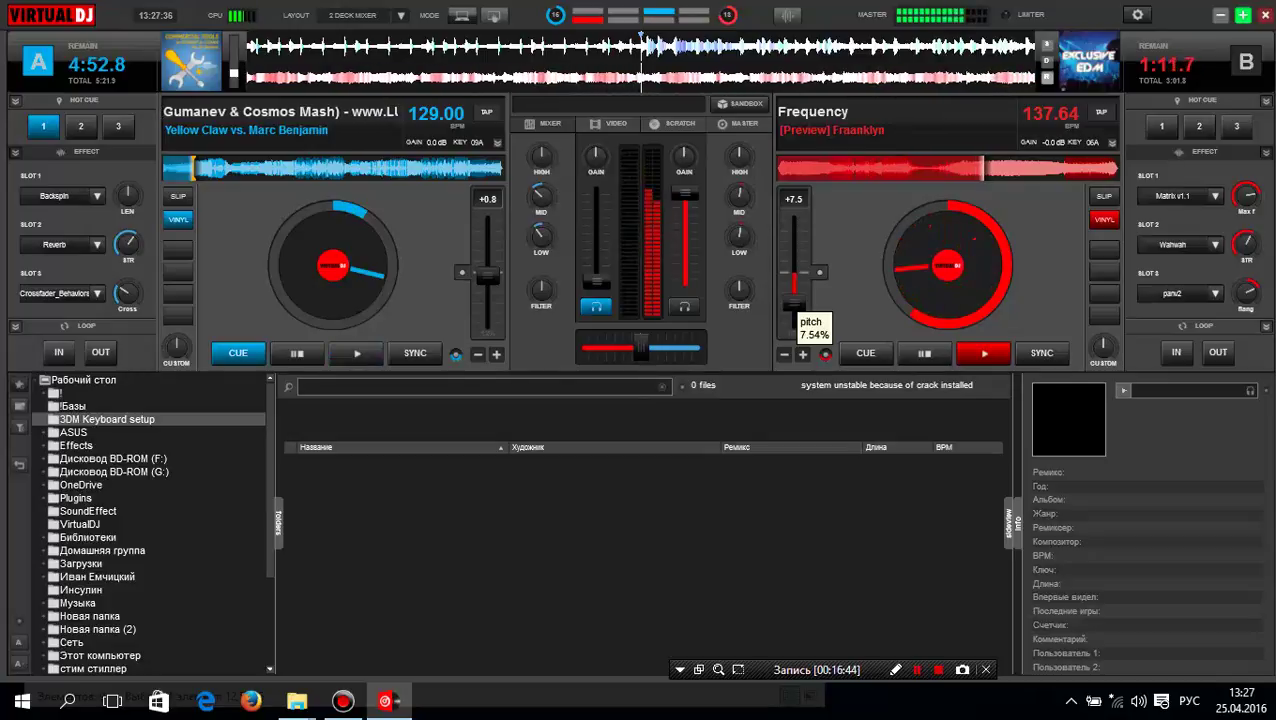
drag(794, 305, 794, 308)
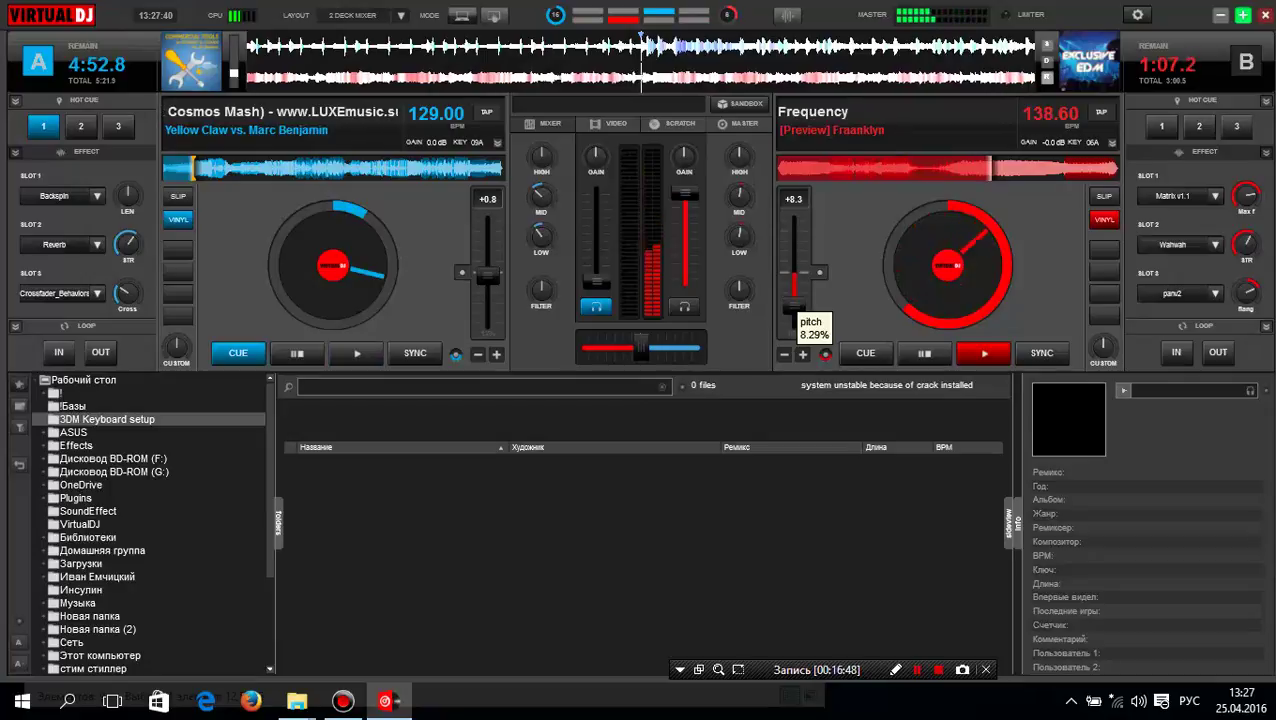
Ride deck B's pitch down through 7.54% and 6.04% to 5.3%.
scroll(796, 304, up, 1)
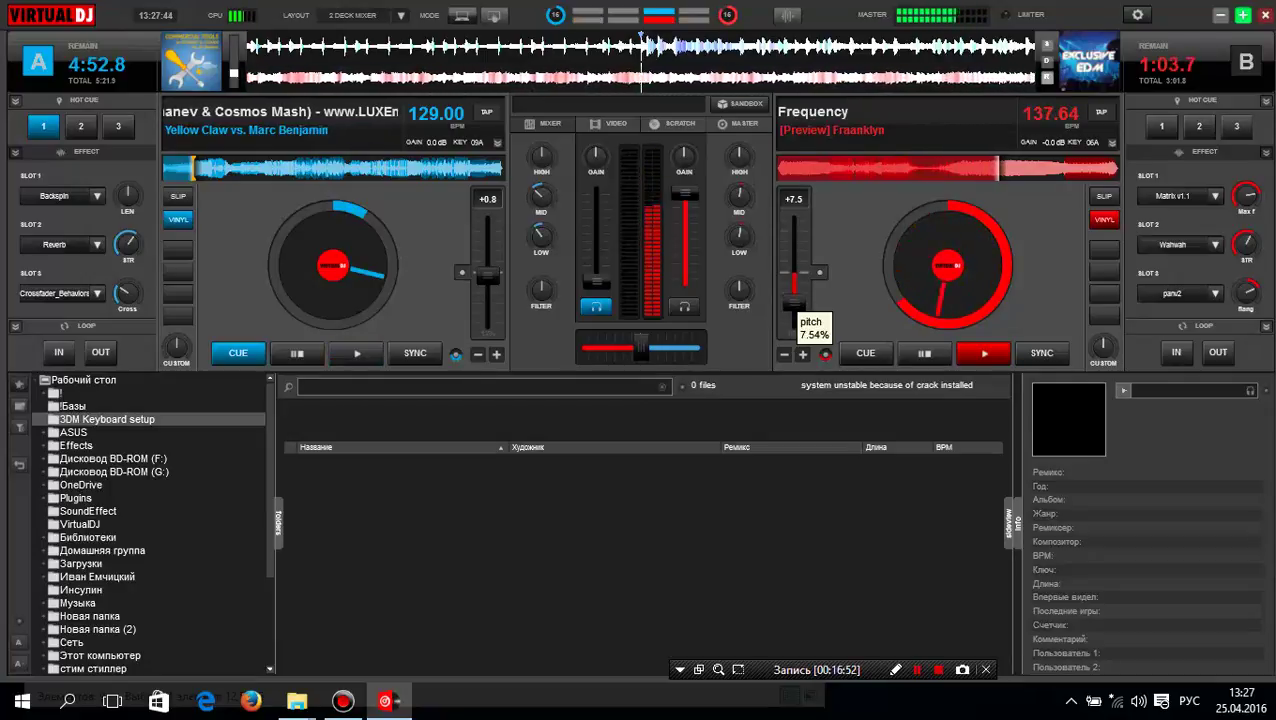
scroll(794, 303, down, 1)
scroll(794, 303, up, 2)
scroll(794, 300, down, 5)
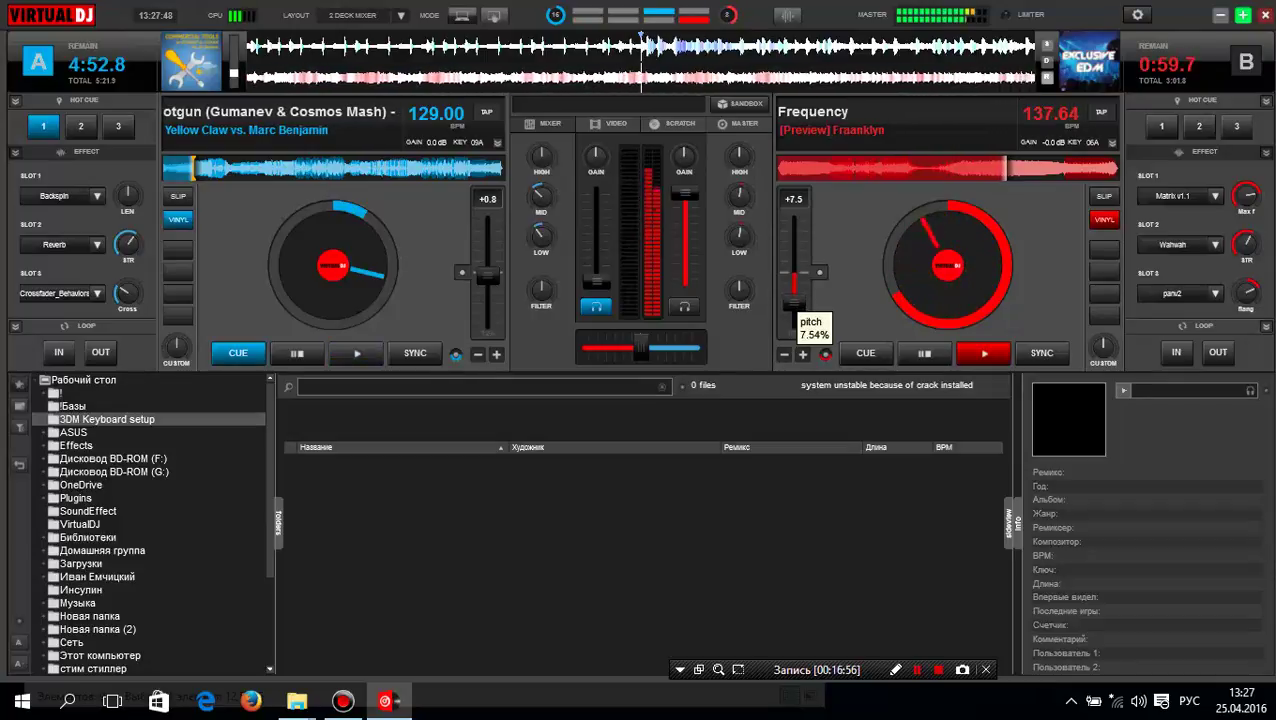
scroll(794, 302, up, 10)
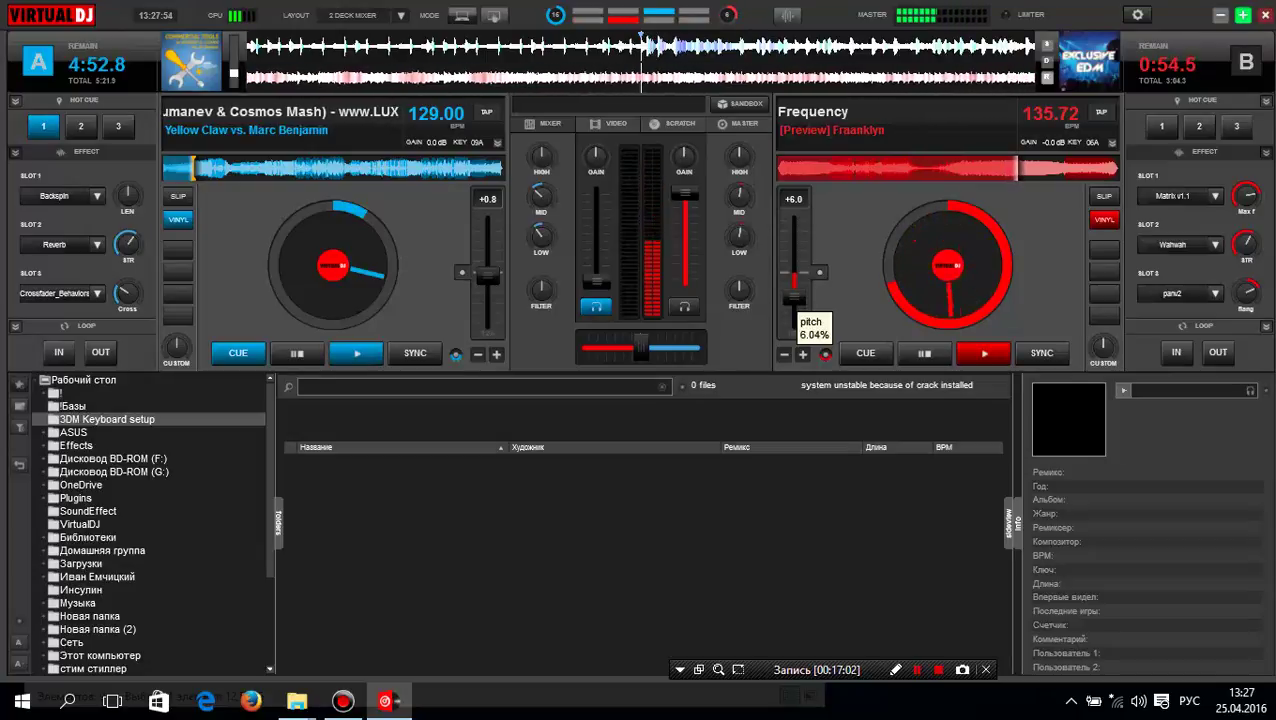
scroll(794, 302, up, 5)
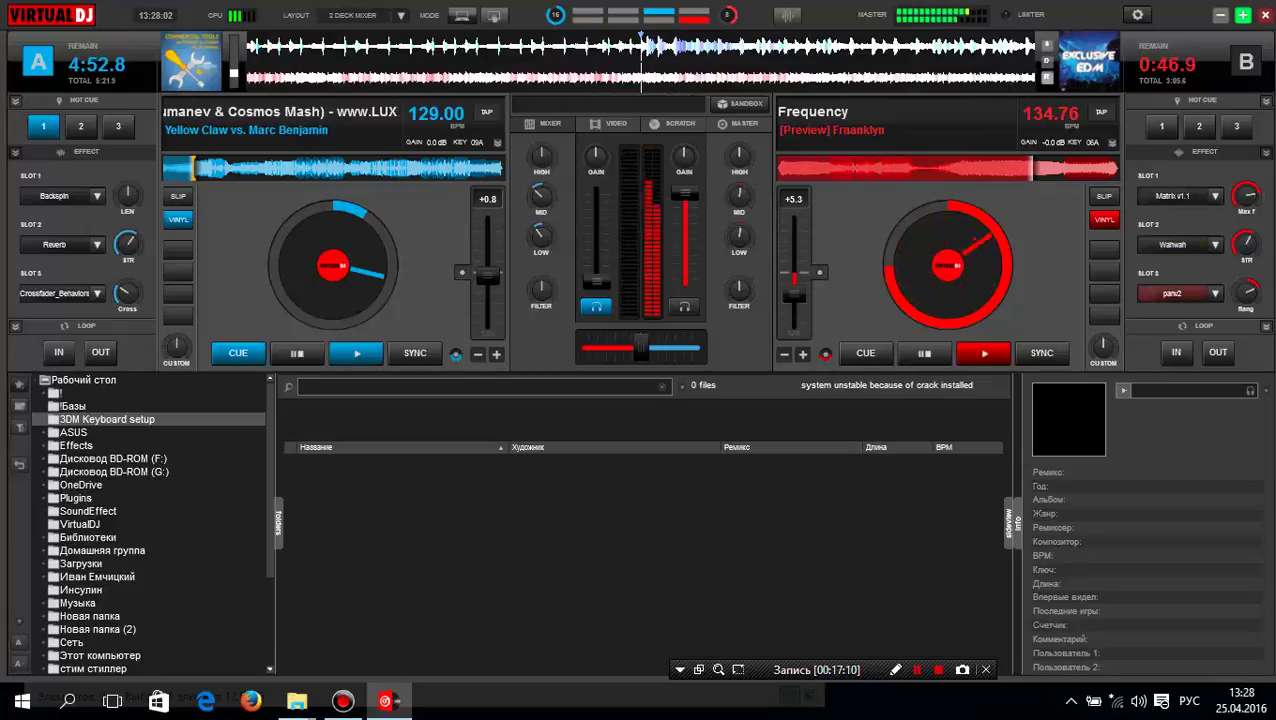
Assign the CuesEvent effect to deck B's third slot, reset the deck's pitch and sync it to 129.00 BPM.
click(1215, 294)
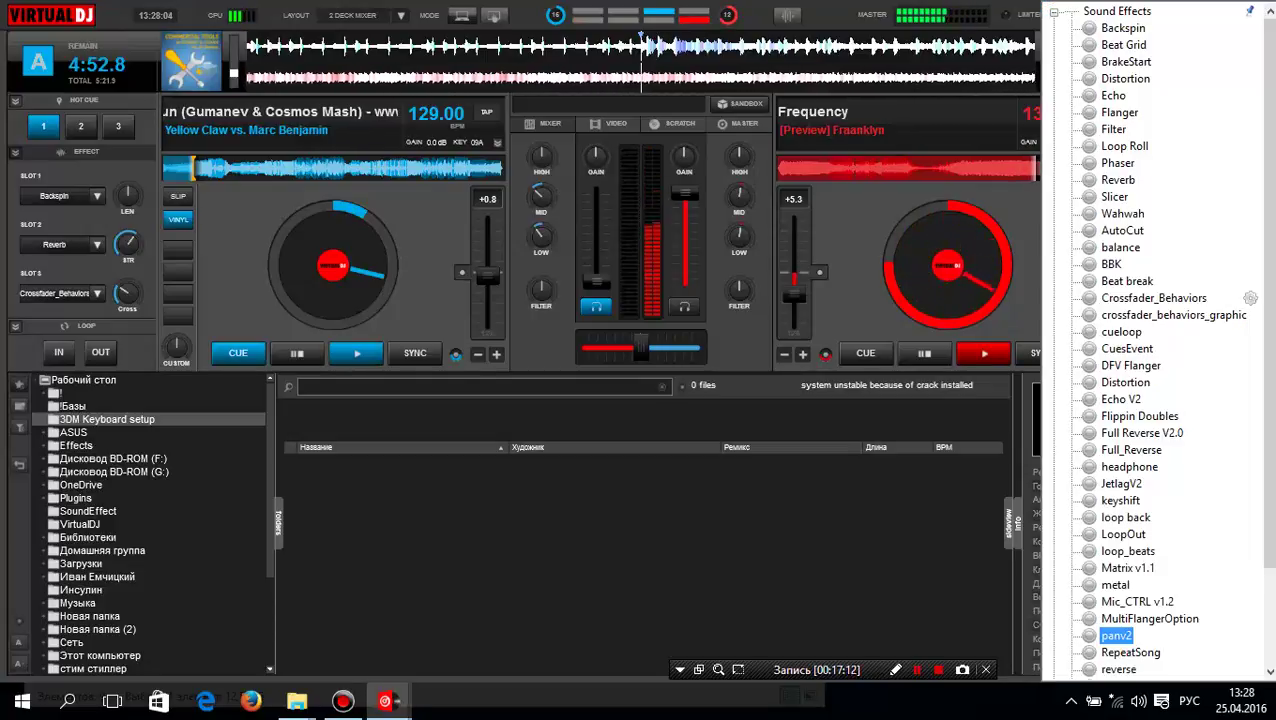
click(1130, 349)
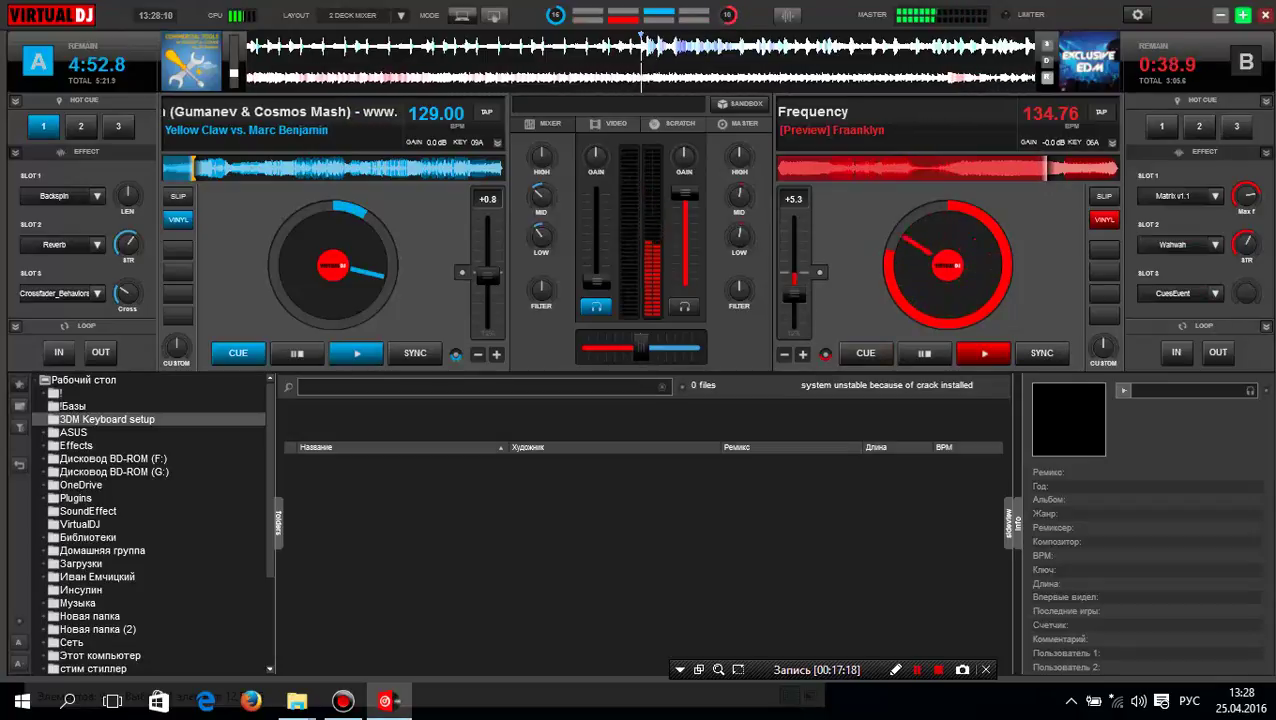
click(820, 272)
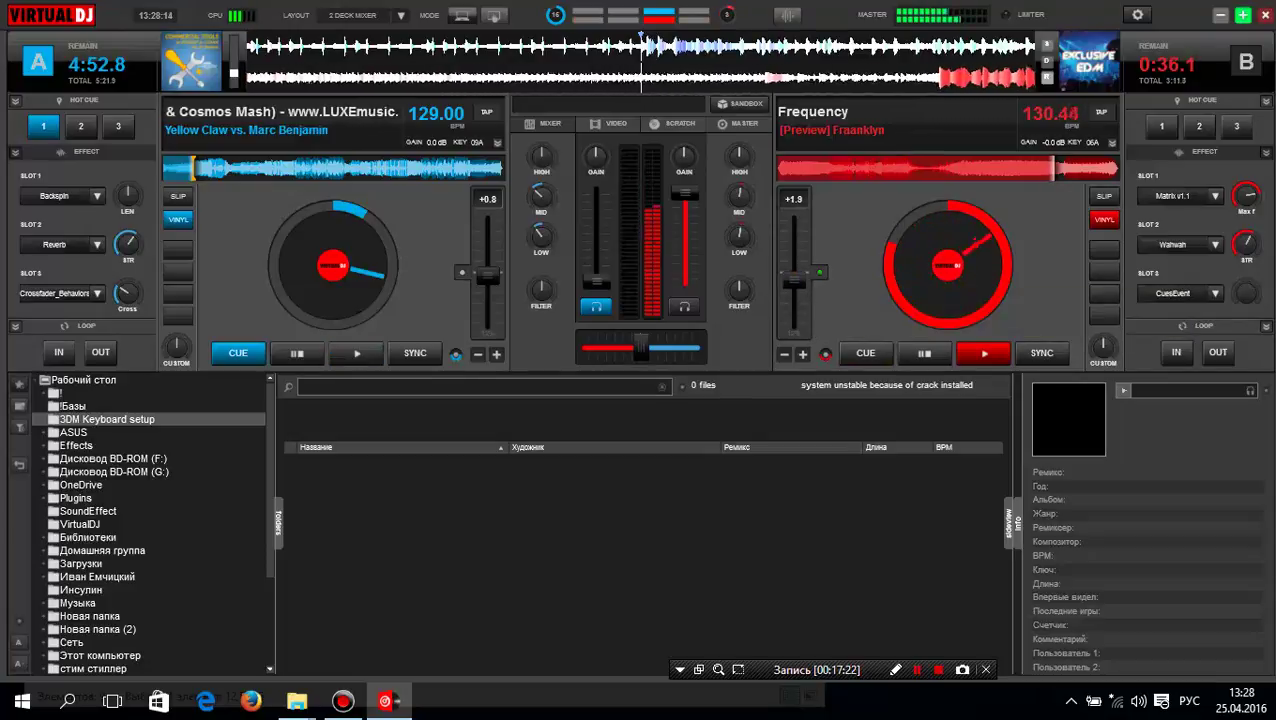
click(1042, 353)
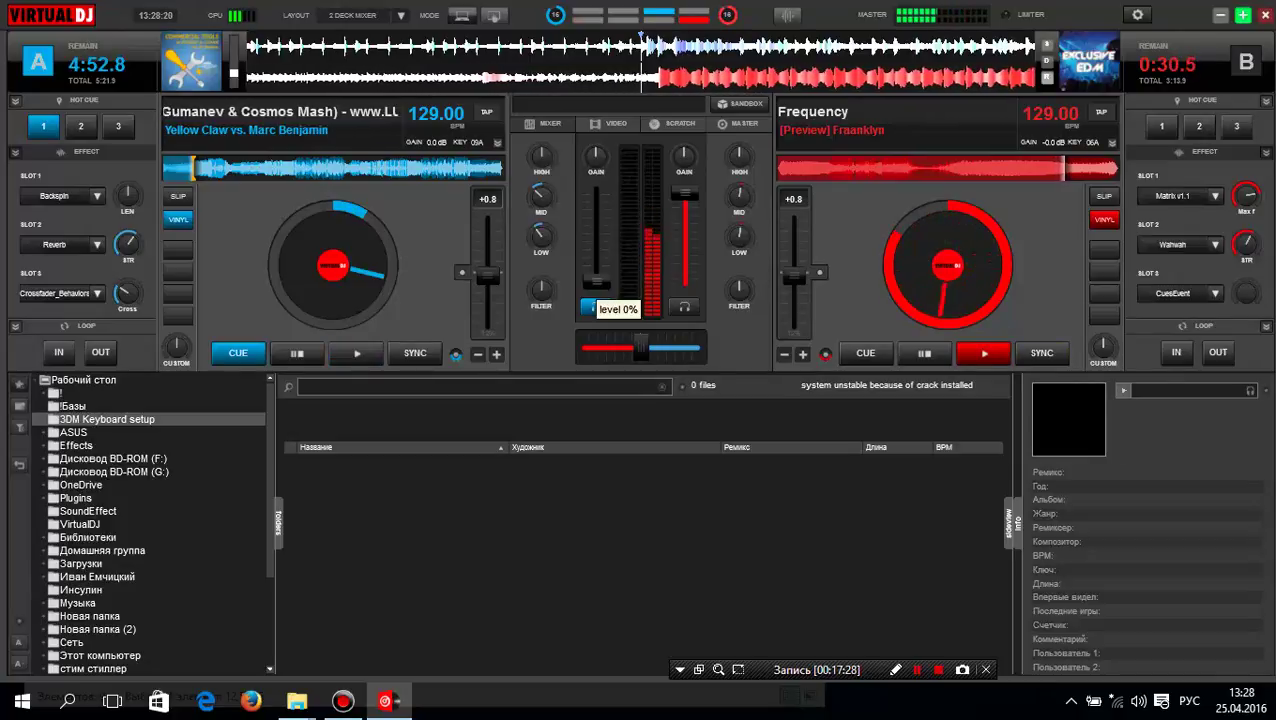
Start deck A and raise its volume in stages to full, and fade deck B's volume down to zero.
drag(596, 281, 596, 247)
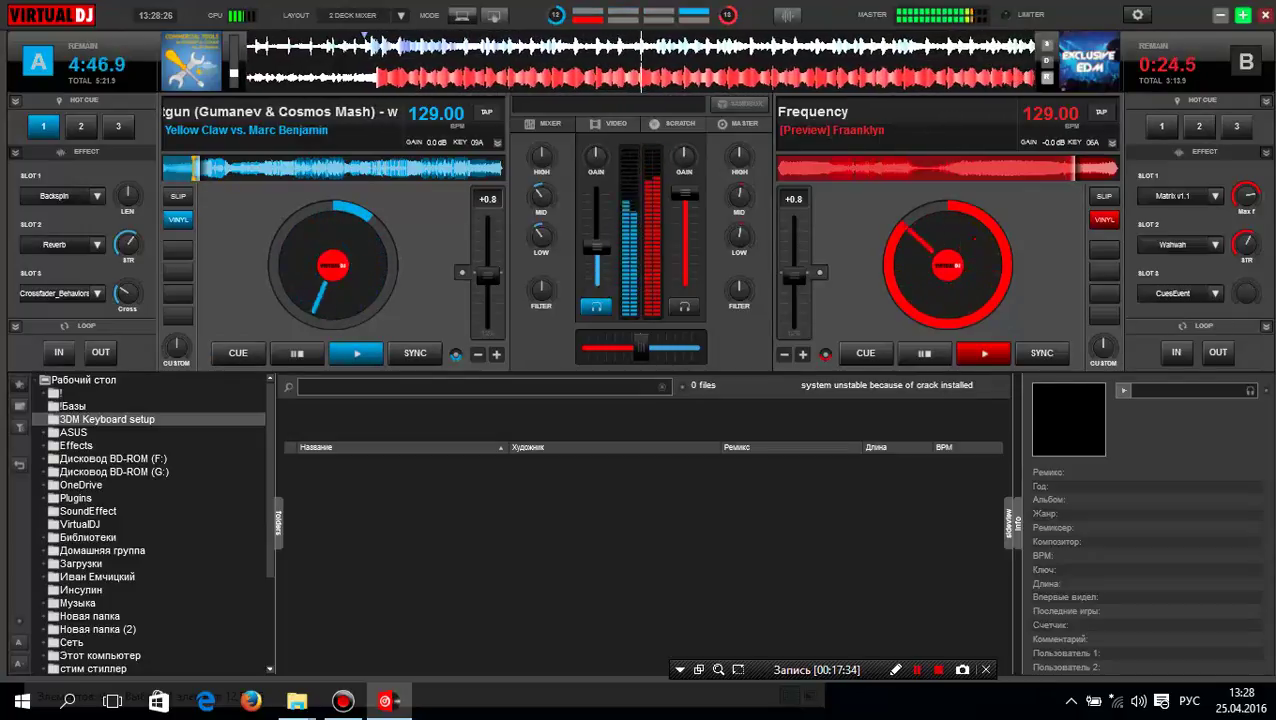
drag(596, 247, 596, 237)
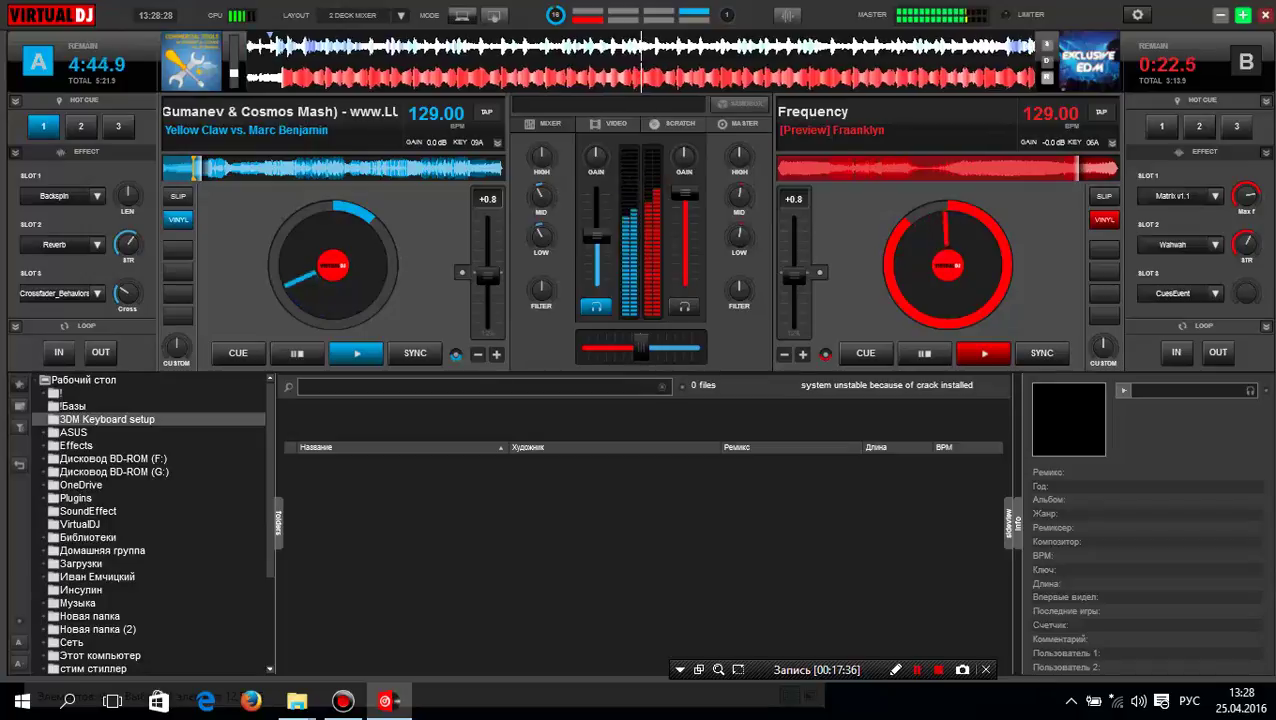
drag(596, 237, 596, 230)
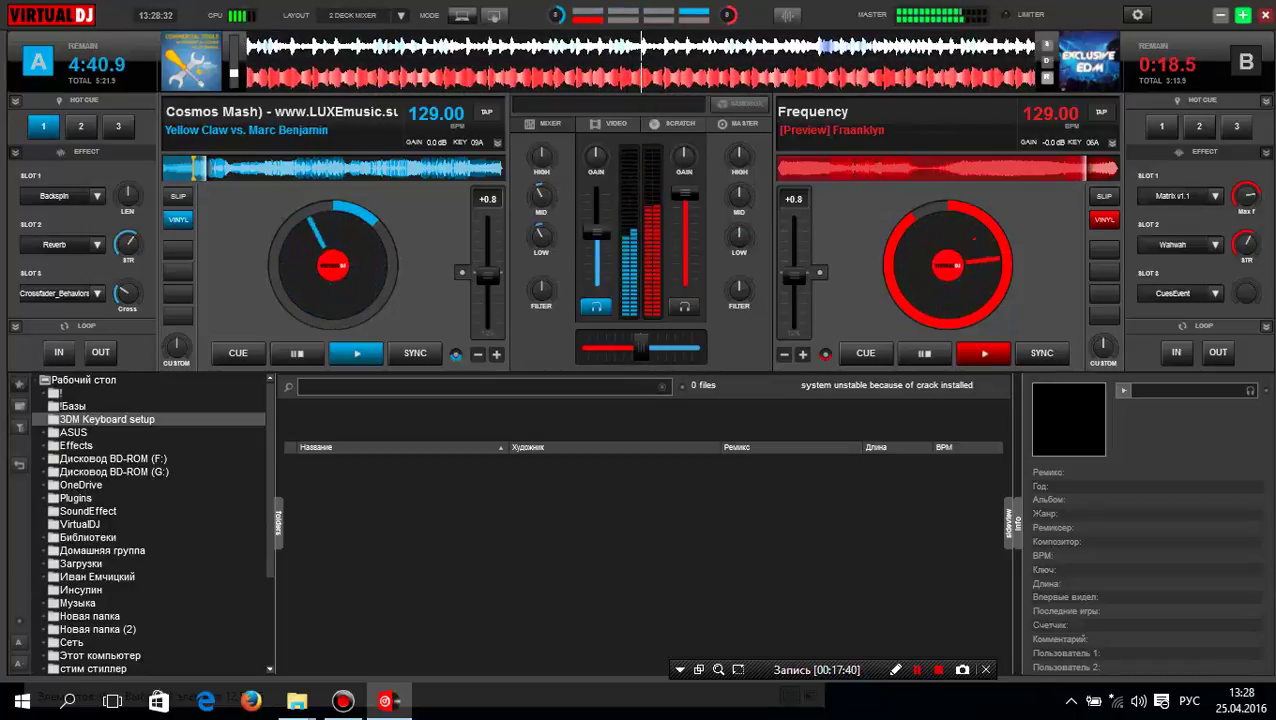
drag(596, 232, 596, 220)
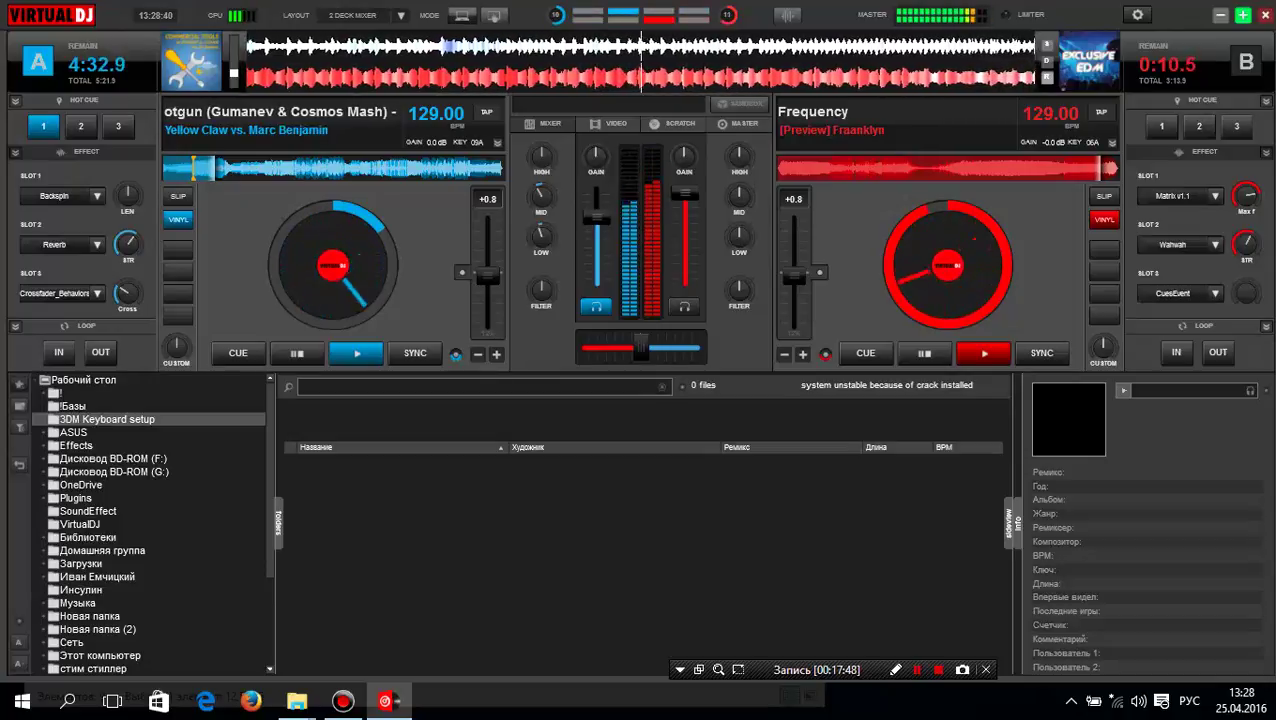
drag(596, 219, 596, 214)
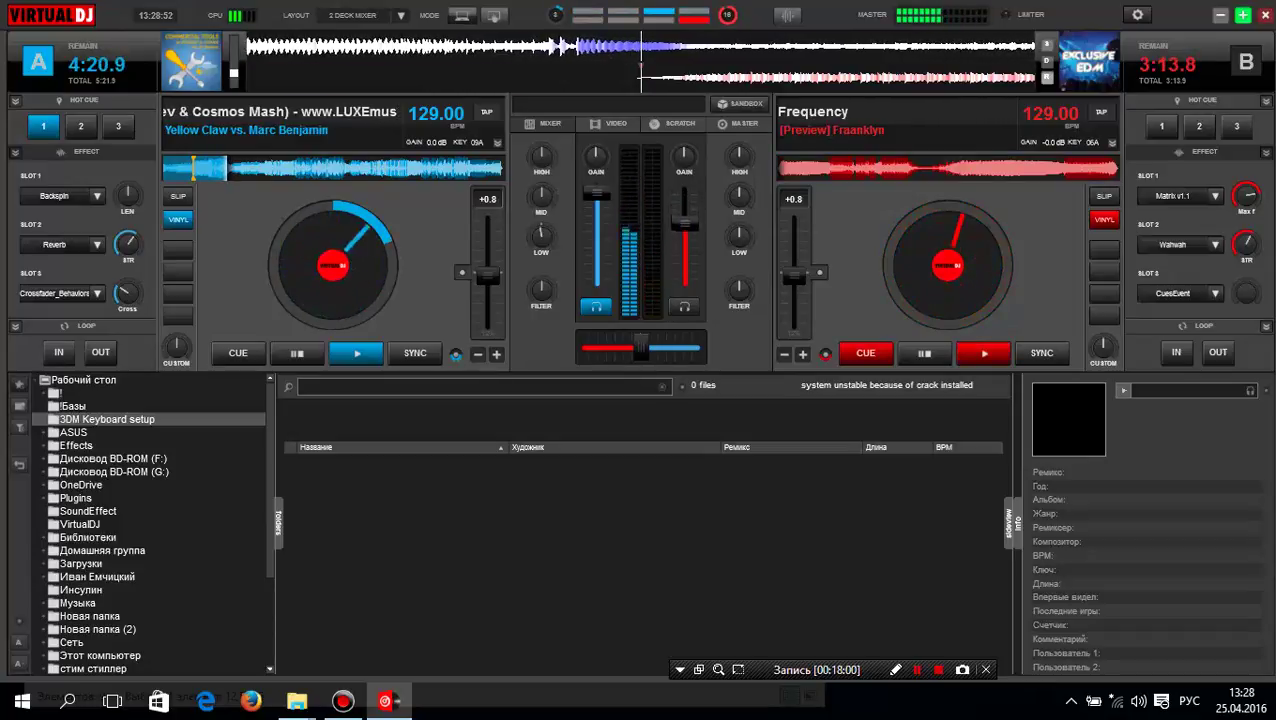
drag(684, 227, 684, 284)
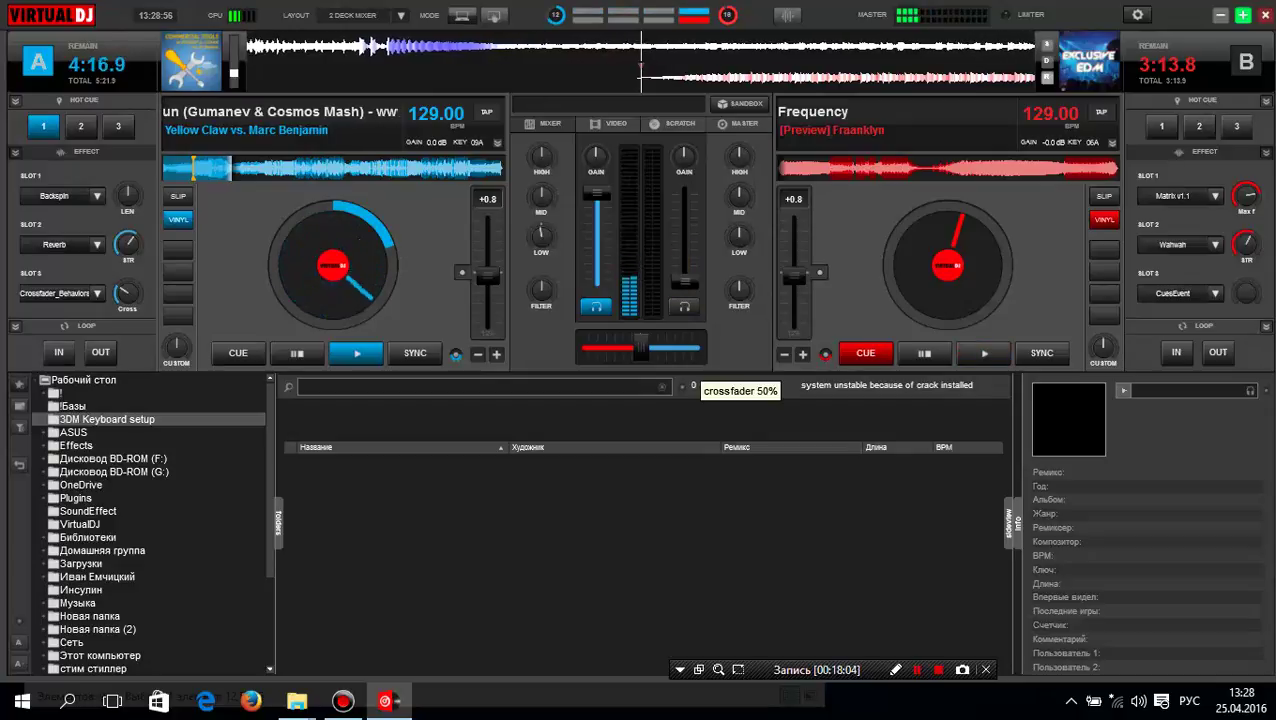
Load Track 1 Amazing! (2013) by Dj Excitation from the Energy music folder onto deck B.
key(alt+Tab)
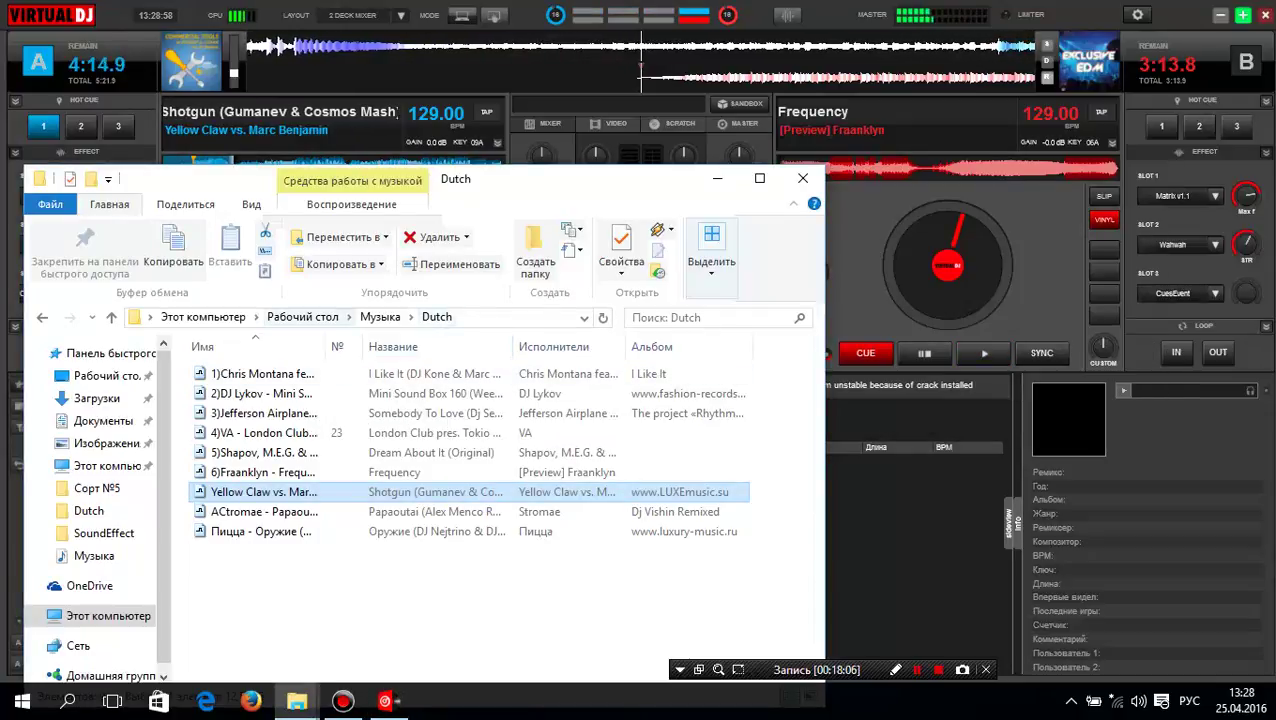
click(381, 317)
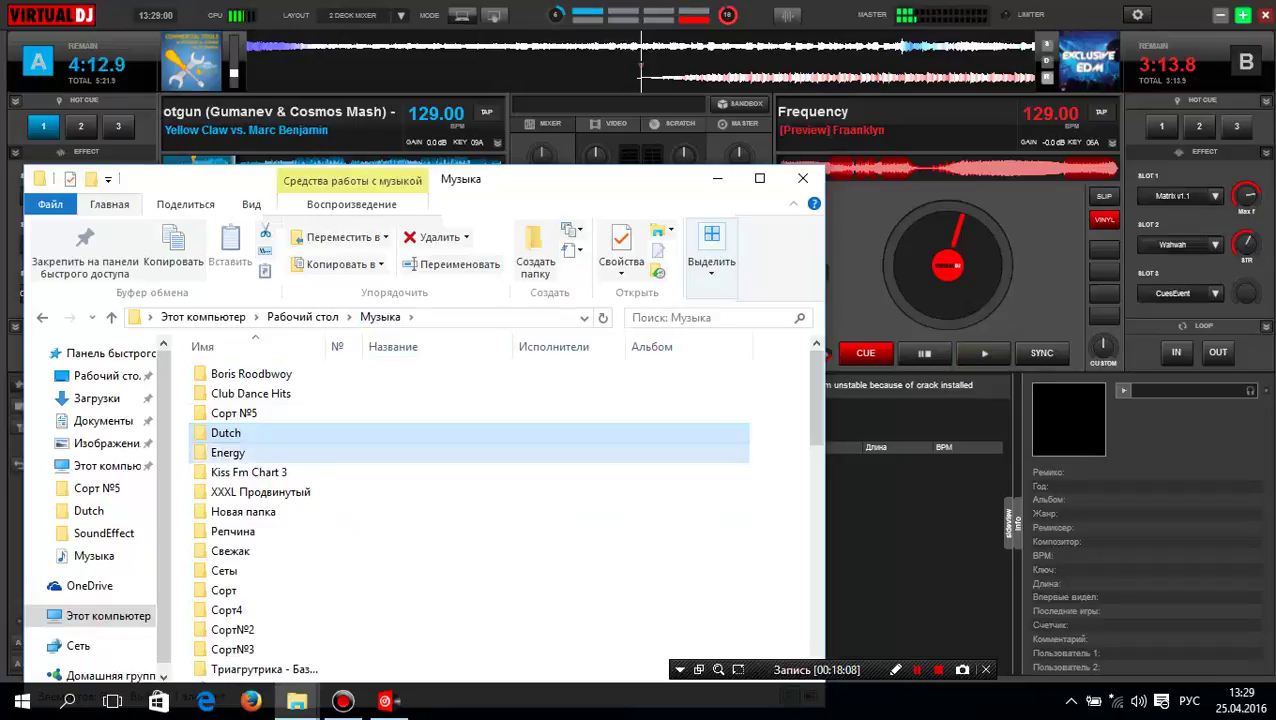
double_click(228, 450)
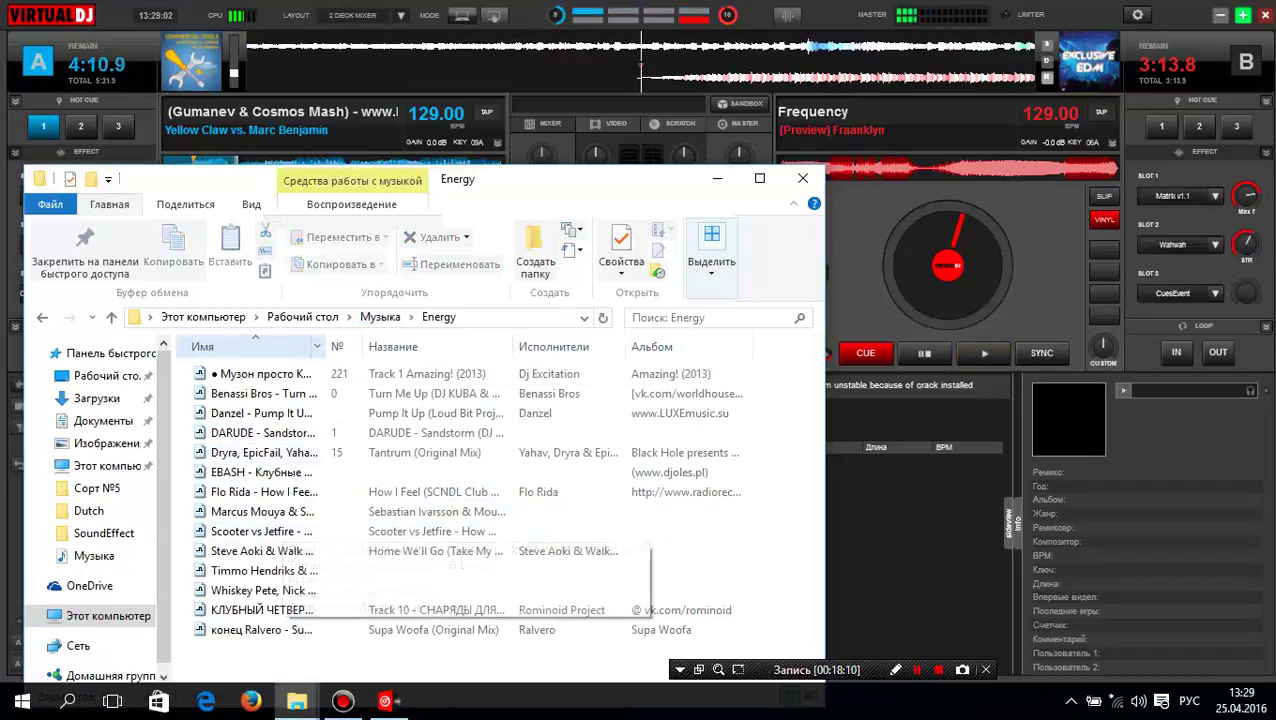
drag(255, 373, 948, 250)
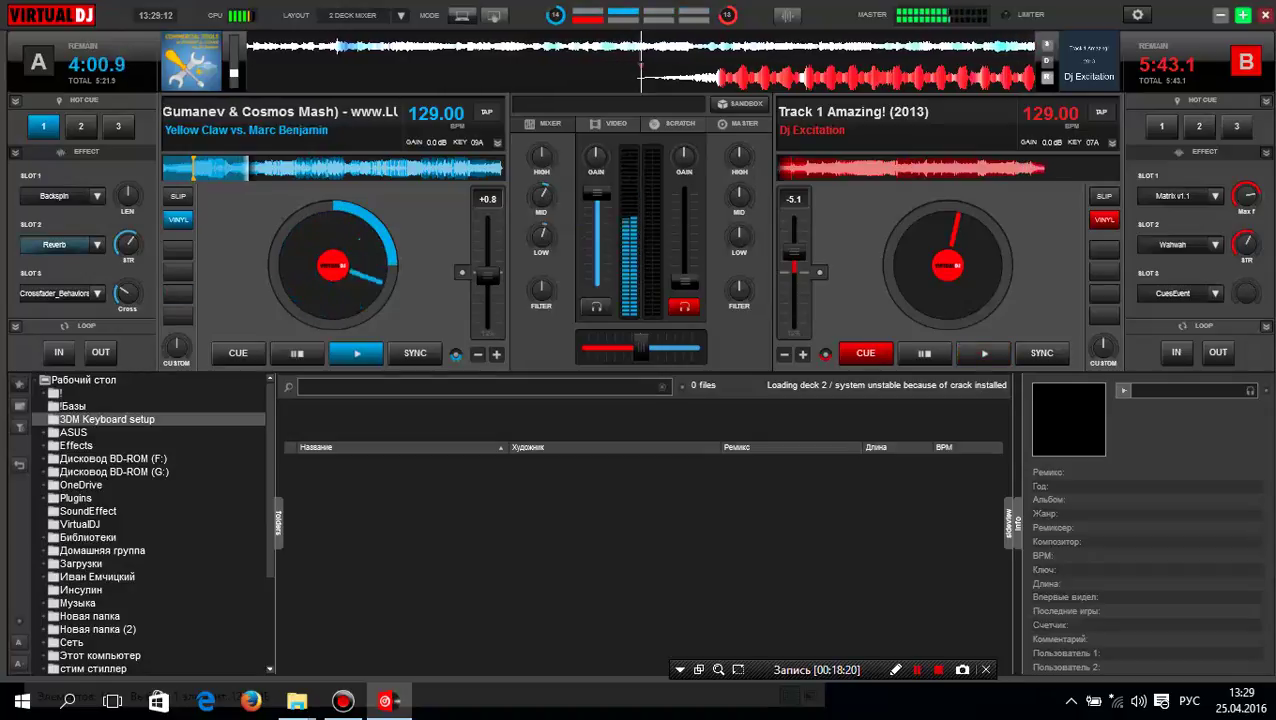
Switch on deck A's Reverb effect, raise its strength during playback, and switch the effect off again.
click(55, 244)
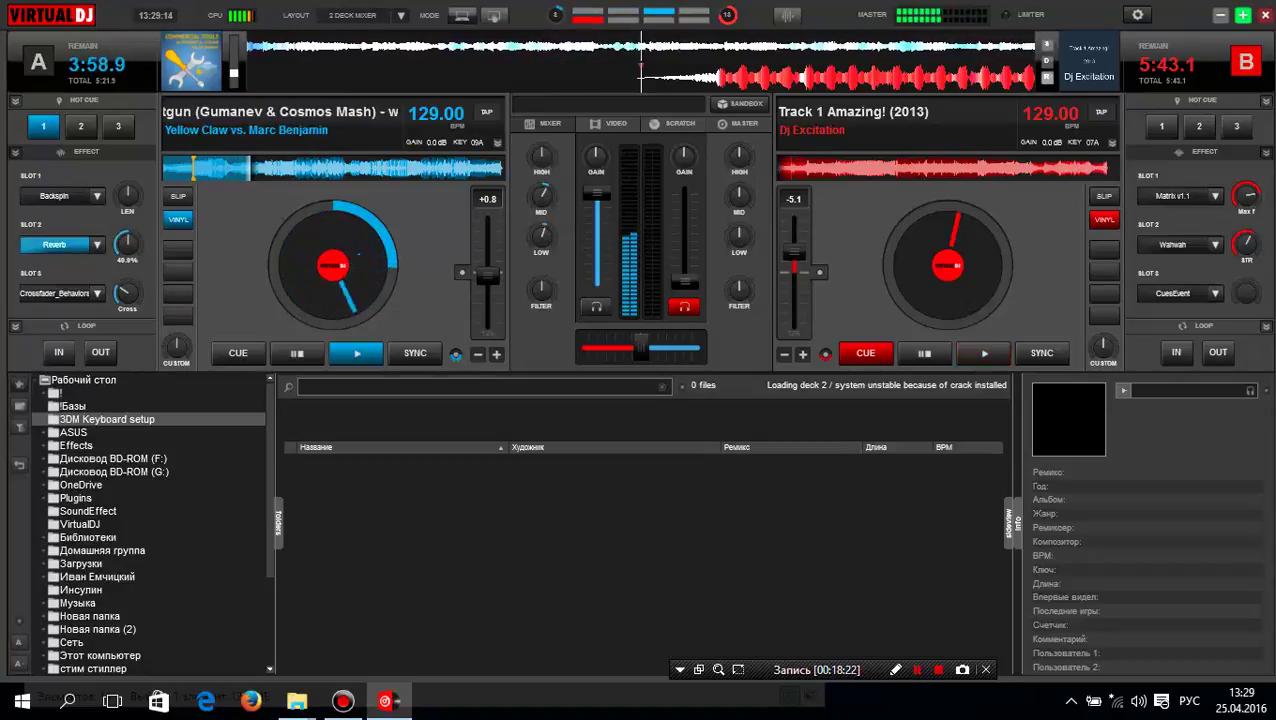
mouse_move(127, 247)
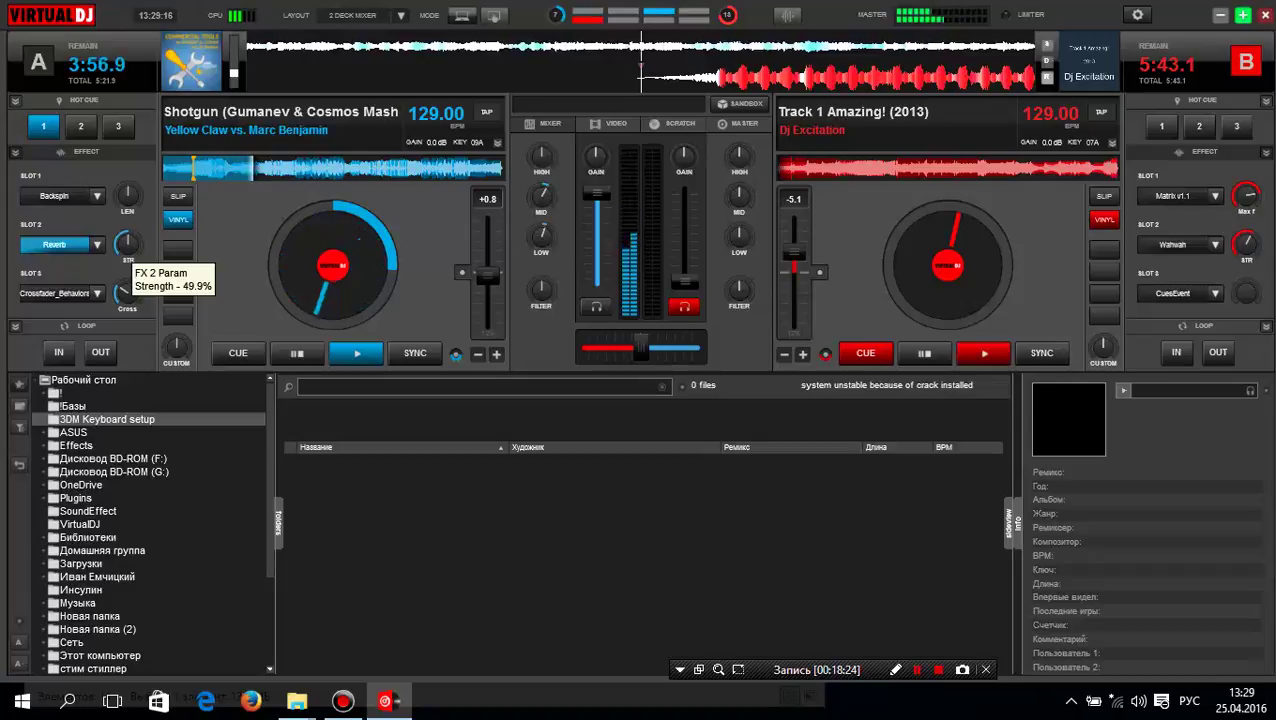
scroll(128, 246, up, 5)
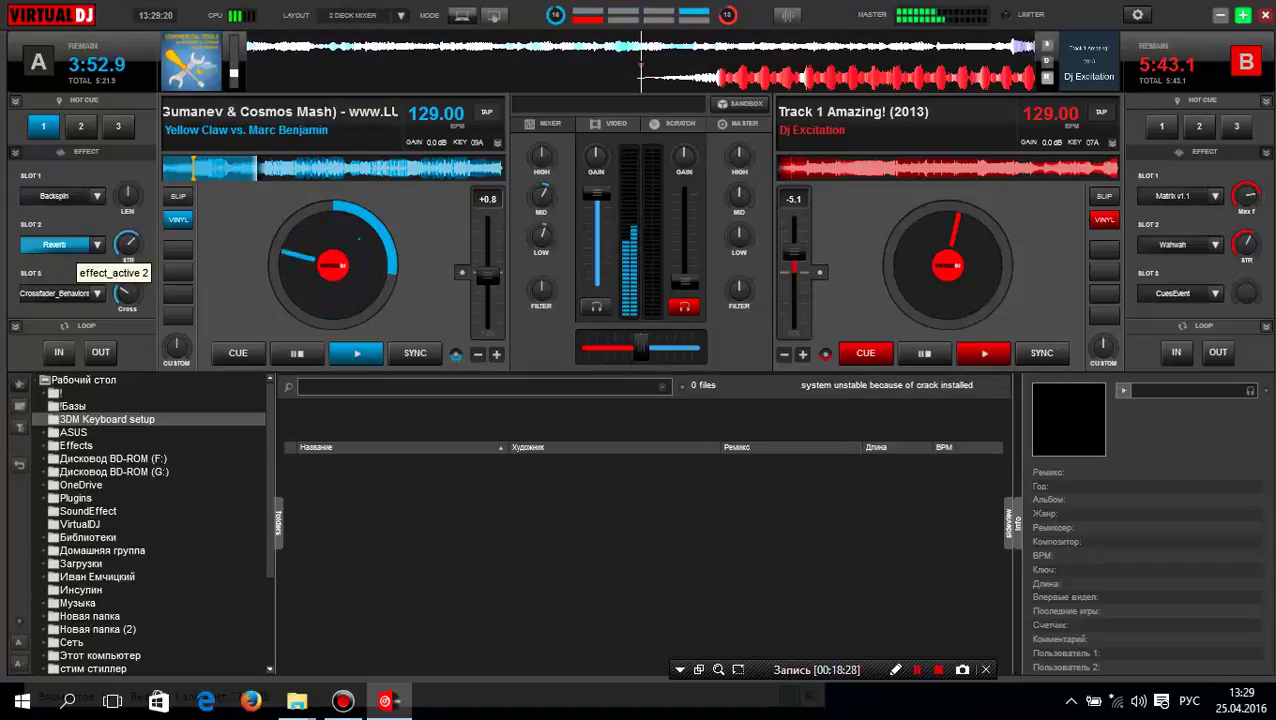
click(72, 245)
scroll(128, 244, down, 1)
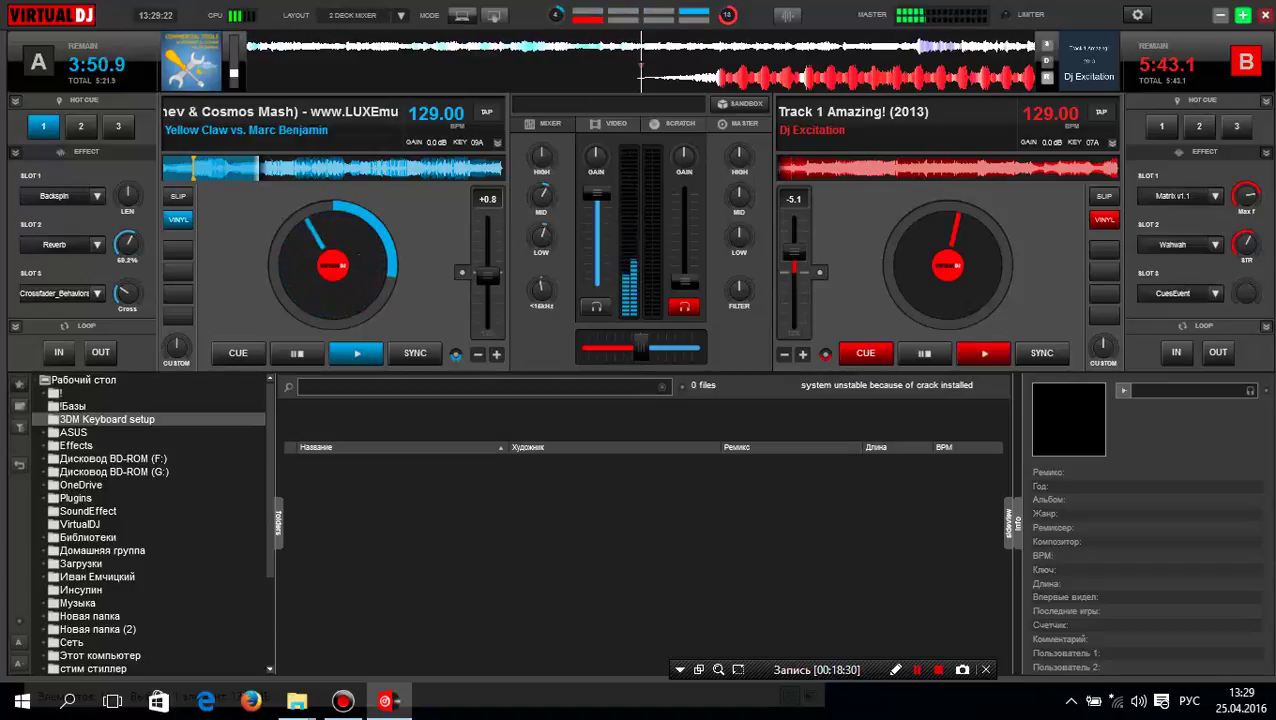
Sweep deck A's filter down and back to off, and trim the deck's mid EQ slightly.
scroll(541, 290, down, 3)
scroll(543, 290, up, 4)
drag(541, 284, 541, 290)
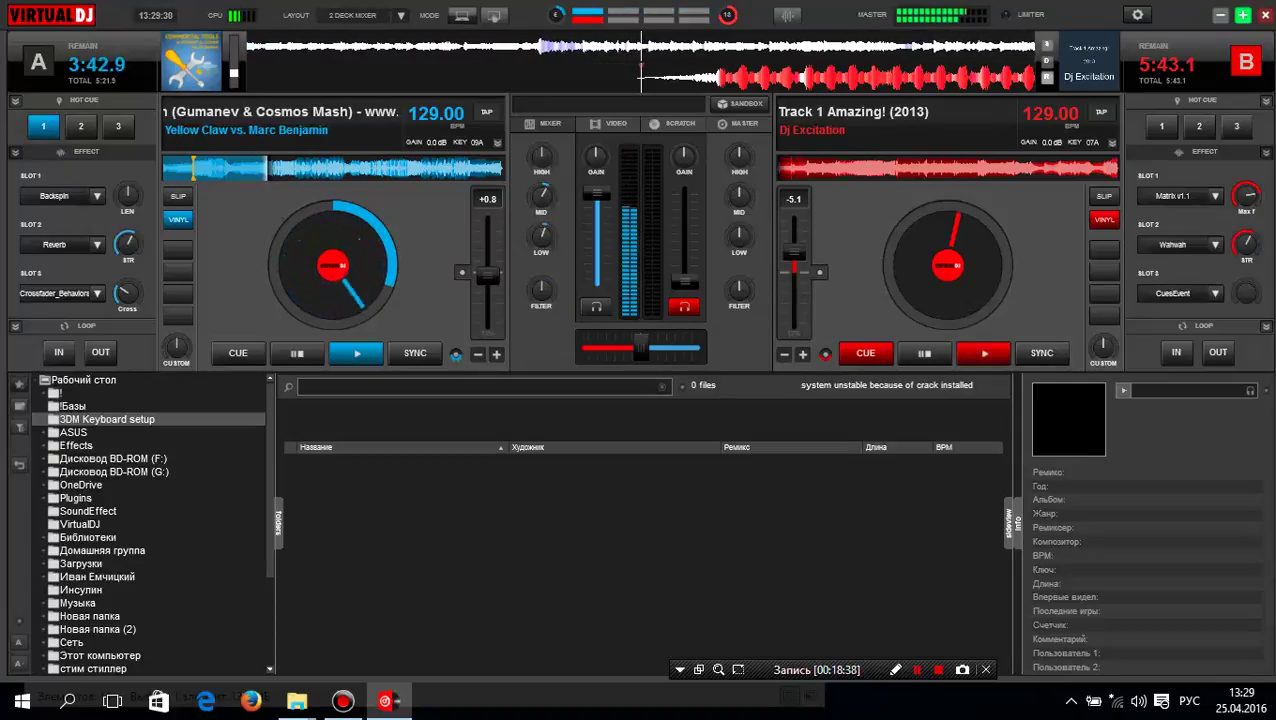
drag(541, 196, 541, 199)
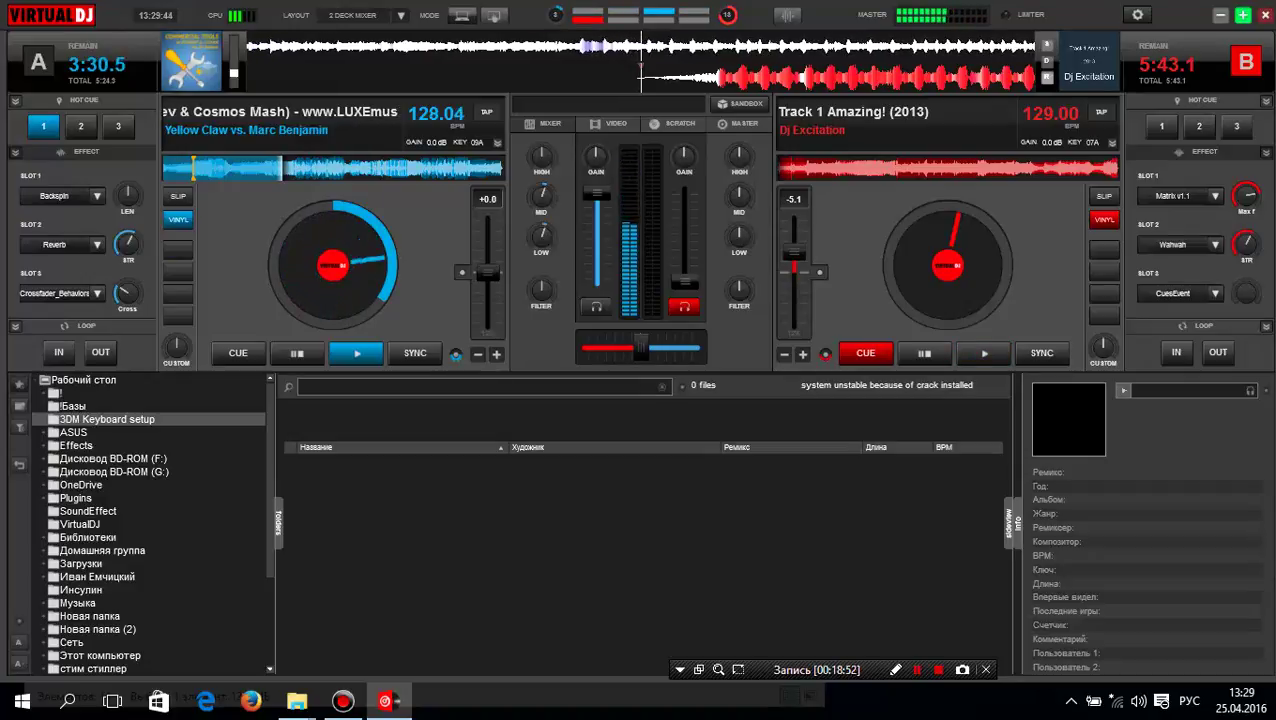
Raise deck A's pitch to 1.5% and assign the DFV Flanger effect to its third slot.
drag(487, 273, 488, 280)
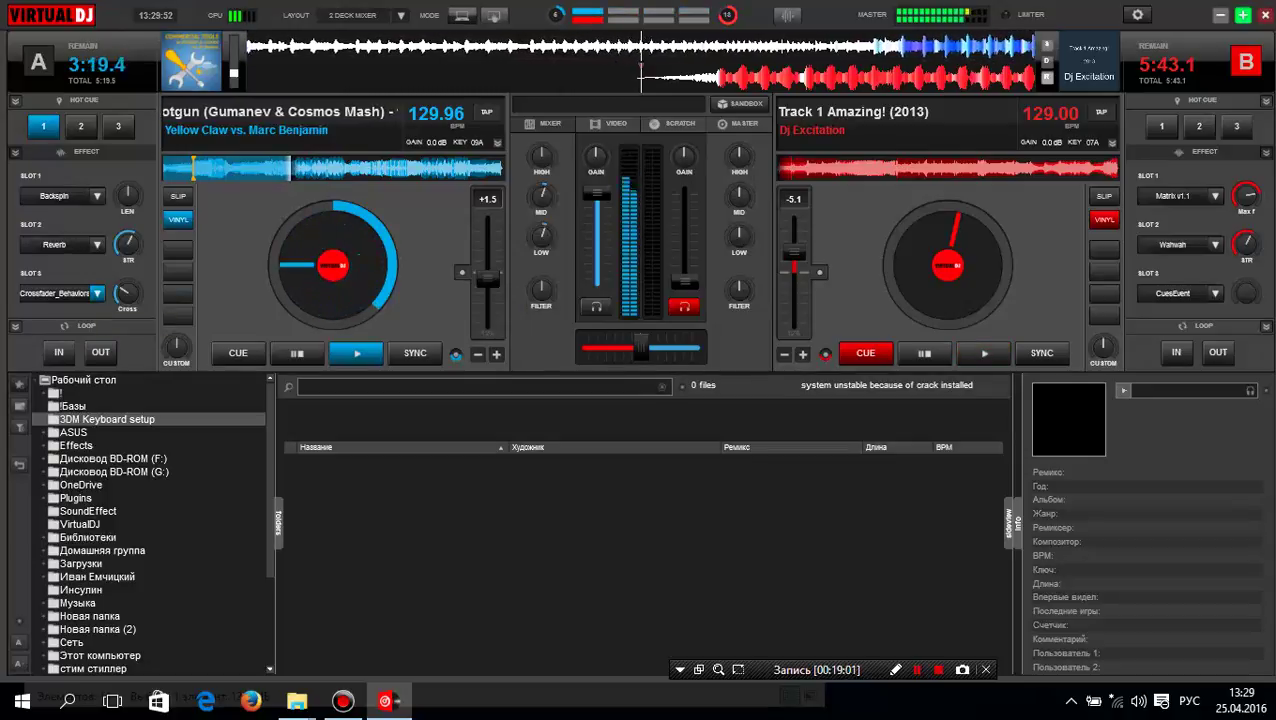
click(97, 293)
click(311, 366)
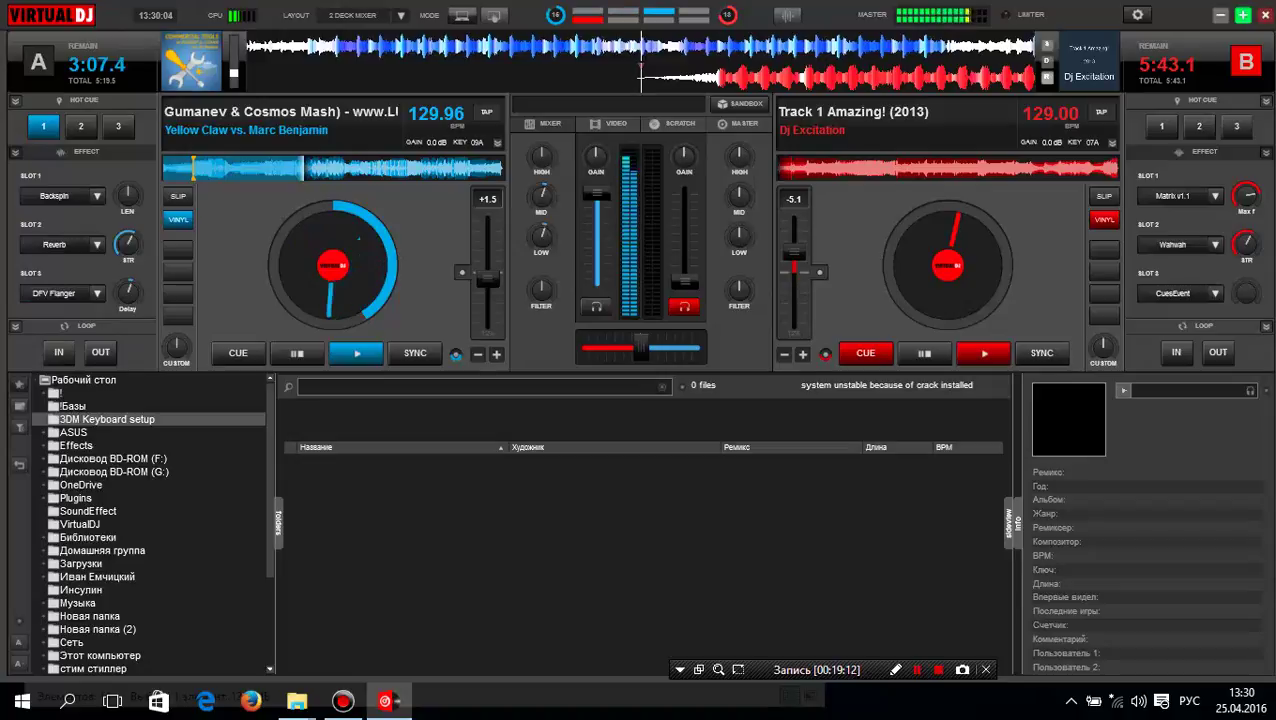
Advance deck B slightly past the start of its track and lower its low EQ.
key(space)
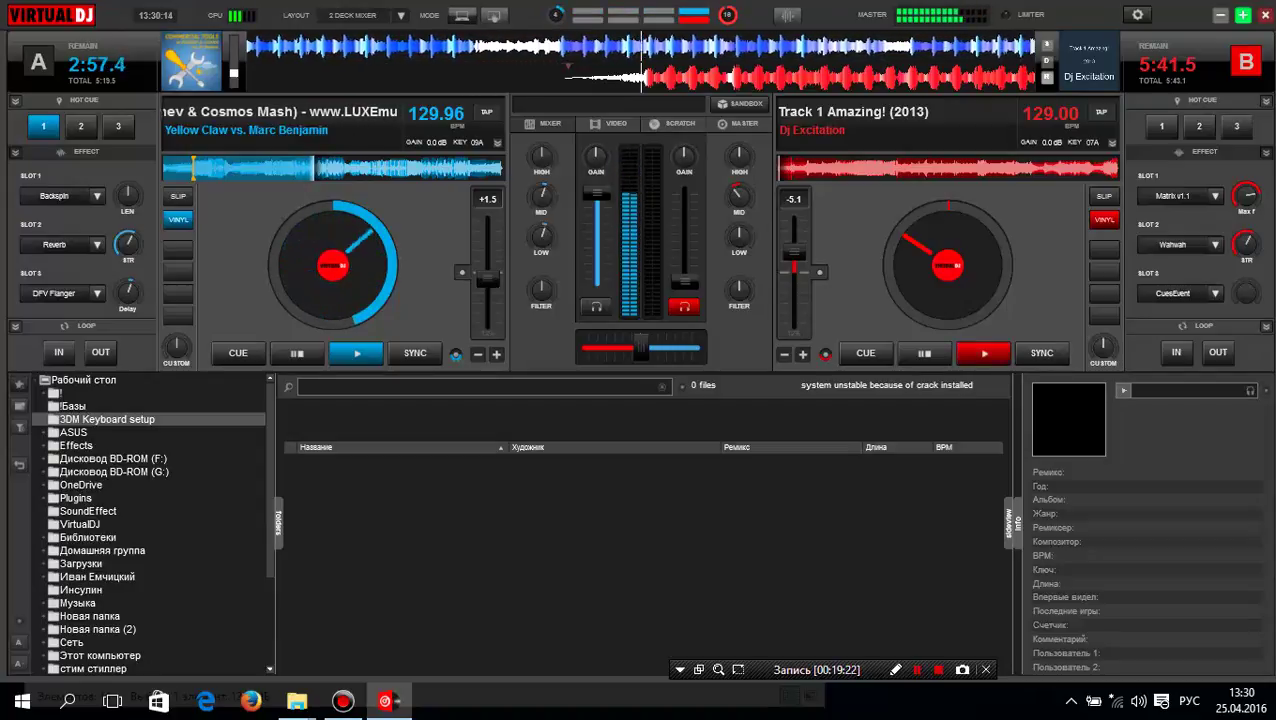
drag(739, 236, 739, 245)
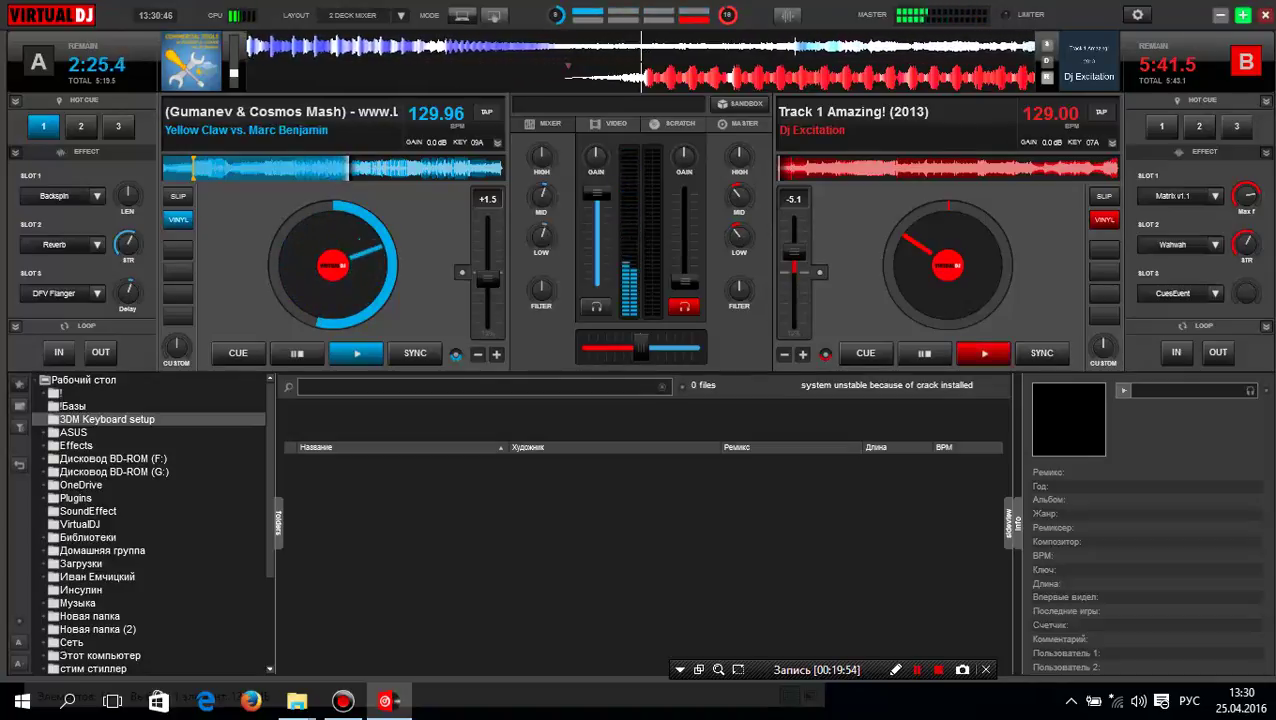
Raise deck A's pitch to 3.8% and apply its Reverb effect for a few seconds.
scroll(487, 281, down, 3)
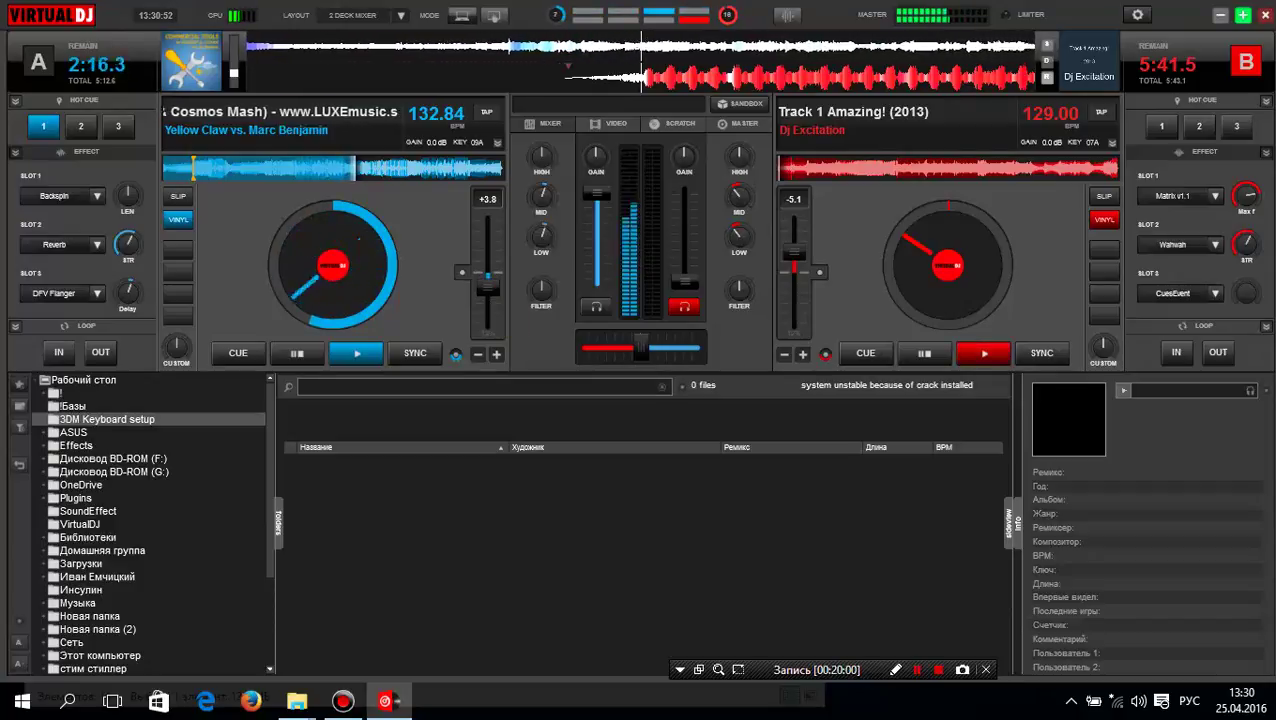
click(55, 245)
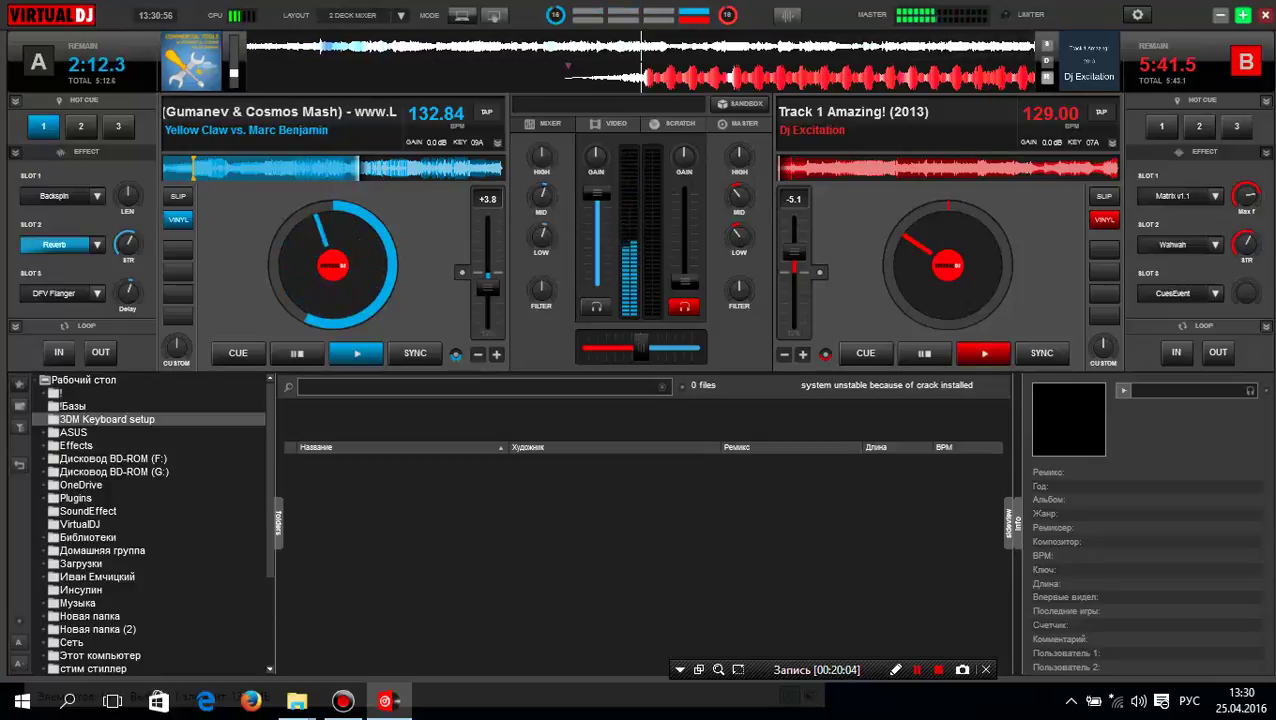
click(55, 245)
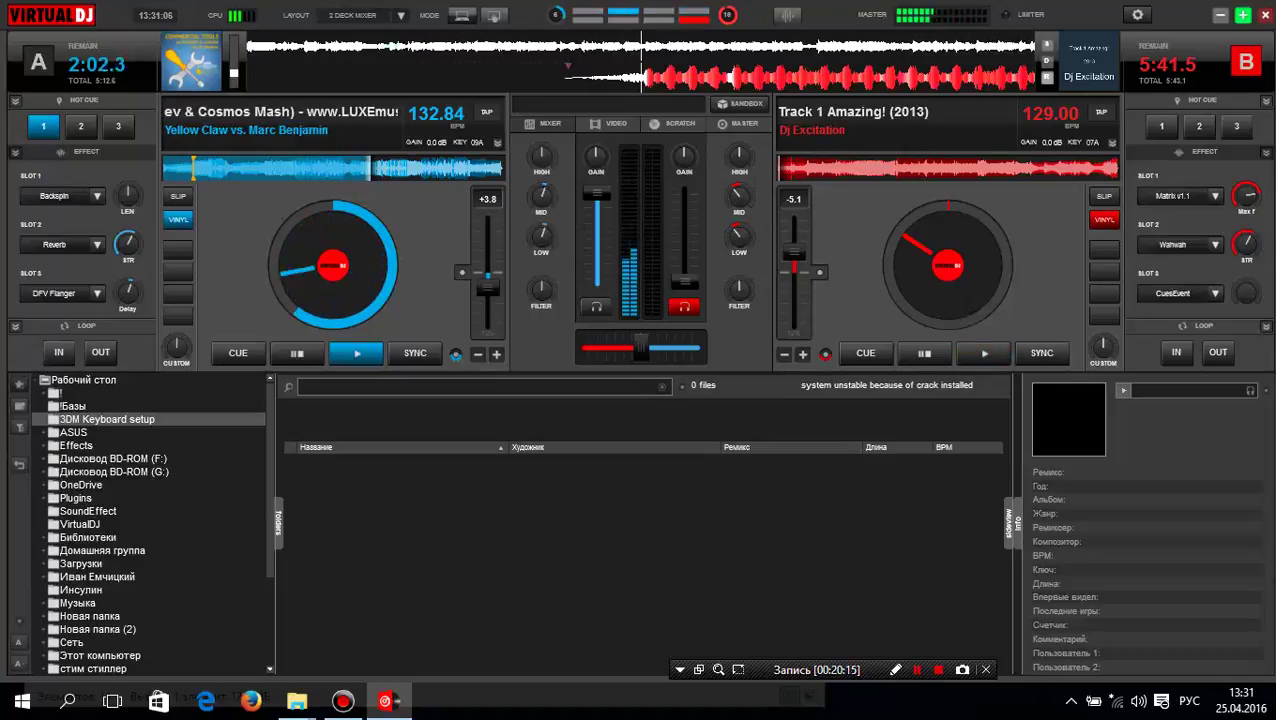
Ride deck A's pitch up to 5.29% and back down to 3.79%.
drag(487, 288, 487, 292)
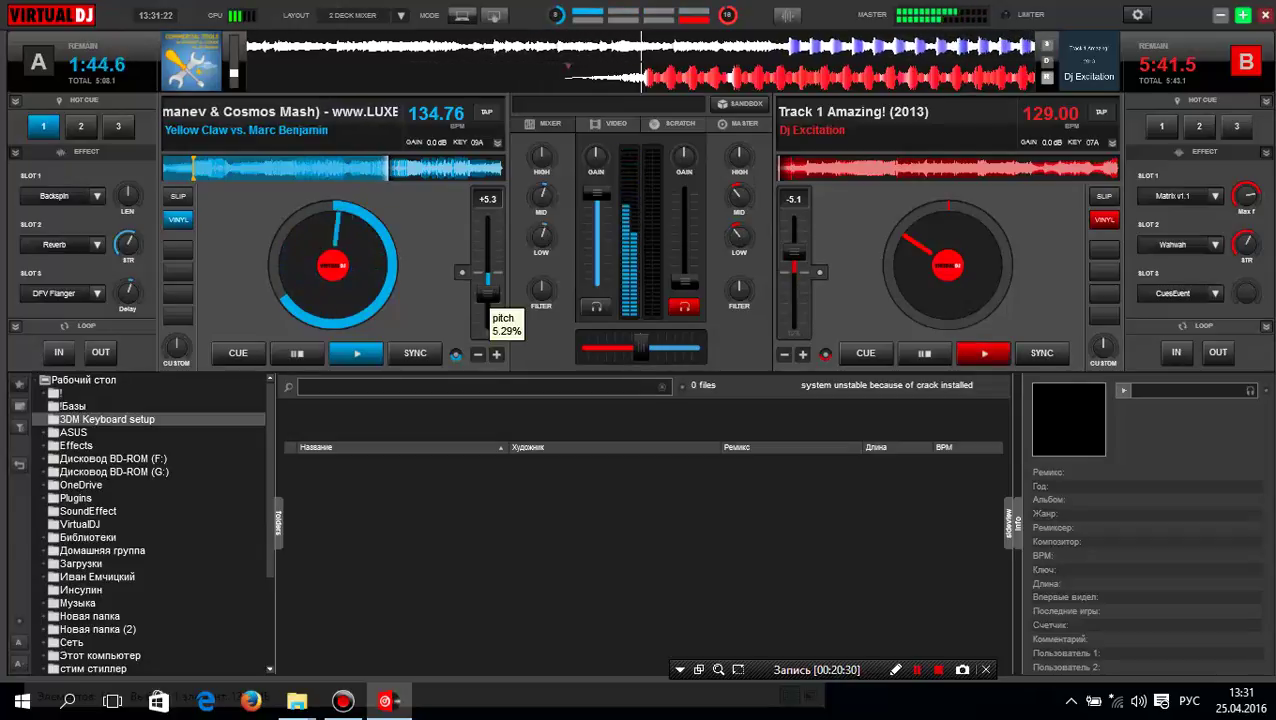
key(space)
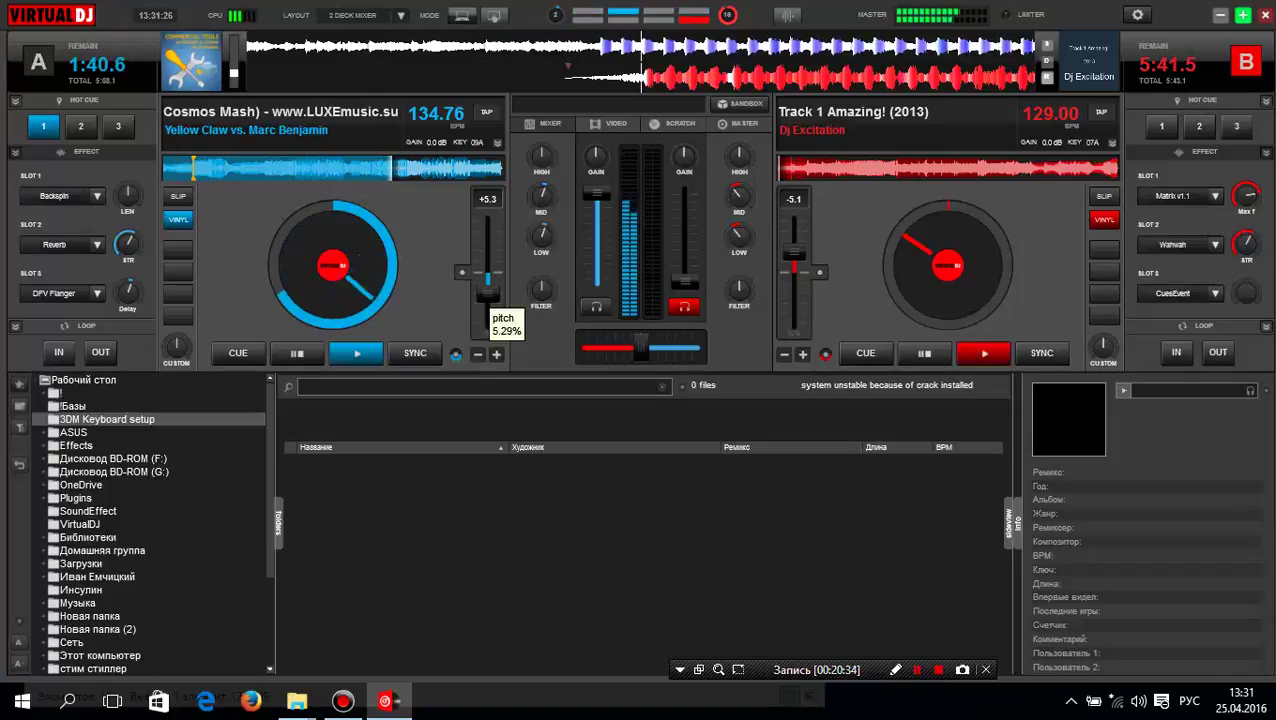
drag(487, 293, 487, 290)
key(space)
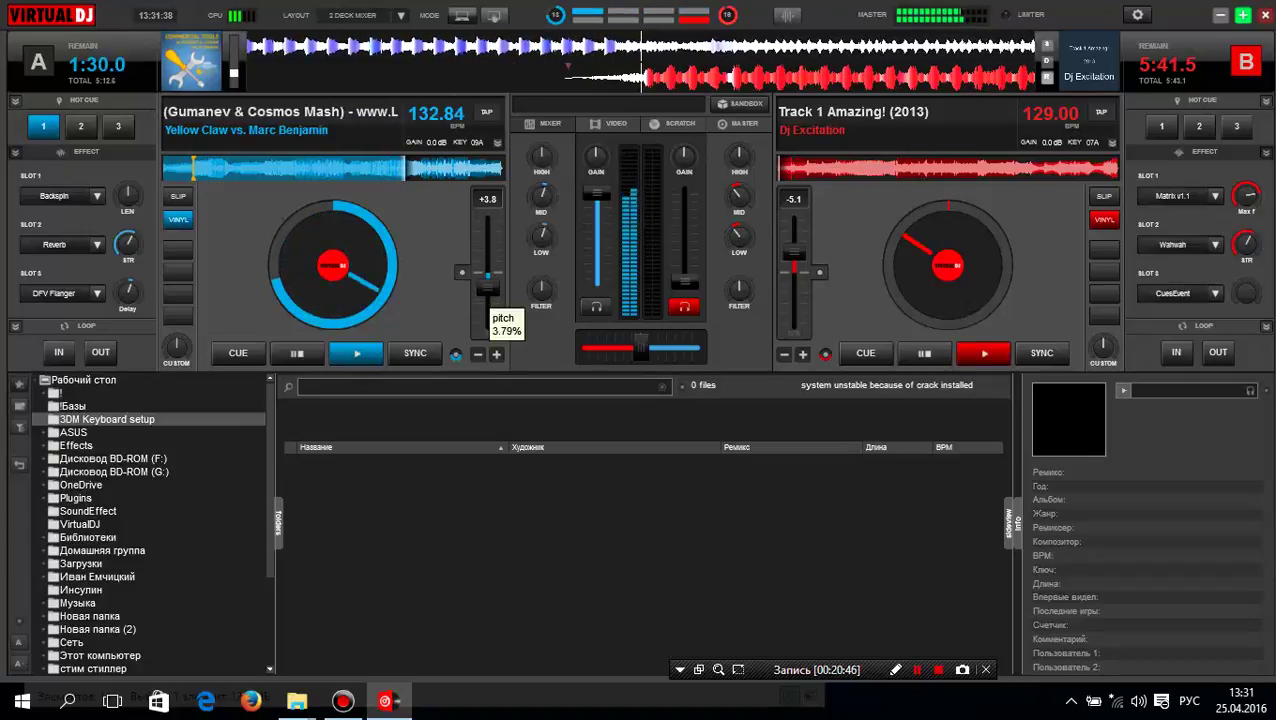
Start deck B and raise its volume in stages through 55% to full.
click(984, 353)
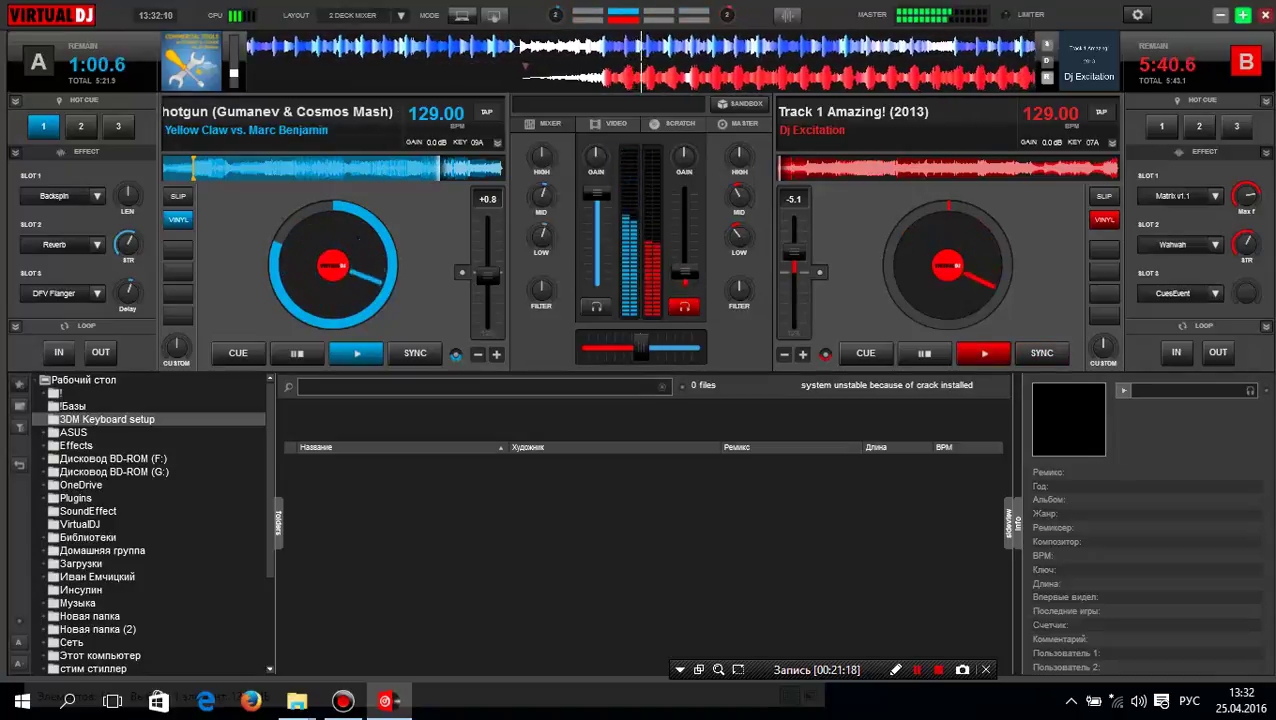
drag(685, 274, 684, 234)
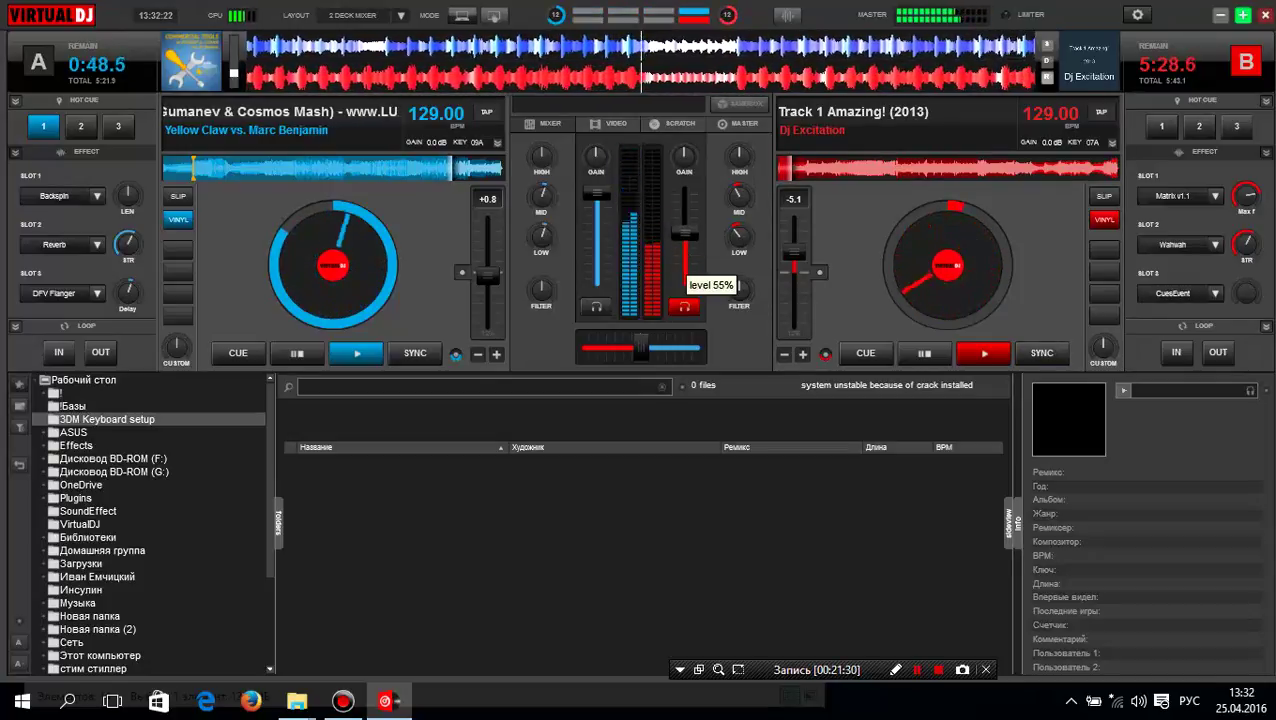
drag(684, 233, 739, 190)
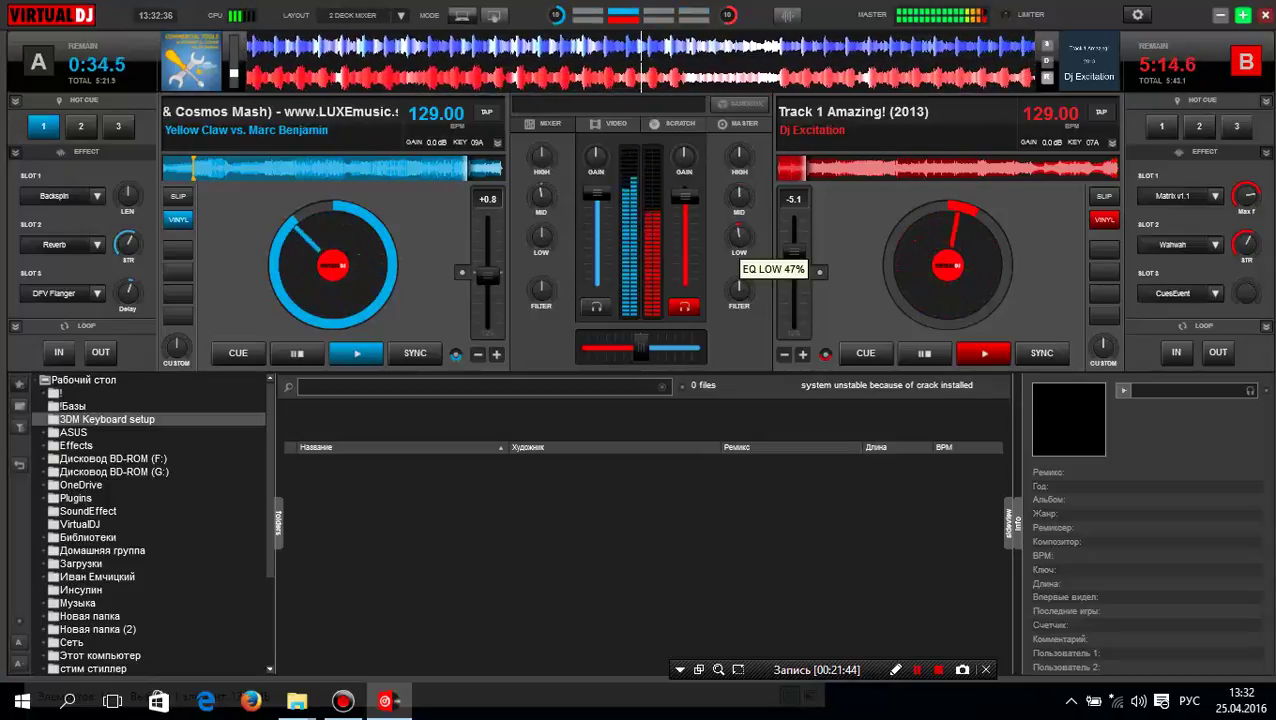
Bring up deck B's mid and low EQ while reducing deck A's mid and low EQ and its volume.
scroll(739, 197, up, 1)
scroll(685, 197, up, 1)
scroll(597, 196, down, 1)
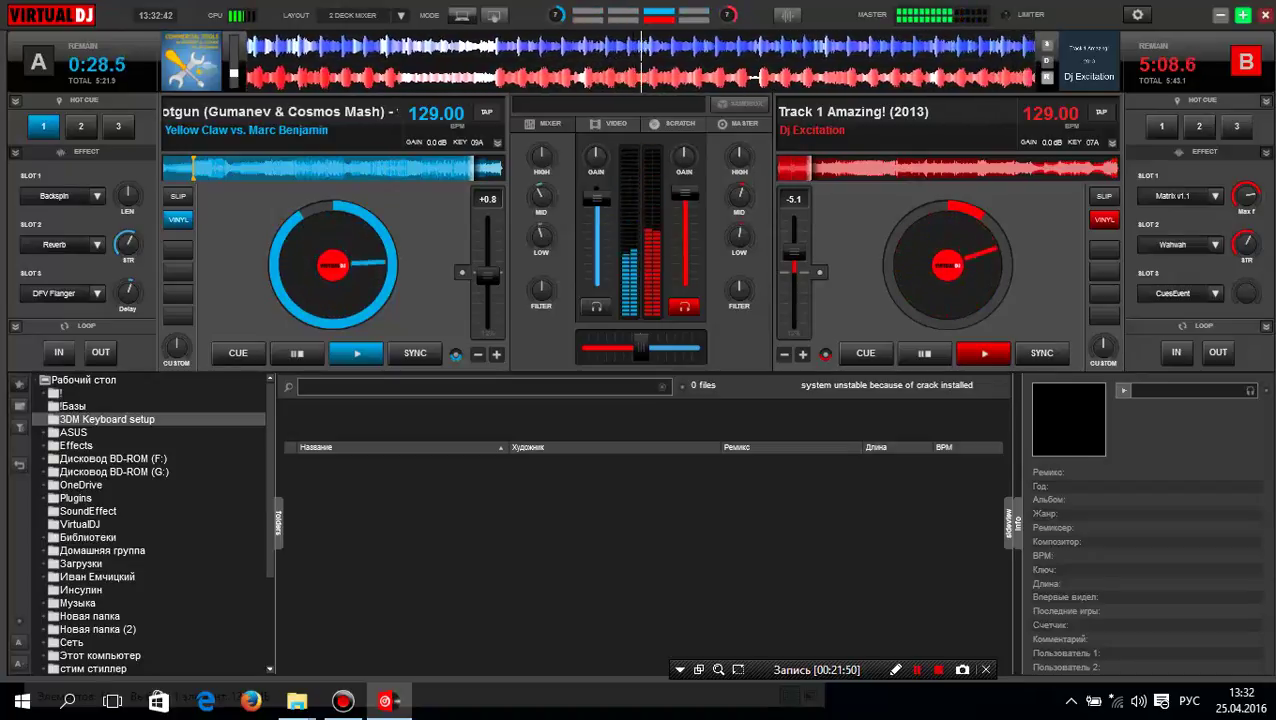
scroll(597, 199, down, 1)
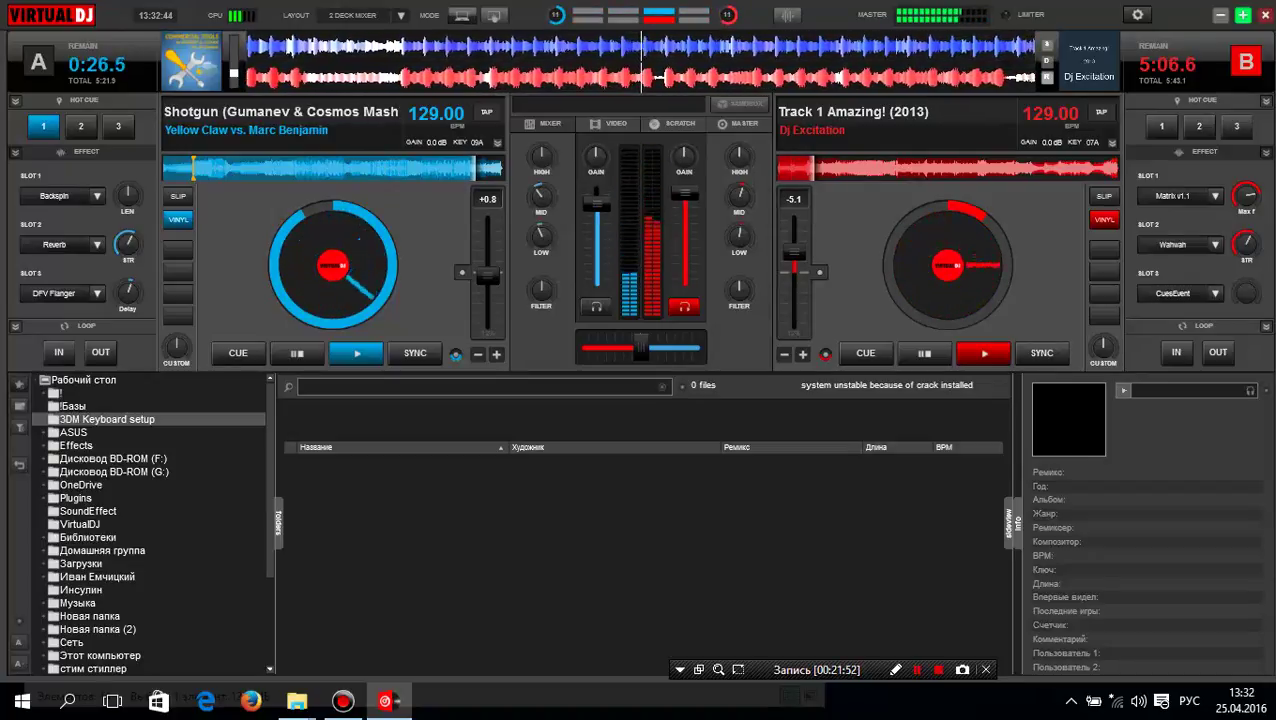
scroll(541, 291, down, 1)
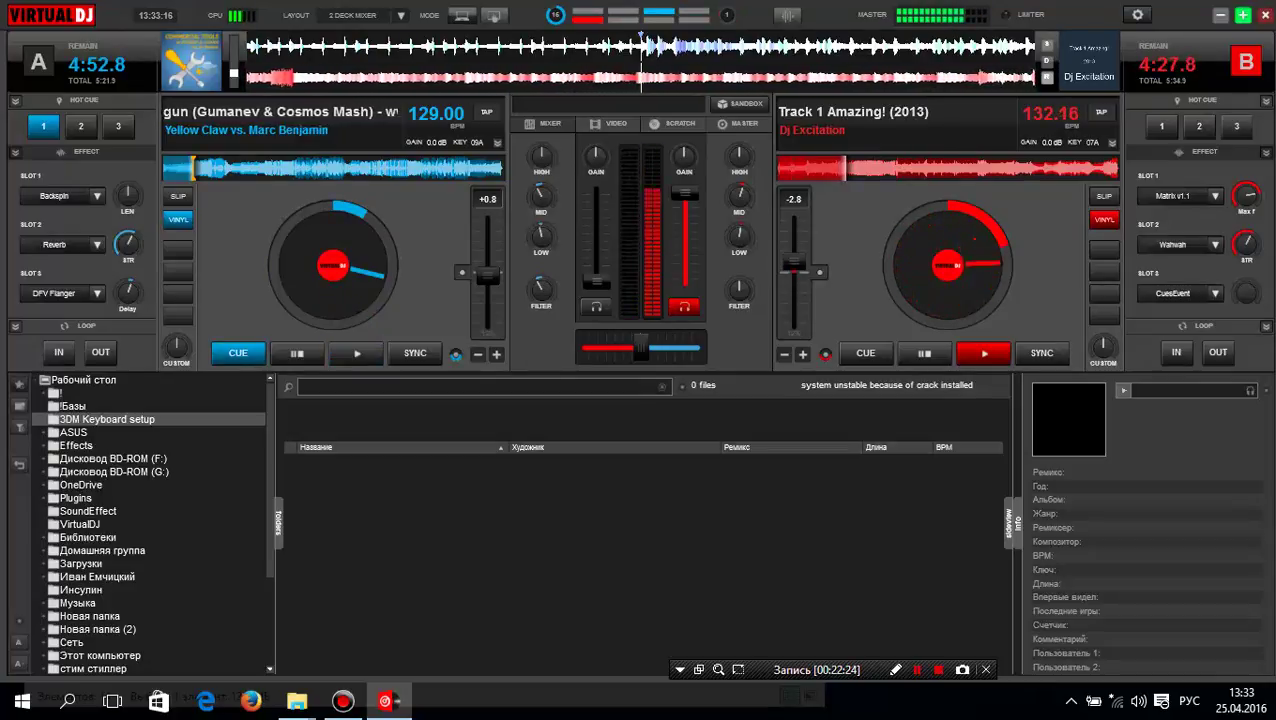
Sweep deck B's filter up to >900hz, bring it down, and return it to off.
mouse_move(542, 243)
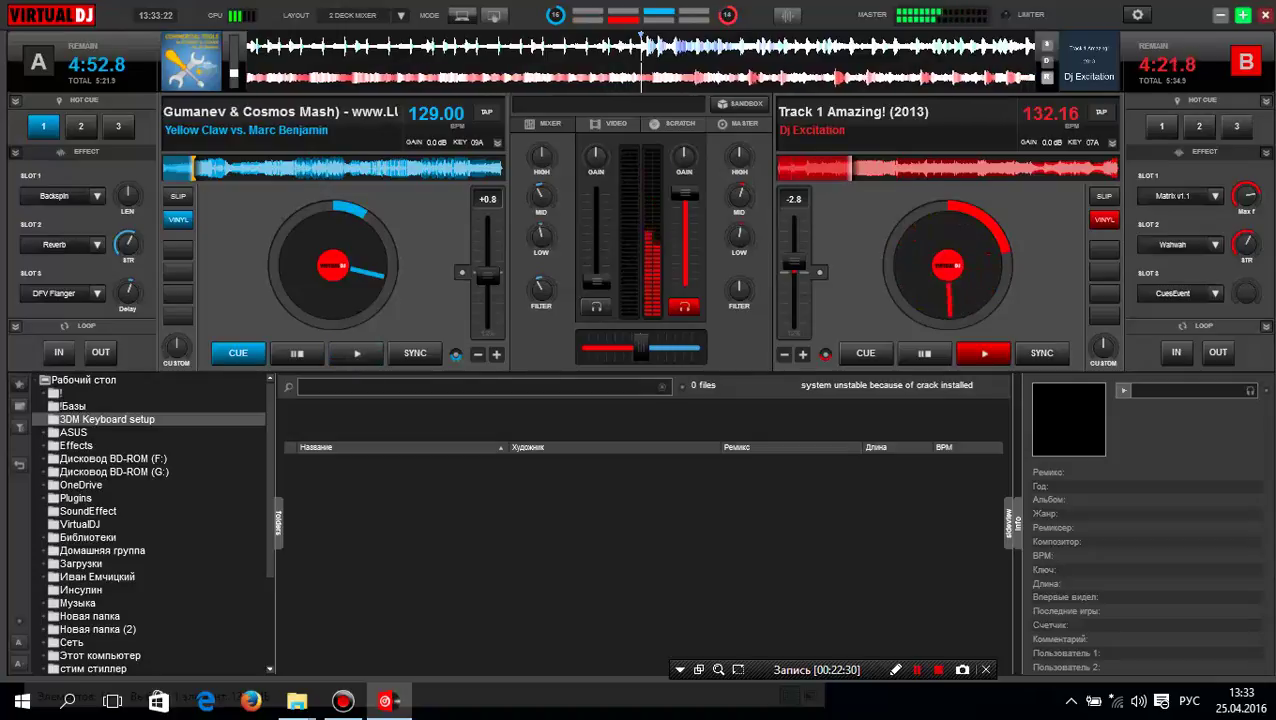
mouse_move(501, 172)
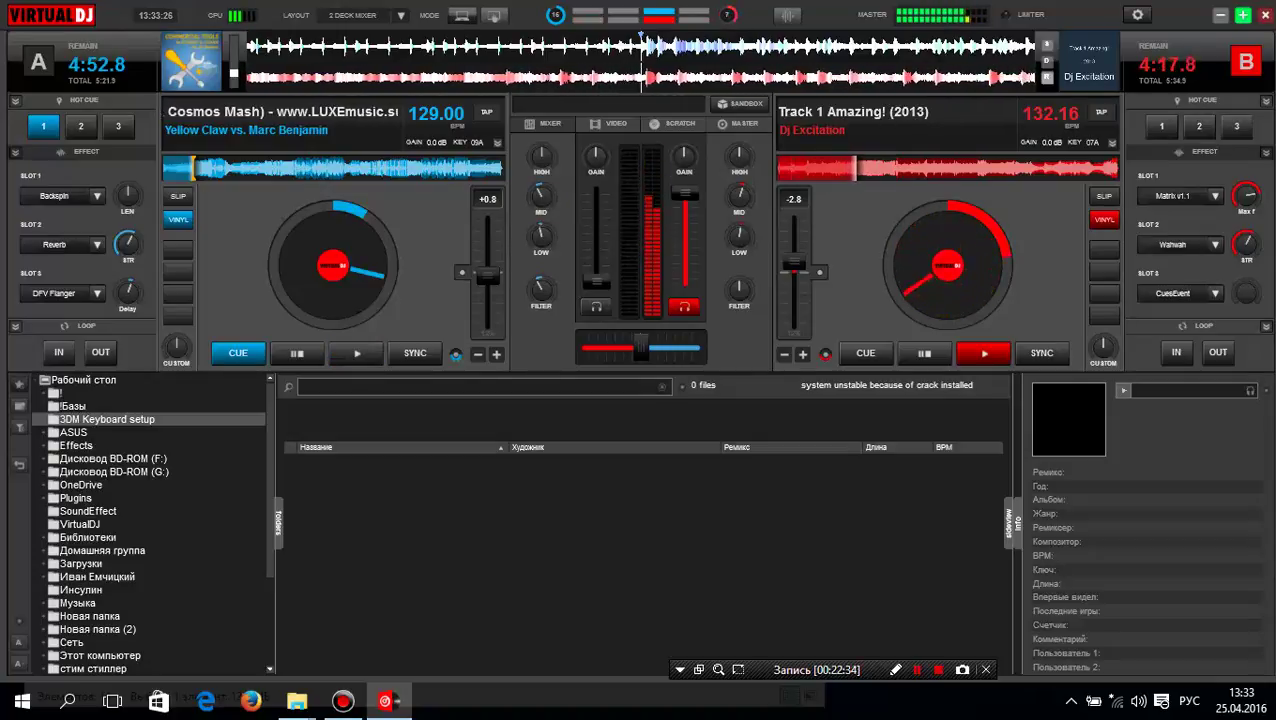
drag(739, 290, 739, 284)
scroll(739, 289, up, 3)
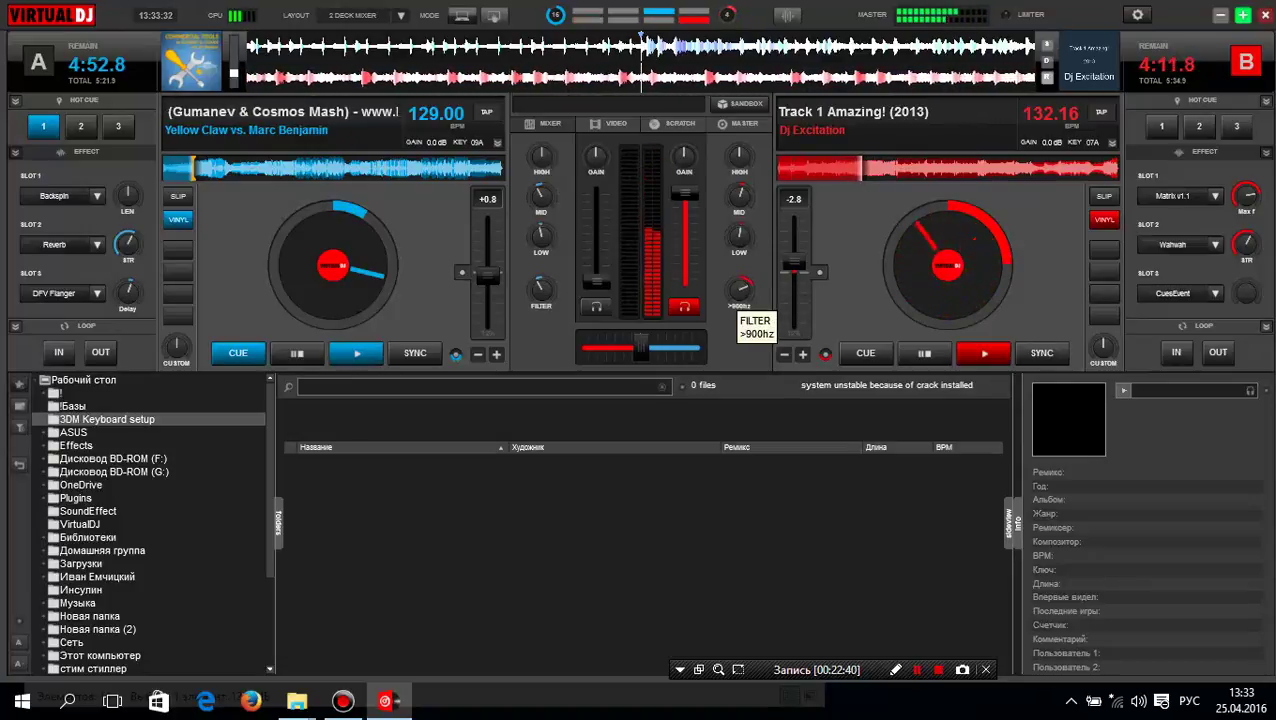
scroll(739, 289, down, 4)
scroll(739, 289, up, 4)
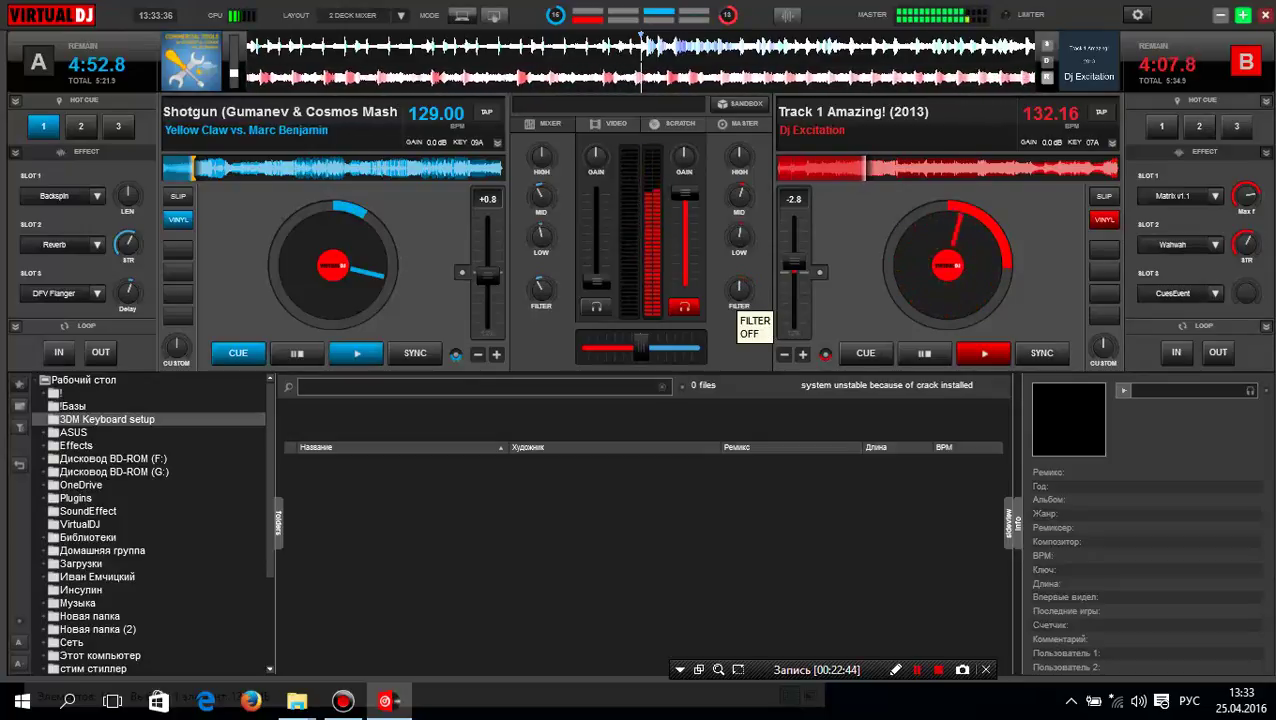
Load the Benassi Bros track Turn Me Up (DJ KUBA & NEITAN Remix) from the Energy folder onto deck A.
key(alt+Tab)
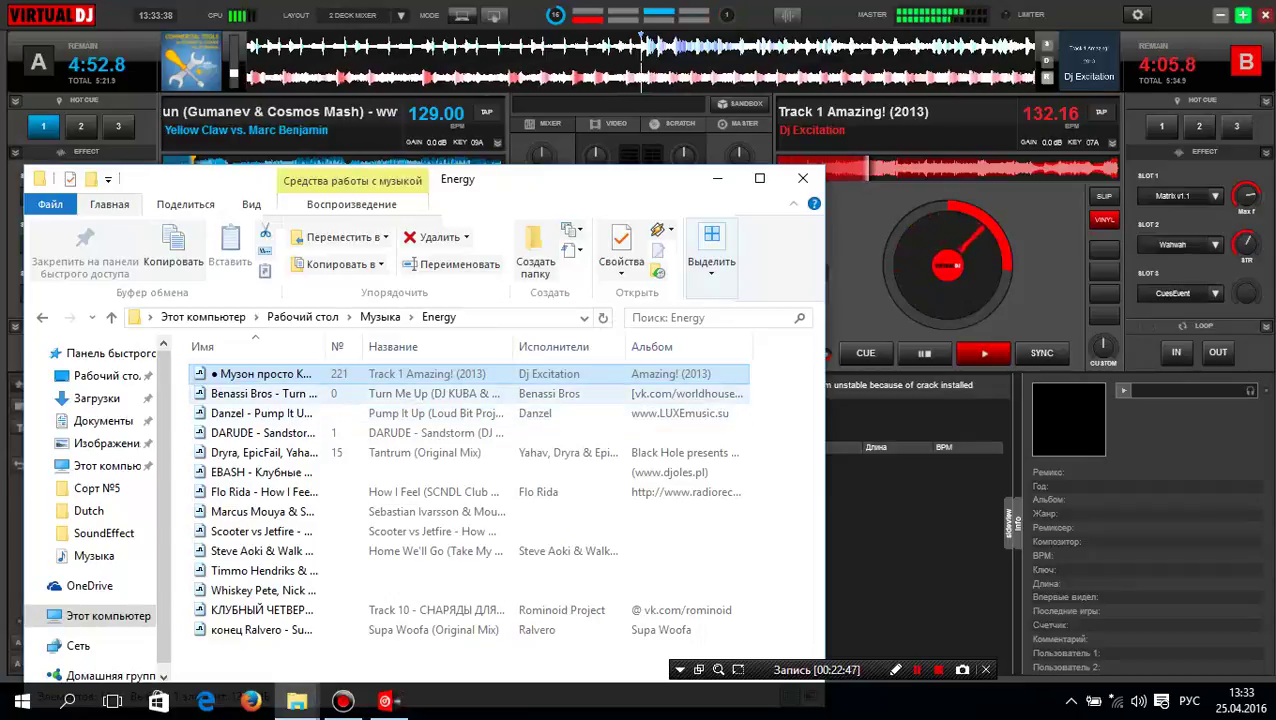
drag(250, 393, 282, 138)
key(alt+Tab)
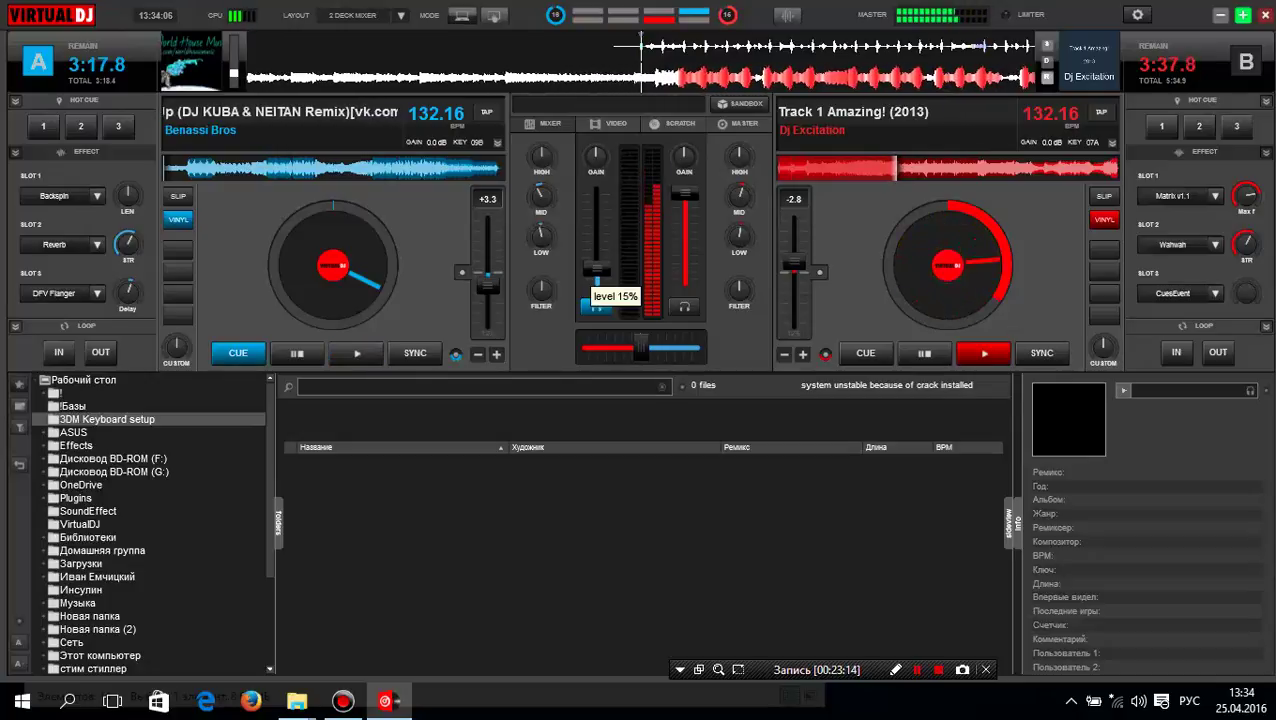
Start deck A, raise its volume to full, and fade deck B's volume down to zero.
key(space)
drag(597, 269, 597, 244)
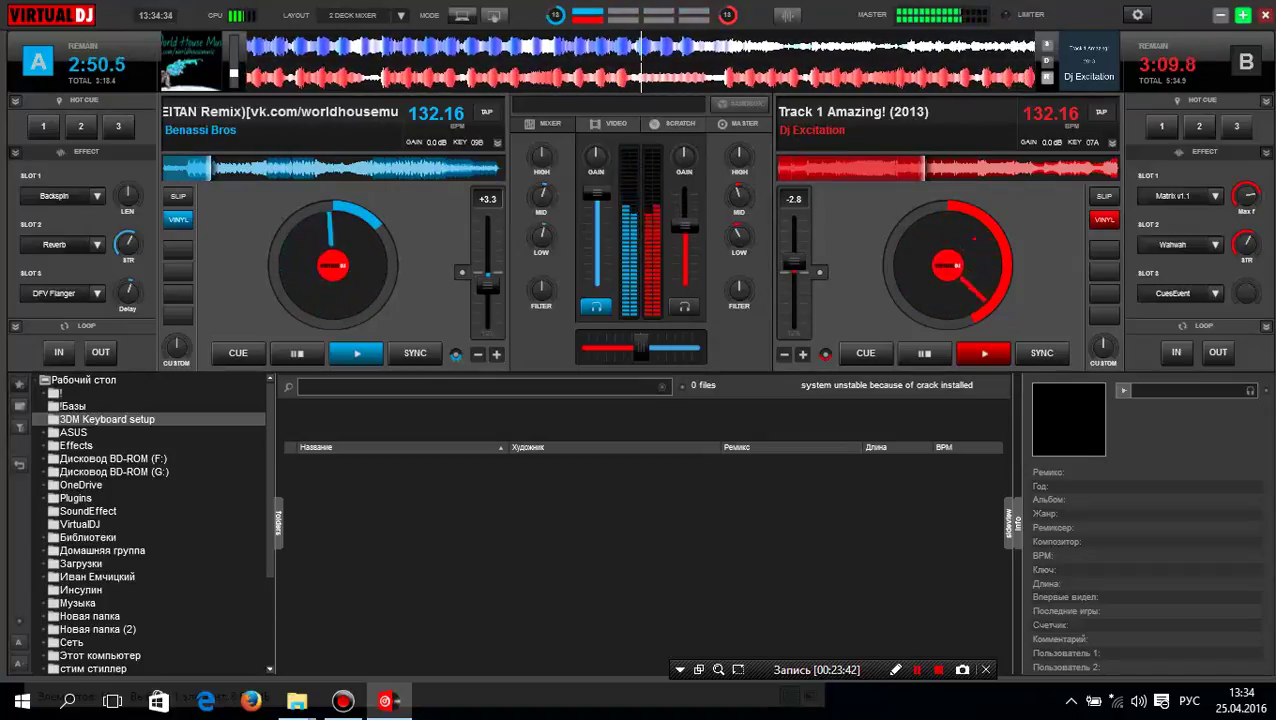
drag(684, 234, 684, 281)
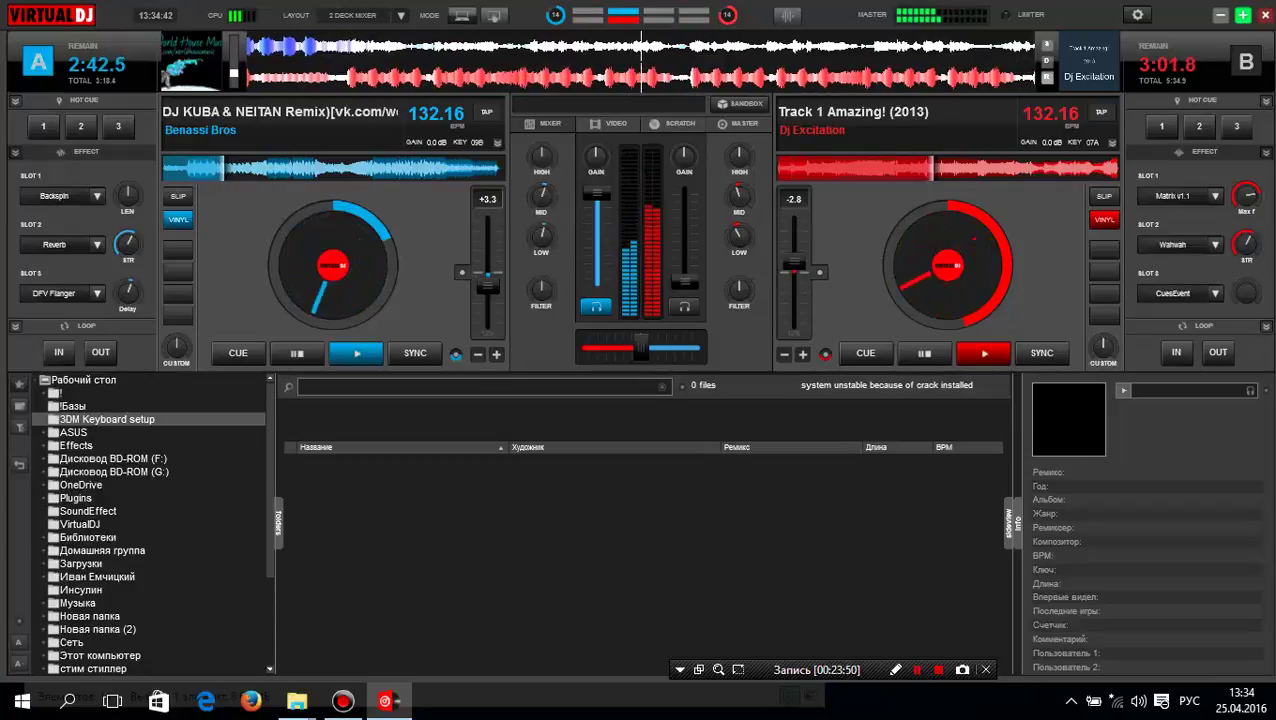
Load Danzel's Pump It Up (Loud Bit Project Radio Edit) from the Energy folder onto deck B.
key(alt+Tab)
drag(286, 412, 945, 268)
key(alt+Tab)
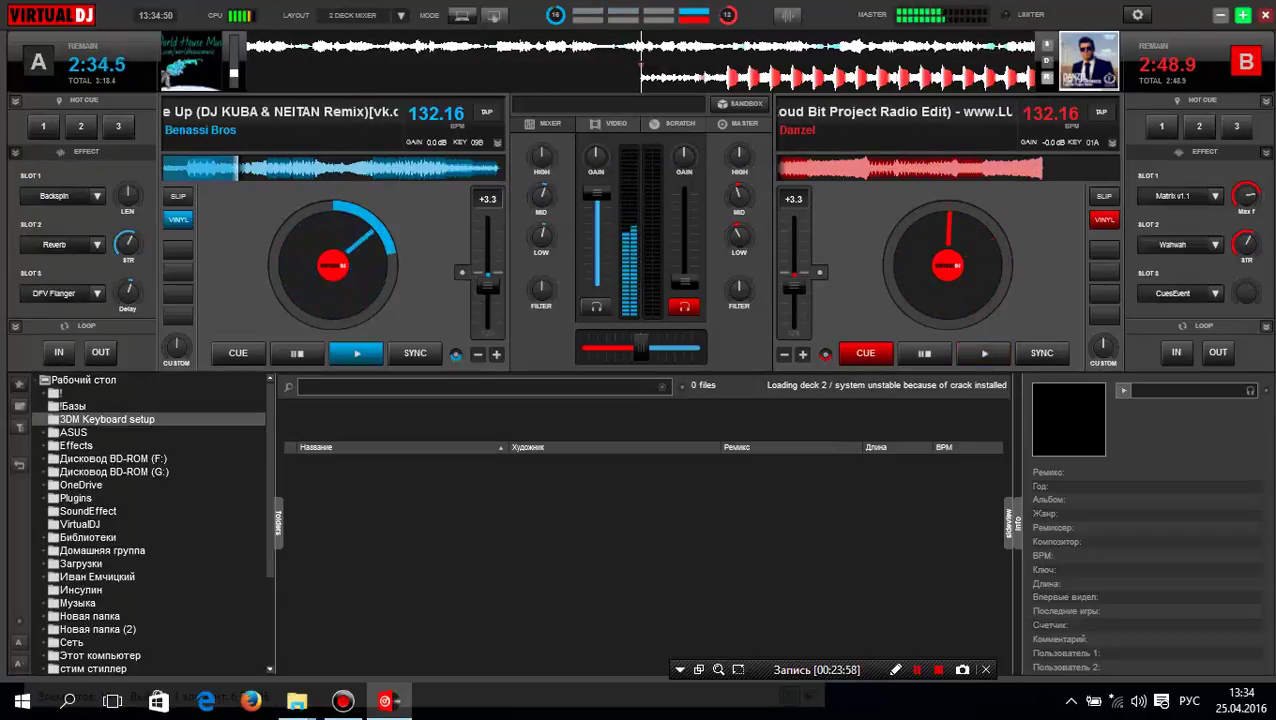
Play the opening of Danzel's Pump It Up on deck B and pause it near its first beat to cue it.
key(space)
key(space)
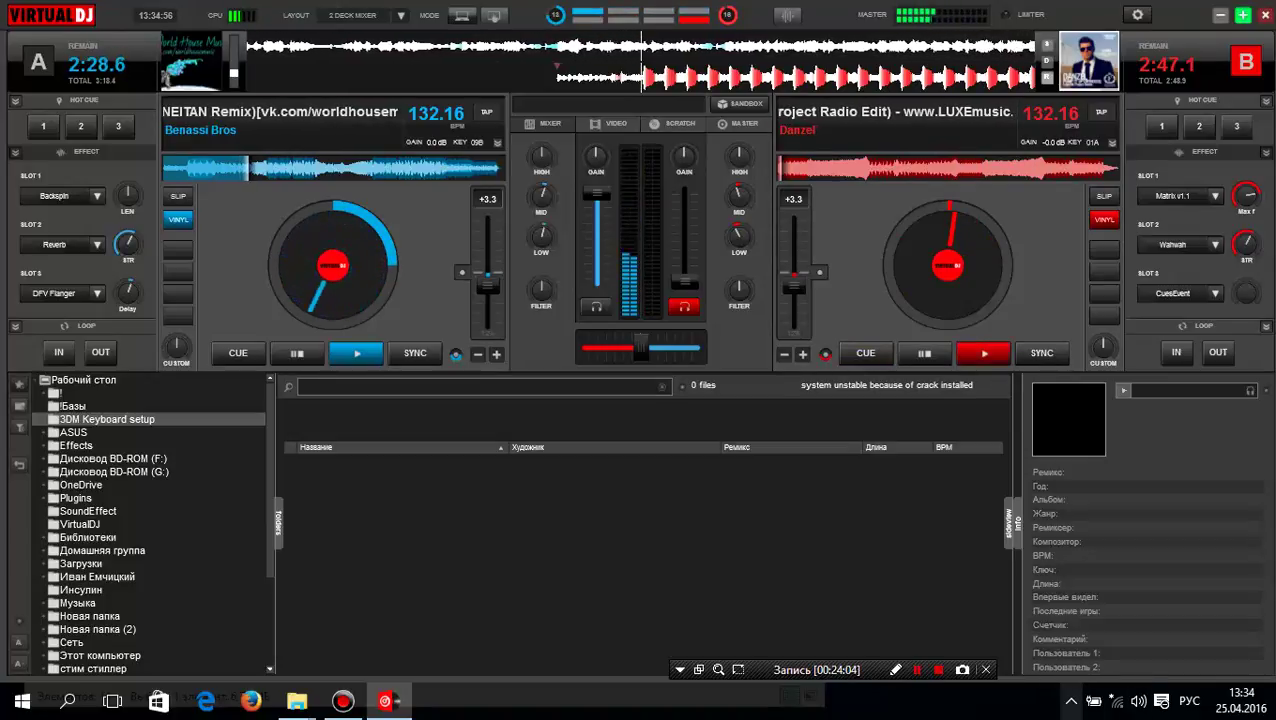
click(1071, 701)
click(1071, 701)
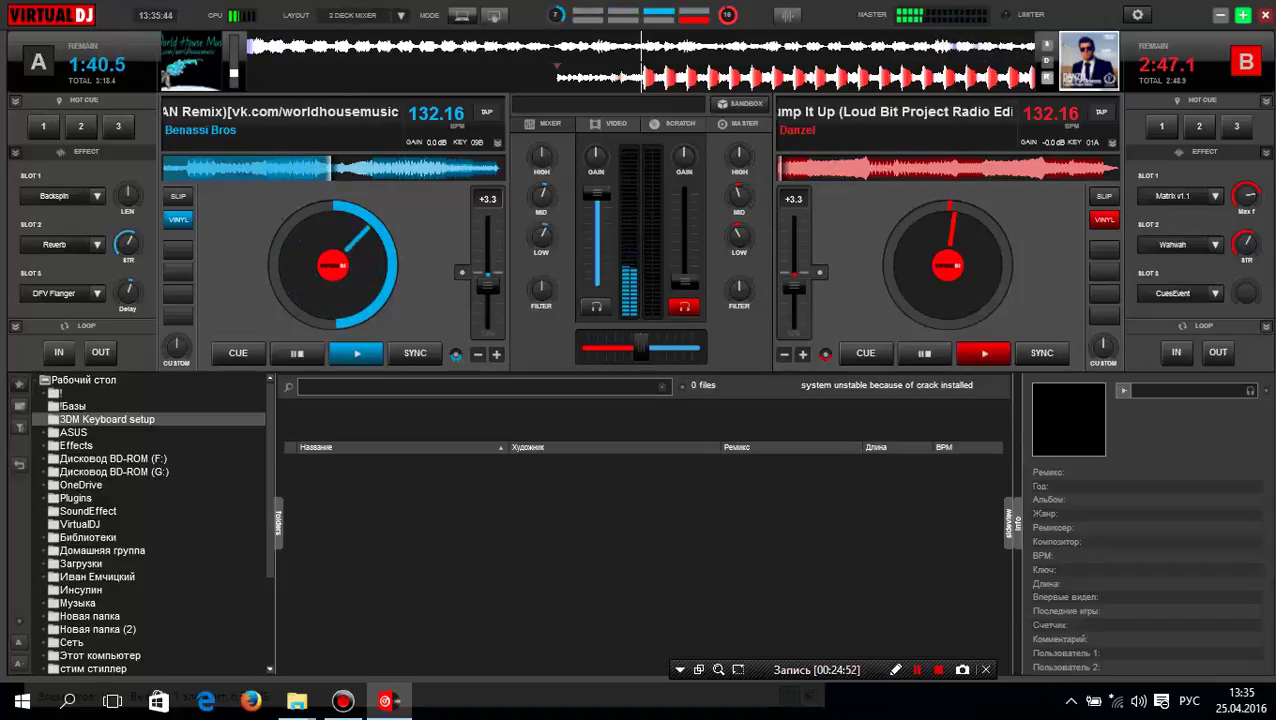
Turn deck A's filter down slightly to <16kHz and choose AutoCut for its second effect slot.
mouse_move(543, 290)
mouse_down()
mouse_move(543, 265)
mouse_move(541, 300)
mouse_up()
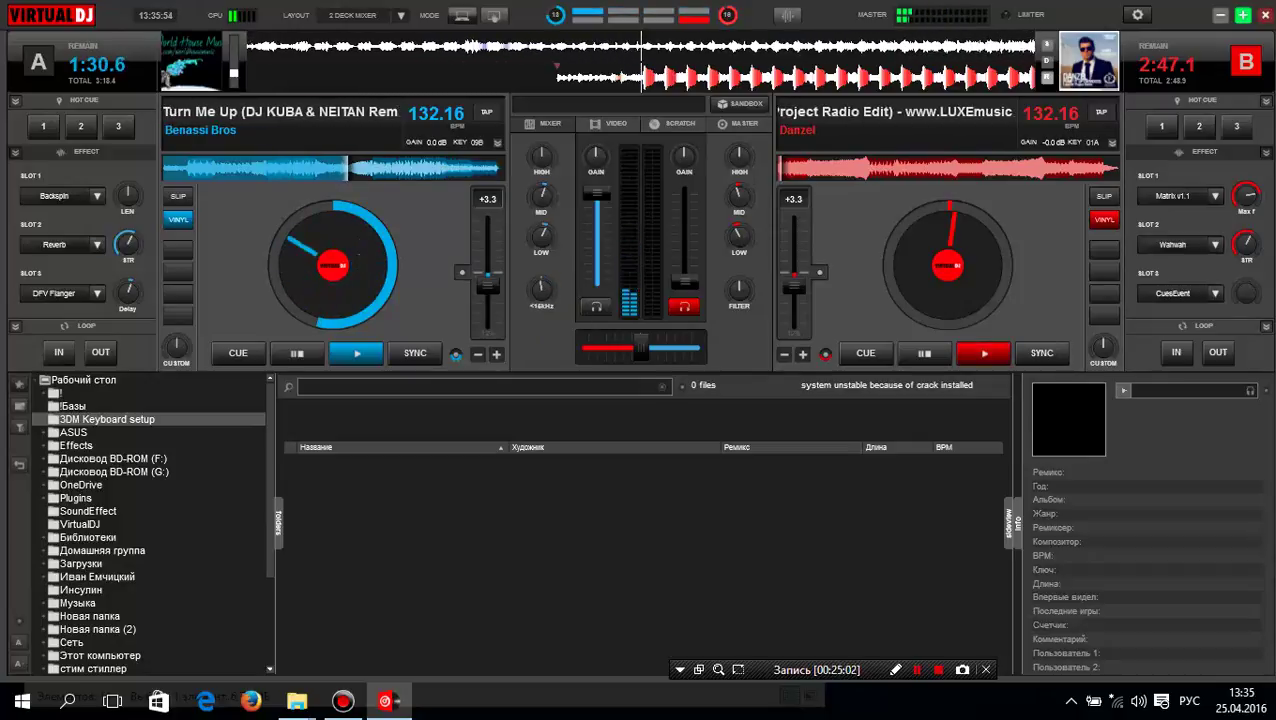
click(96, 244)
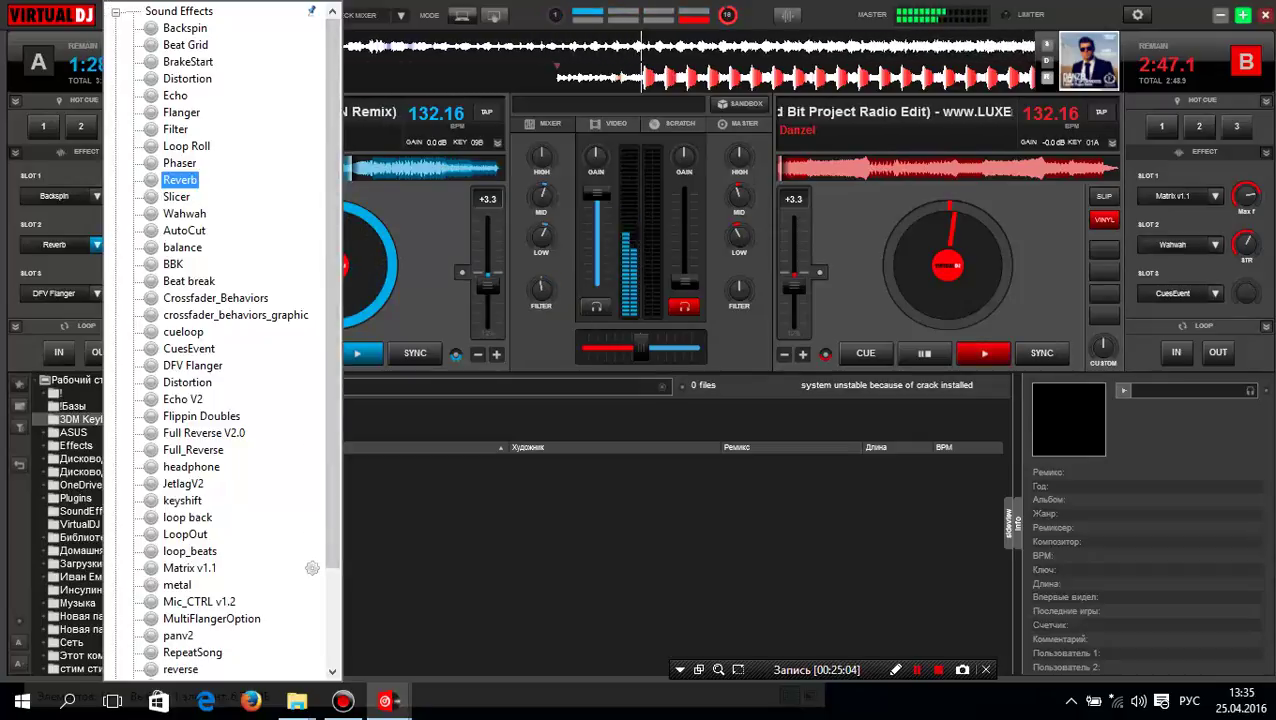
click(184, 230)
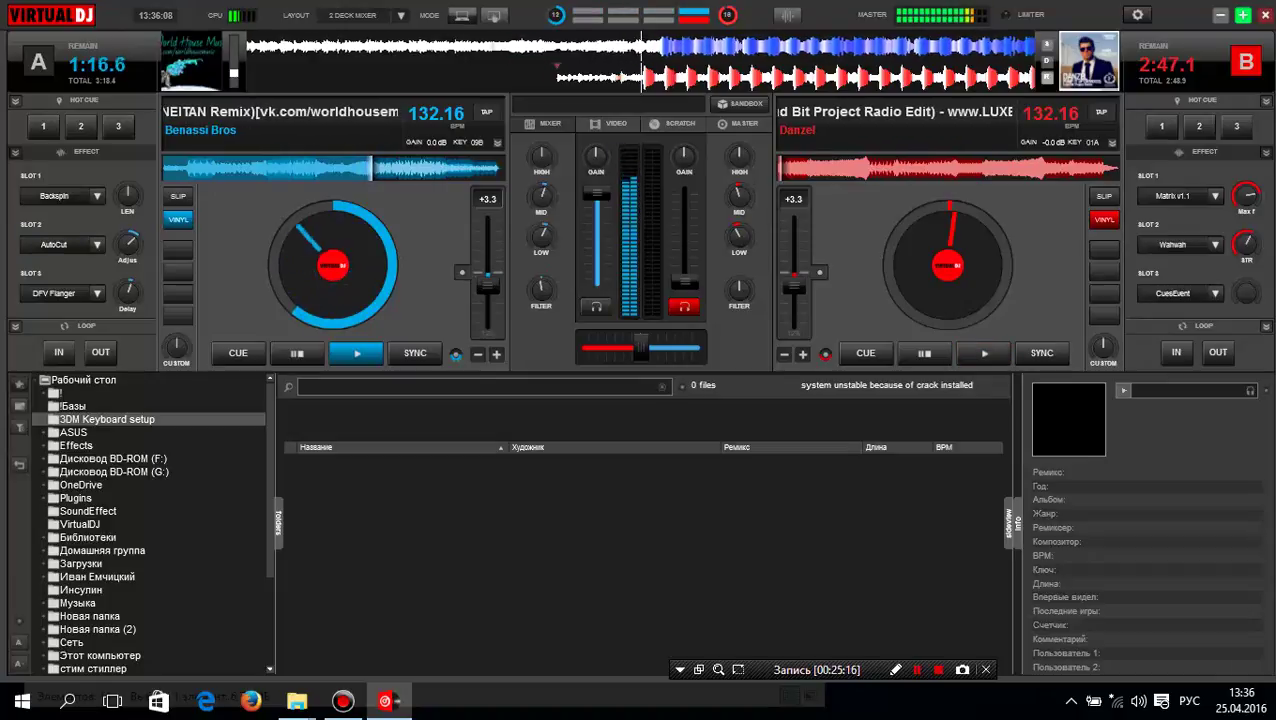
Start Pump It Up on deck B, raise its volume to full, and fade deck A's volume down to zero.
mouse_move(594, 217)
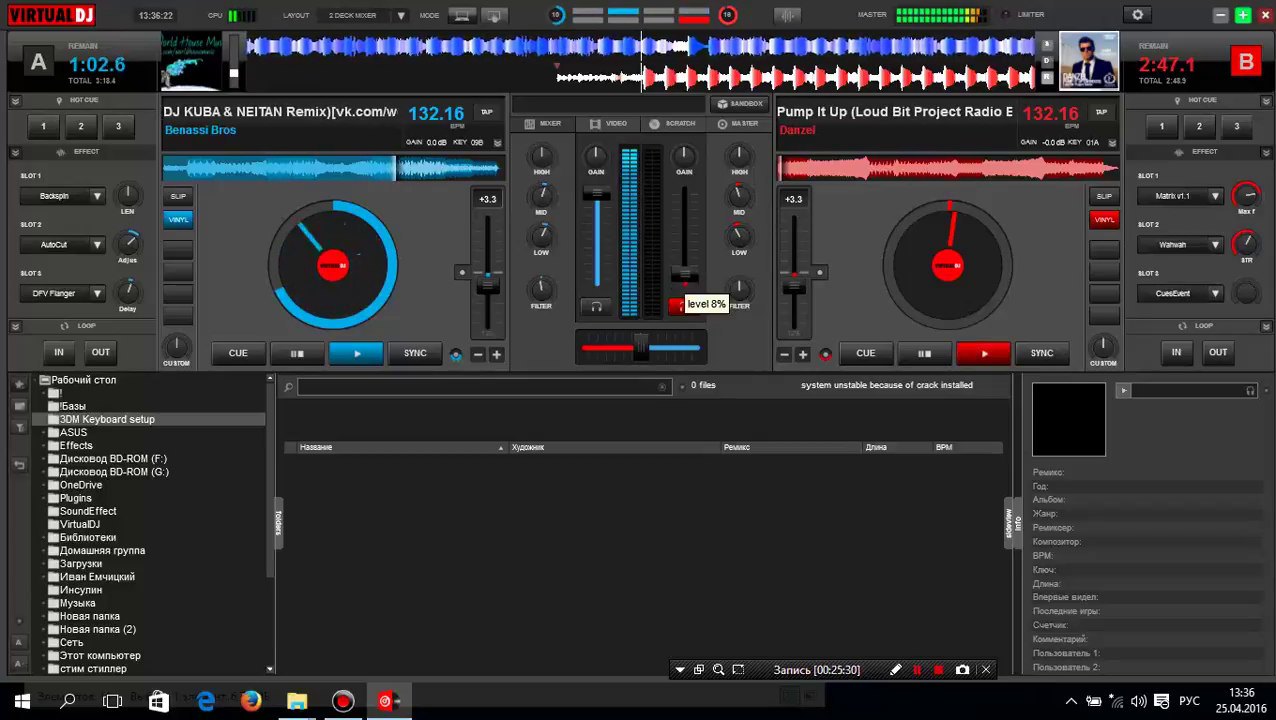
key(space)
drag(685, 274, 685, 248)
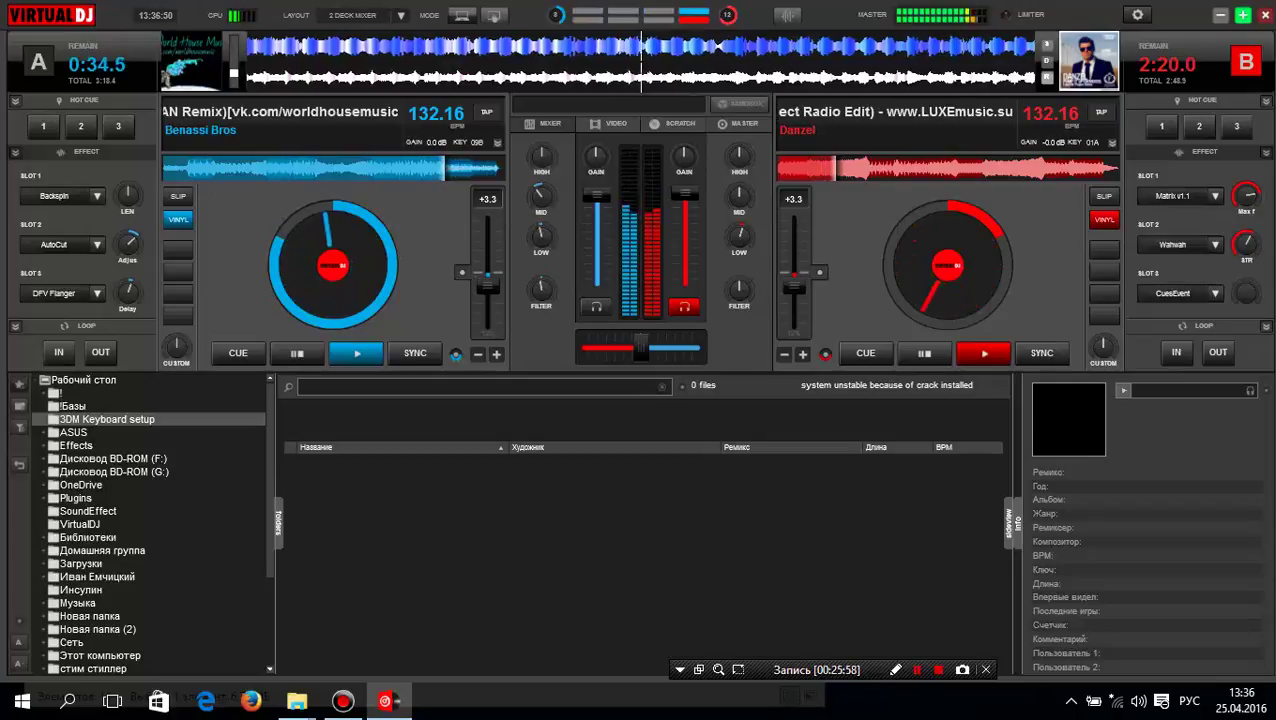
drag(597, 196, 597, 208)
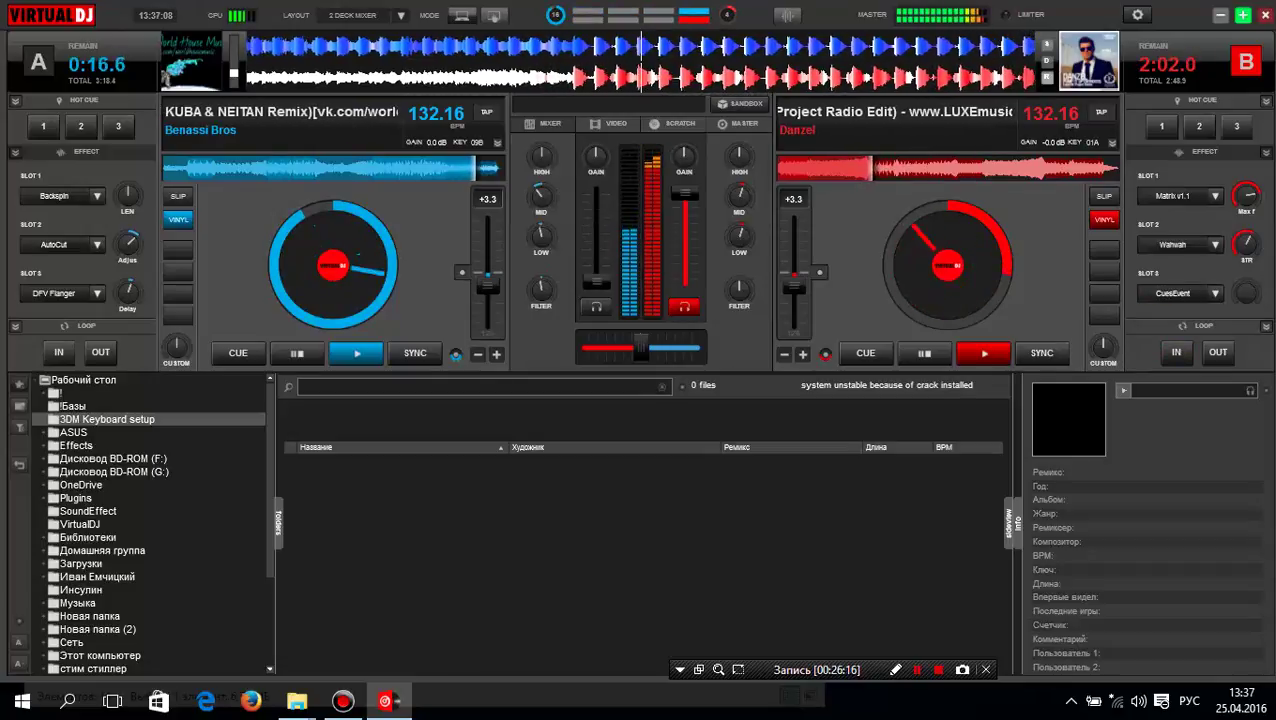
Load DARUDE - Sandstorm (DJ KUBA & NEITAN Mashup) from the Energy folder onto deck A and put the folder window away.
key(alt+Tab)
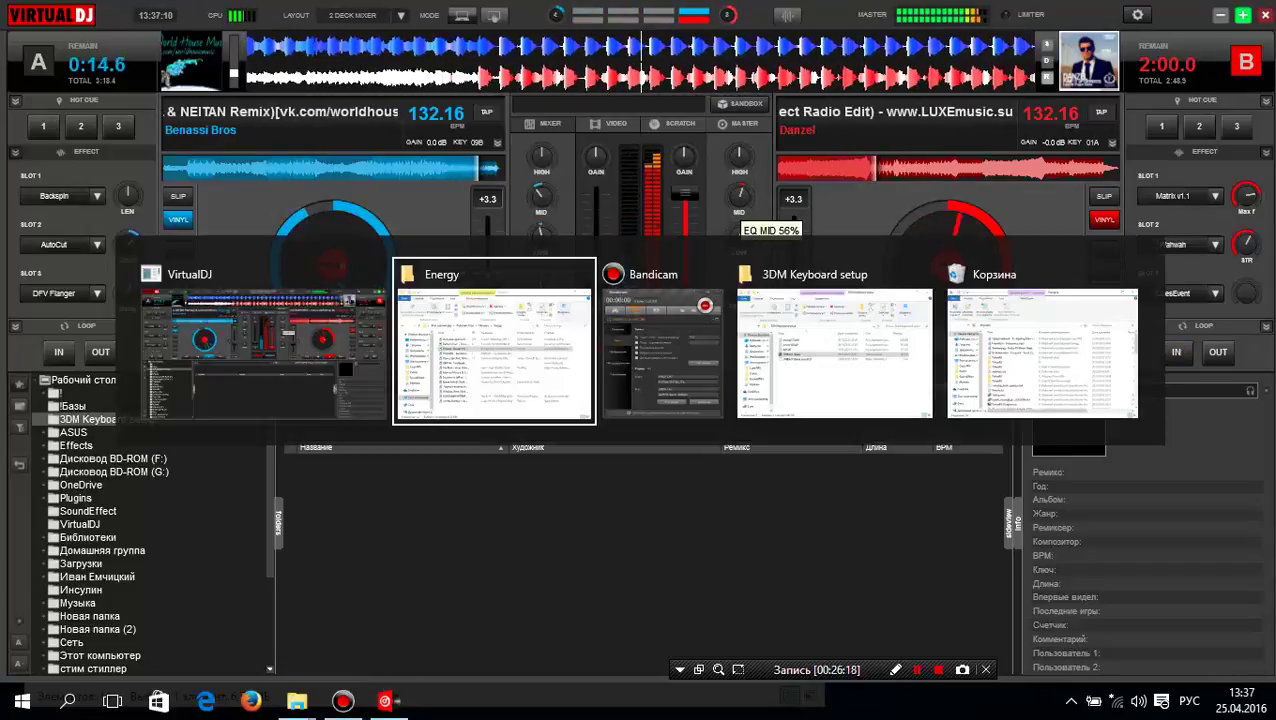
drag(560, 179, 959, 120)
drag(662, 374, 333, 265)
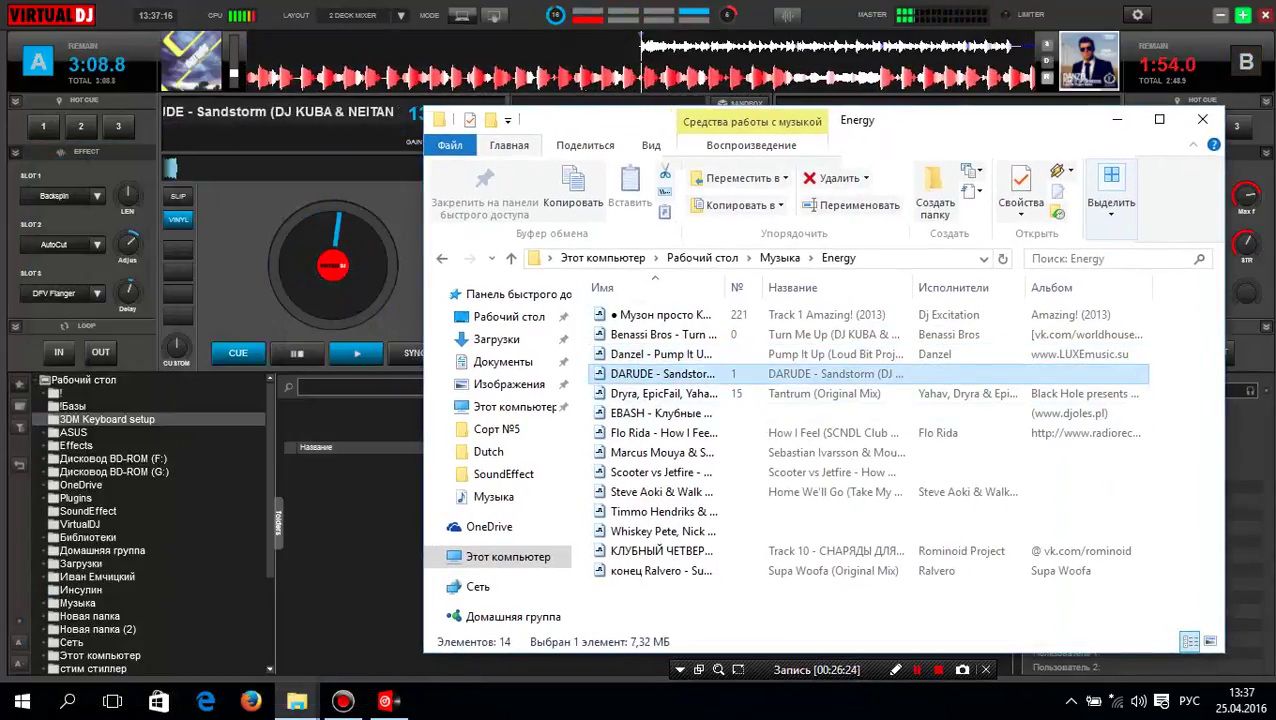
click(1117, 120)
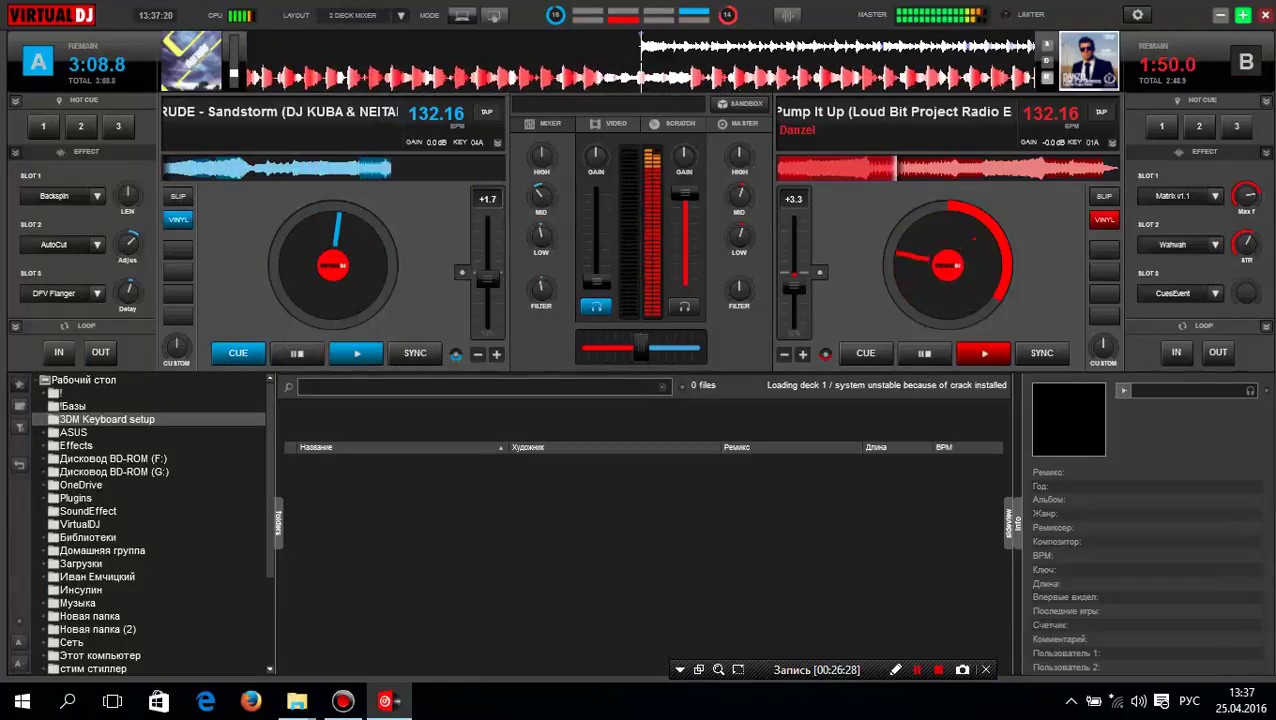
Lower deck A's low EQ to 36%.
drag(541, 235, 541, 243)
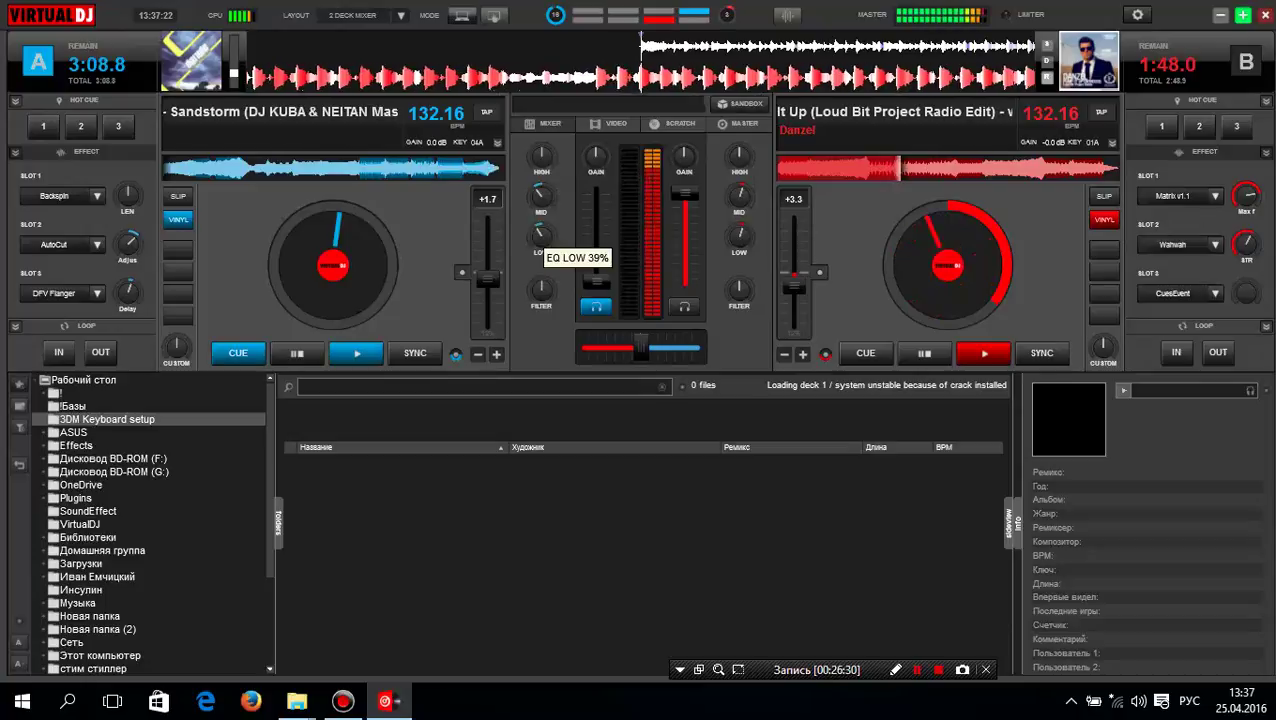
mouse_move(540, 215)
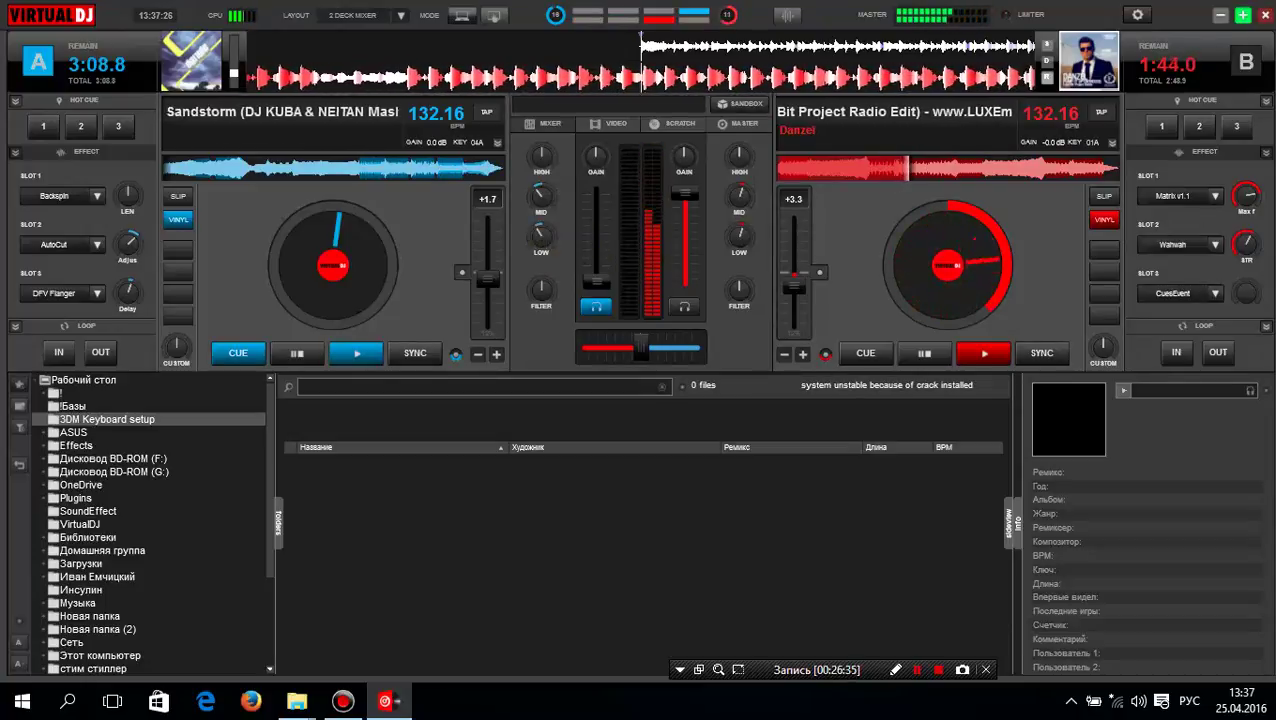
mouse_move(541, 243)
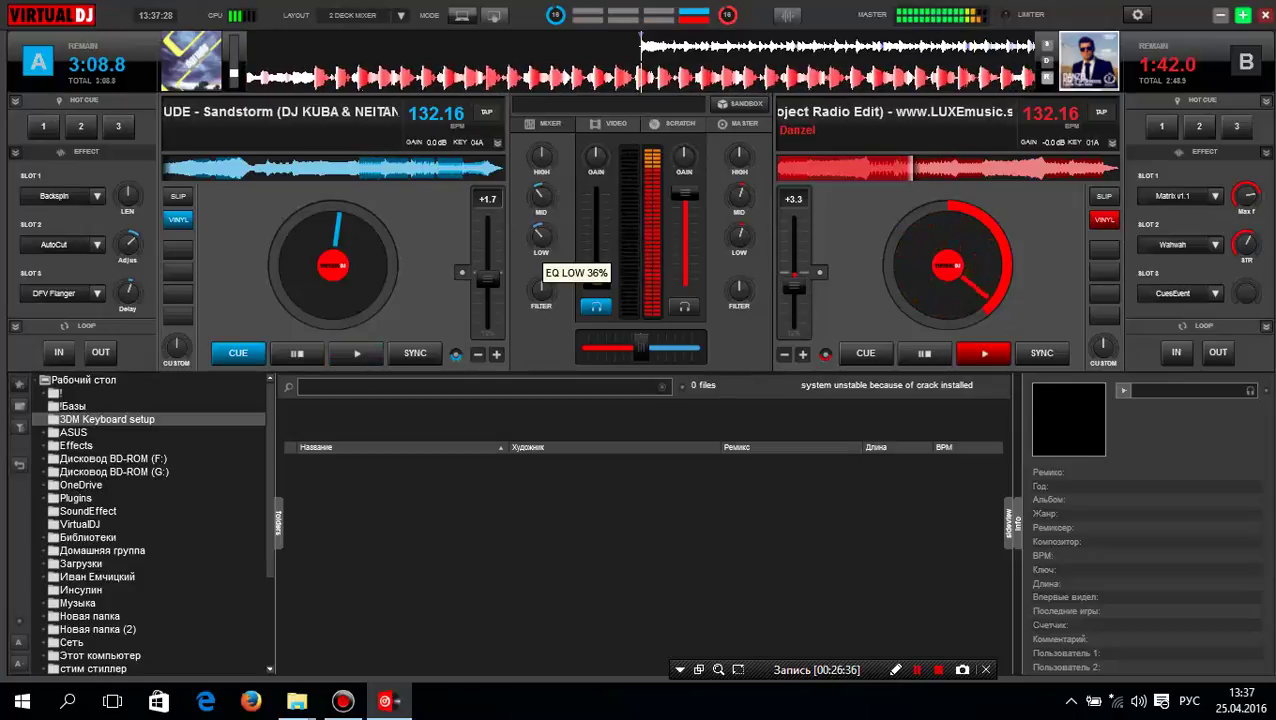
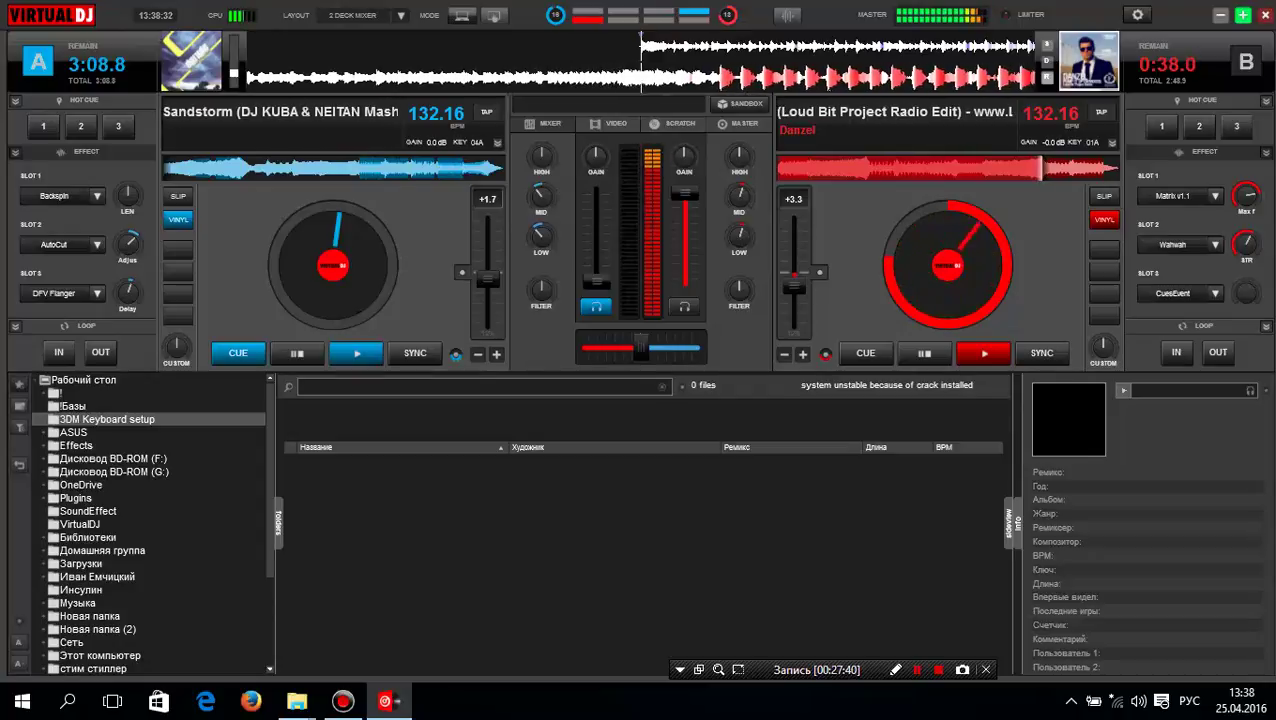
Start Sandstorm on deck A, raise its volume to full, and fade deck B's volume down to zero.
key(space)
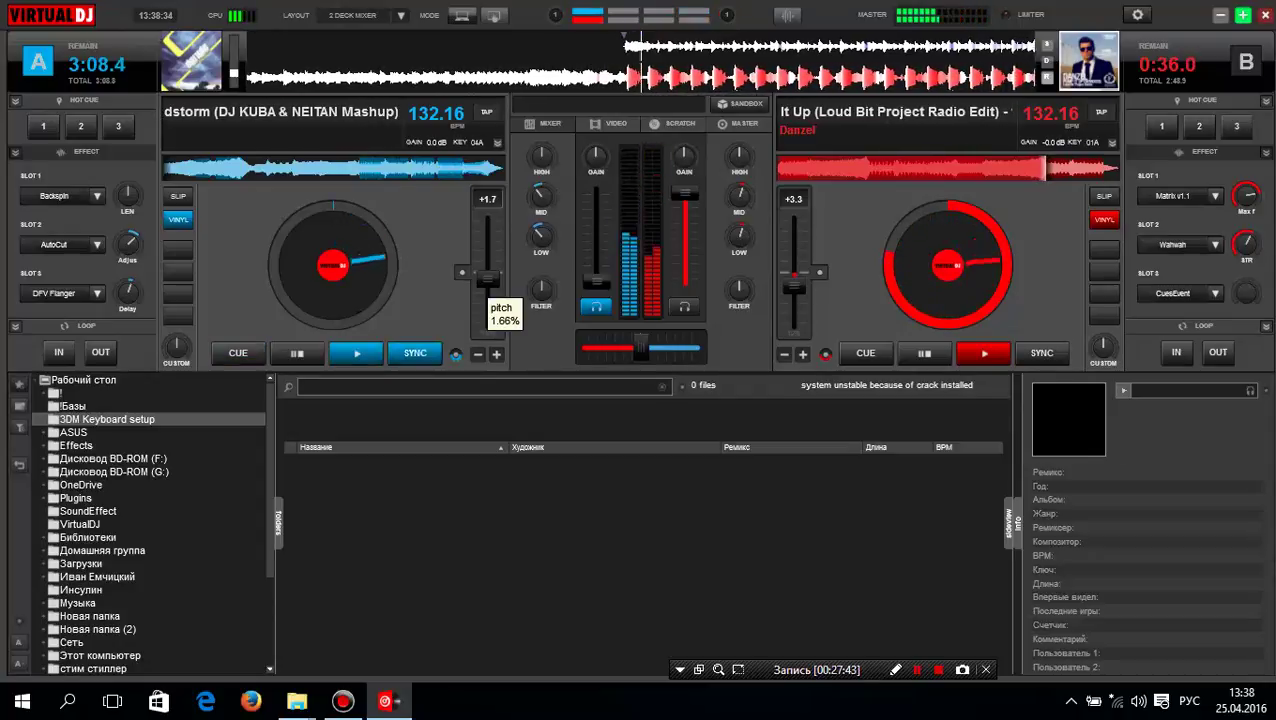
drag(597, 282, 596, 237)
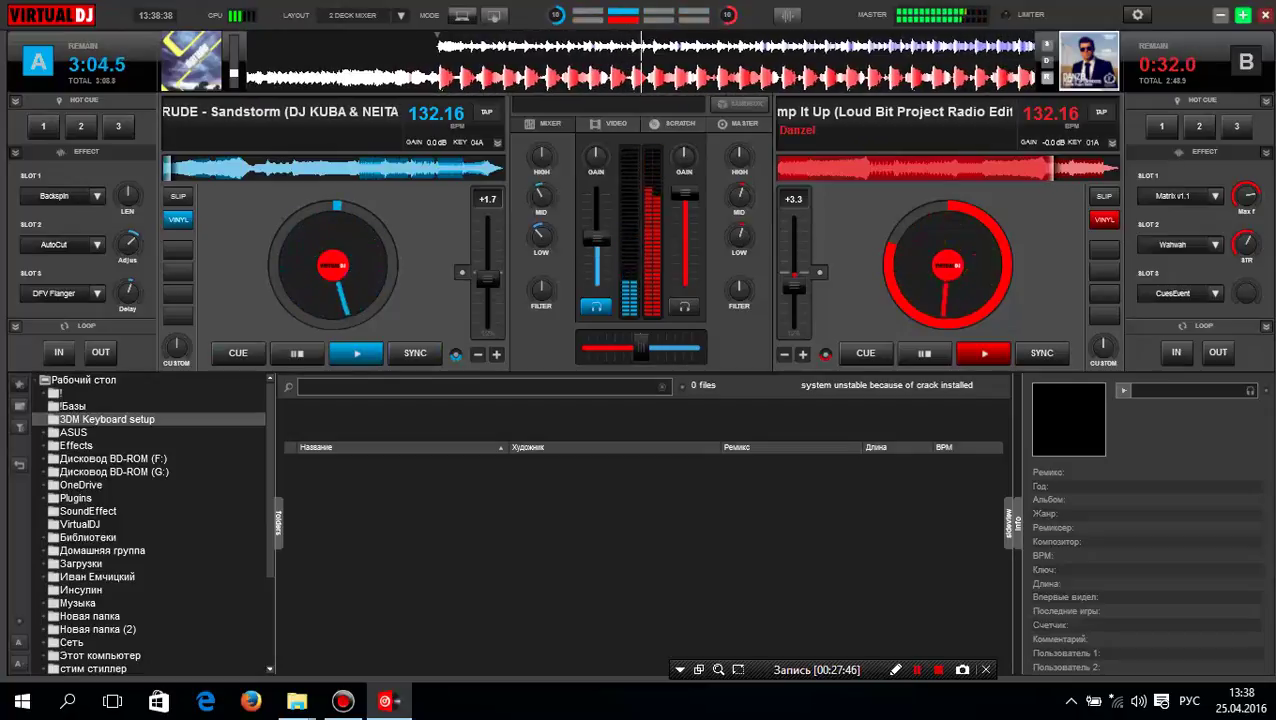
drag(596, 238, 596, 207)
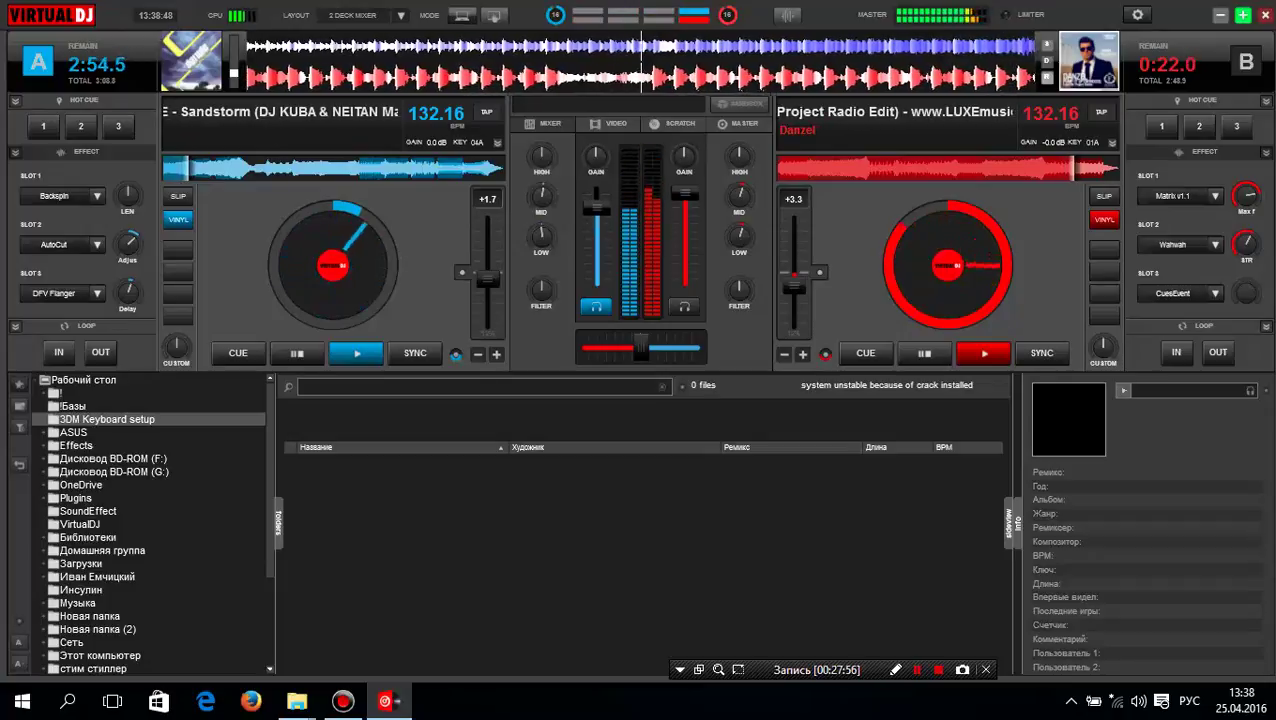
drag(596, 203, 596, 201)
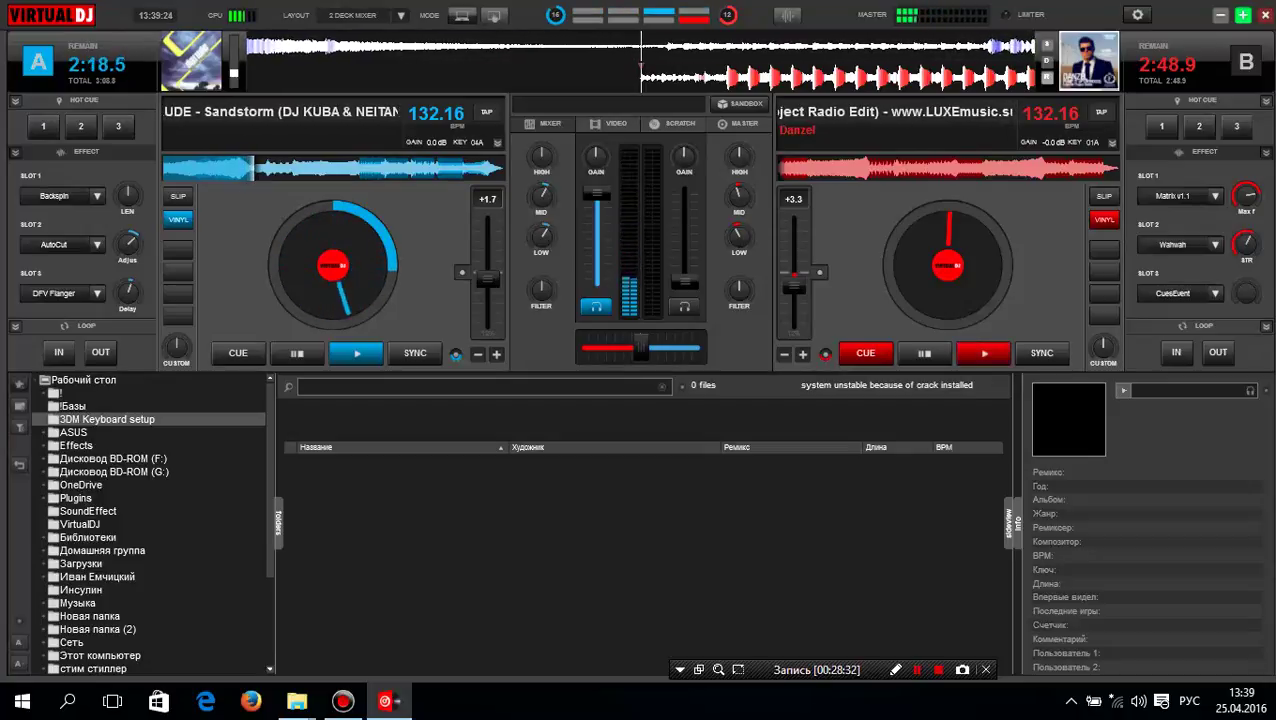
Assign Wahwah to deck A's third effect slot, switch it on, and turn down its strength.
click(97, 293)
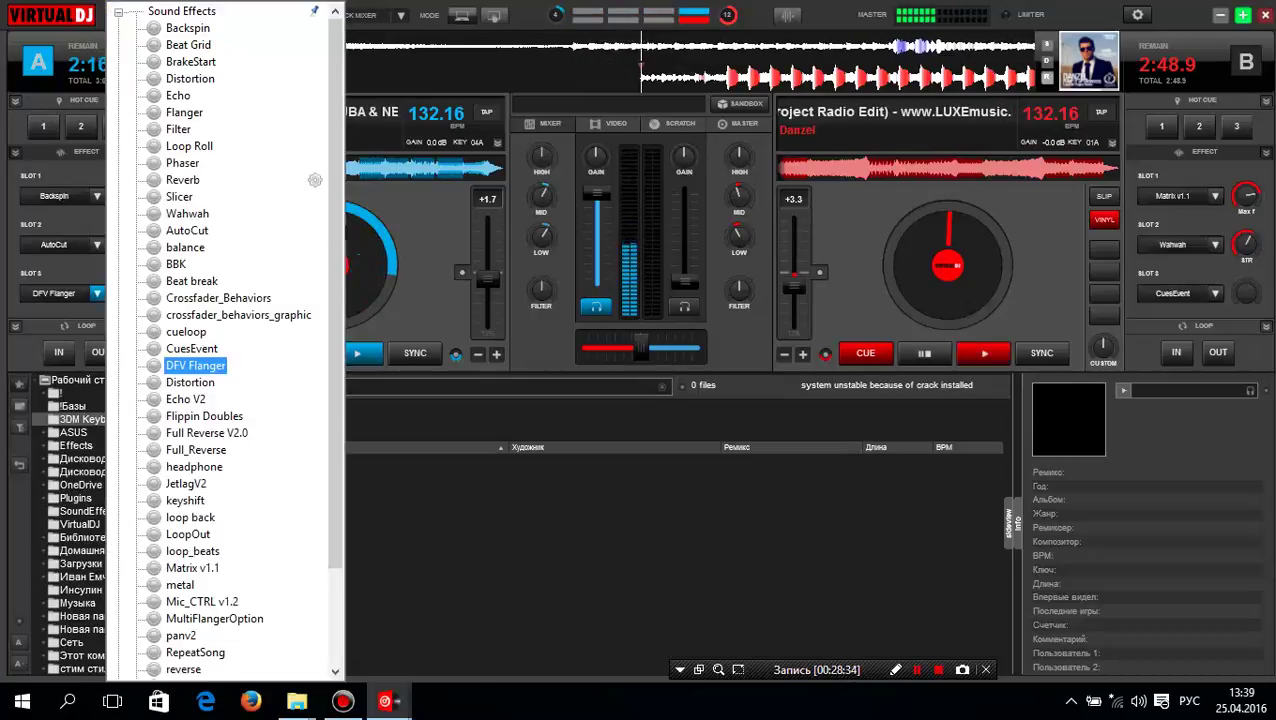
click(313, 196)
click(74, 293)
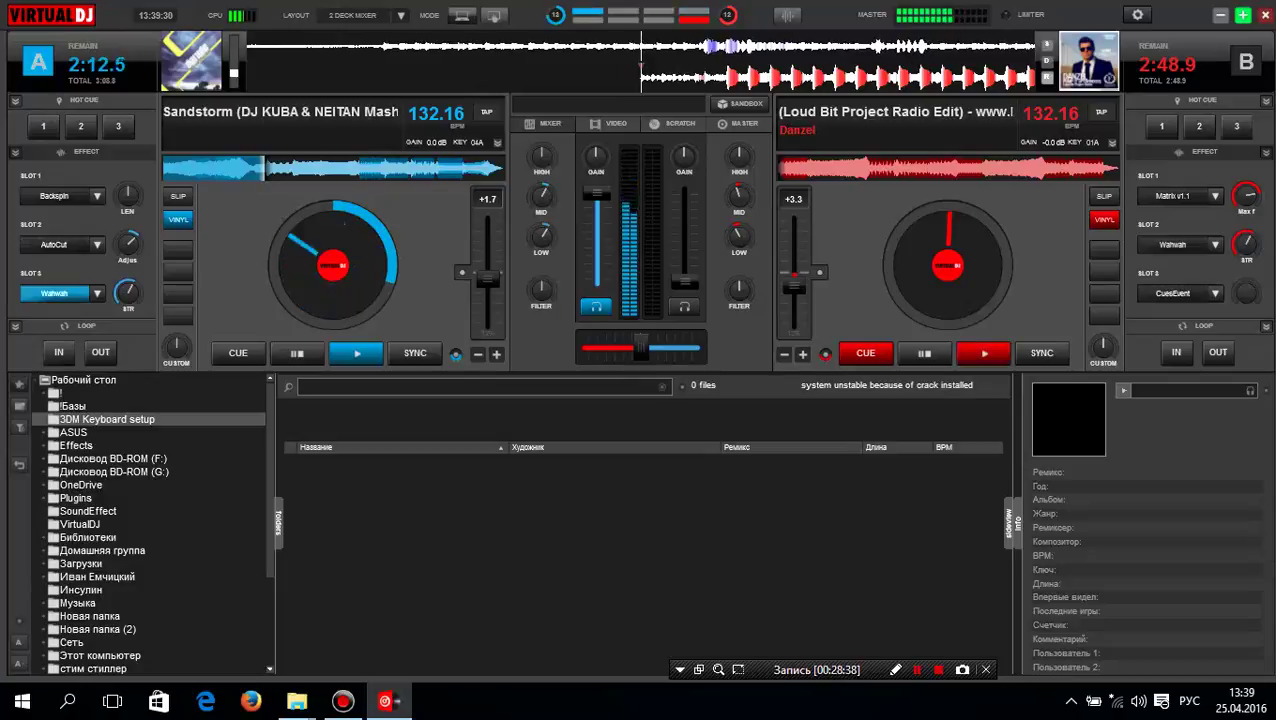
mouse_move(125, 295)
drag(126, 293, 126, 303)
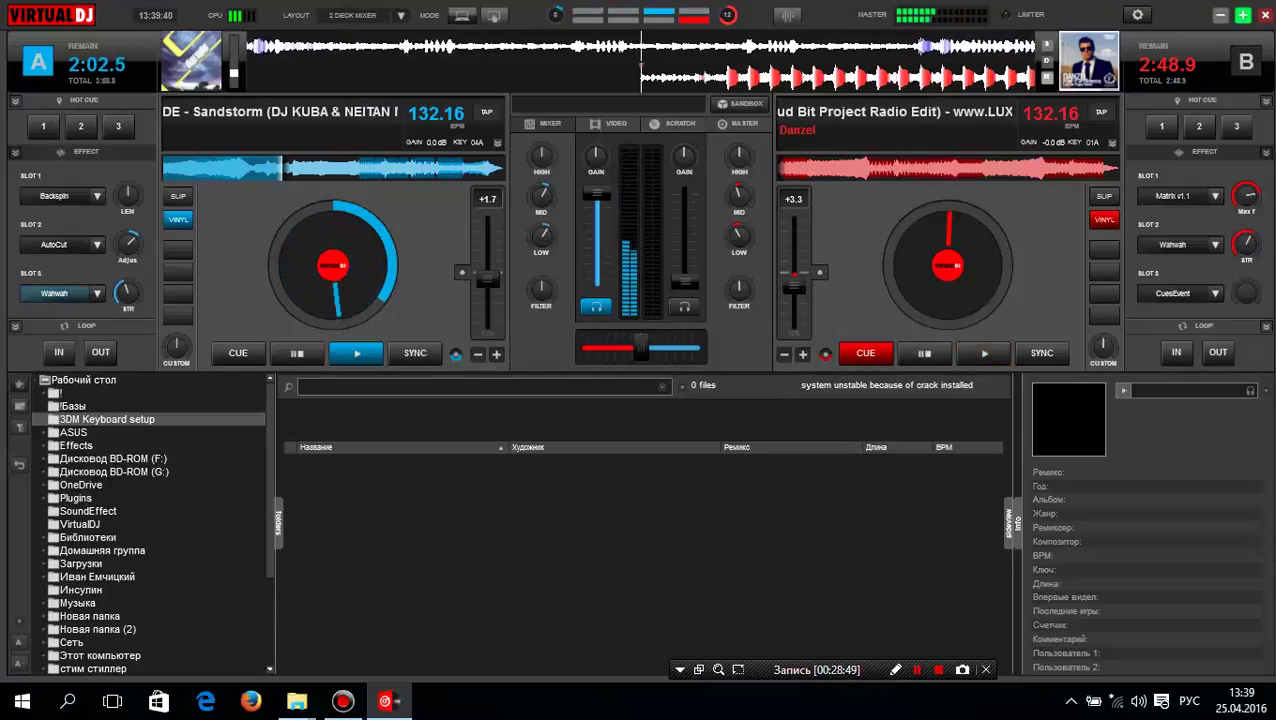
Replace Wahwah with Reverb in deck A's third effect slot and toggle the effect.
click(96, 293)
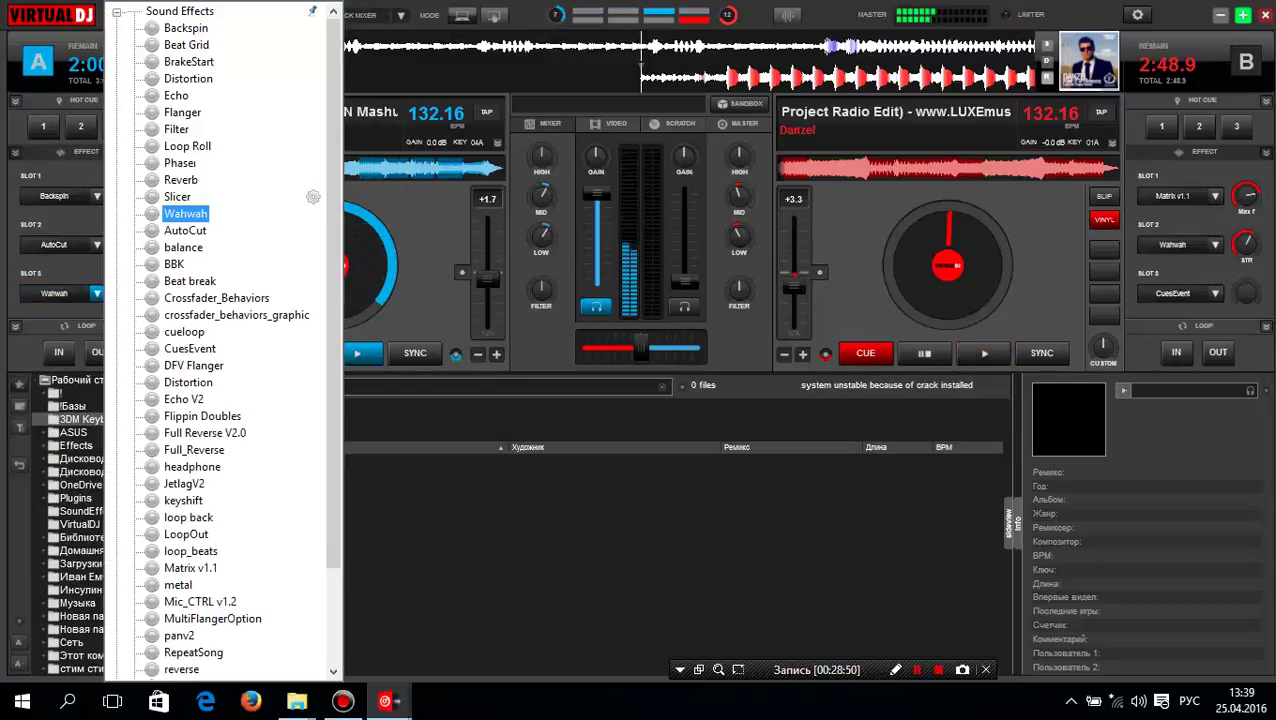
click(313, 180)
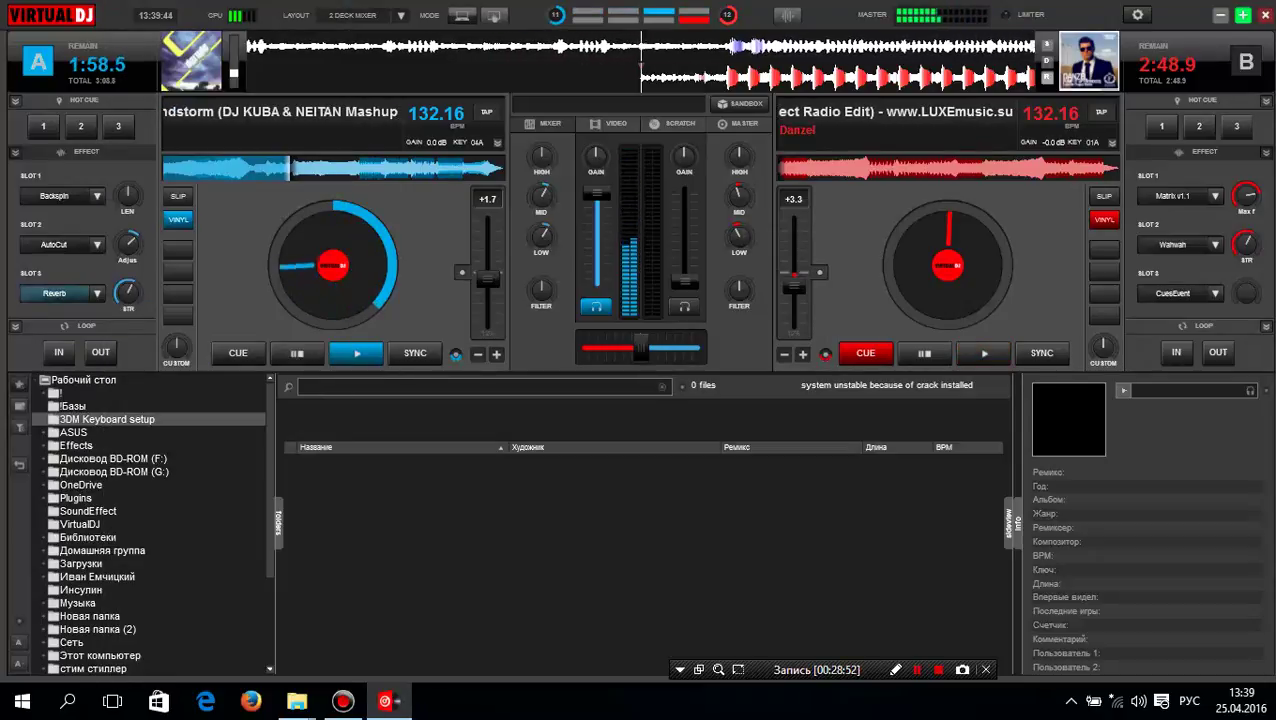
click(55, 293)
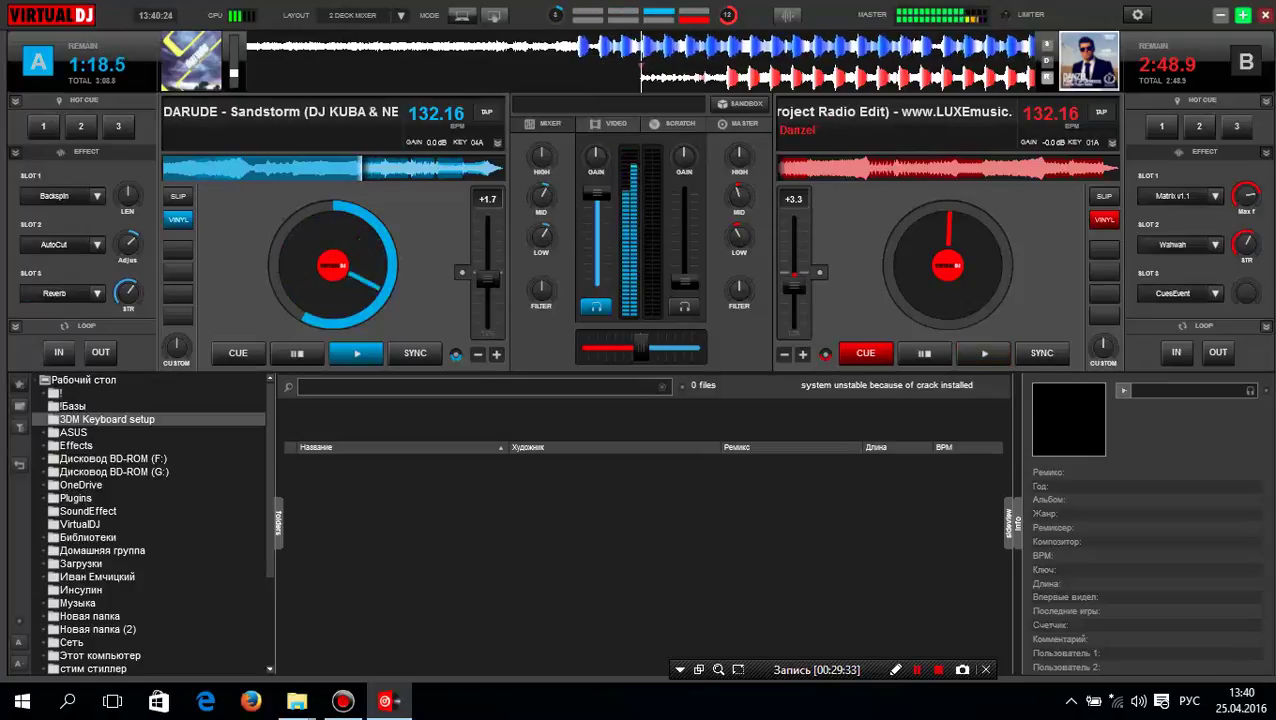
Load Tantrum (Original Mix) from the Energy folder onto deck B and return to the mixer.
key(alt+Tab)
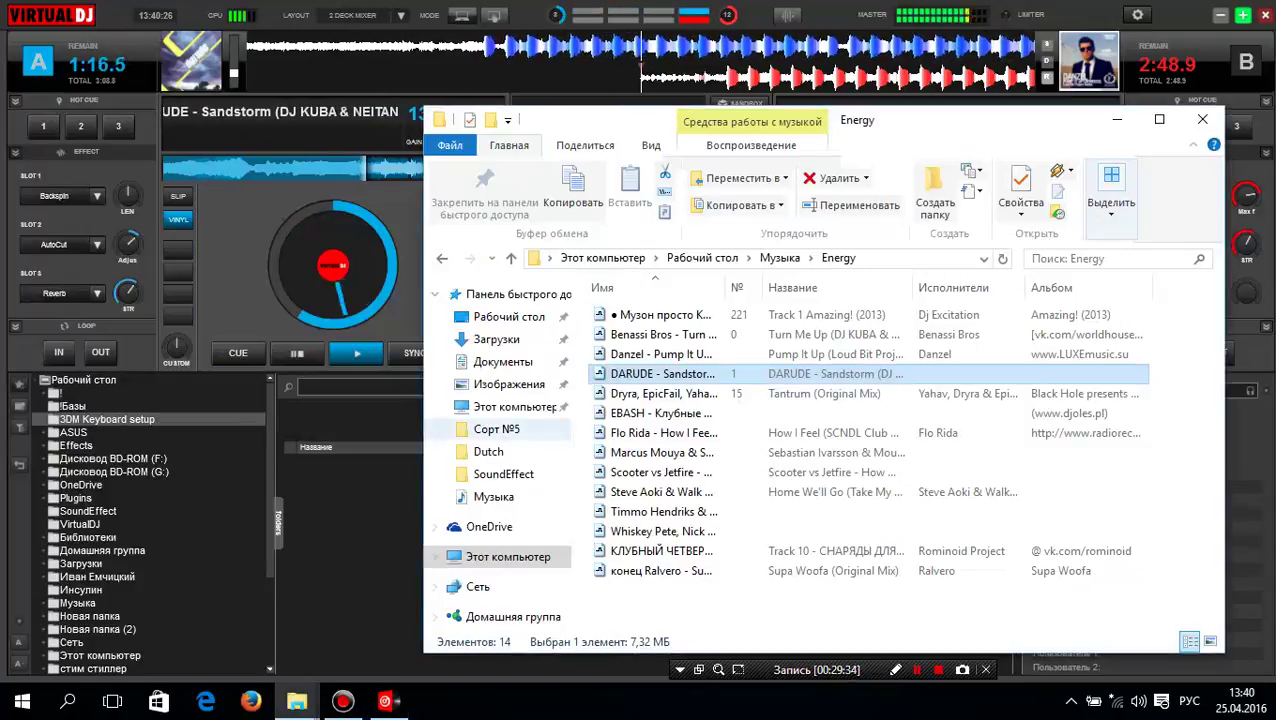
drag(1000, 120, 378, 111)
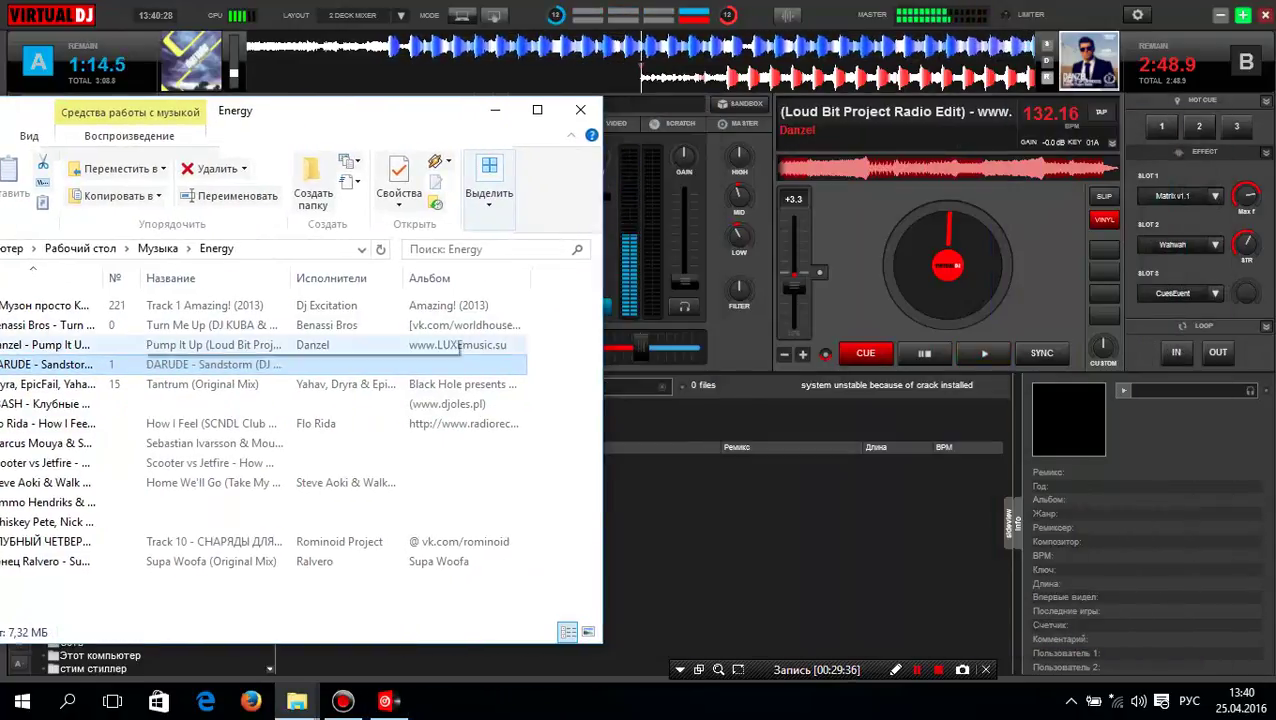
click(430, 384)
drag(430, 384, 946, 265)
key(alt+Tab)
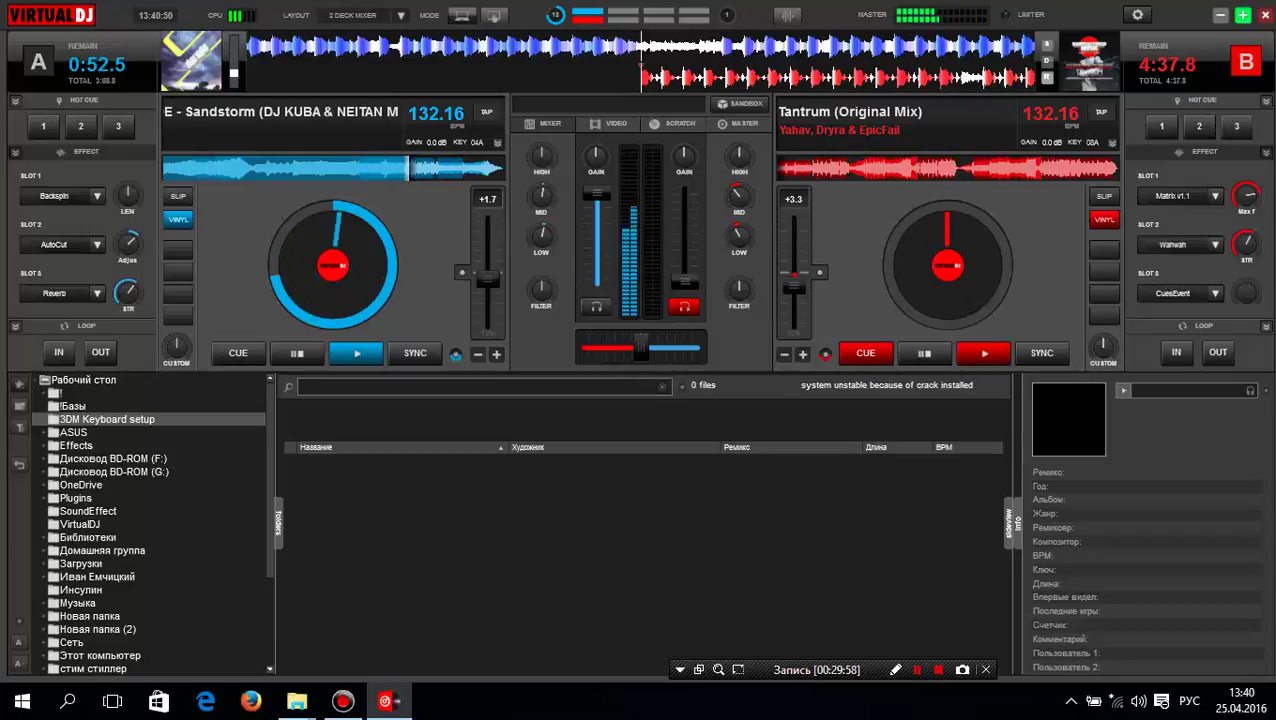
Start Tantrum on deck B, raise its volume to full, and fade deck A's volume down to zero.
key(space)
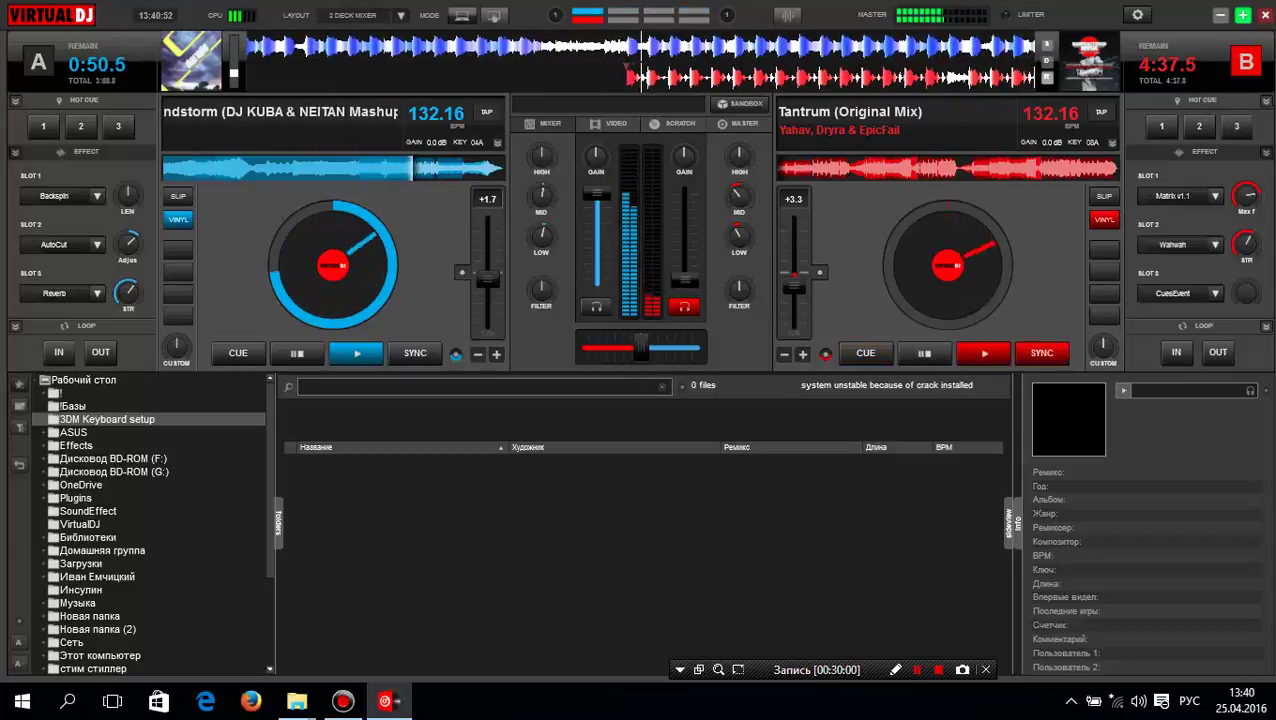
scroll(684, 262, up, 3)
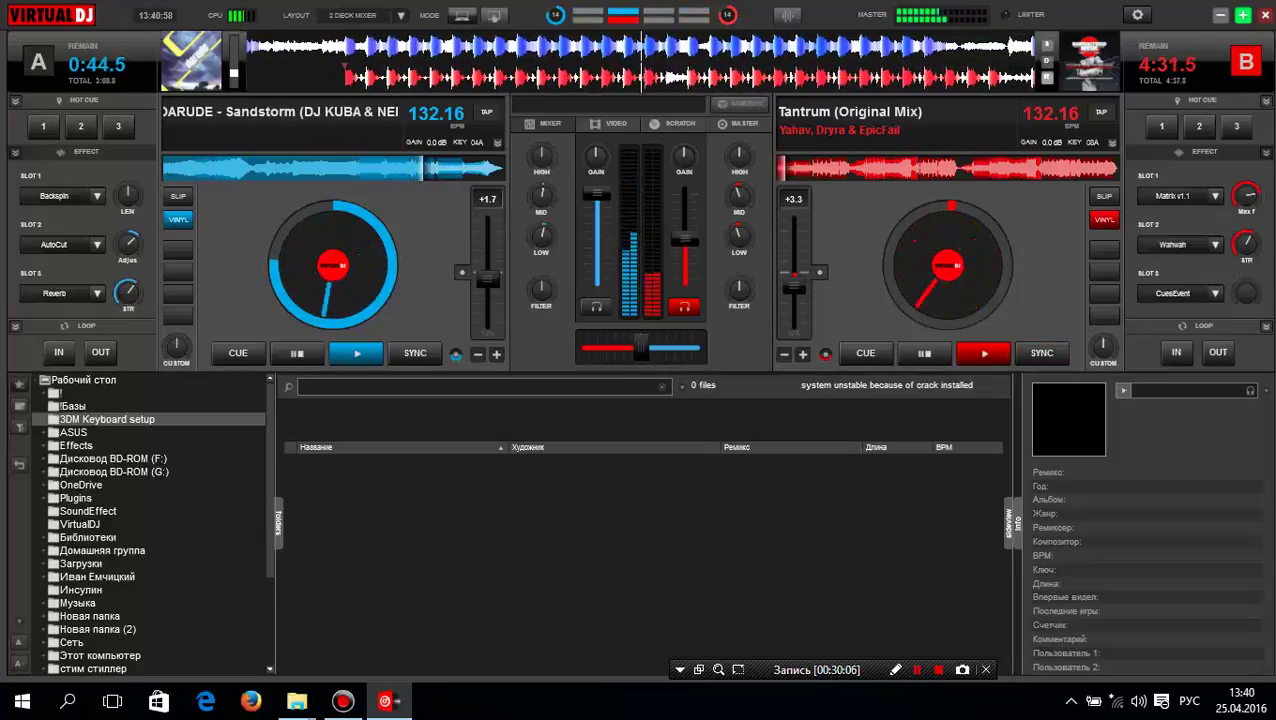
scroll(684, 239, up, 2)
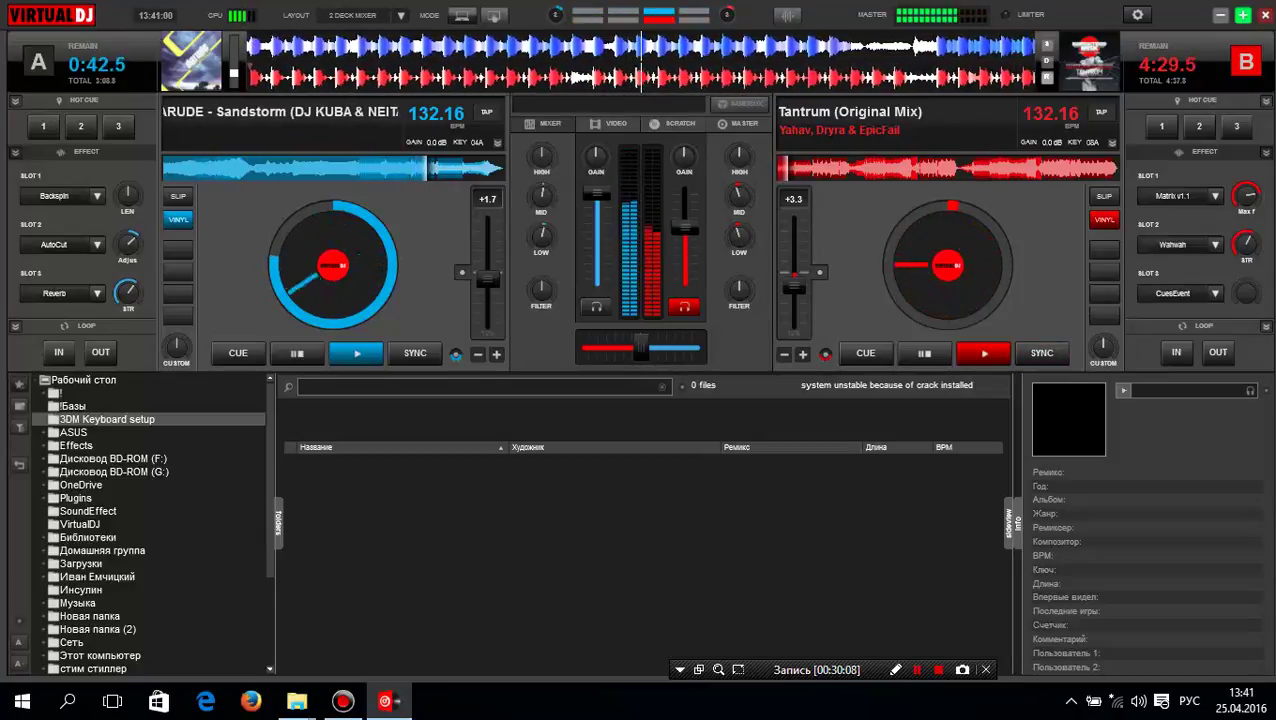
key(Up)
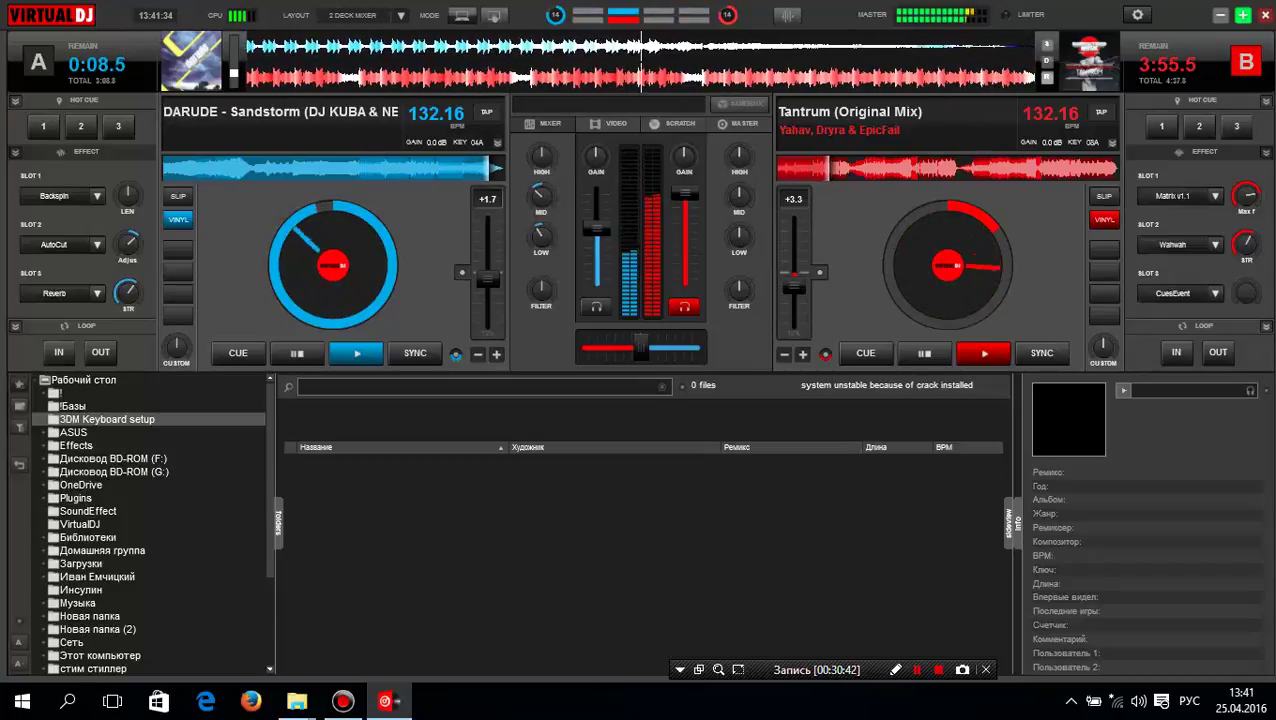
drag(597, 229, 597, 281)
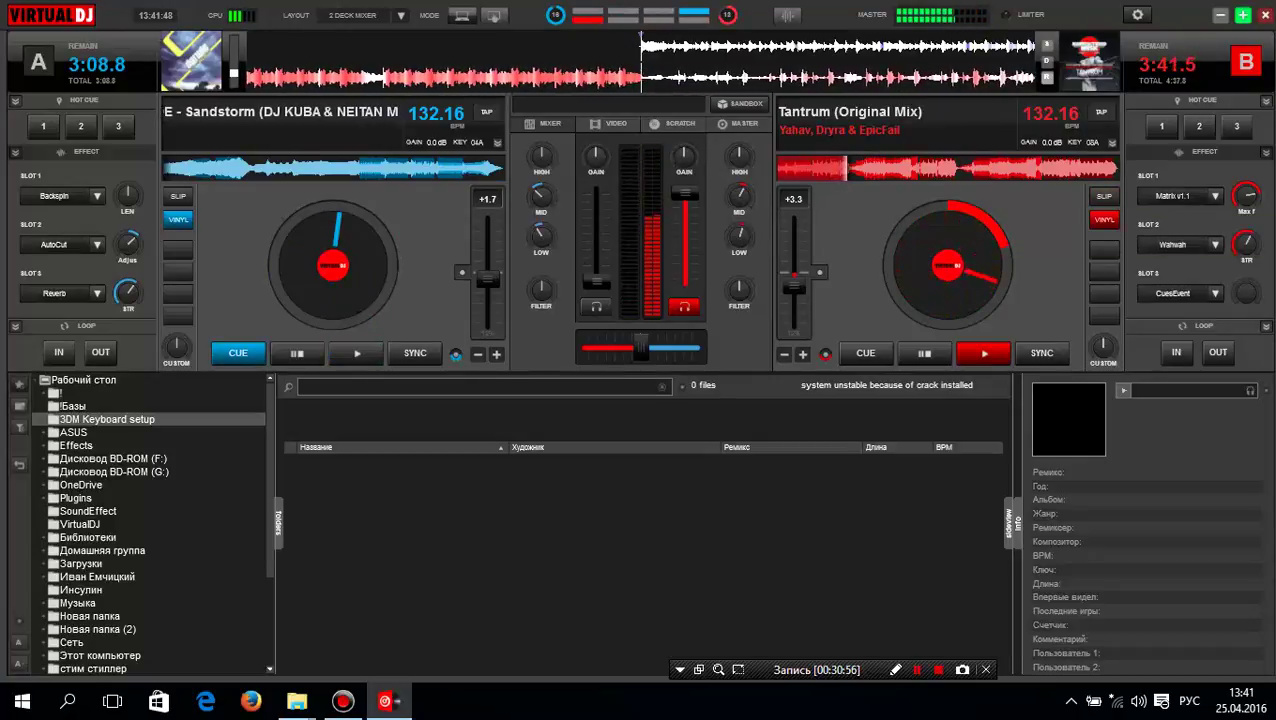
Load the EBASH track Клубные Треки from the Energy folder onto deck A.
key(alt+Tab)
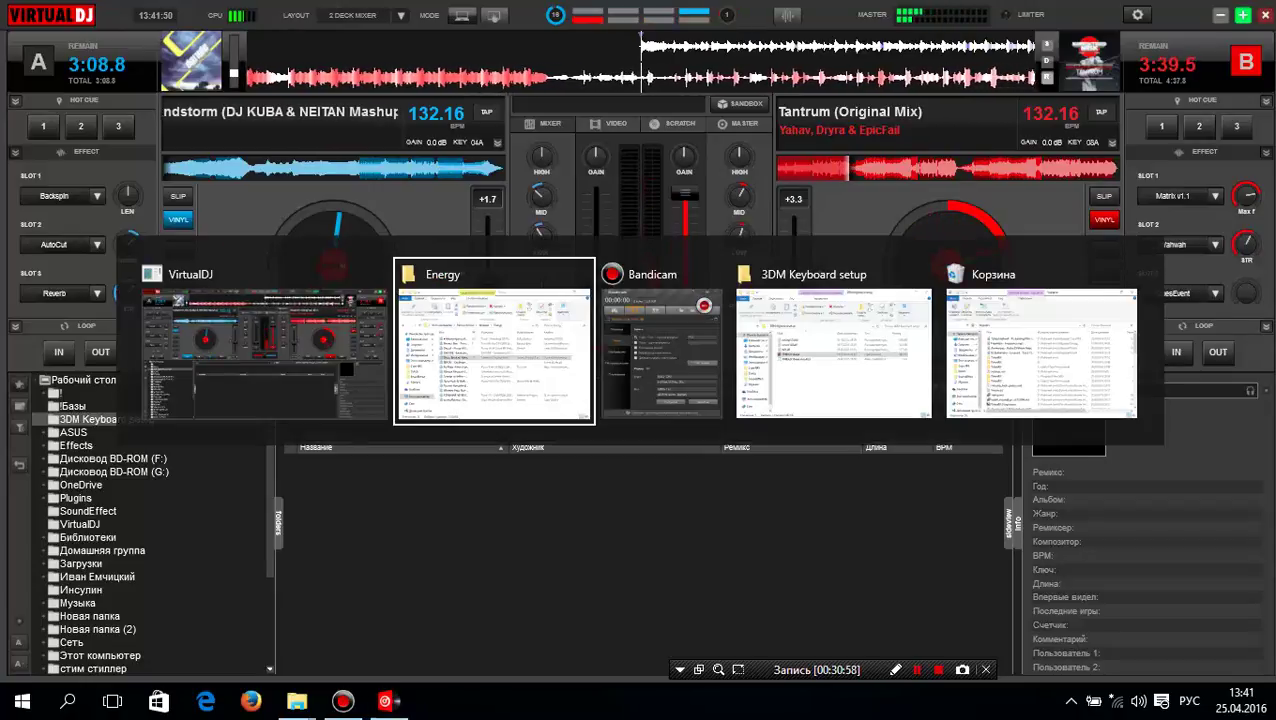
drag(190, 110, 765, 104)
drag(560, 397, 320, 265)
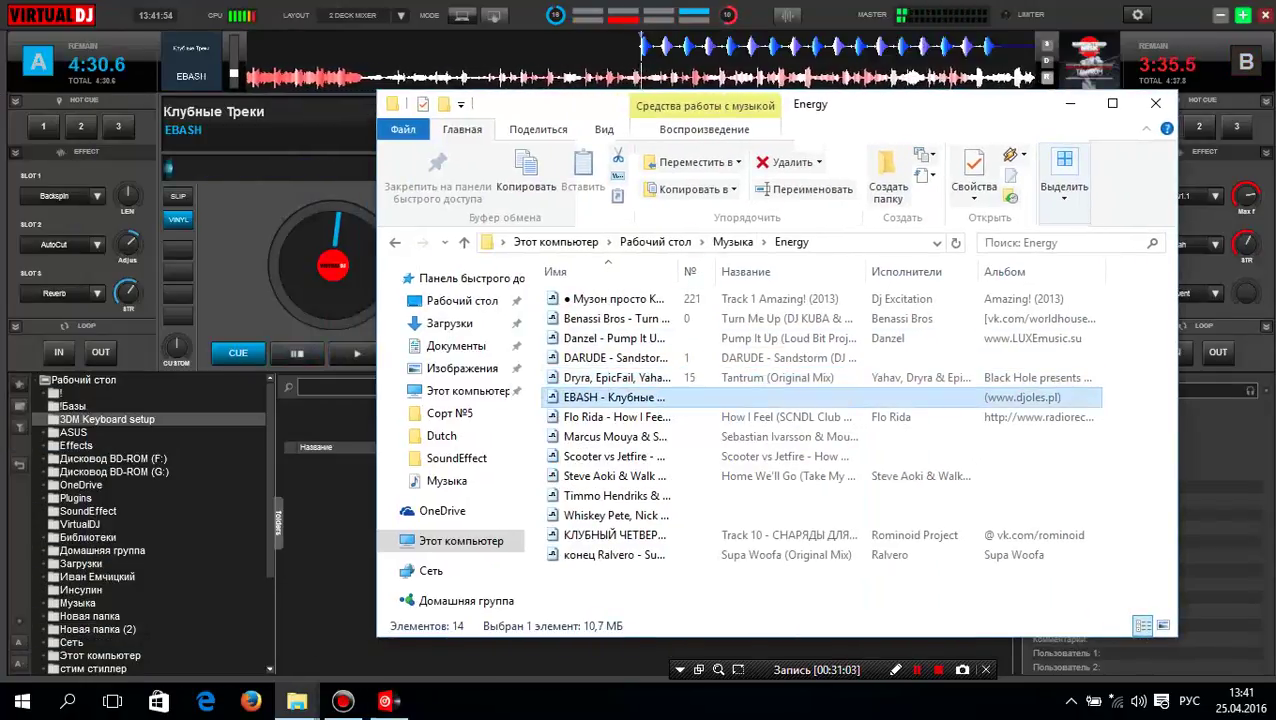
Start Клубные Треки on deck A, raise its volume to near full, and fade deck B's volume down to zero.
key(alt+Tab)
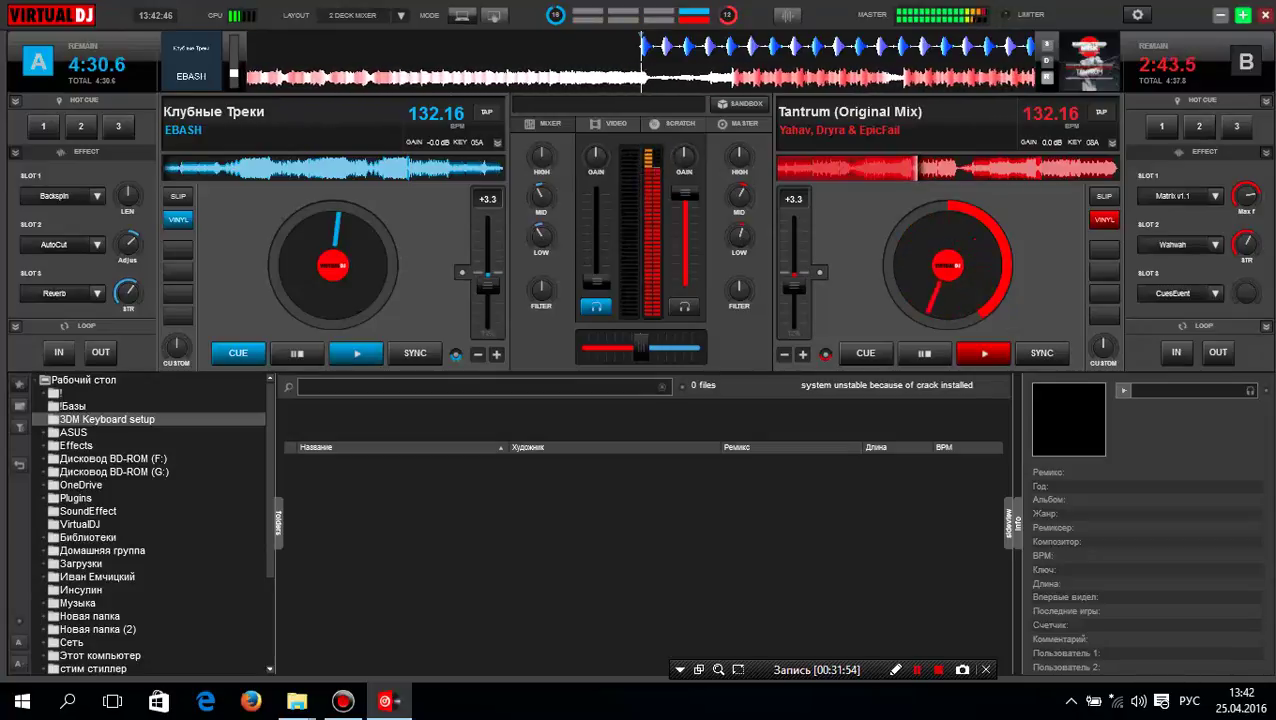
click(356, 353)
drag(597, 281, 597, 231)
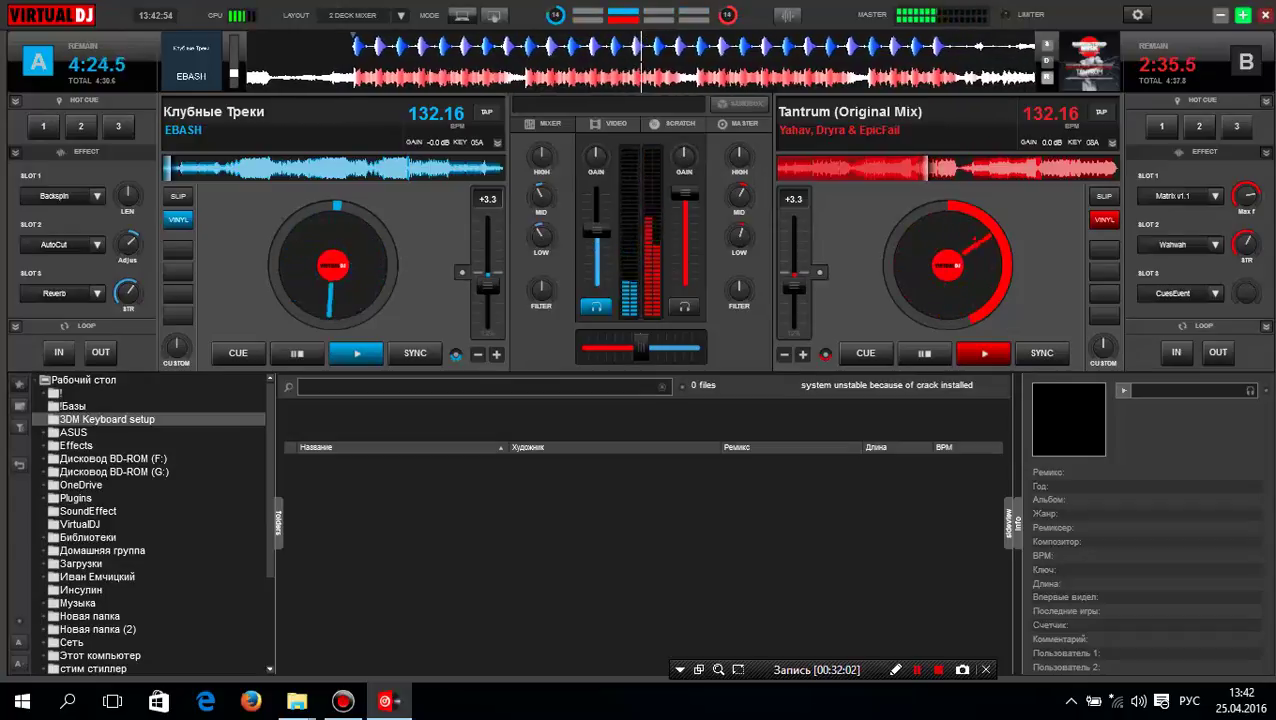
drag(597, 231, 597, 223)
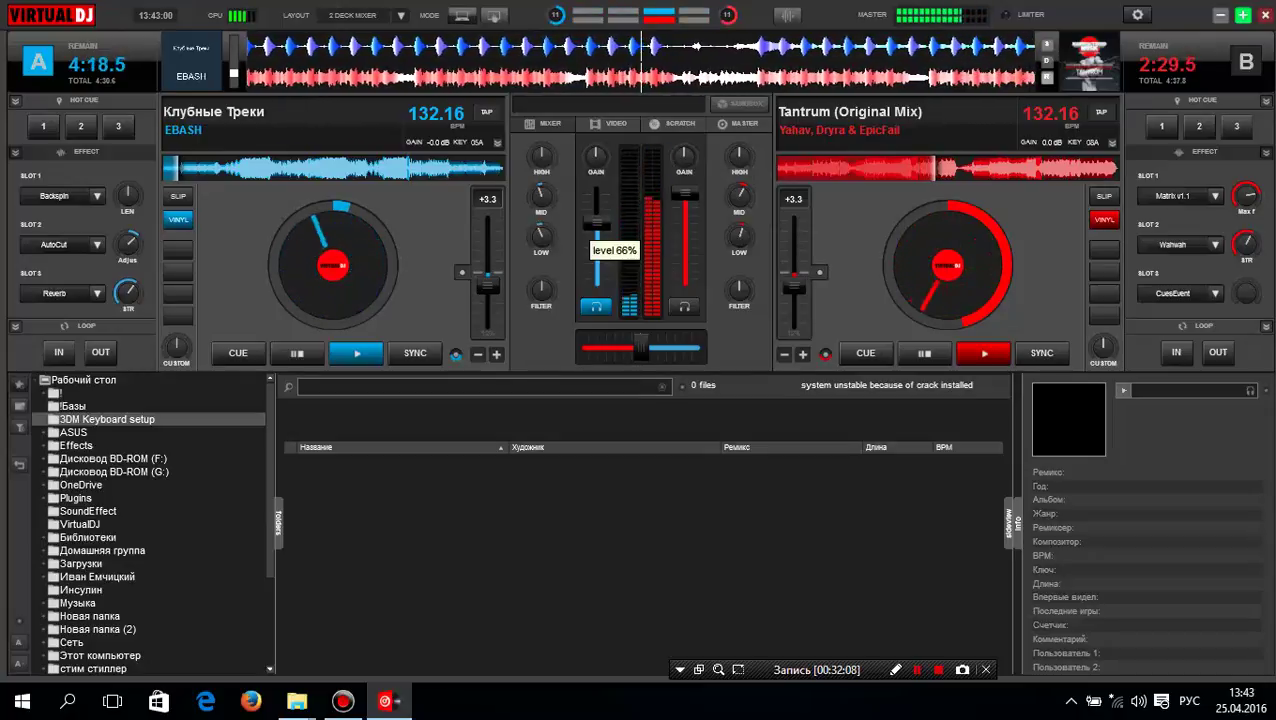
drag(597, 223, 596, 205)
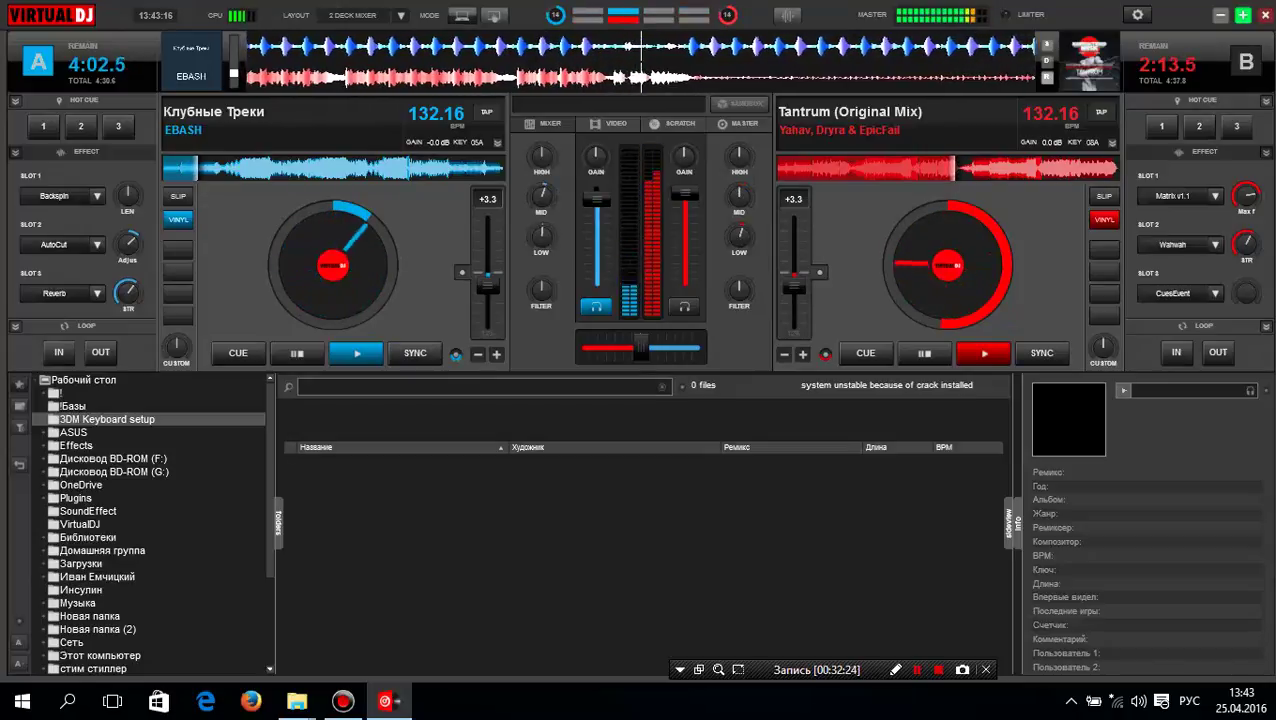
drag(685, 200, 685, 266)
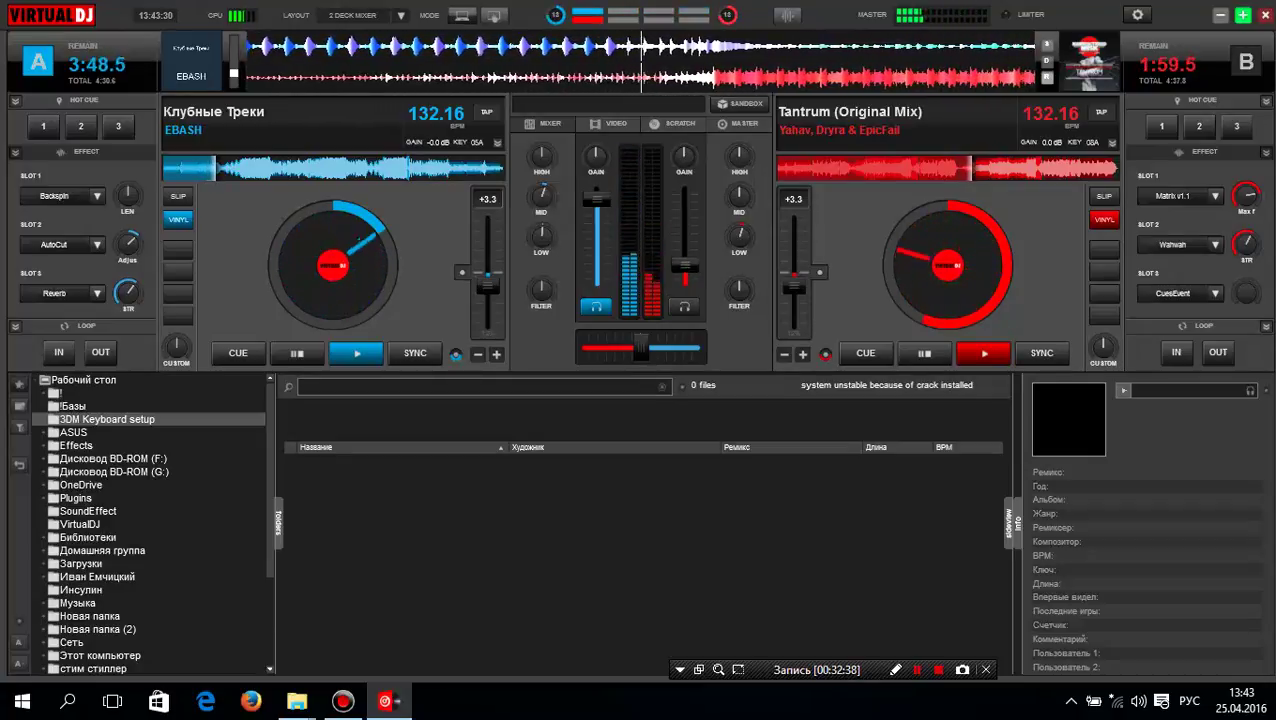
drag(685, 266, 685, 281)
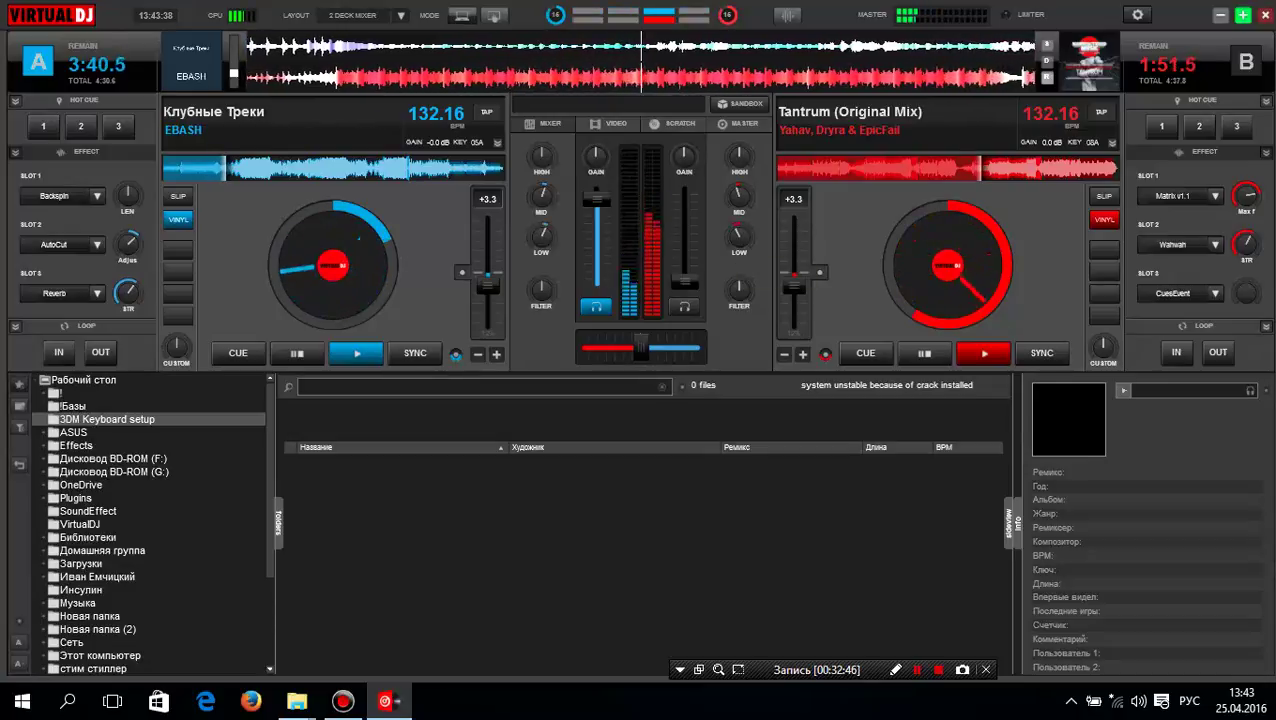
Load Flo Rida's How I Feel (SCNDL Club Mix) from the Energy folder onto deck B and return to the mixer.
key(alt+Tab)
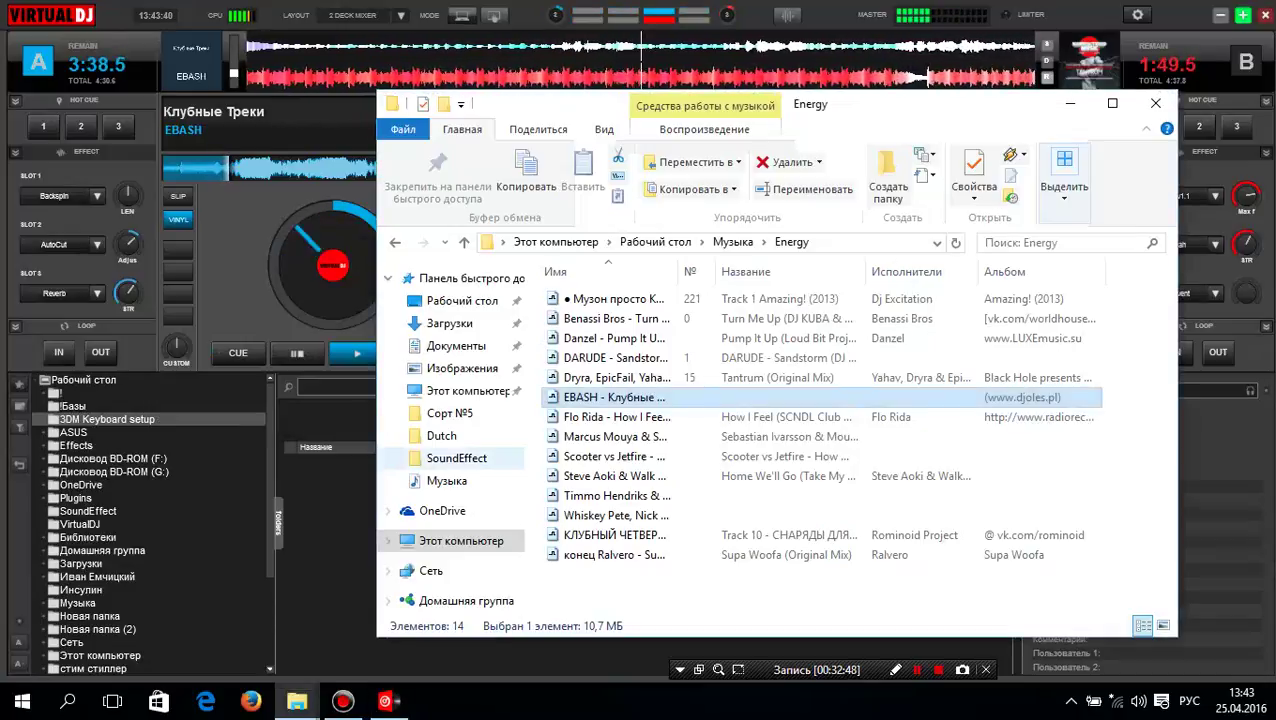
drag(560, 104, 170, 108)
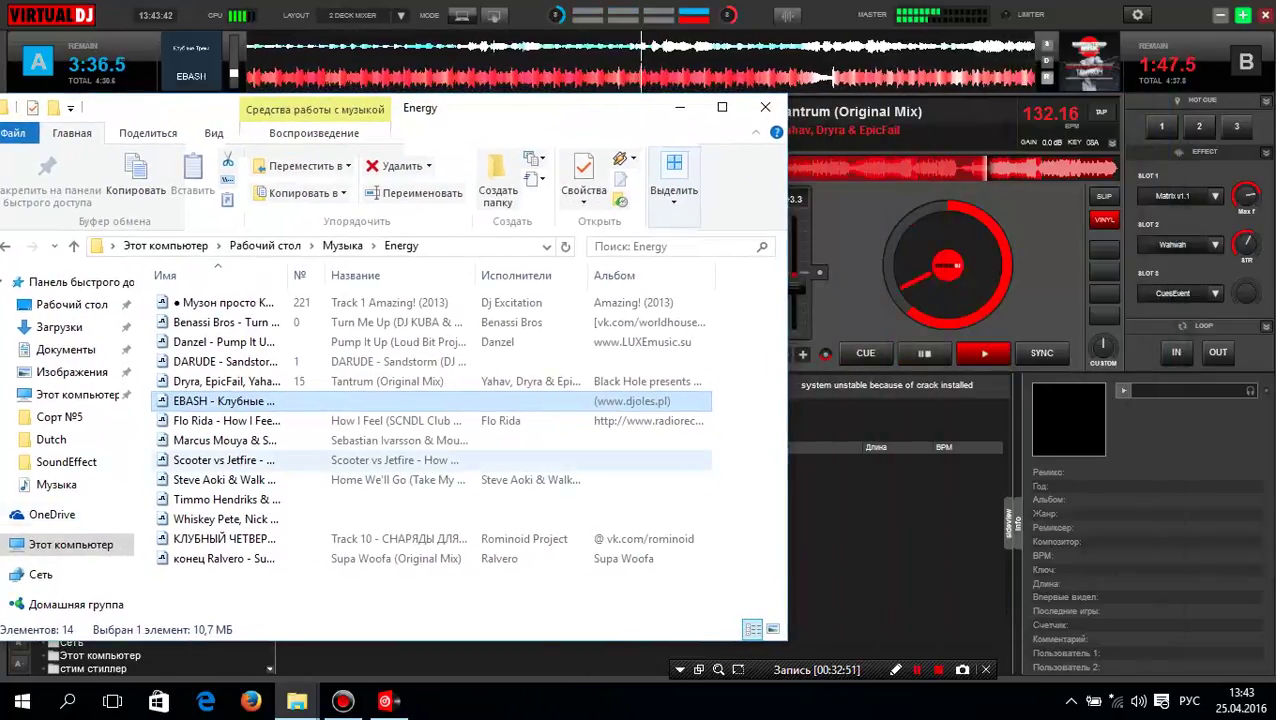
click(226, 421)
drag(226, 421, 948, 265)
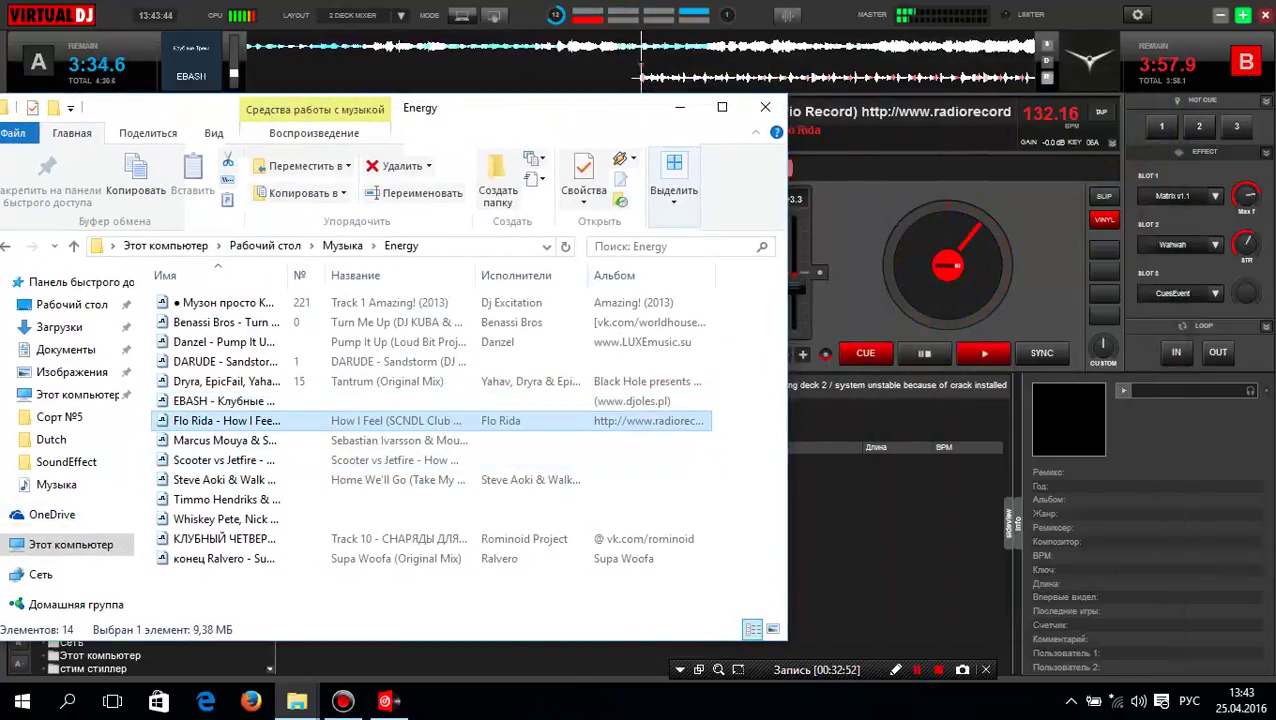
key(alt+Tab)
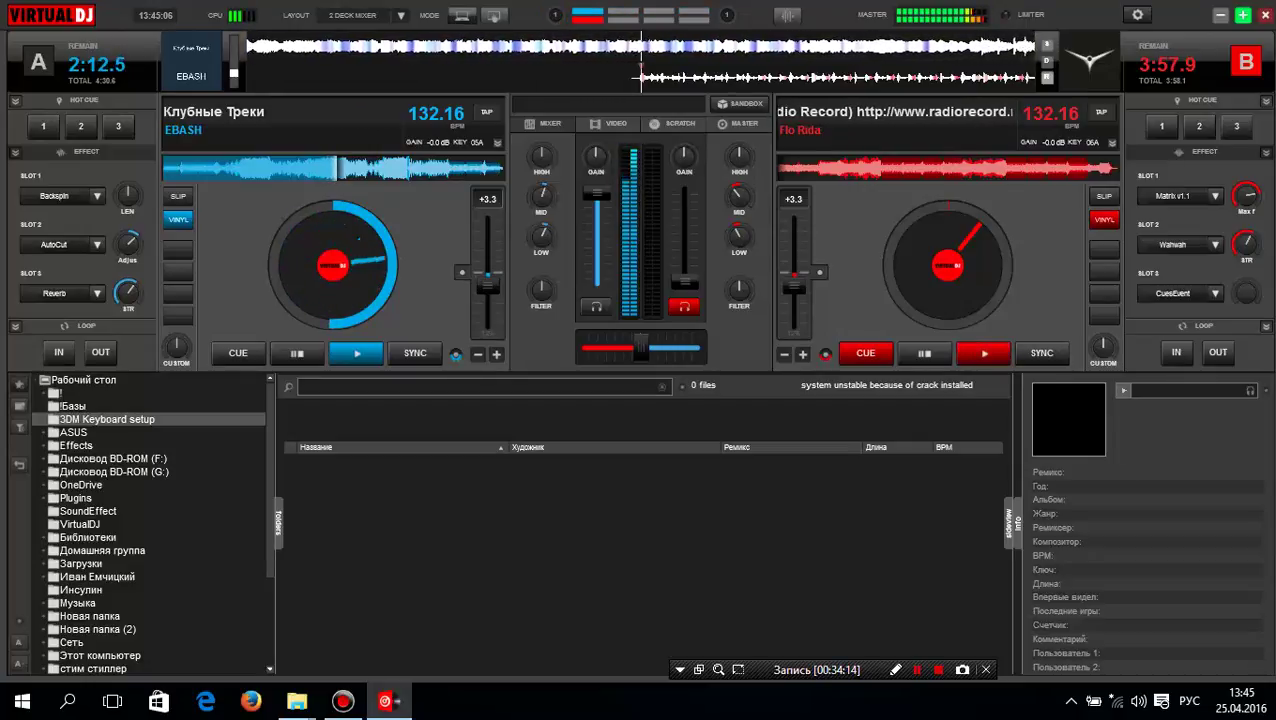
Start How I Feel on deck B, bring its volume up to full, and fade deck A's volume down to zero.
key(space)
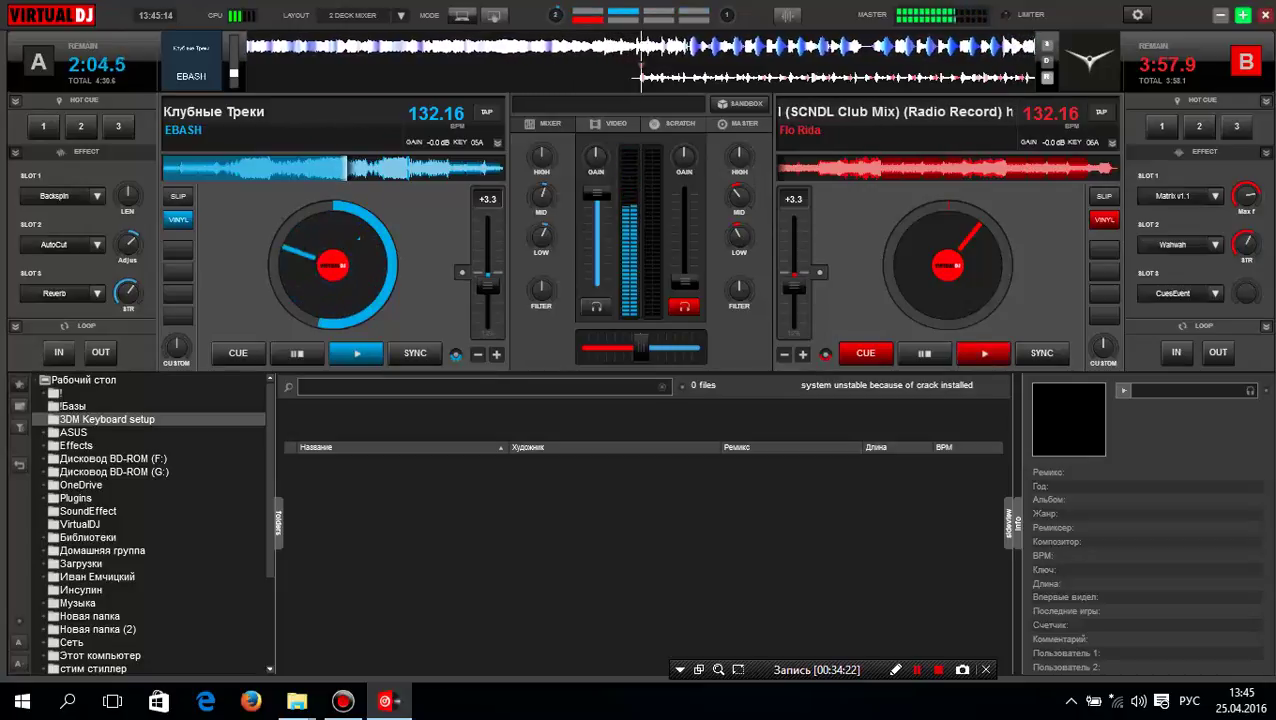
key(space)
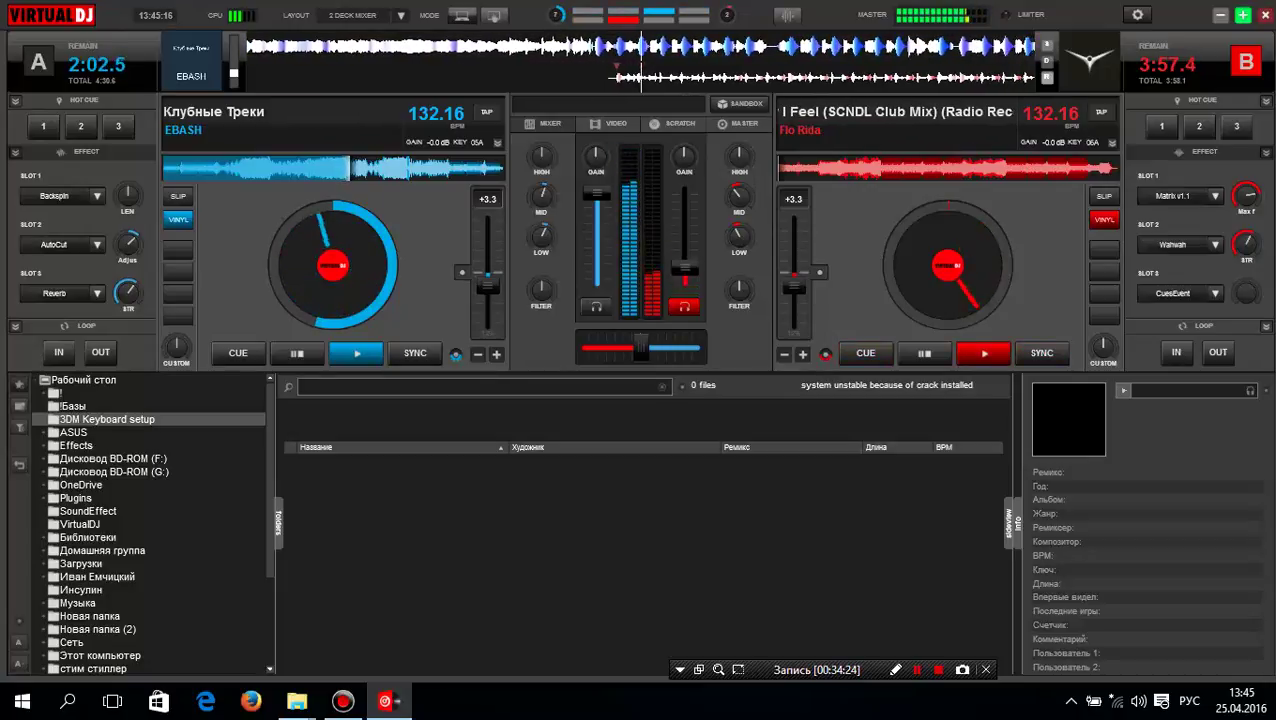
mouse_move(685, 284)
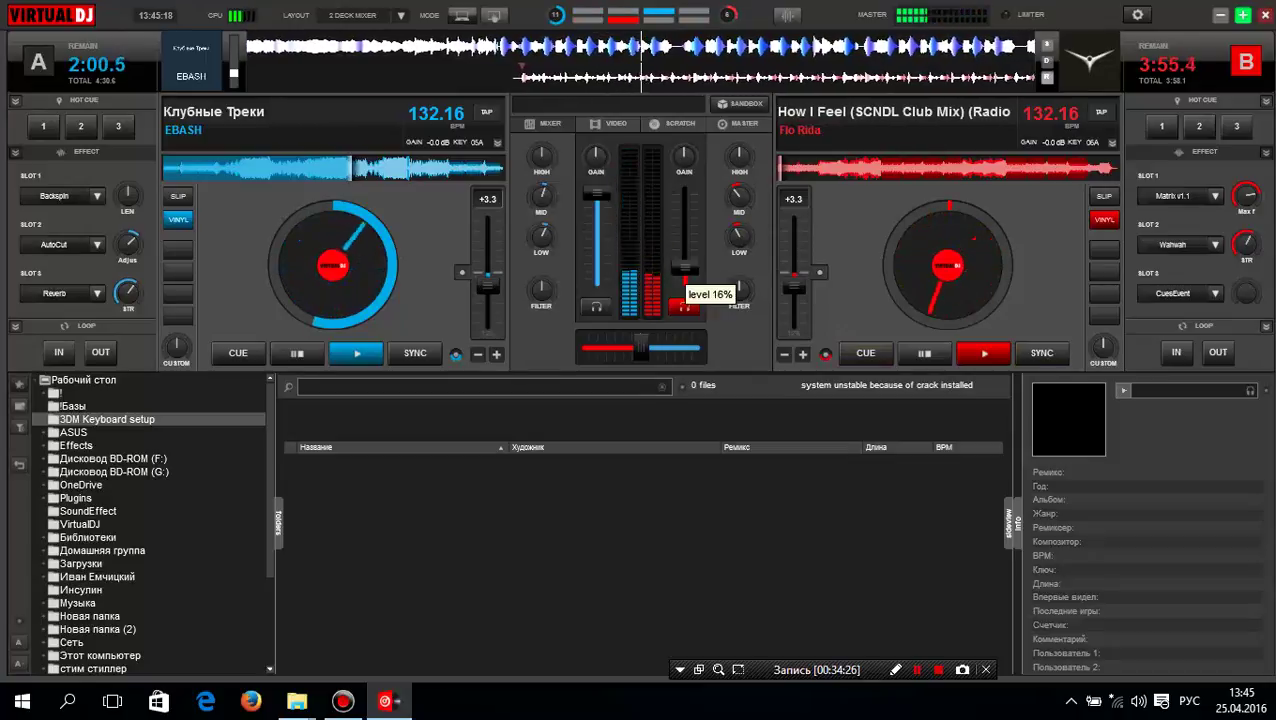
drag(685, 268, 685, 238)
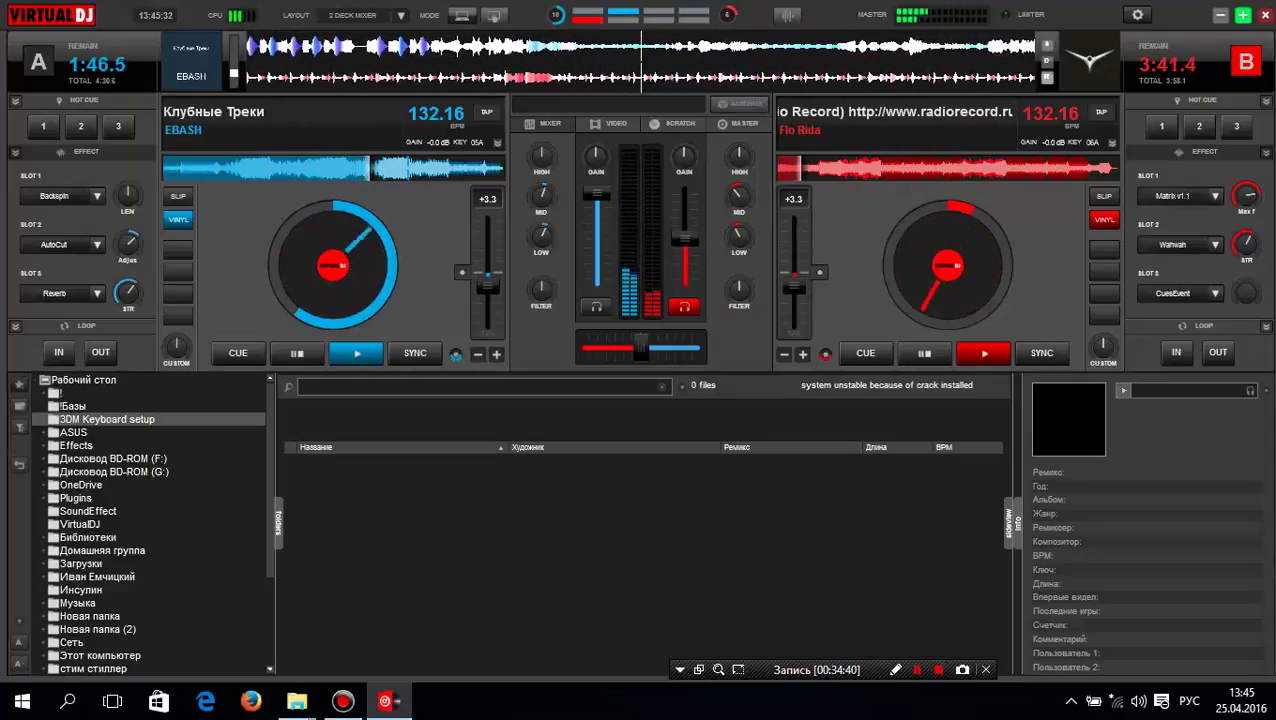
drag(685, 238, 685, 254)
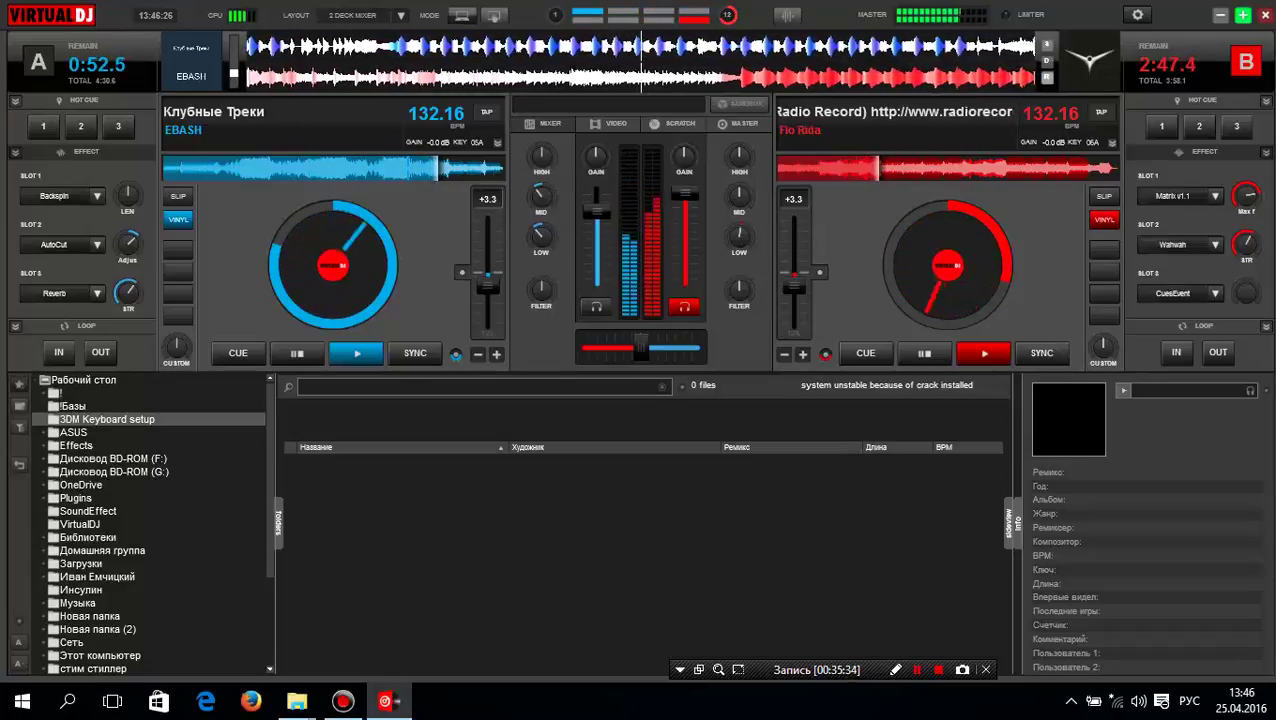
drag(597, 211, 597, 282)
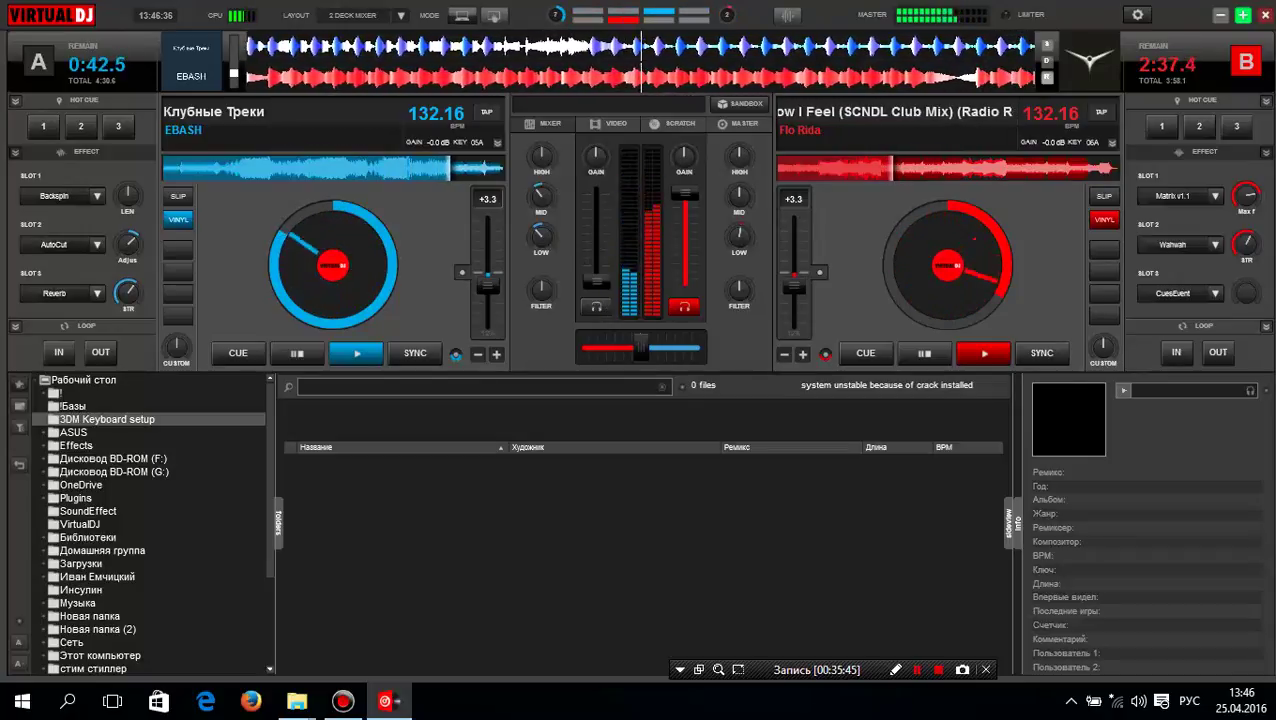
Load the Marcus Mouya & Sebastian Ivarsson track from the Energy folder onto deck A and return to the mixer.
key(alt+Tab)
drag(530, 107, 867, 99)
click(563, 432)
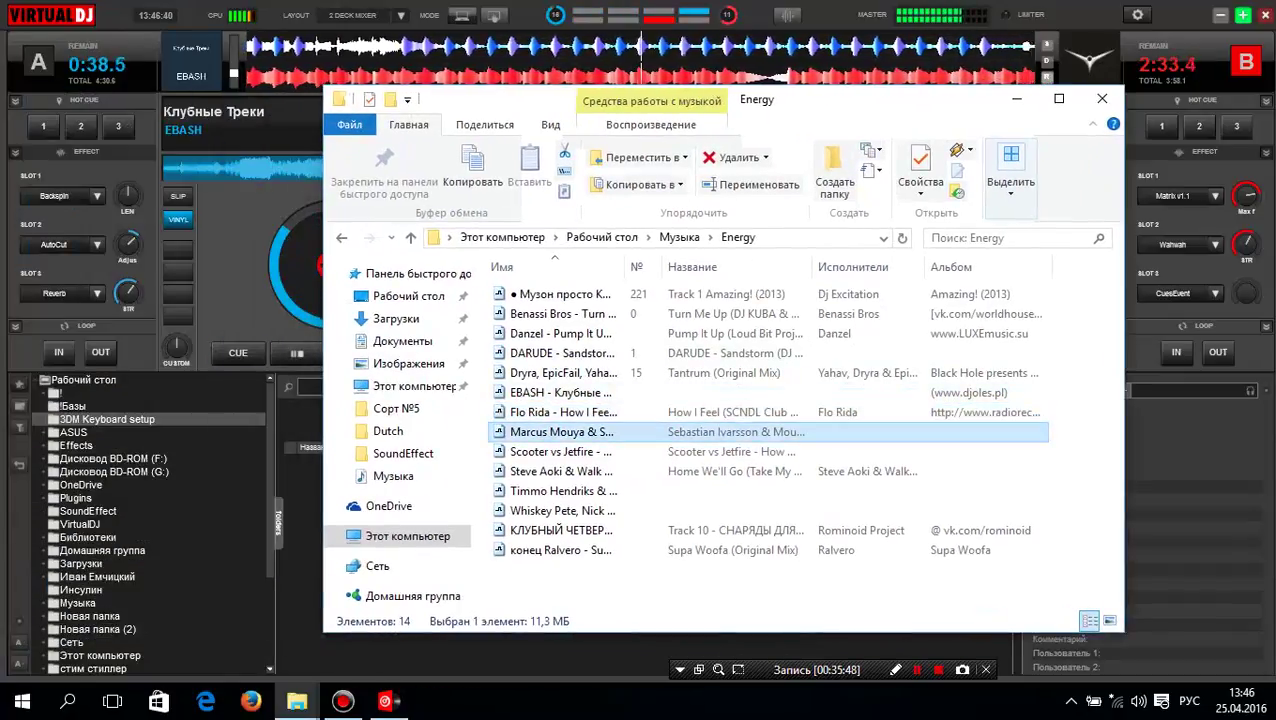
drag(563, 432, 240, 240)
key(alt+Tab)
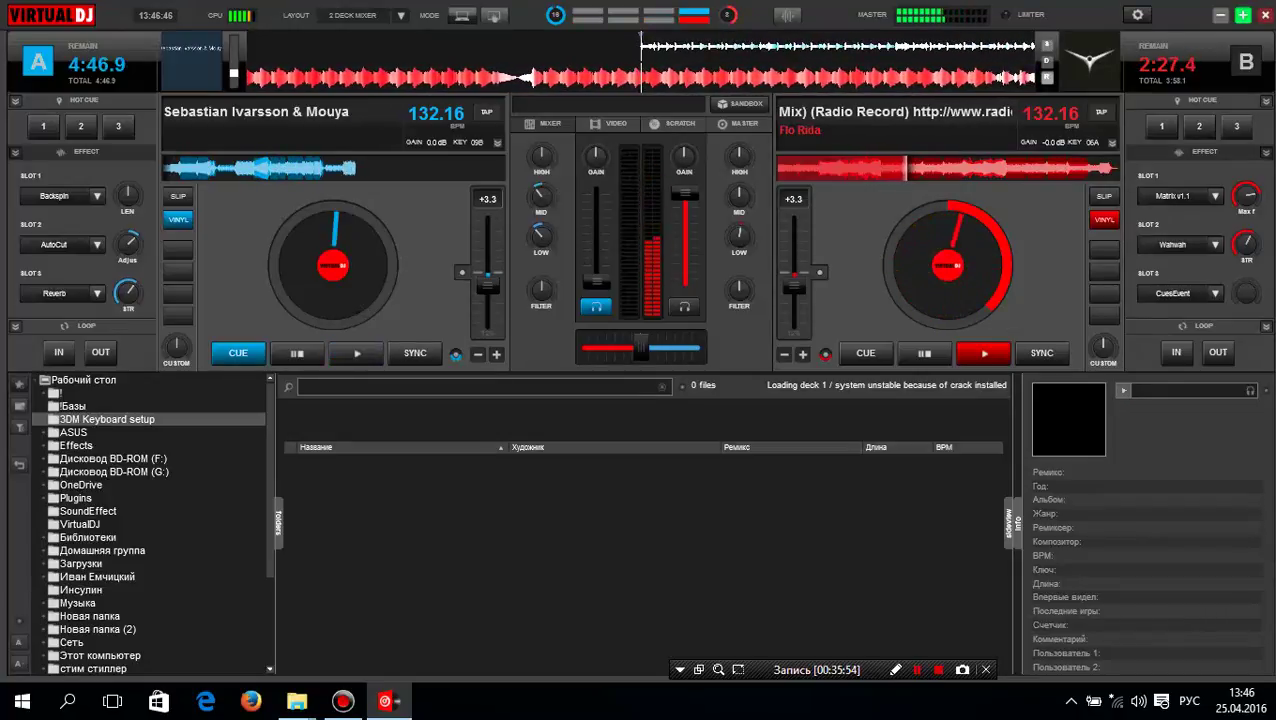
Cue the opening of deck A's track by nudging it back and forth with the volume partly raised, ending at zero volume.
key(Tab)
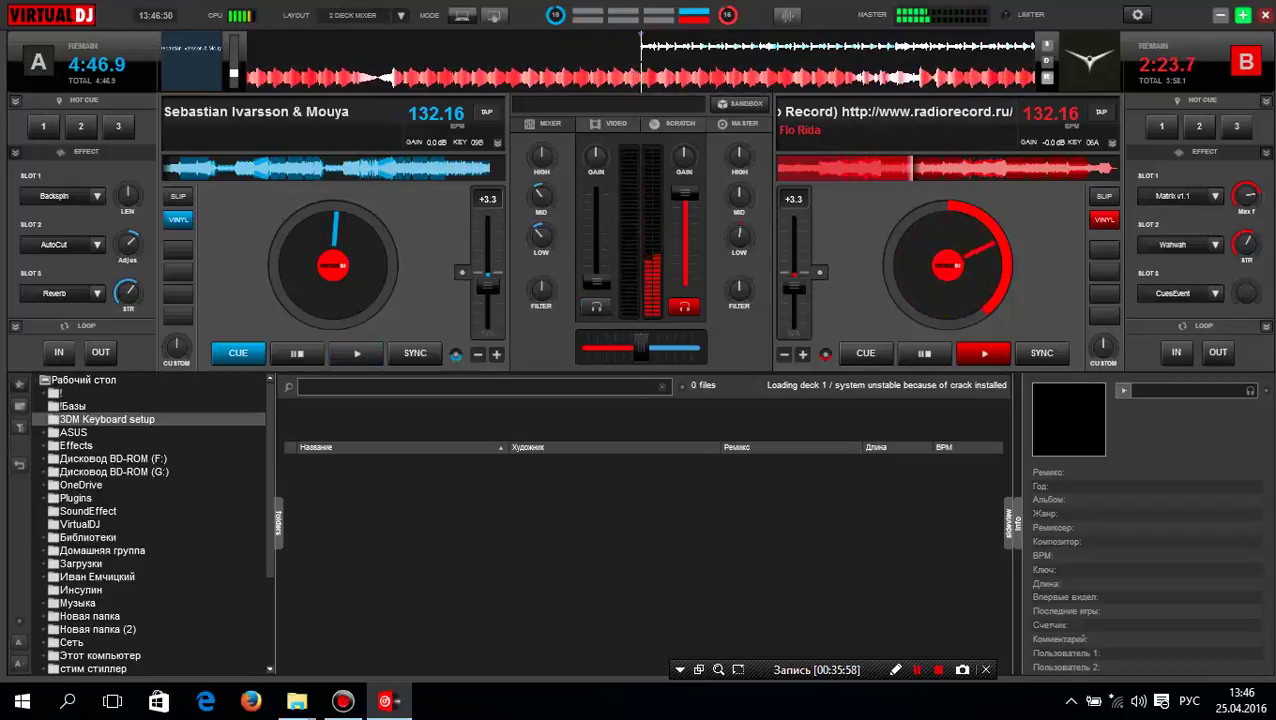
key(Up)
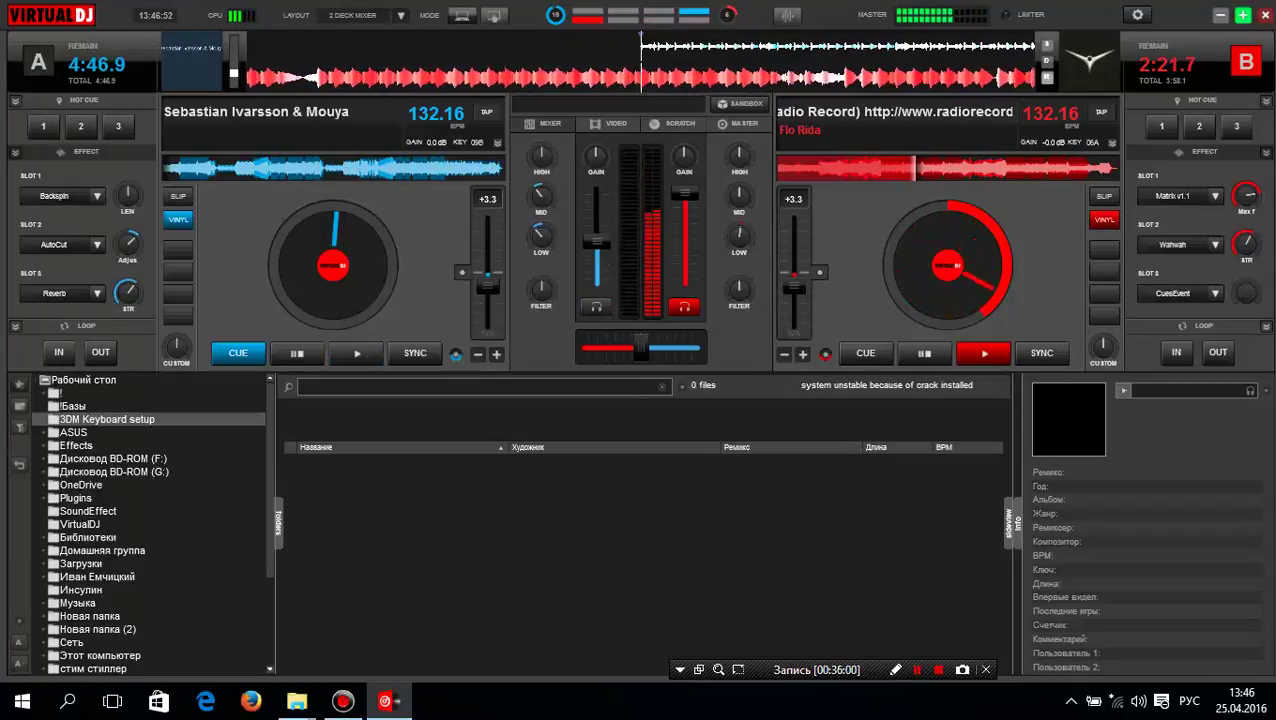
key(Tab)
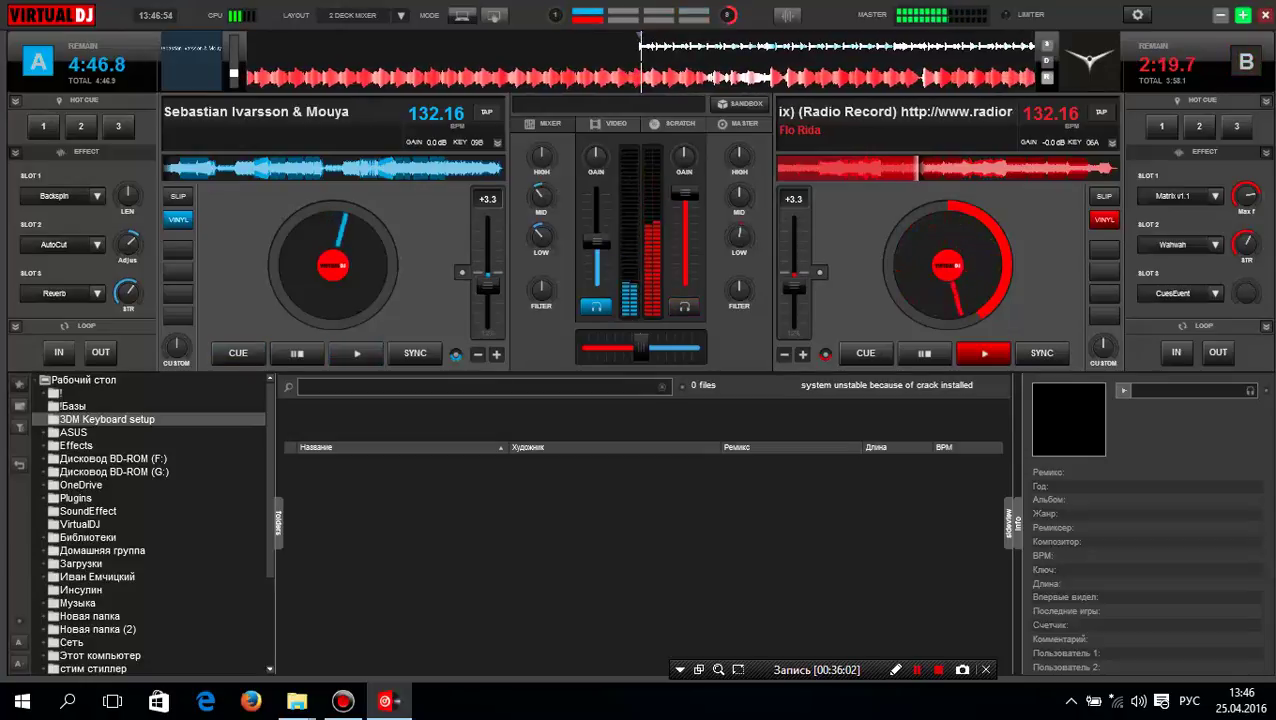
key(Right)
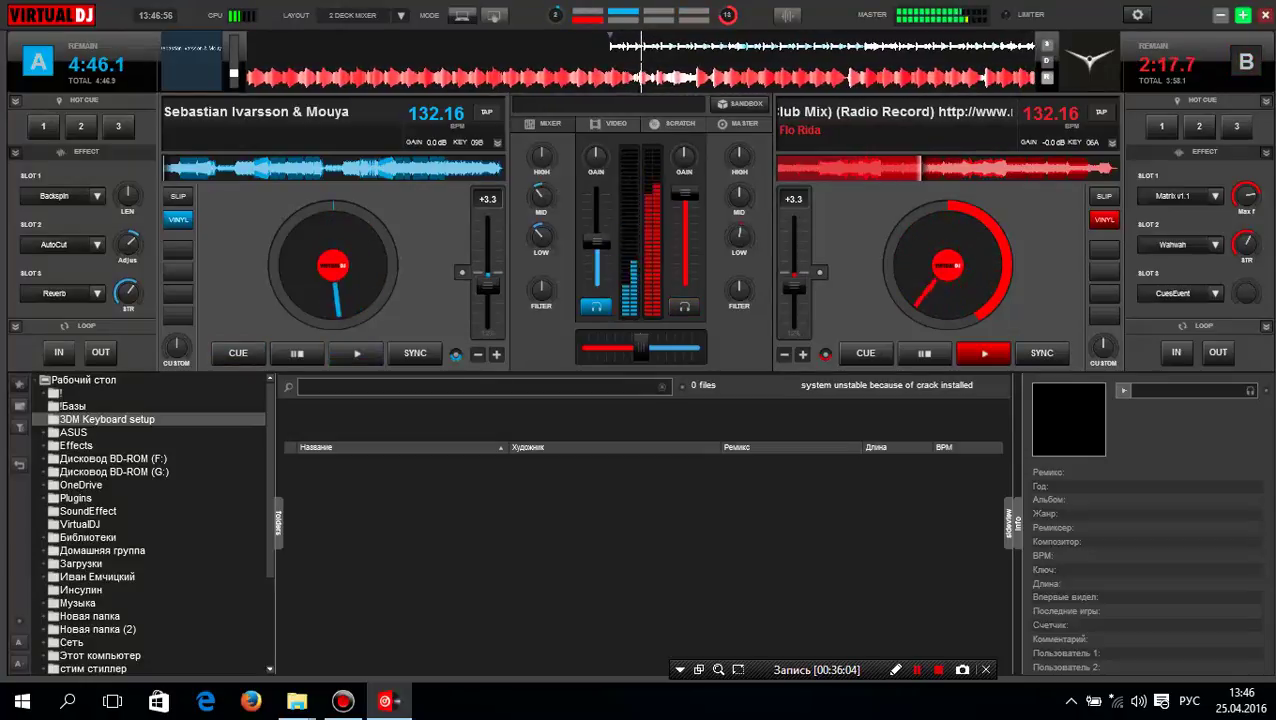
key(Left)
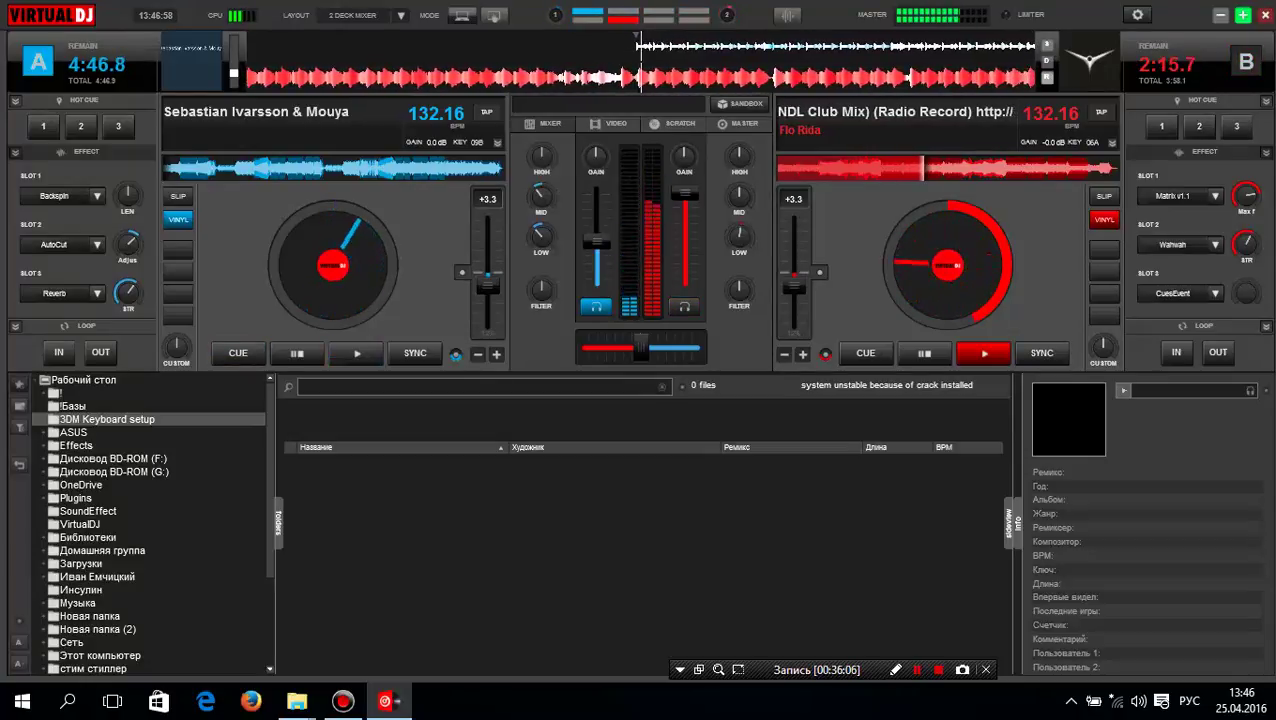
key(Left)
key(Up)
key(Down)
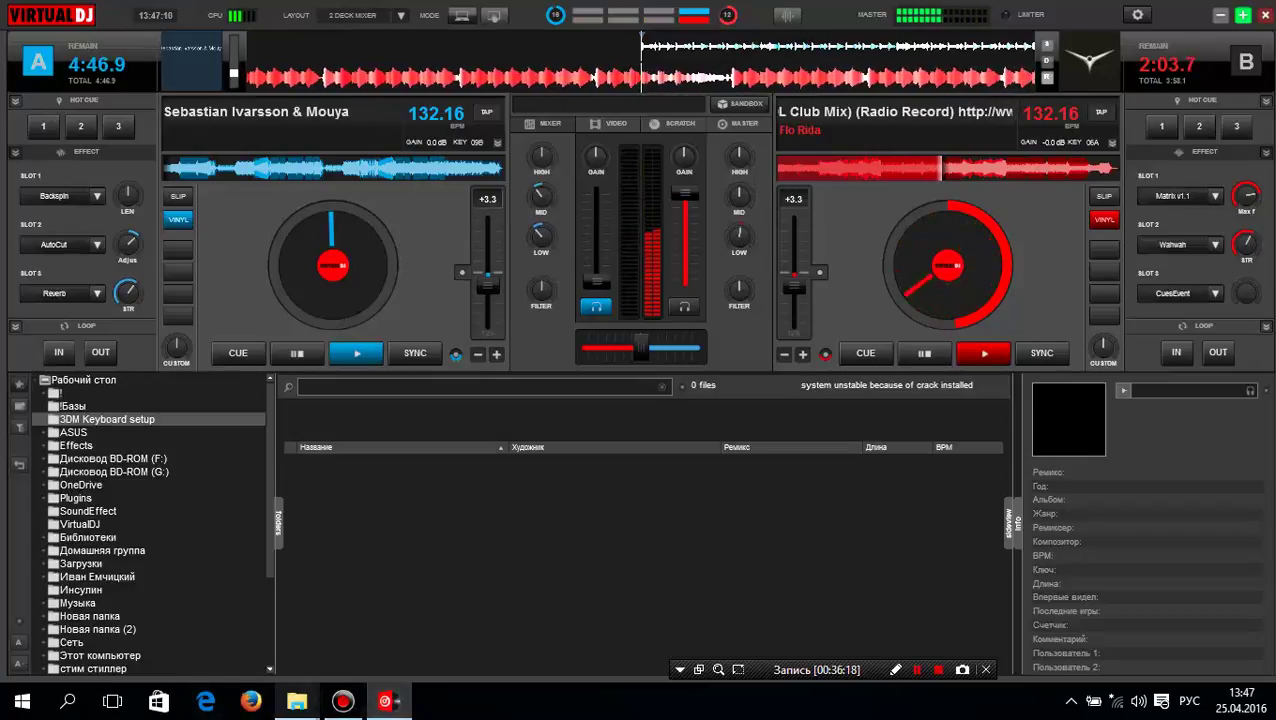
mouse_move(297, 700)
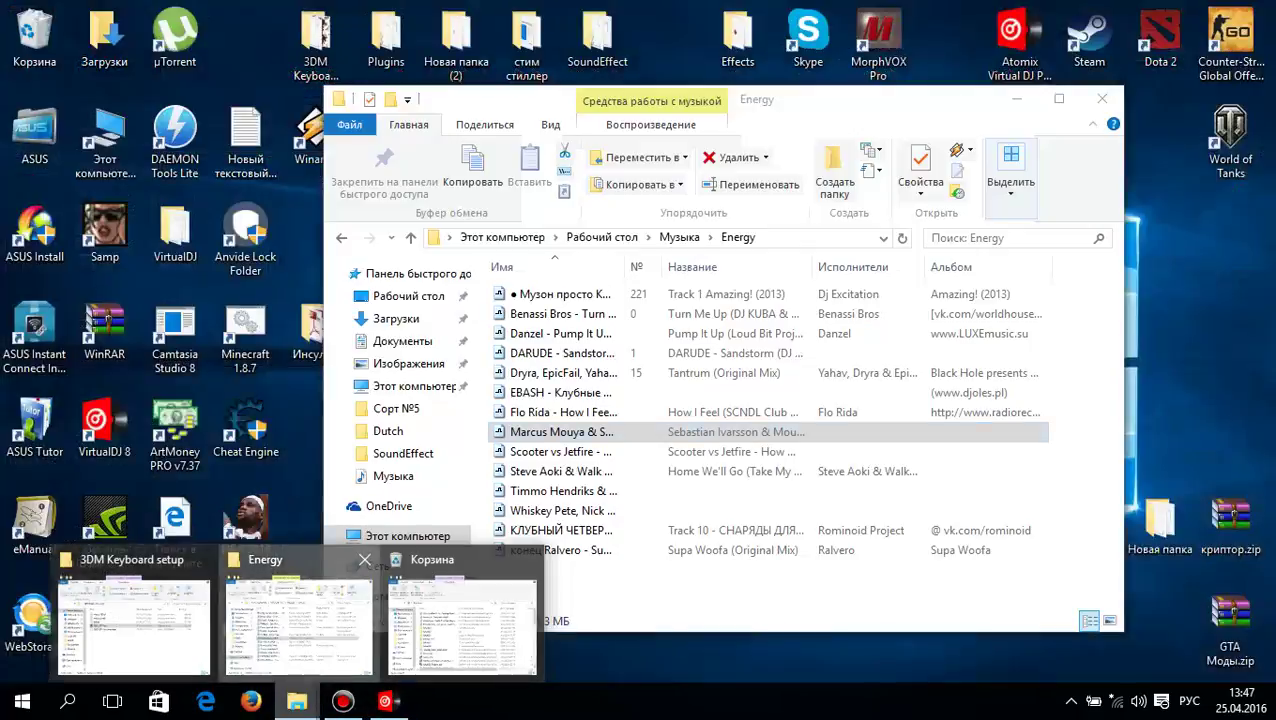
click(300, 615)
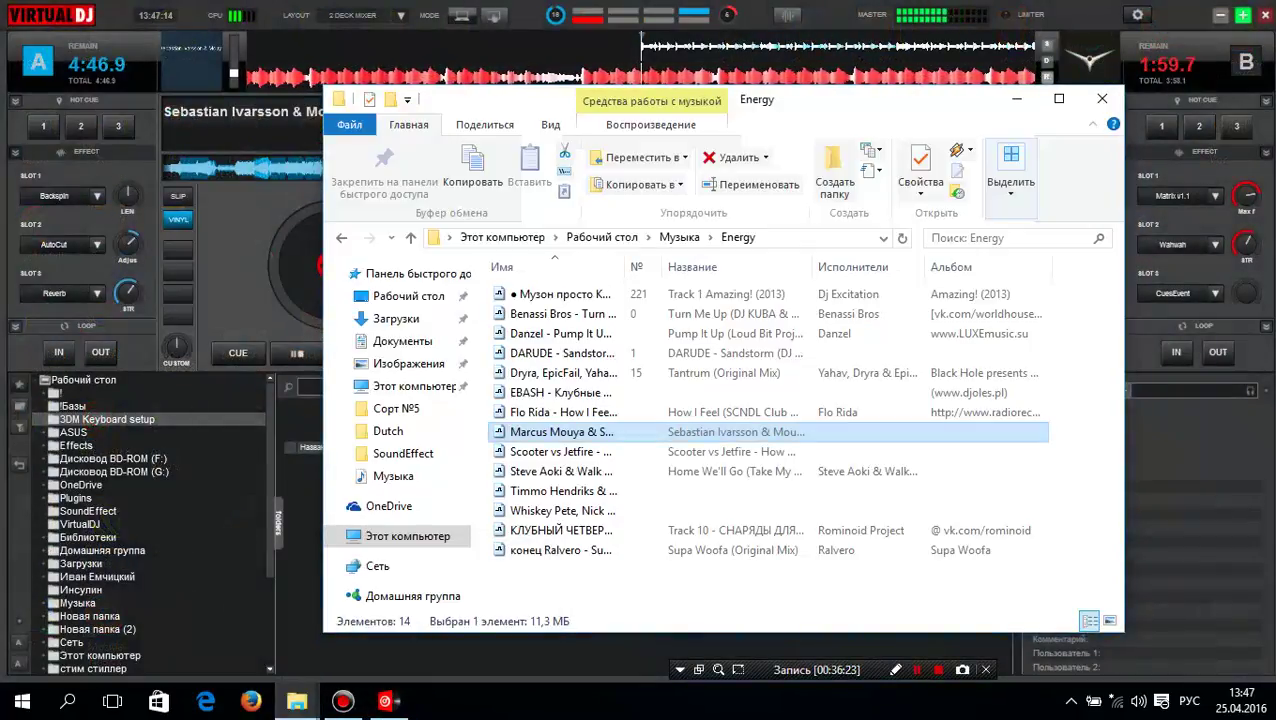
click(1017, 99)
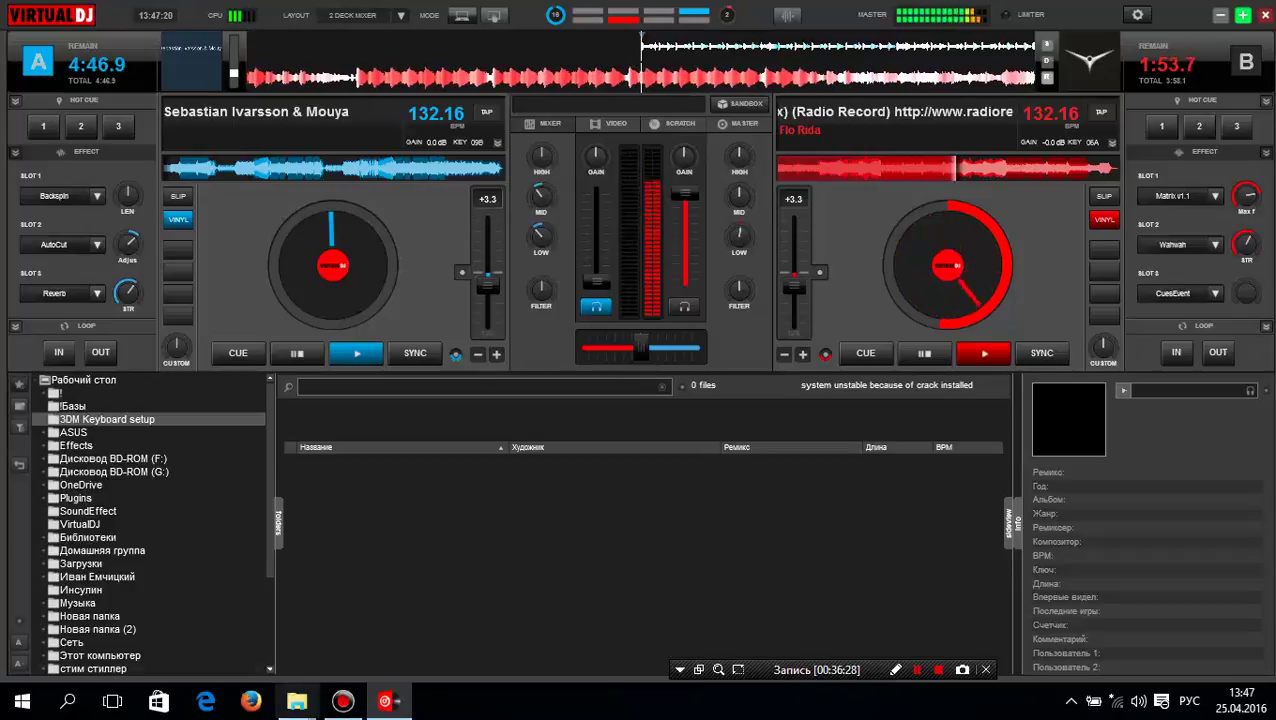
mouse_move(297, 702)
mouse_move(134, 625)
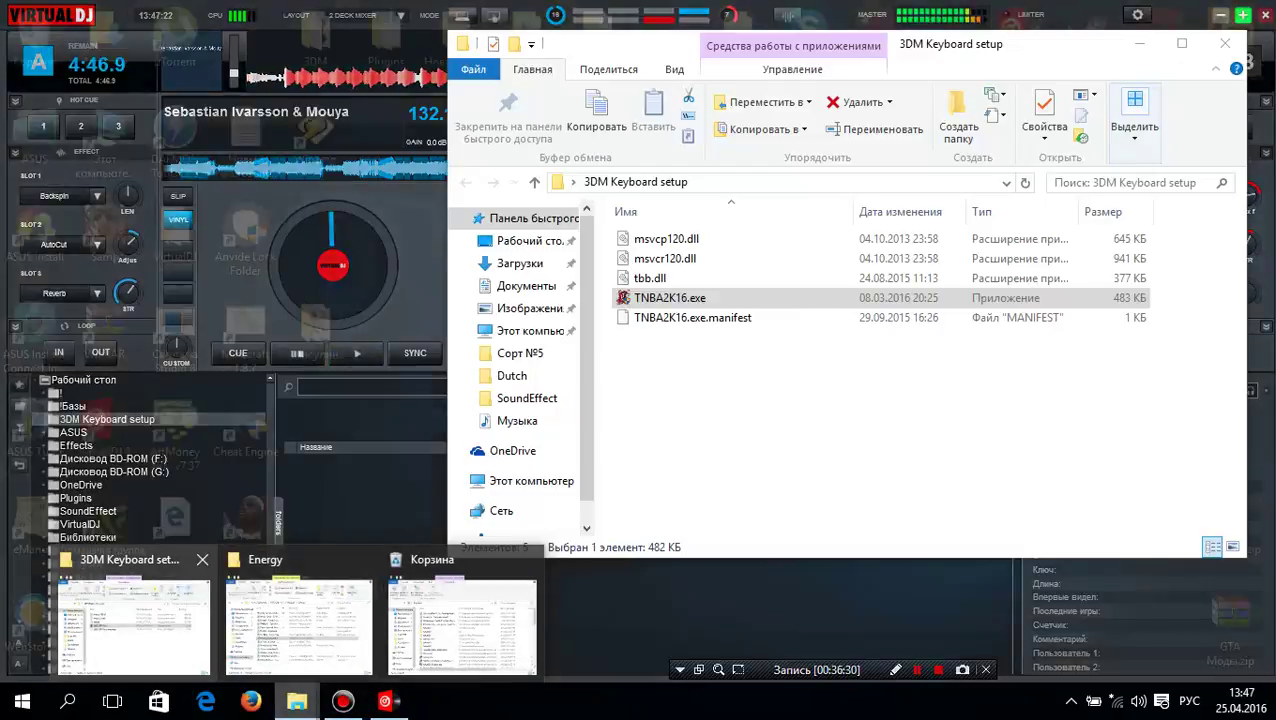
mouse_move(298, 625)
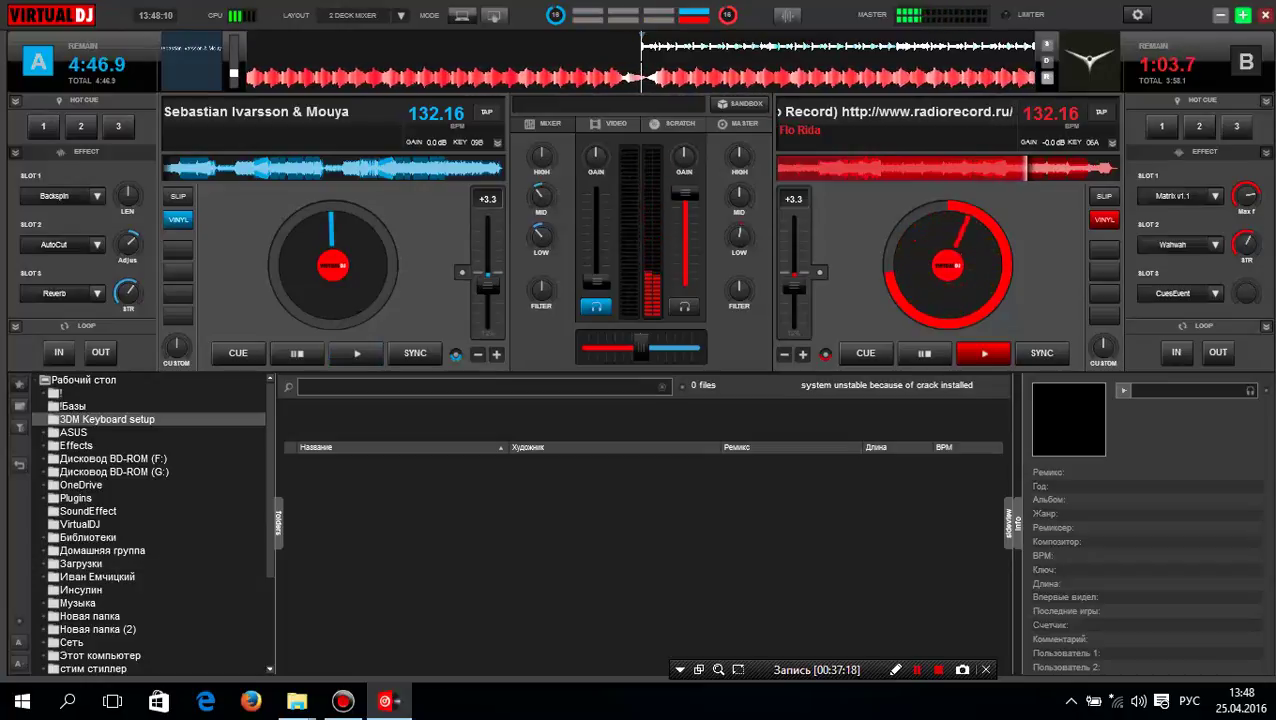
Start the Sebastian Ivarsson & Mouya track on deck A and gradually raise its volume to full.
key(space)
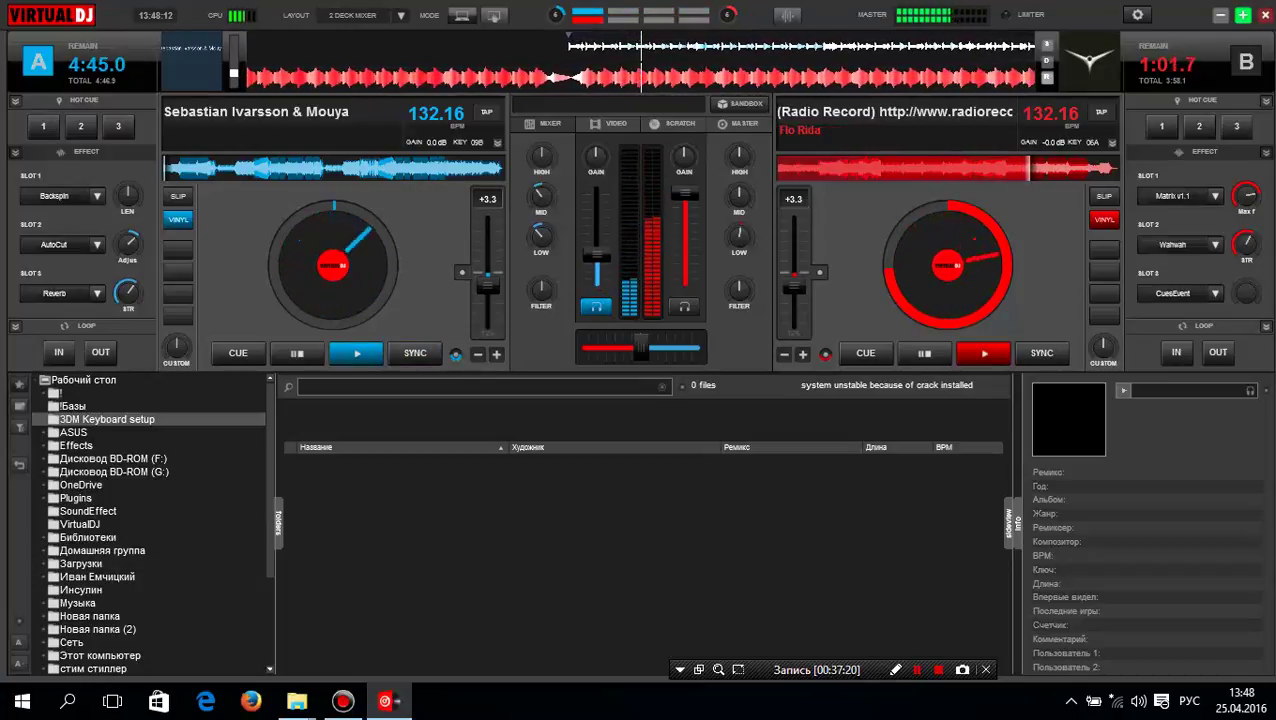
drag(597, 244, 597, 232)
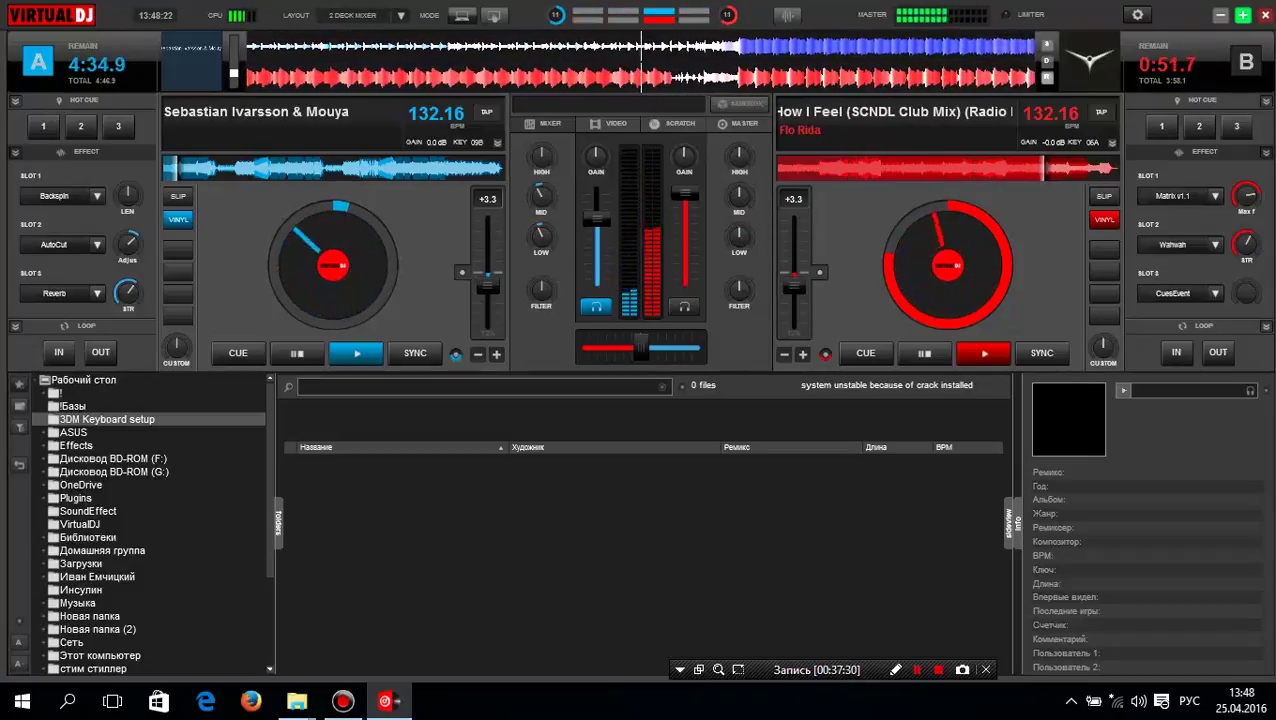
drag(597, 219, 597, 193)
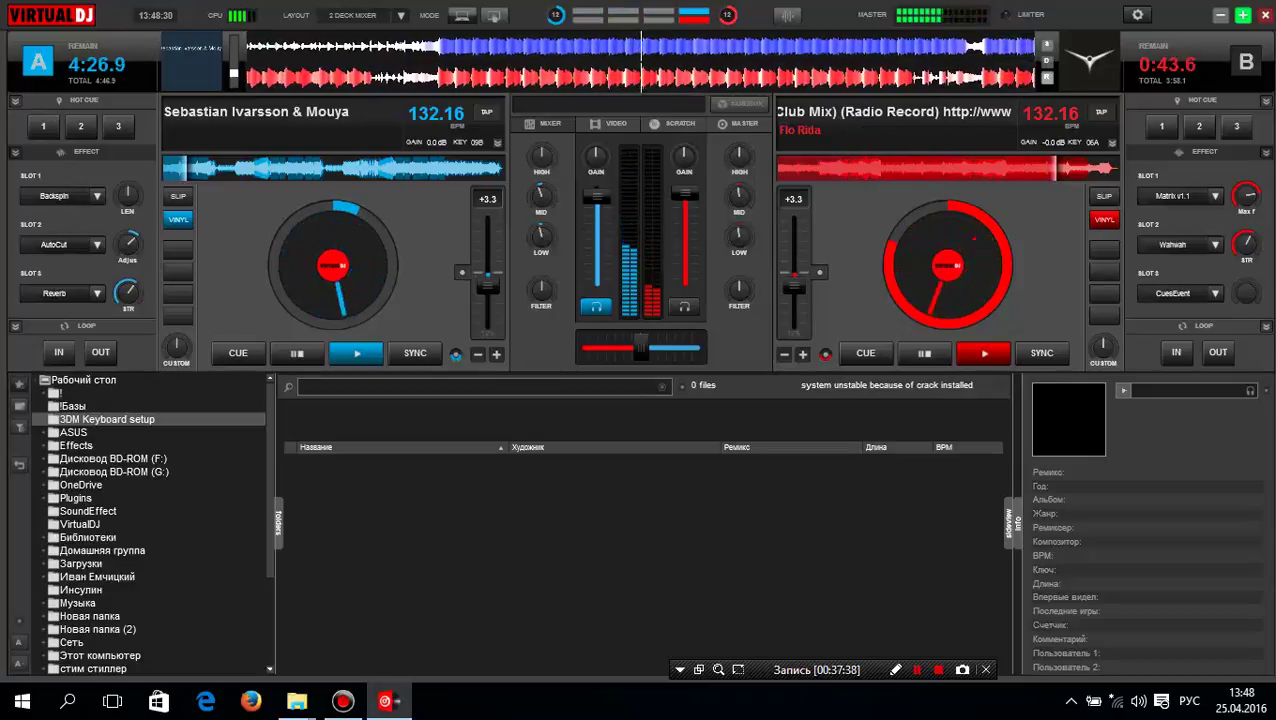
Fade deck B's volume gradually to zero with its mid EQ reduced, and set deck A's mid EQ to 53%.
drag(739, 196, 739, 203)
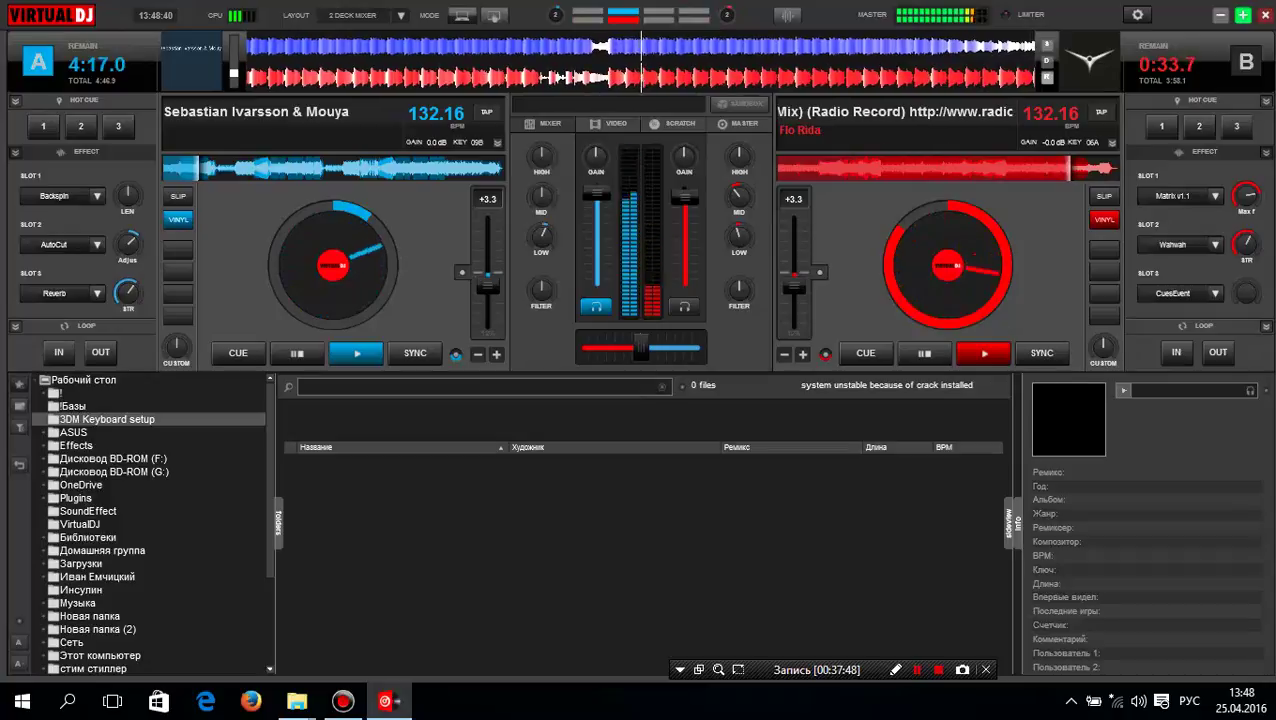
drag(685, 197, 685, 201)
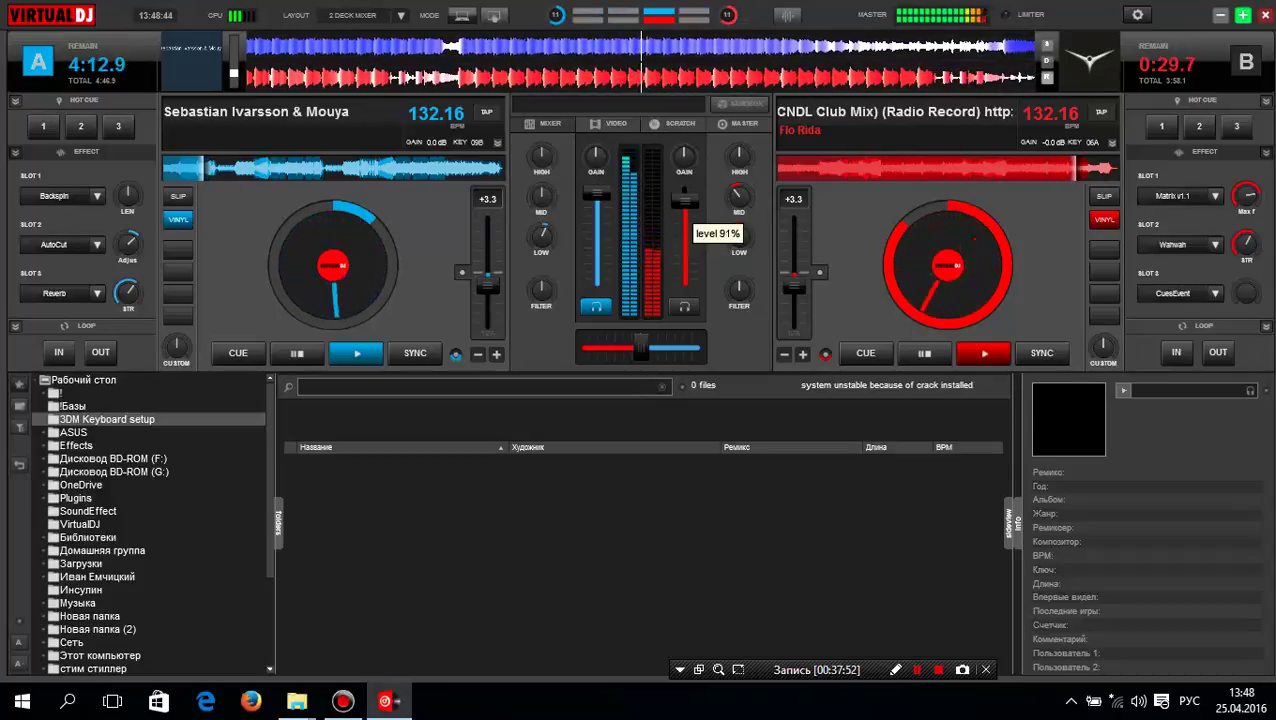
drag(685, 201, 685, 211)
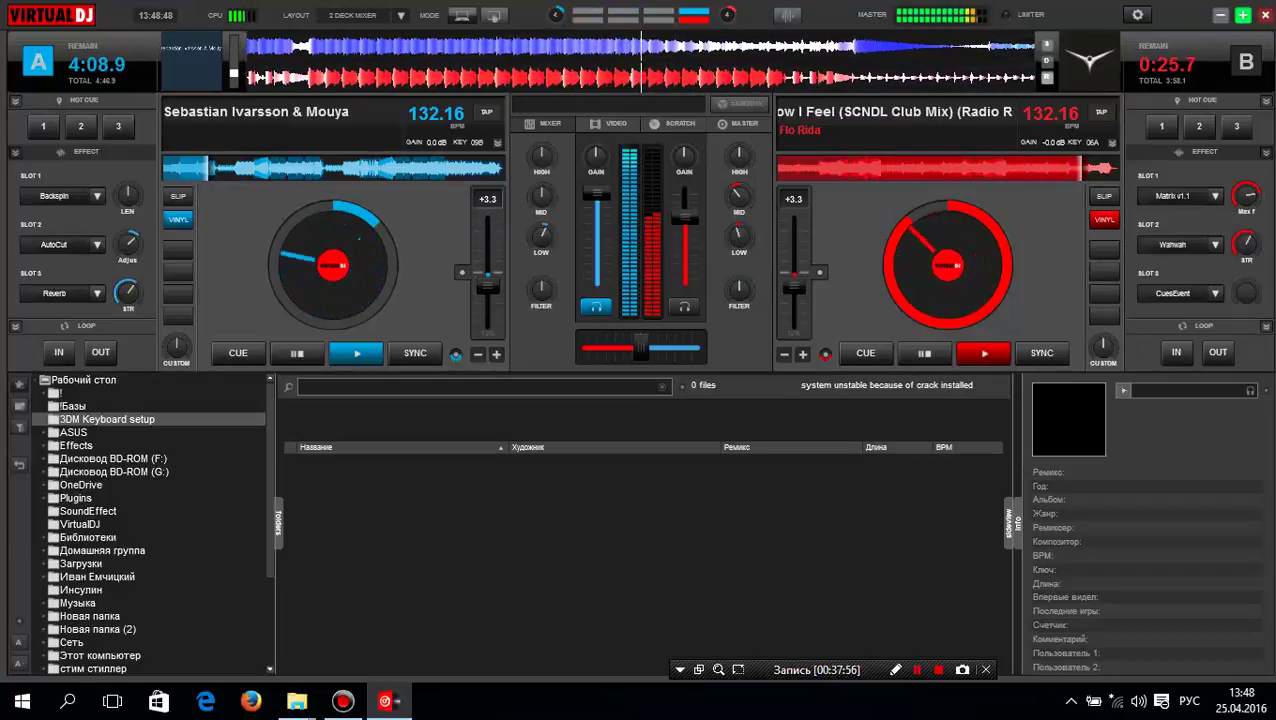
drag(685, 219, 685, 280)
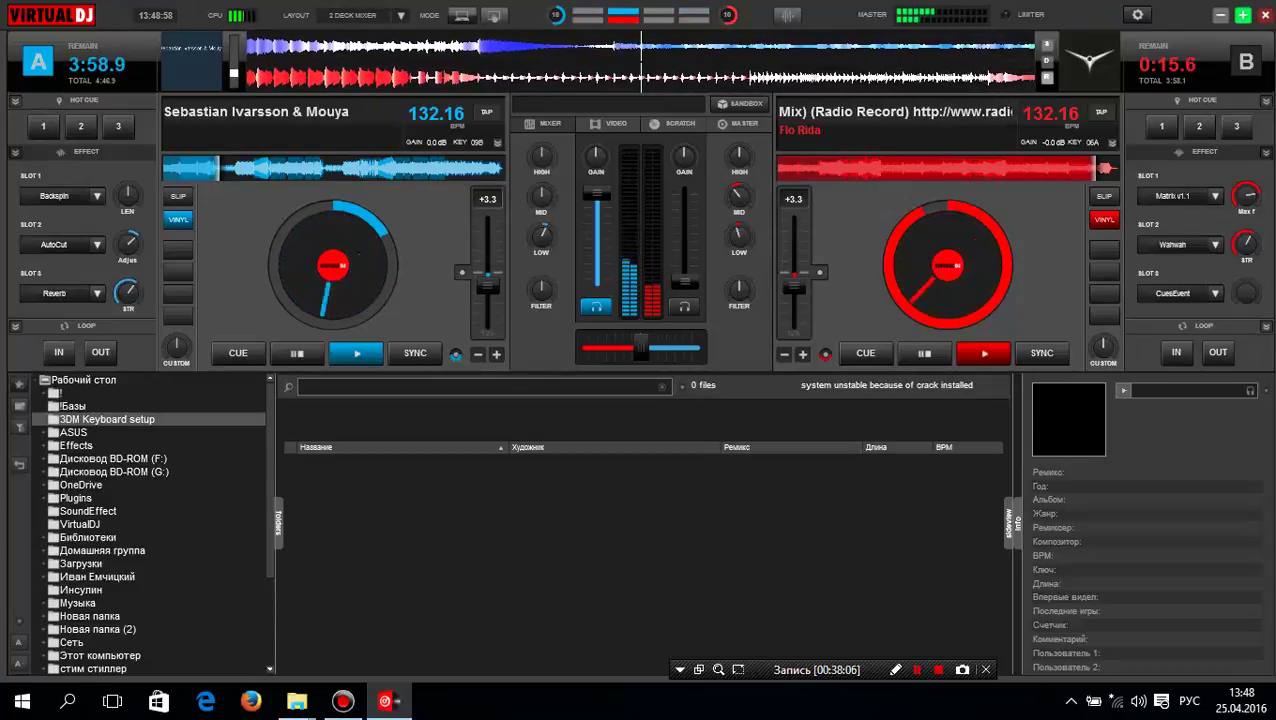
drag(543, 199, 543, 195)
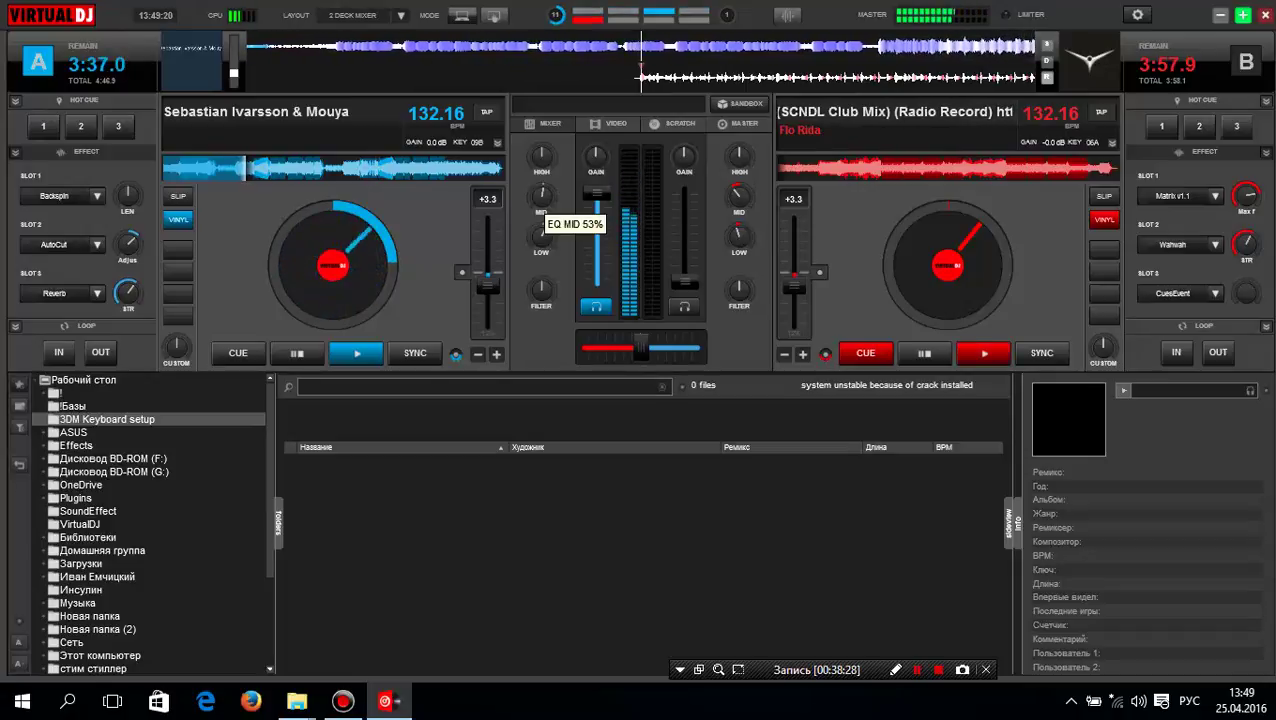
Load the Scooter vs Jetfire track How Much Is The Fish from the Energy folder onto deck B and return to the mixer.
key(alt+Tab)
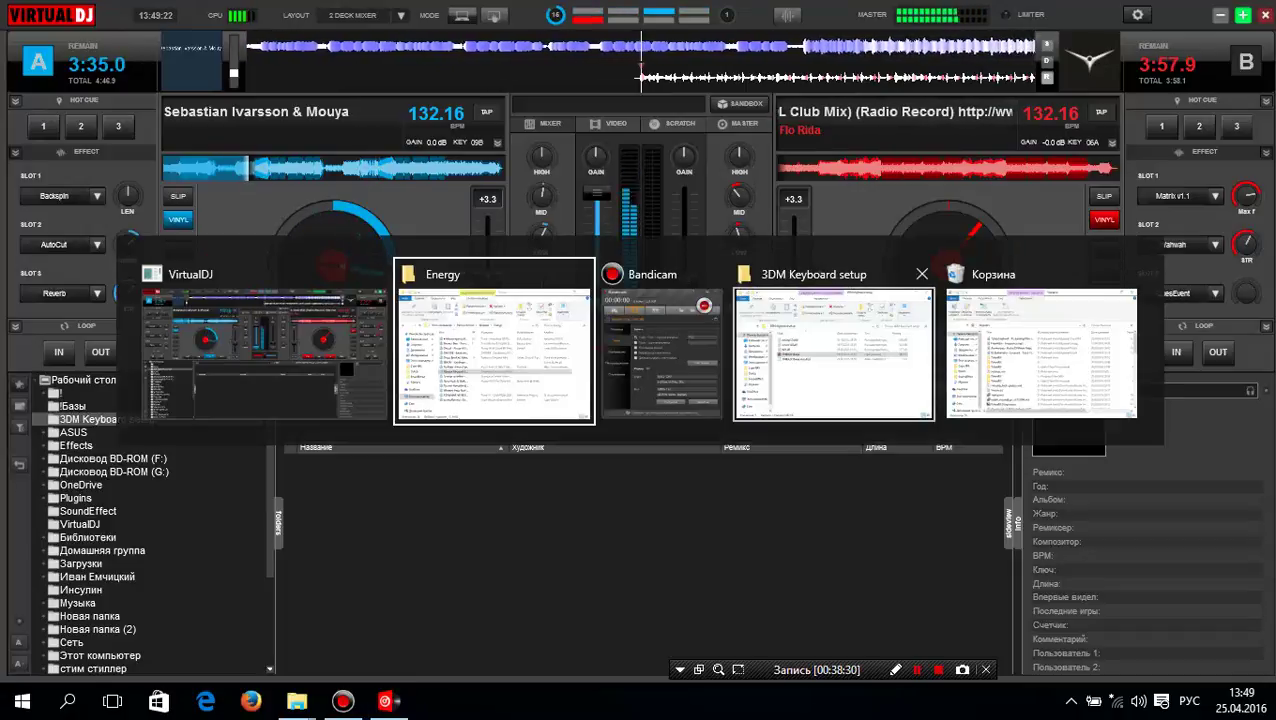
drag(860, 99, 620, 97)
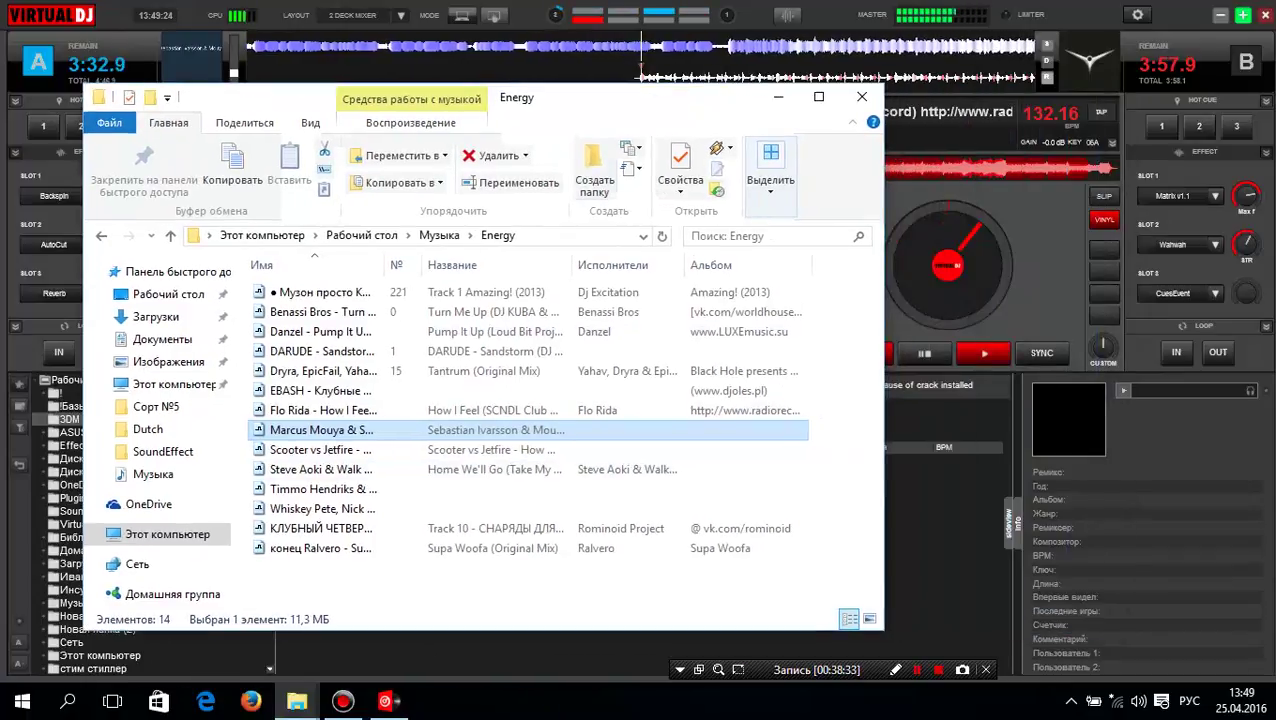
drag(325, 450, 880, 296)
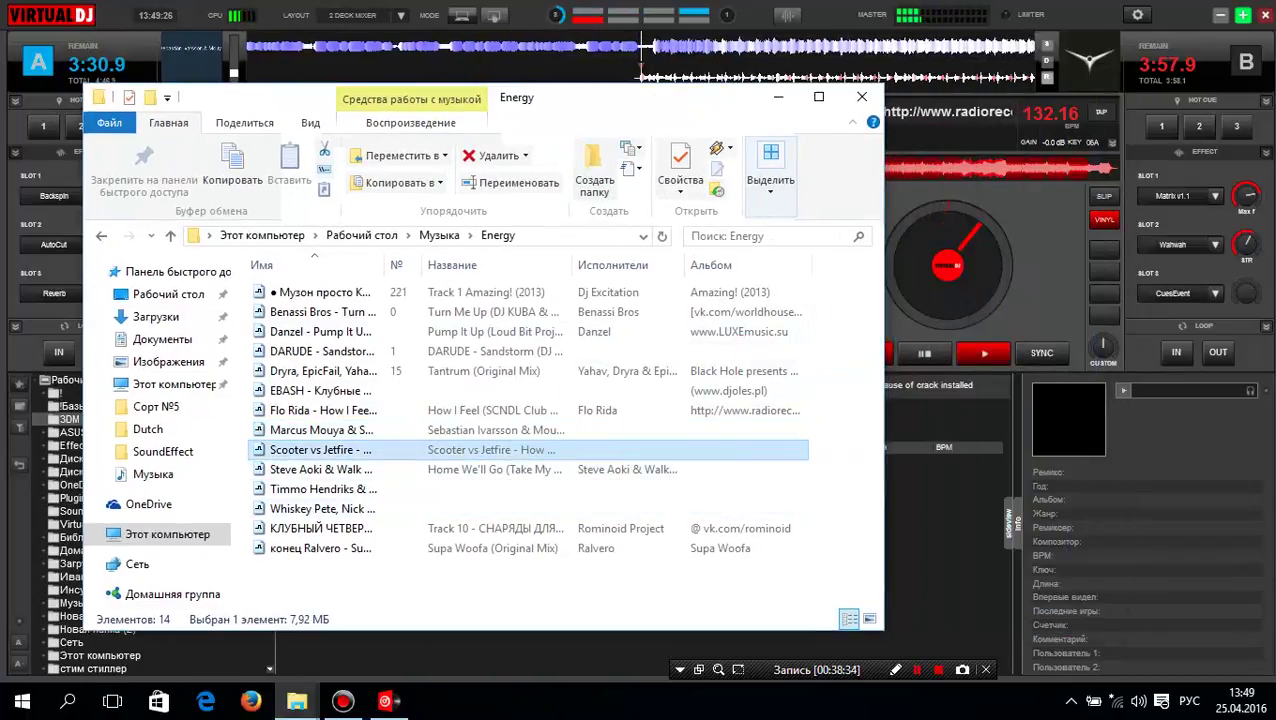
click(776, 97)
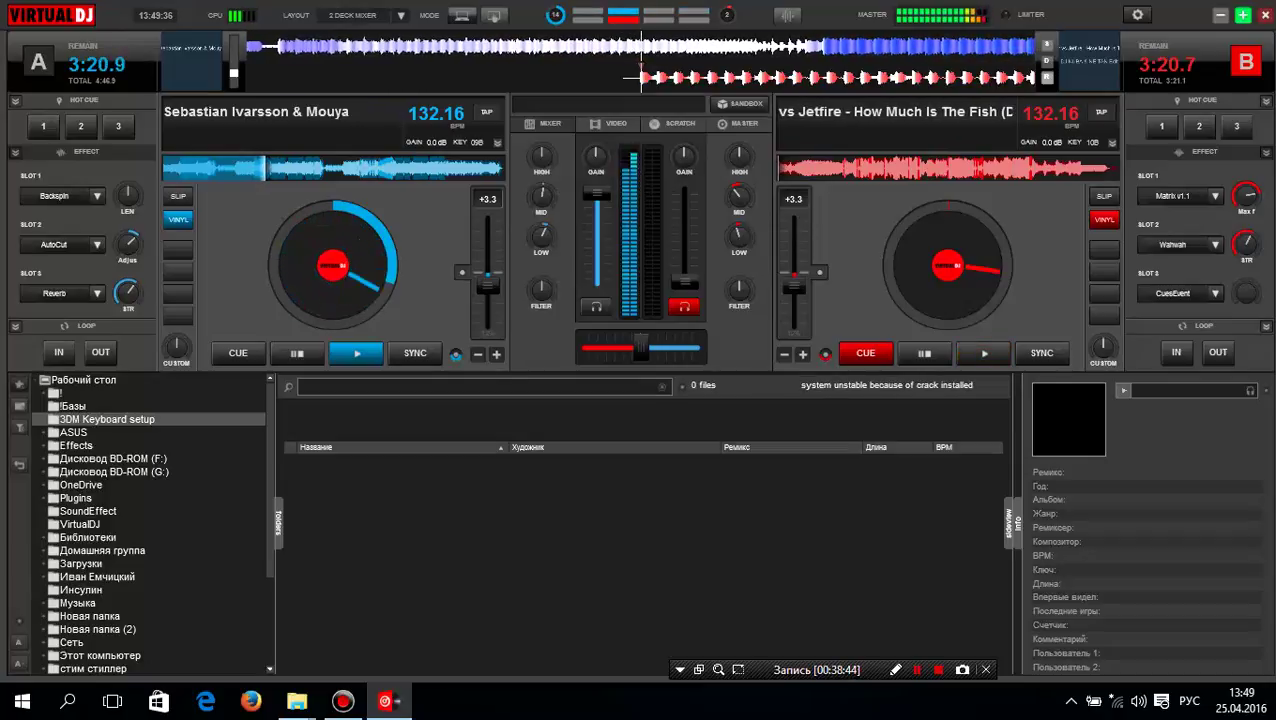
mouse_move(297, 701)
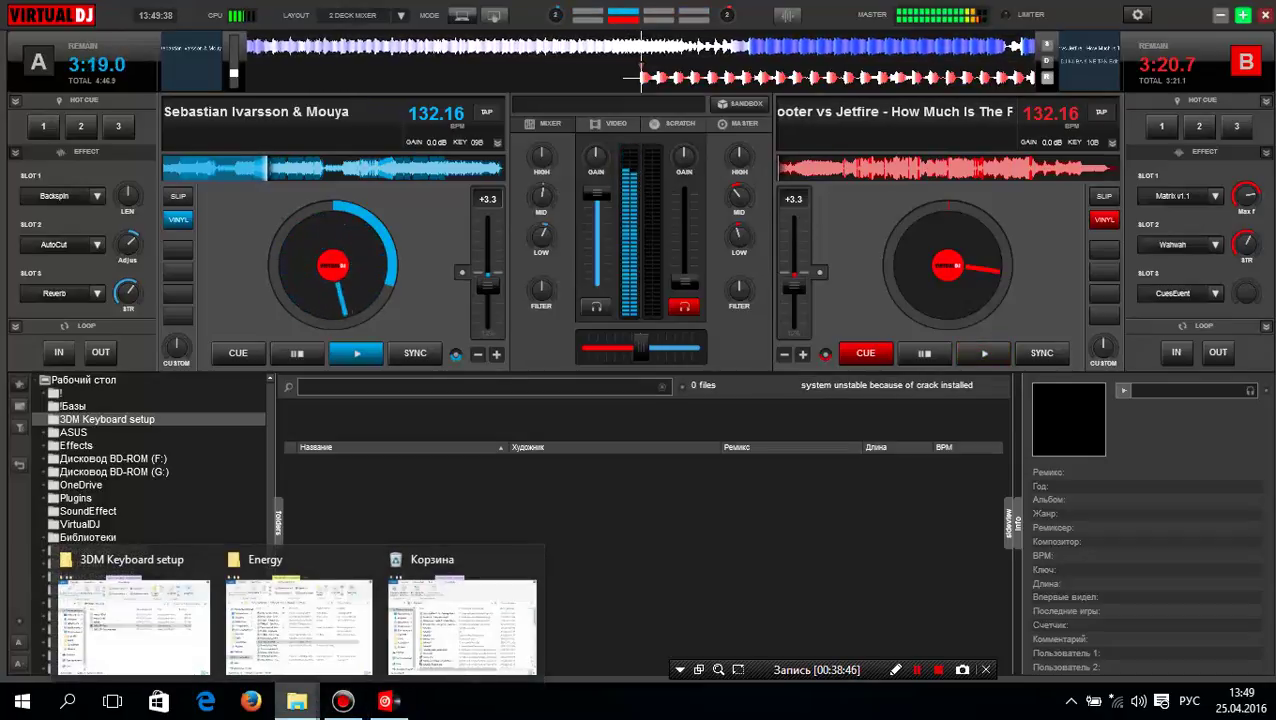
click(265, 628)
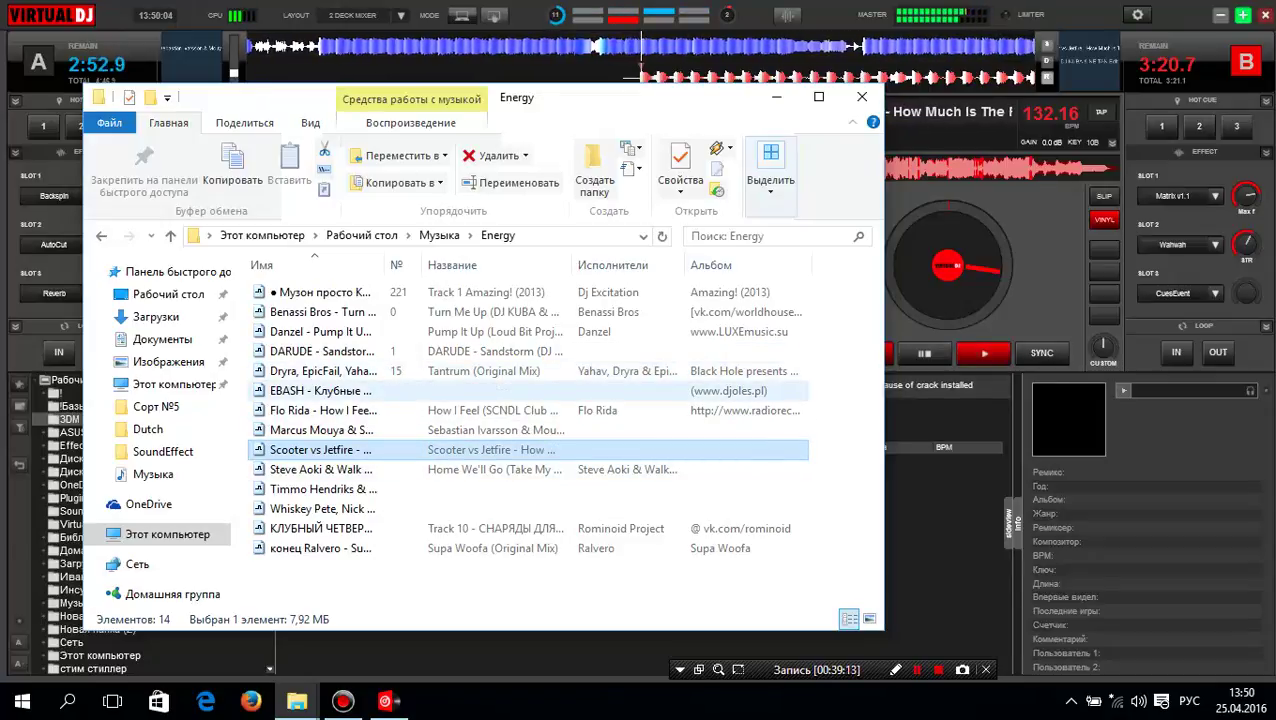
click(777, 97)
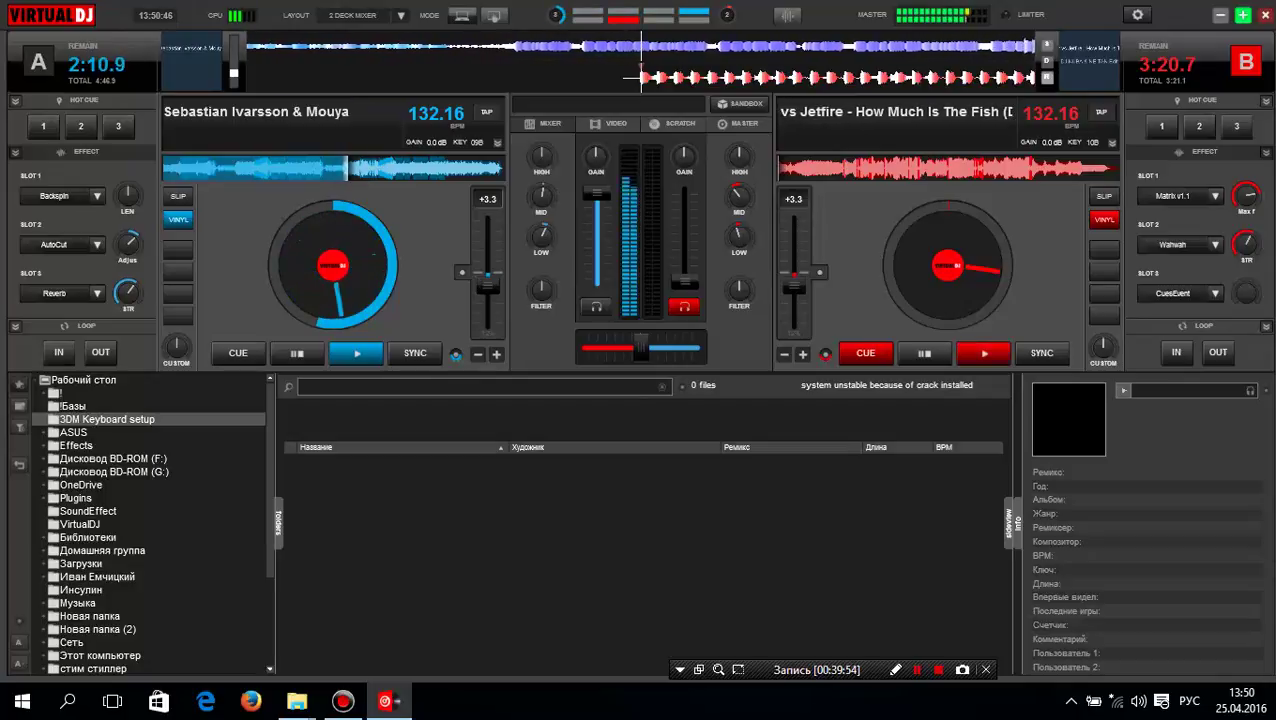
Start How Much Is The Fish on deck B and raise its volume gradually to full.
drag(739, 237, 739, 230)
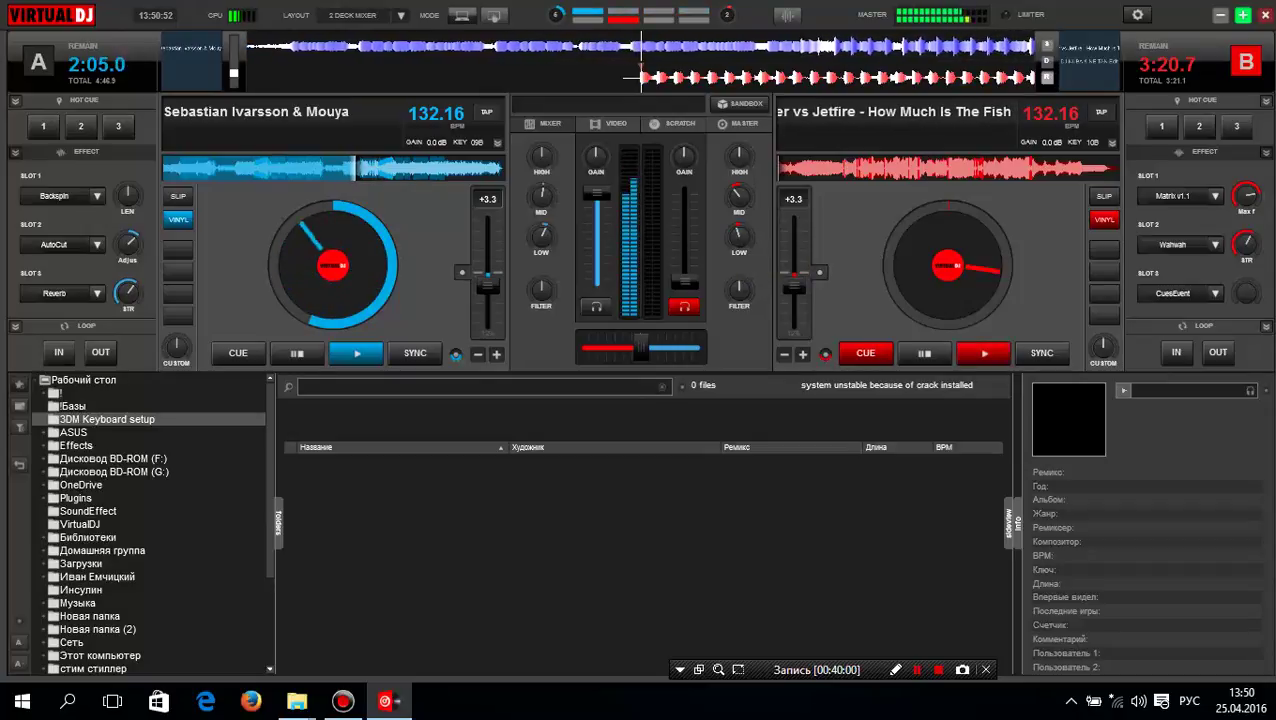
mouse_move(542, 237)
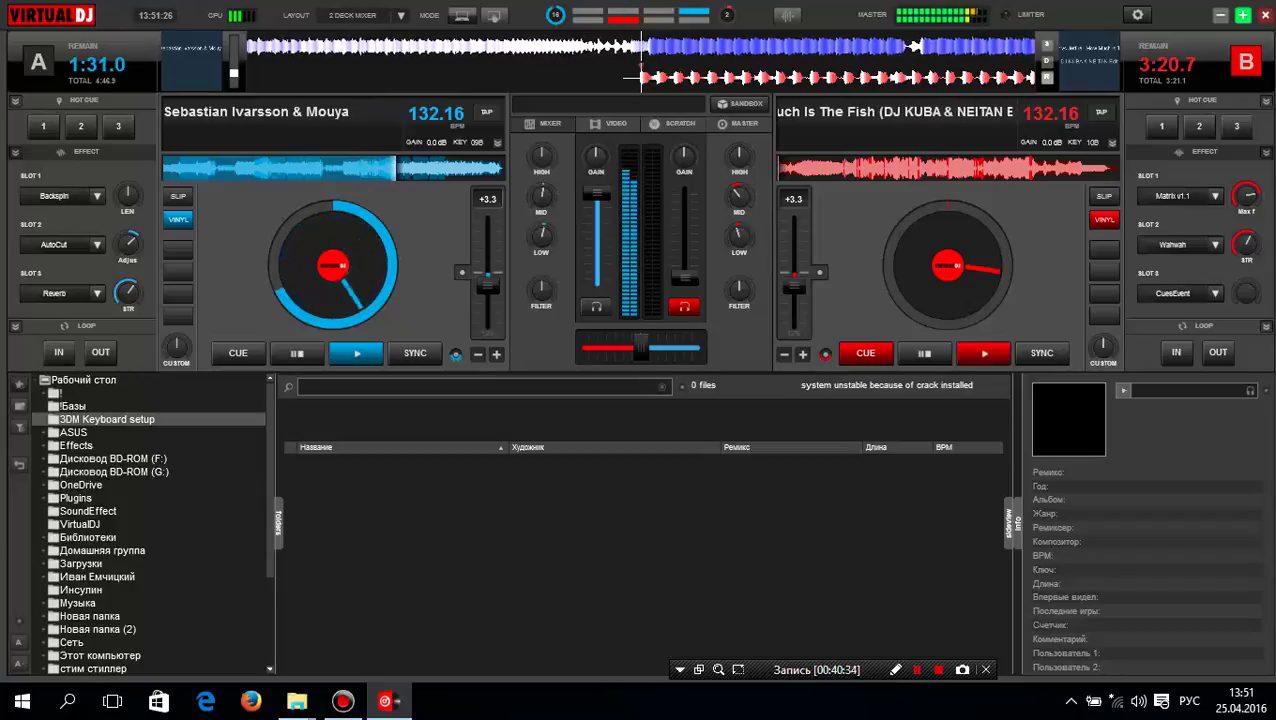
drag(684, 278, 685, 252)
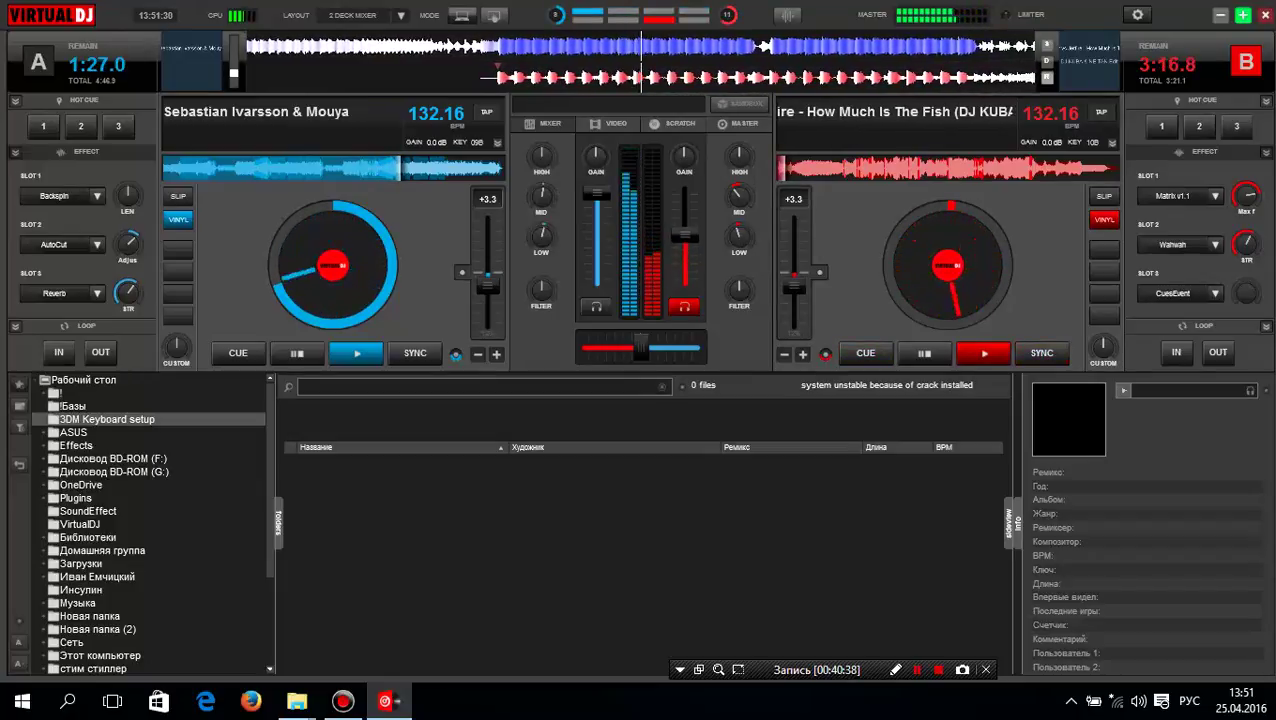
mouse_move(684, 250)
mouse_down()
mouse_move(684, 213)
mouse_move(684, 225)
mouse_up()
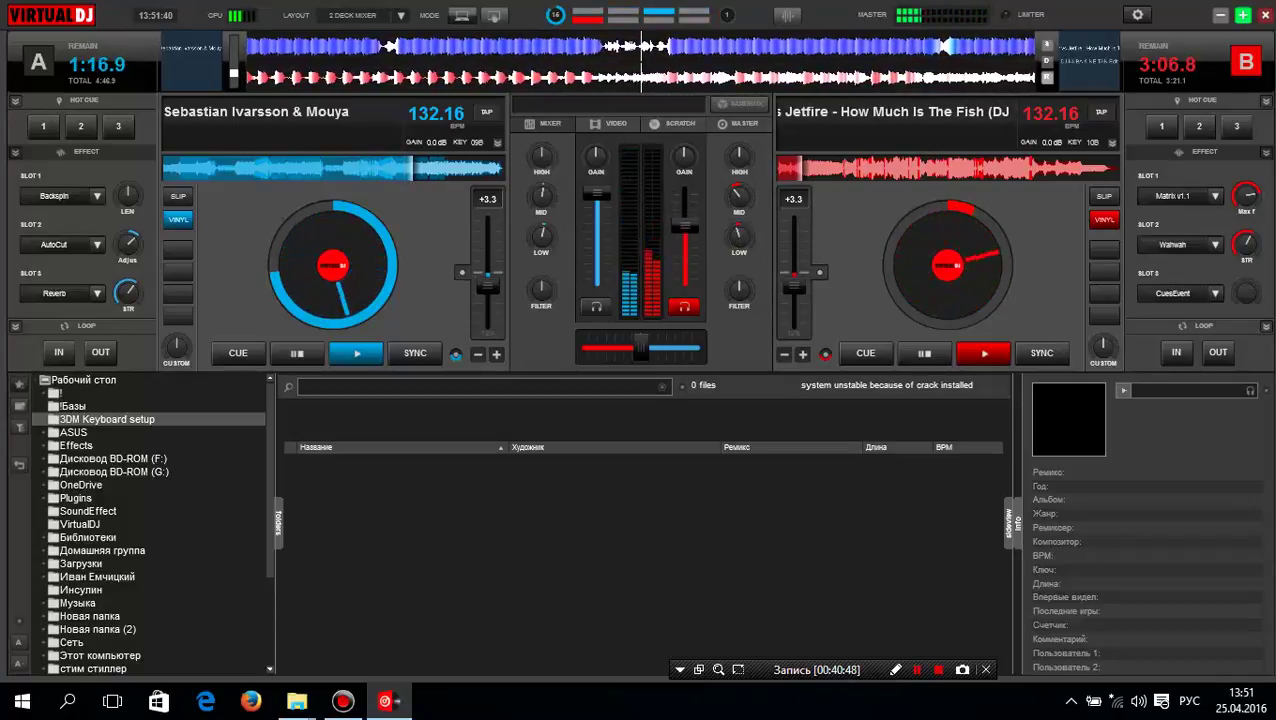
drag(684, 224, 684, 212)
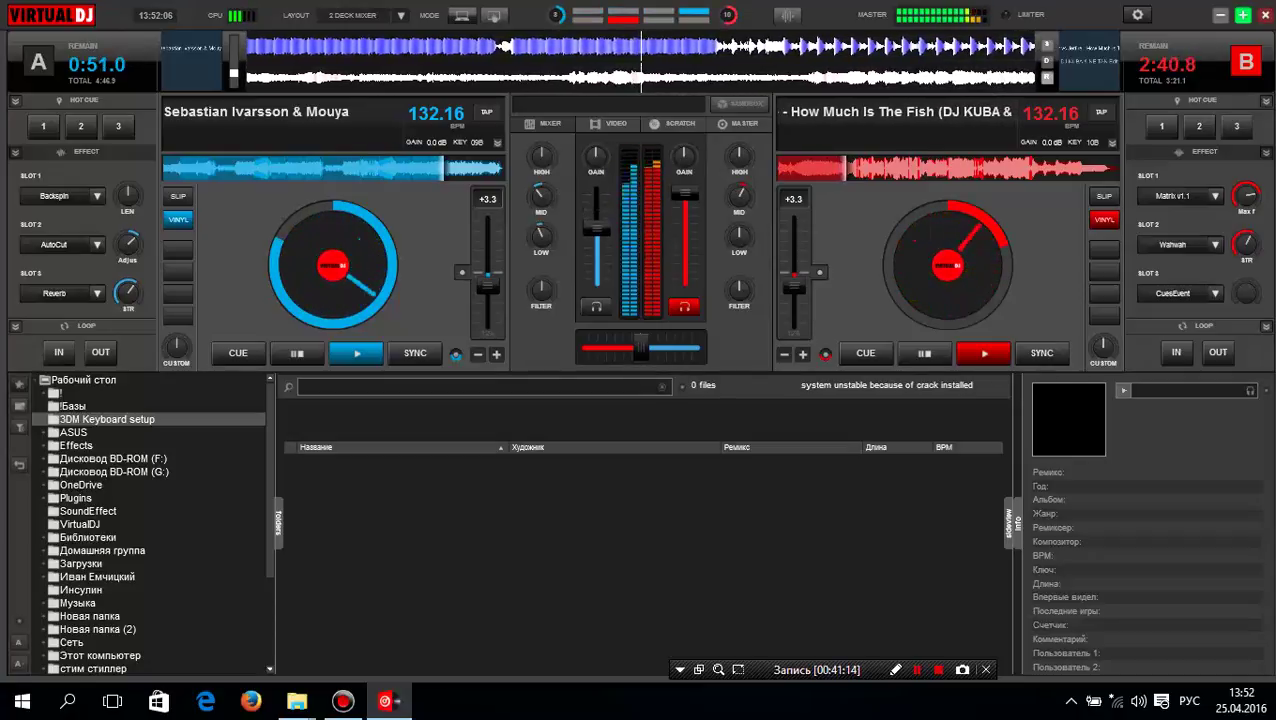
Fade the outgoing Sebastian Ivarsson & Mouya track on deck A down to zero volume in stages.
mouse_move(598, 231)
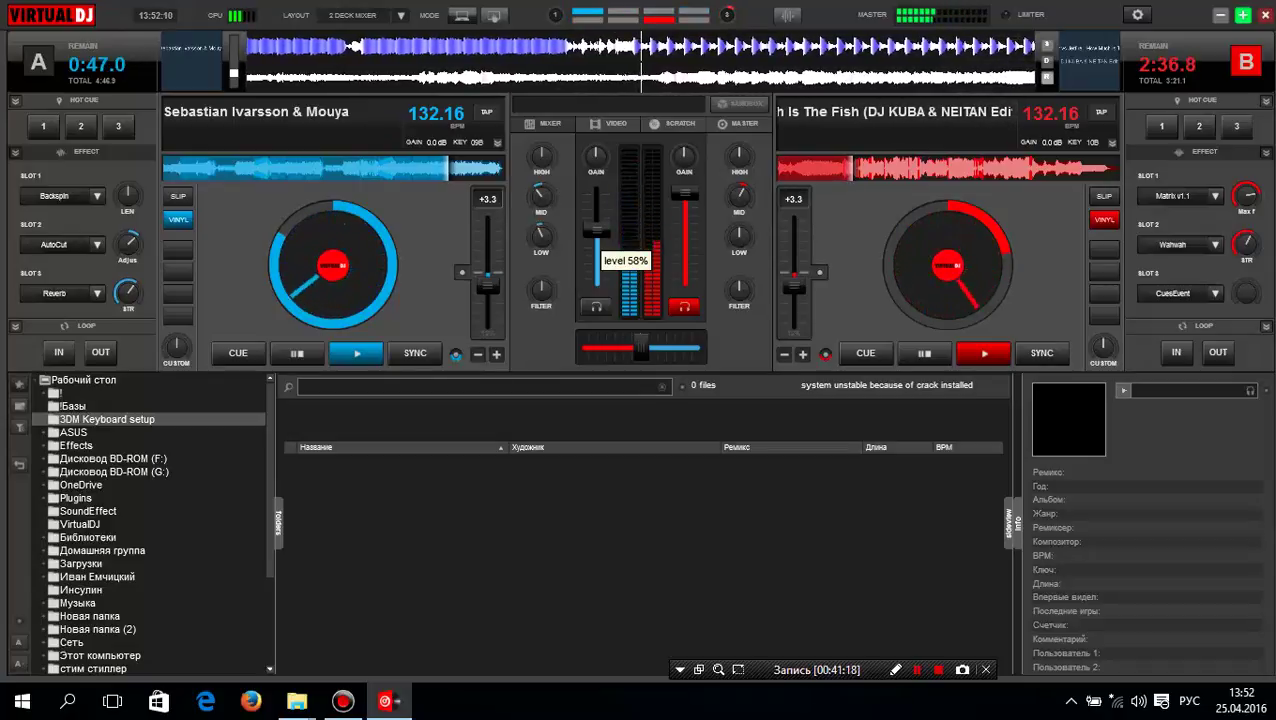
drag(597, 231, 597, 271)
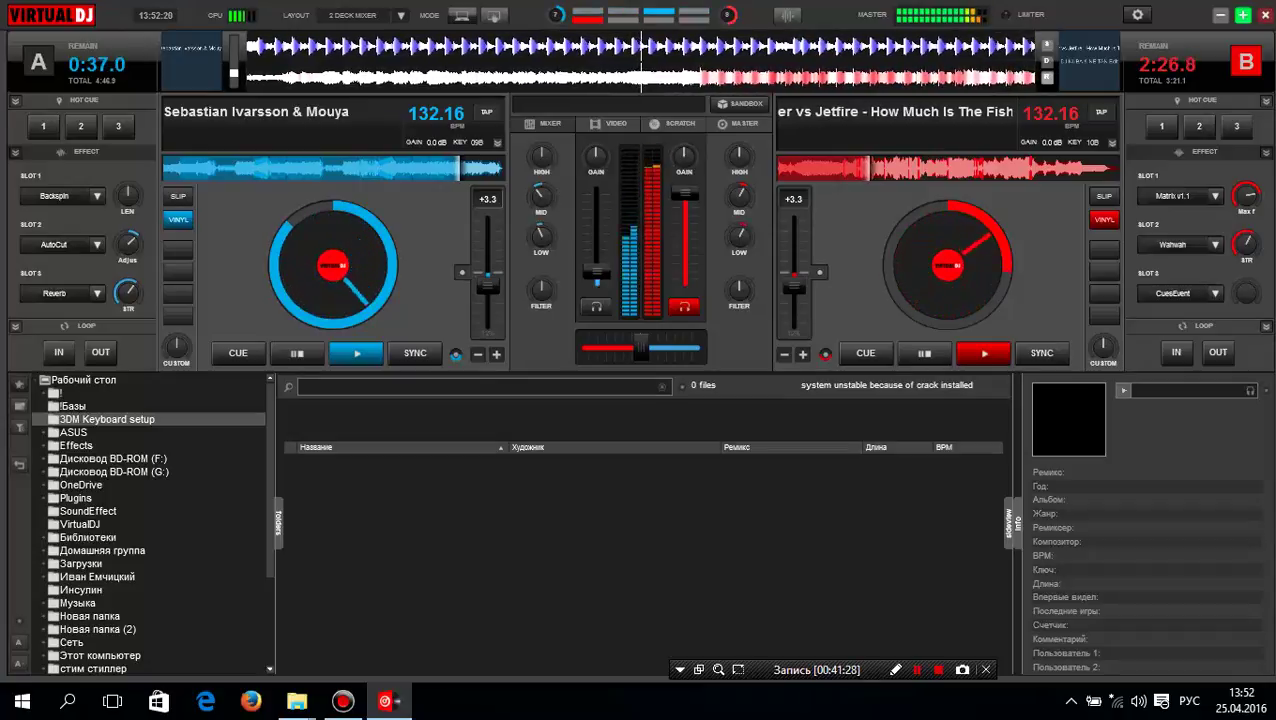
drag(597, 270, 597, 281)
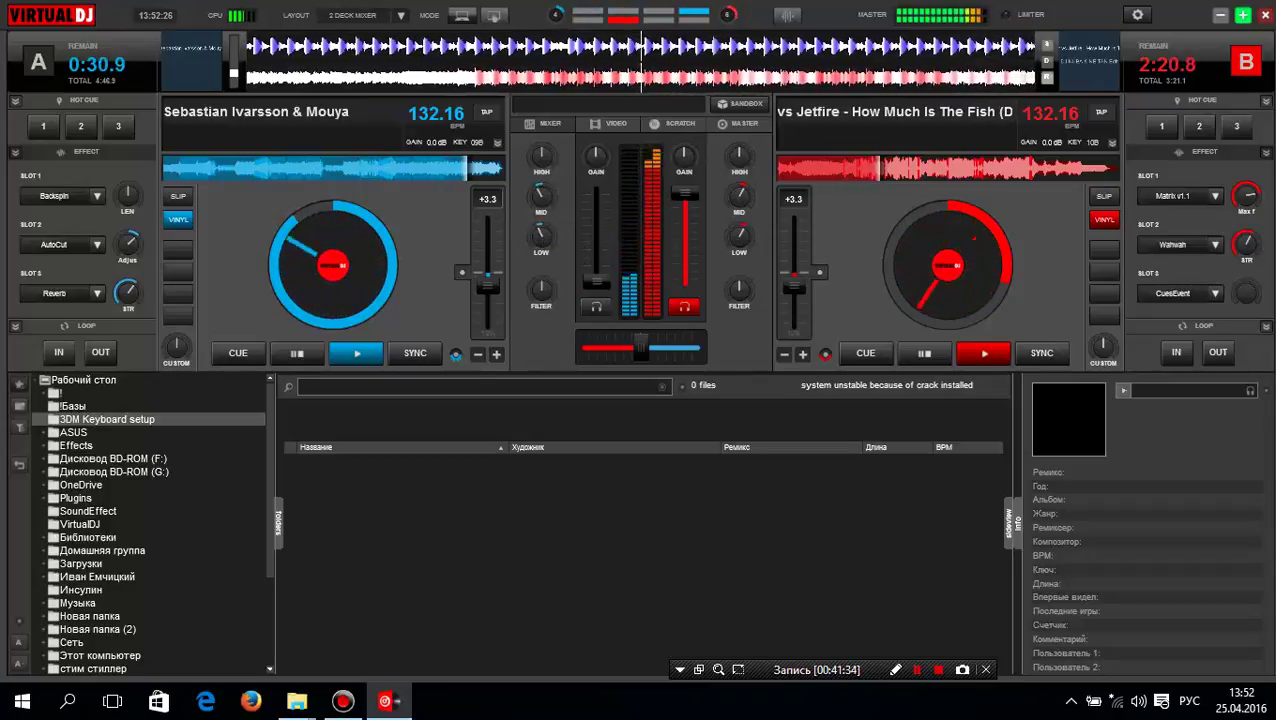
mouse_move(542, 235)
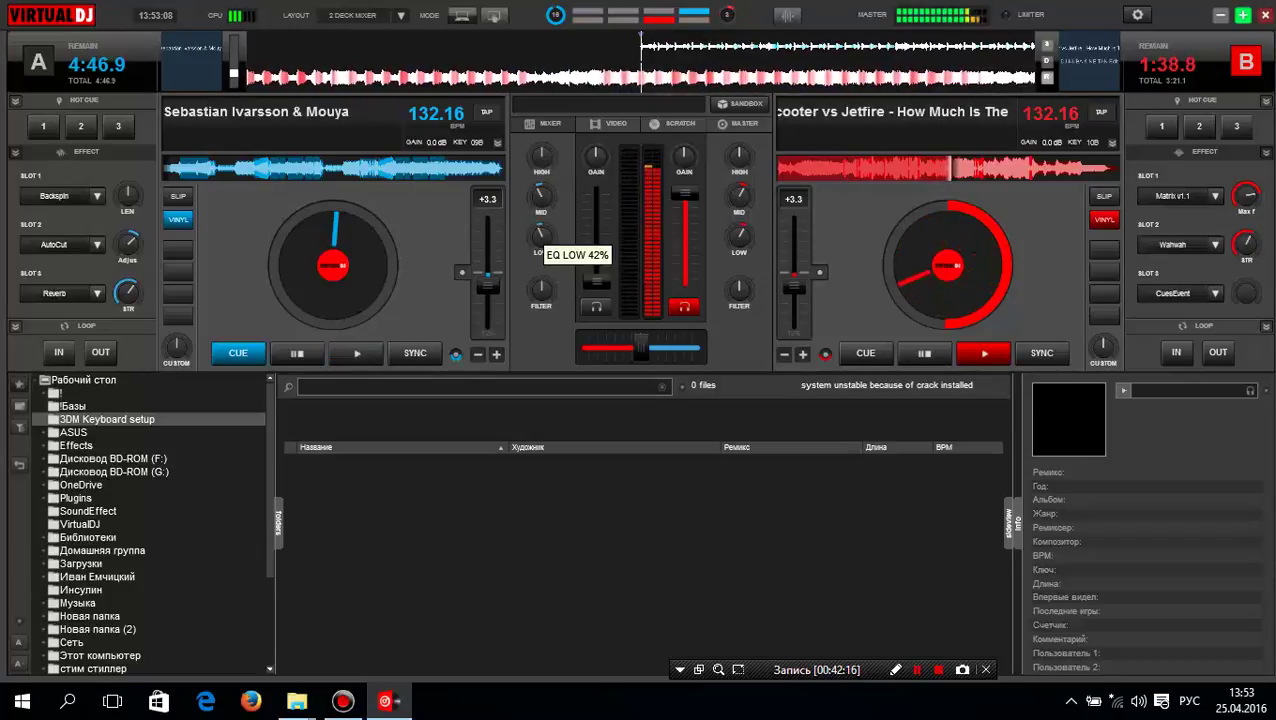
Load the Steve Aoki & Walk Off The Earth track from the Energy folder onto deck A and return to the mixer.
key(alt+Tab)
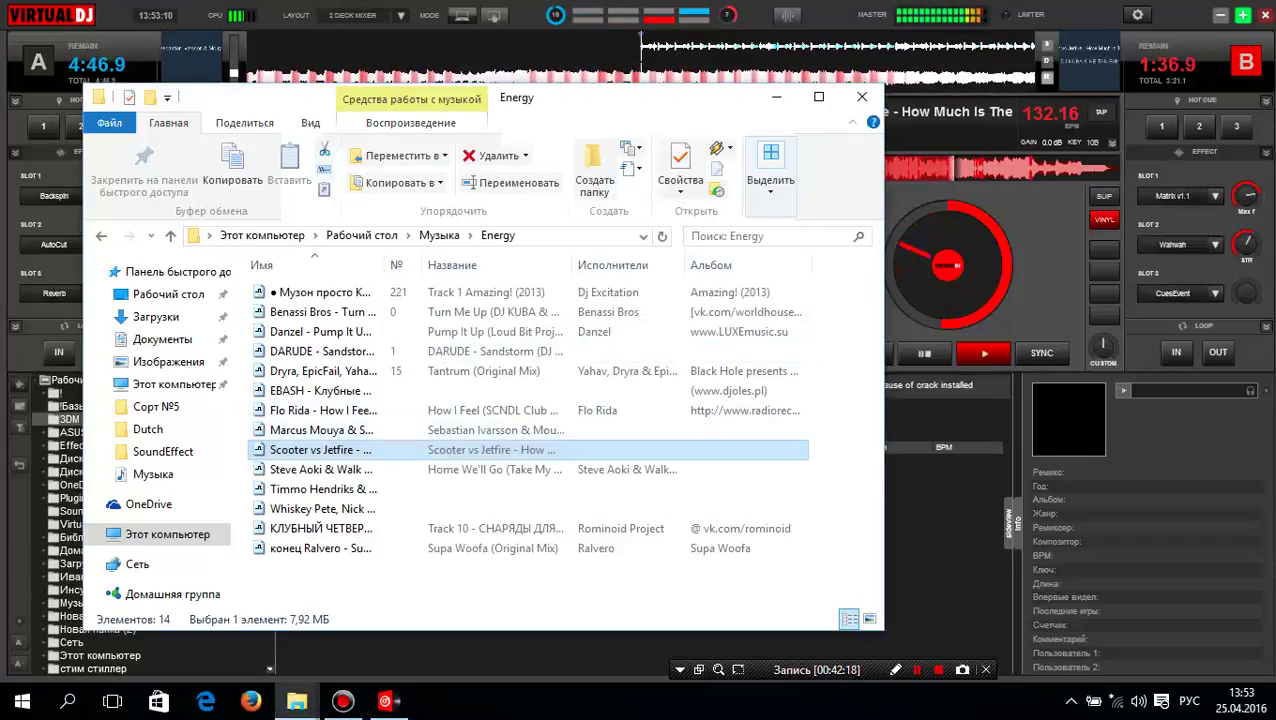
drag(620, 97, 830, 98)
drag(507, 470, 285, 314)
click(987, 98)
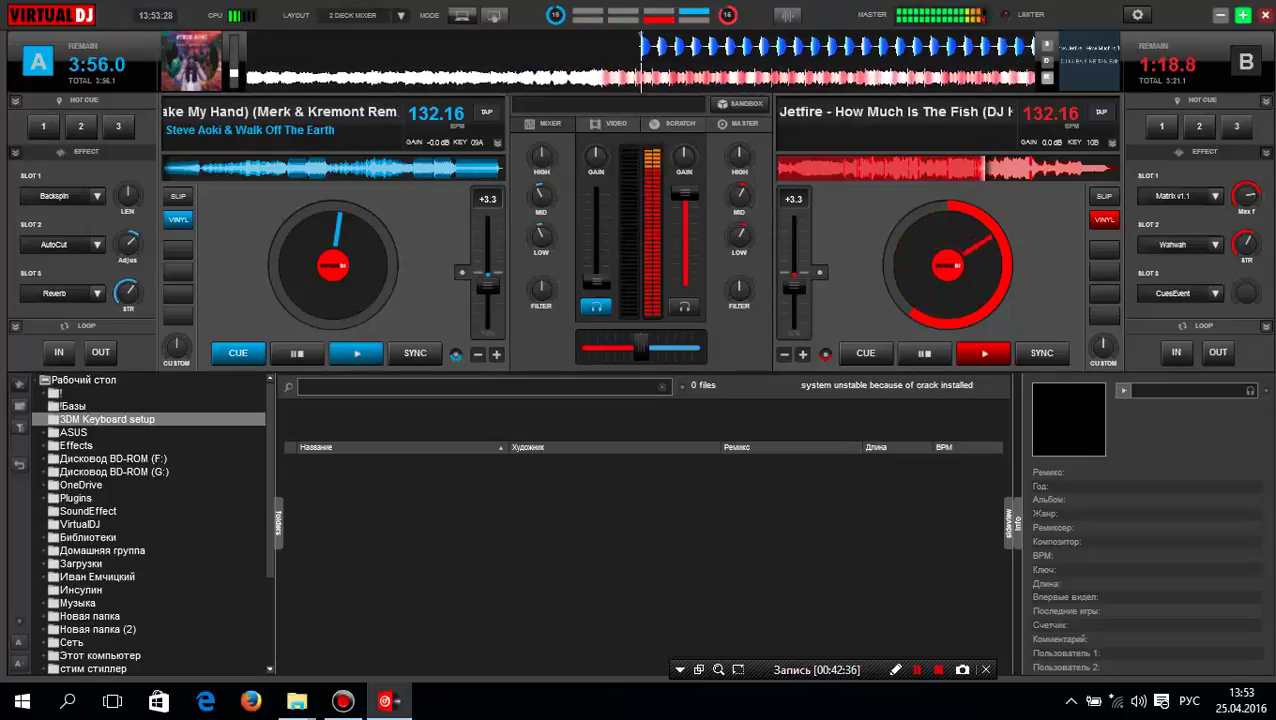
Start Home We'll Go on deck A at full volume and gradually fade deck B's volume to zero.
key(space)
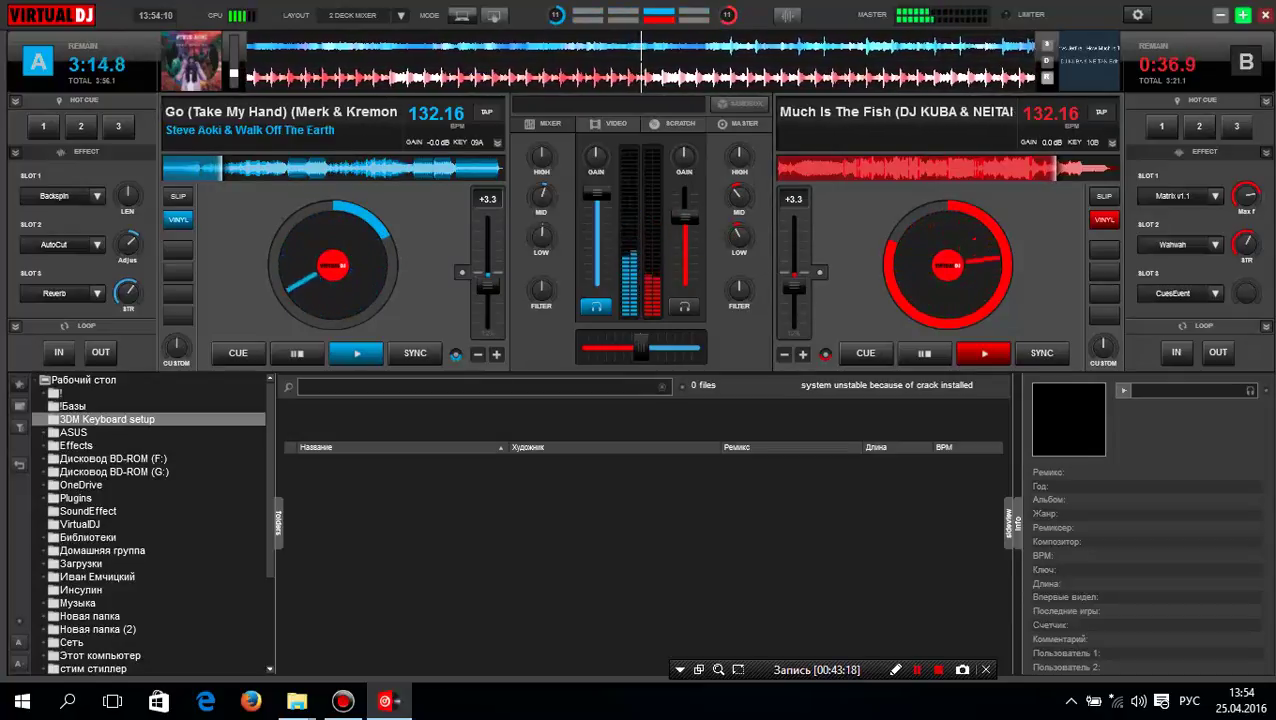
drag(685, 217, 685, 226)
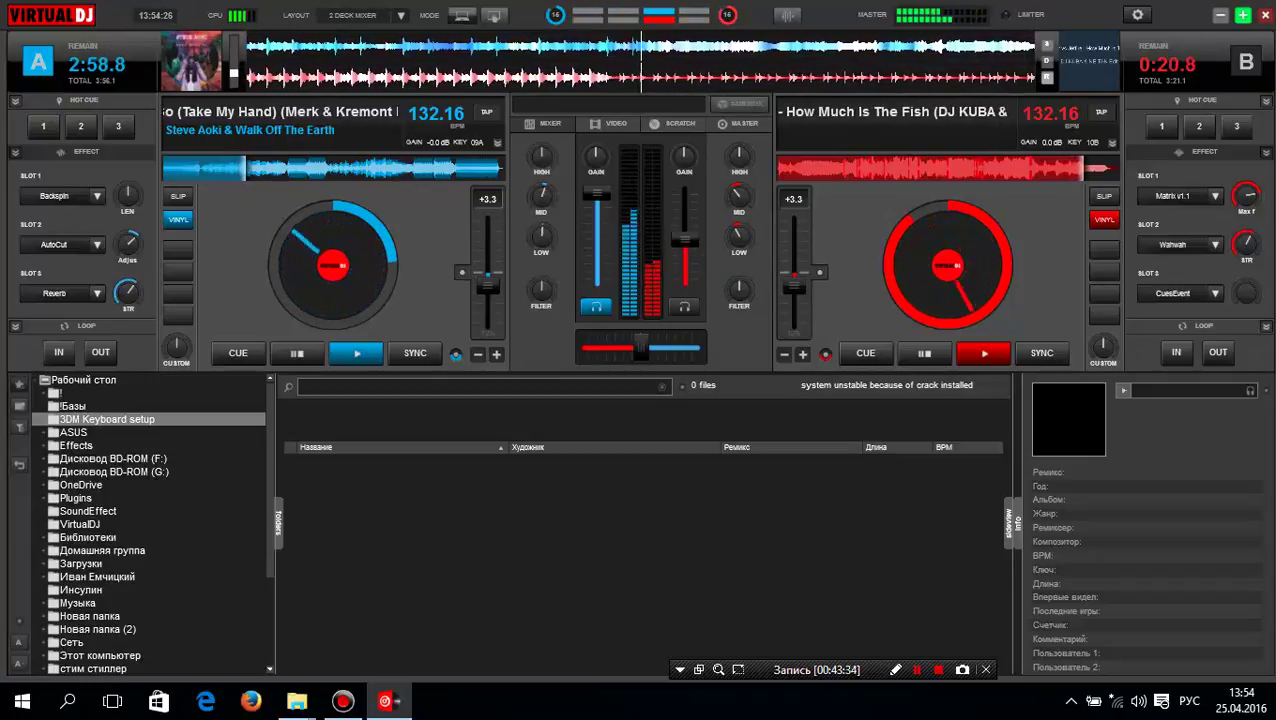
drag(684, 265, 684, 283)
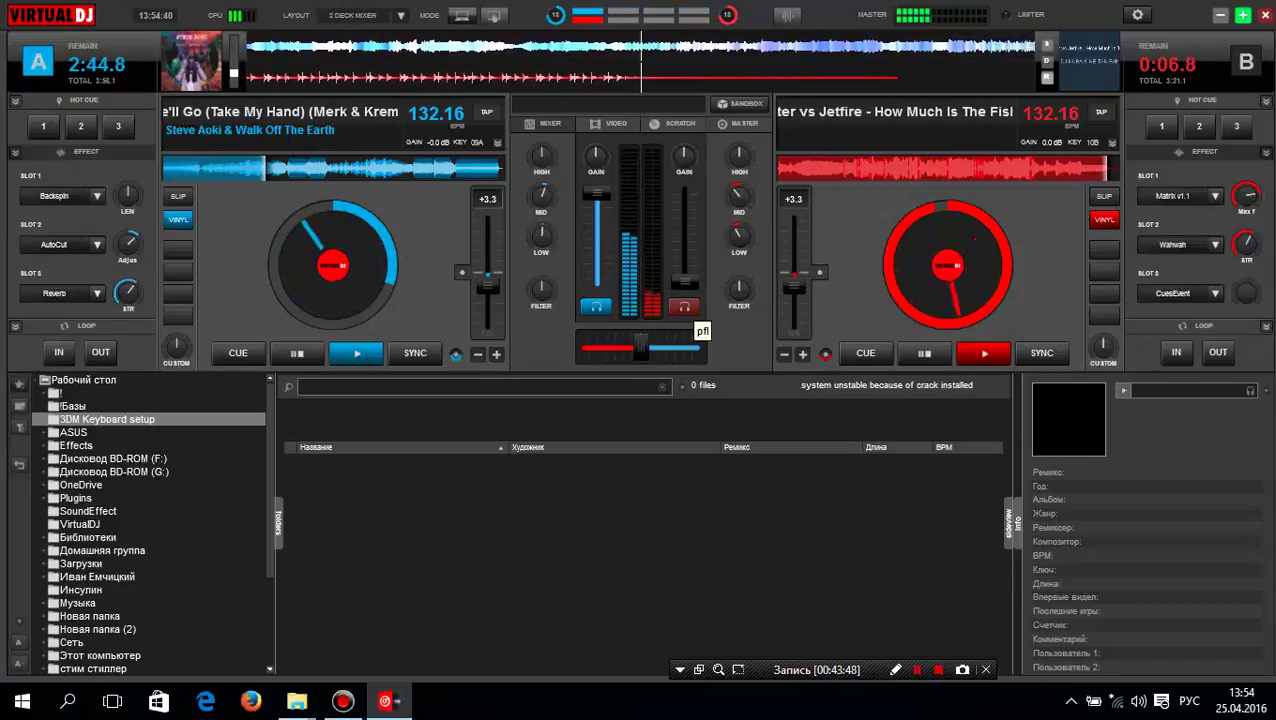
click(685, 307)
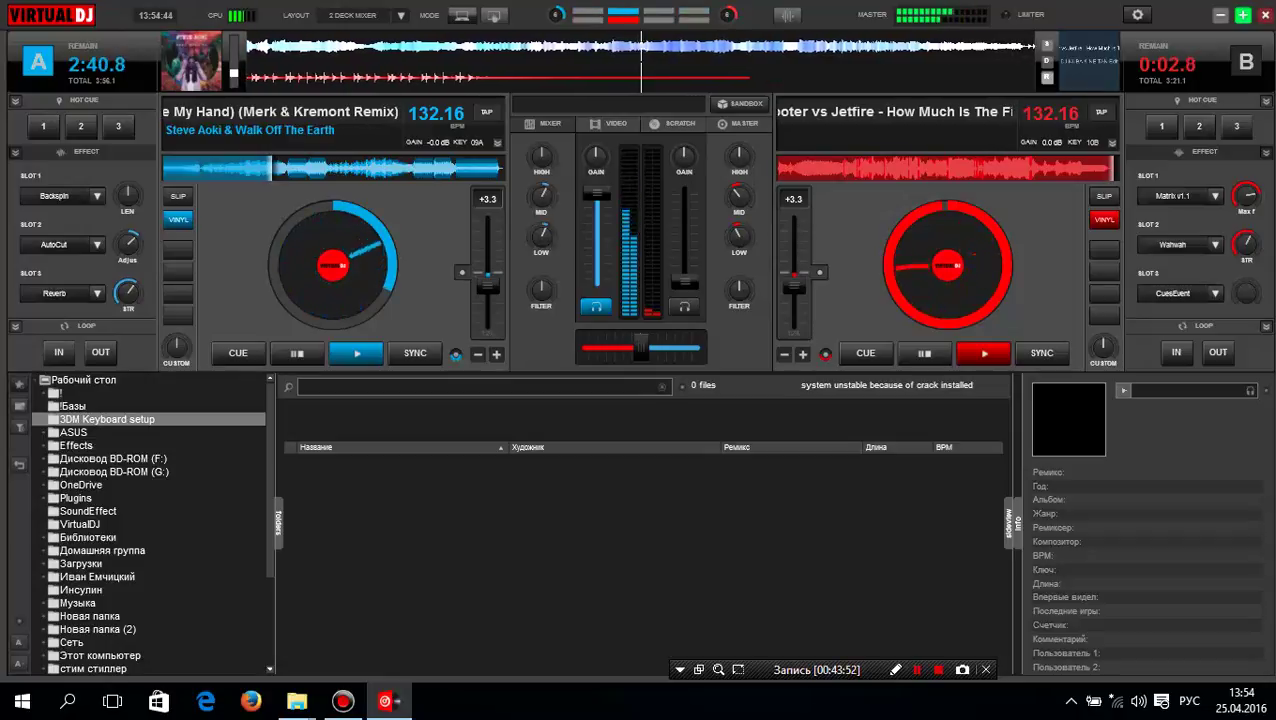
Load Ragga by Timmo Hendriks & Afreaux from the Energy folder onto deck B and return to the mixer.
key(alt+Tab)
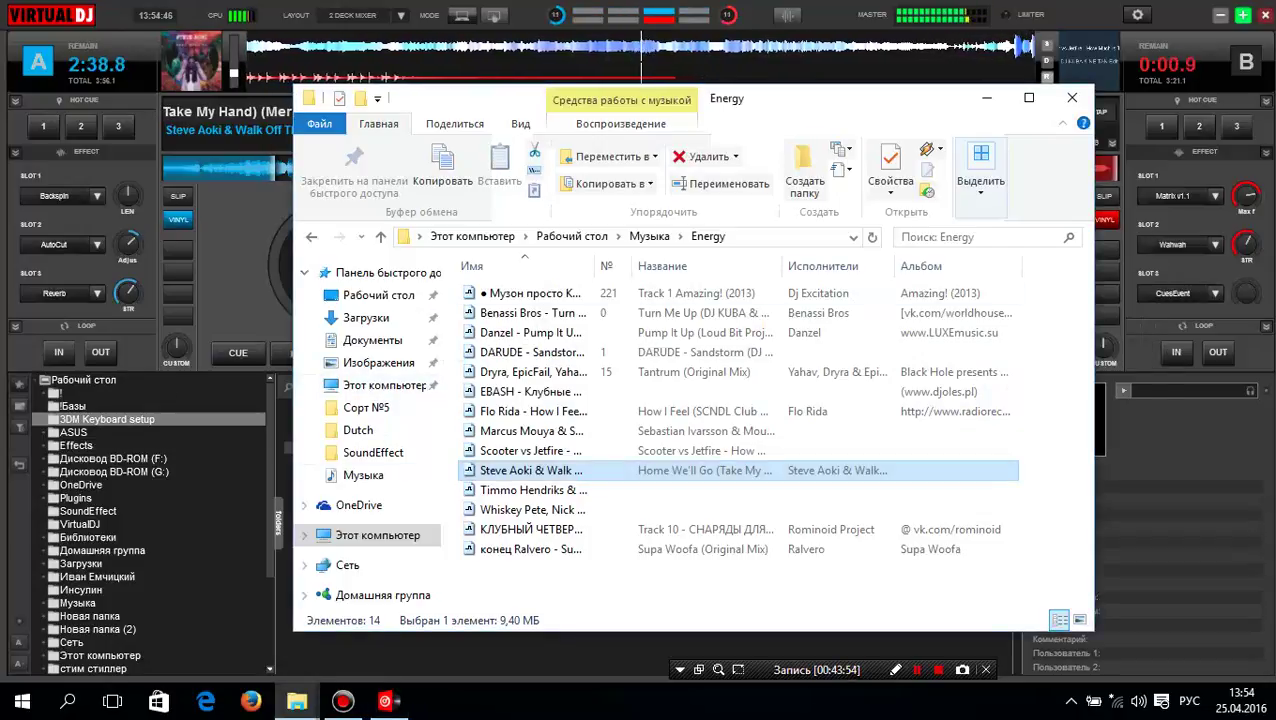
drag(812, 98, 629, 95)
drag(366, 487, 965, 275)
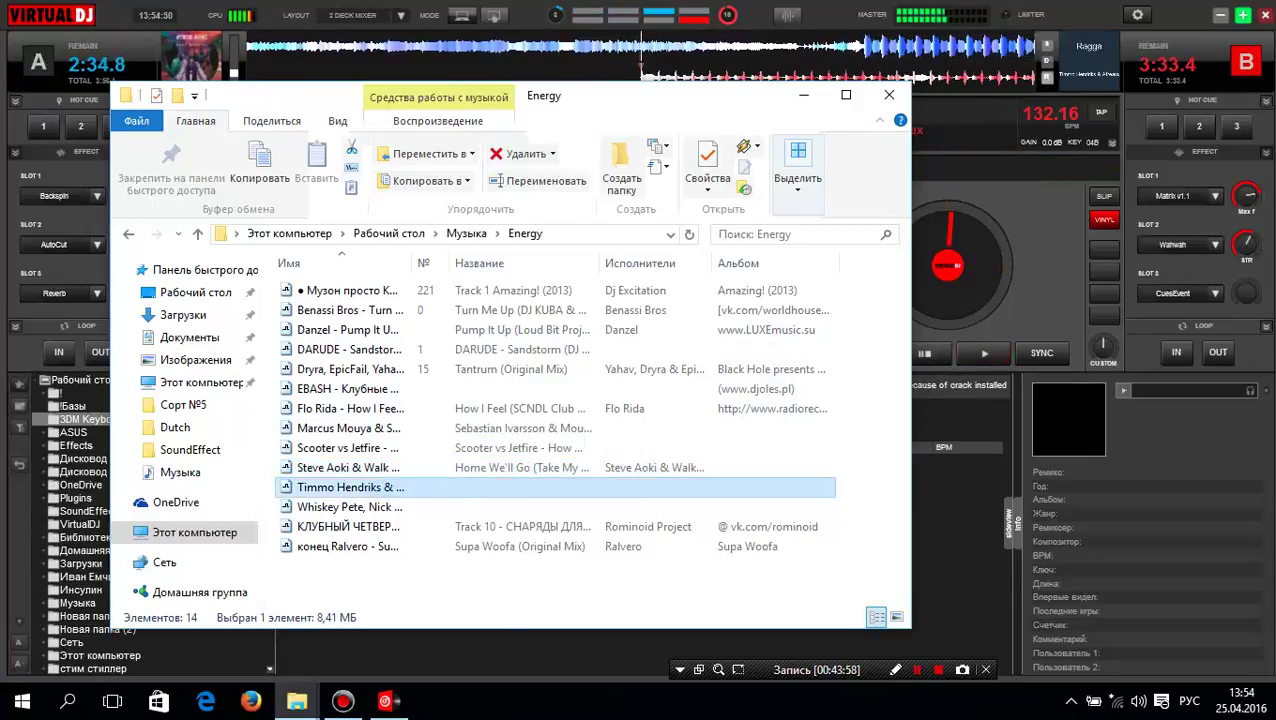
click(804, 95)
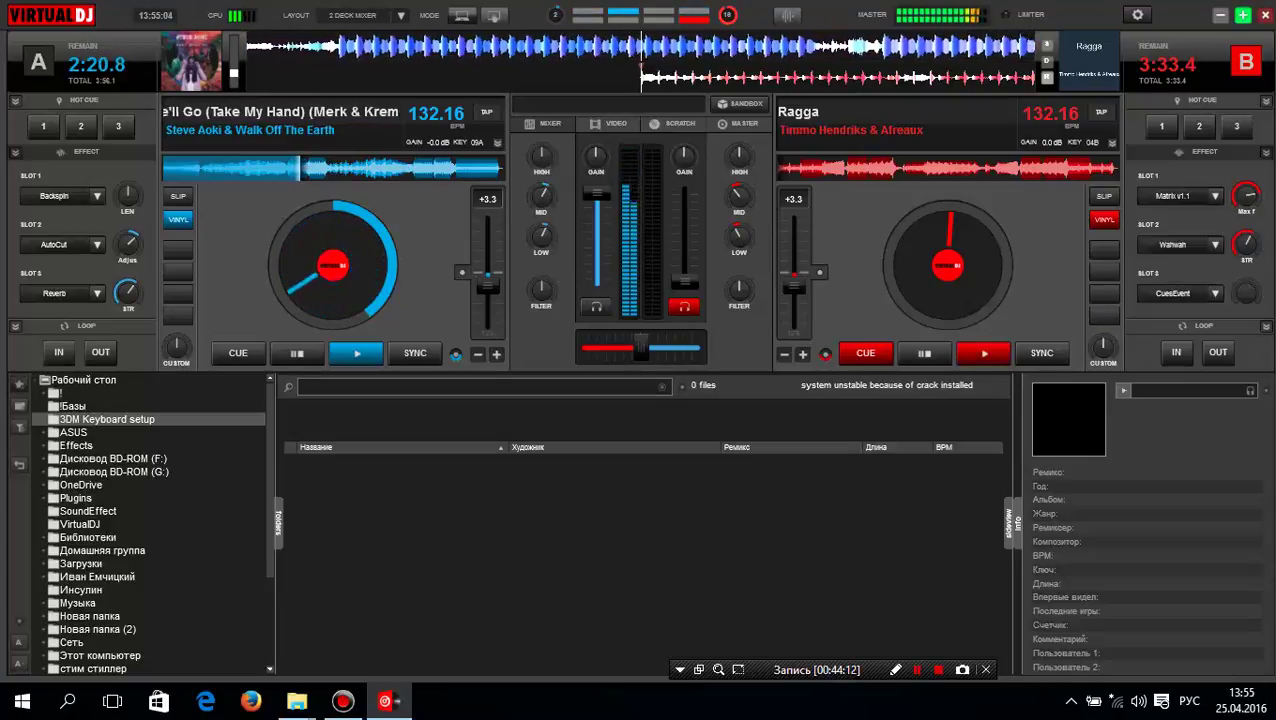
click(178, 250)
click(853, 191)
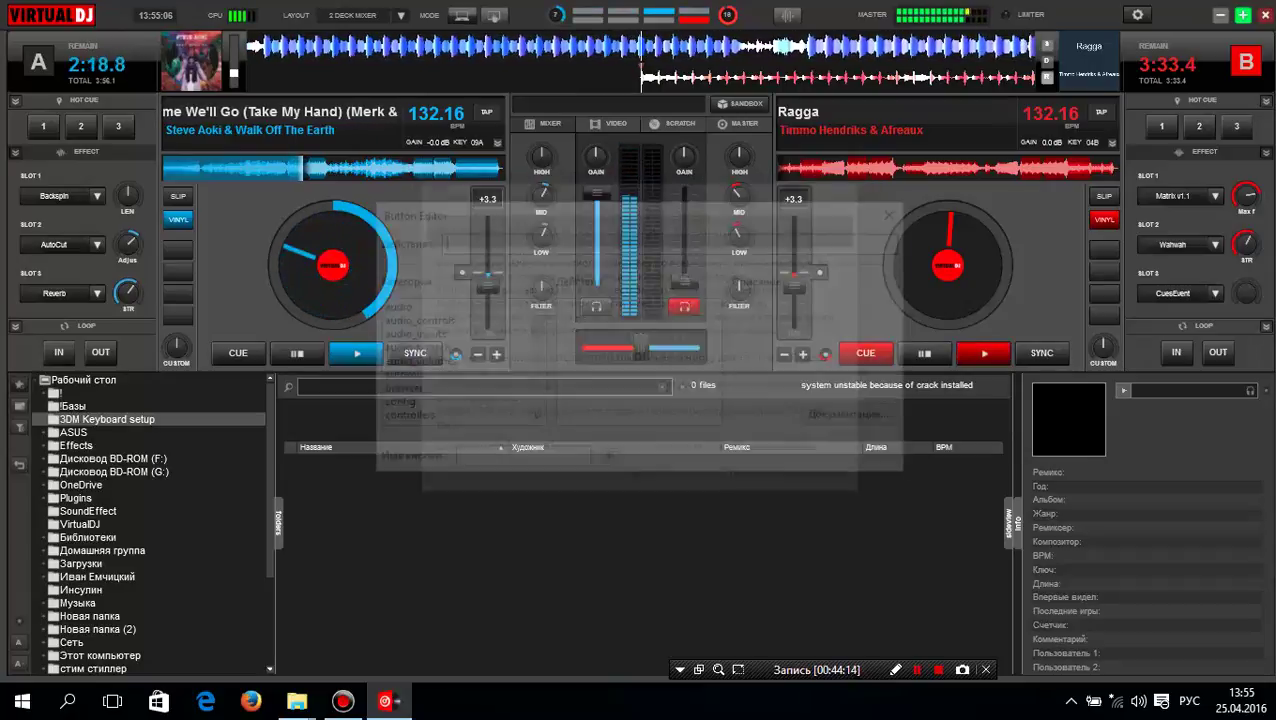
click(900, 211)
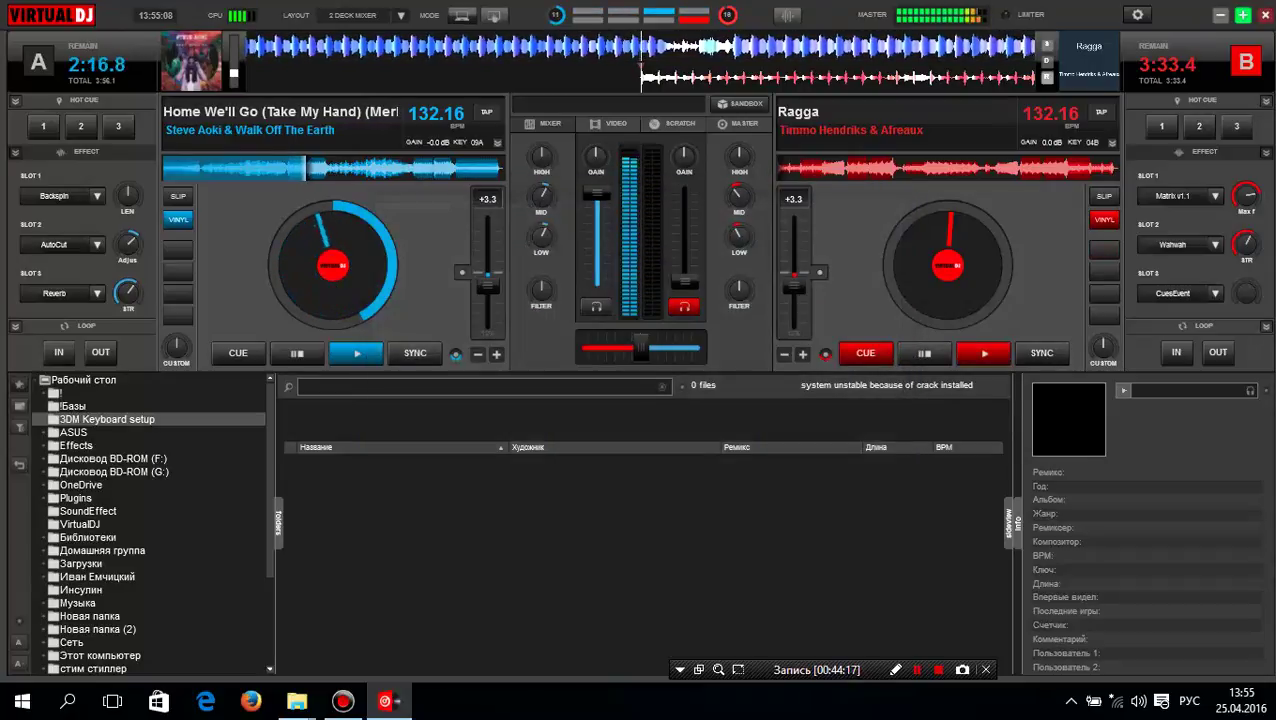
click(1104, 250)
key(Return)
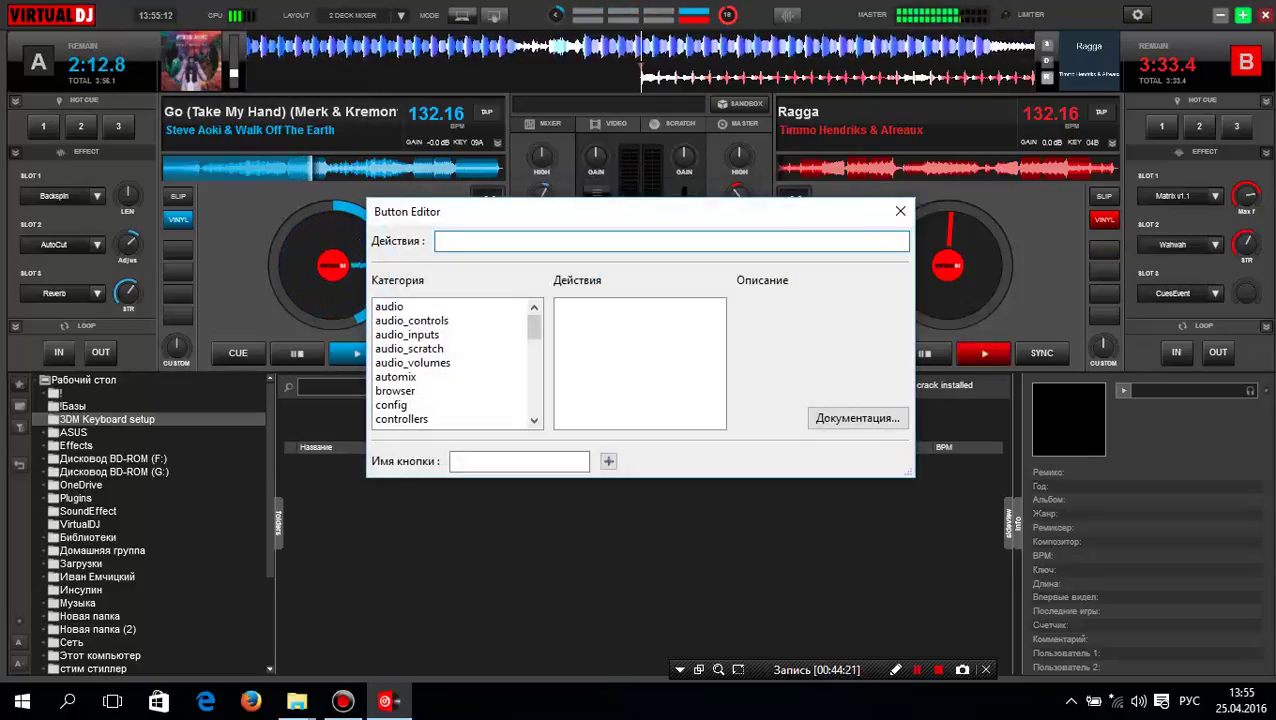
scroll(455, 363, down, 10)
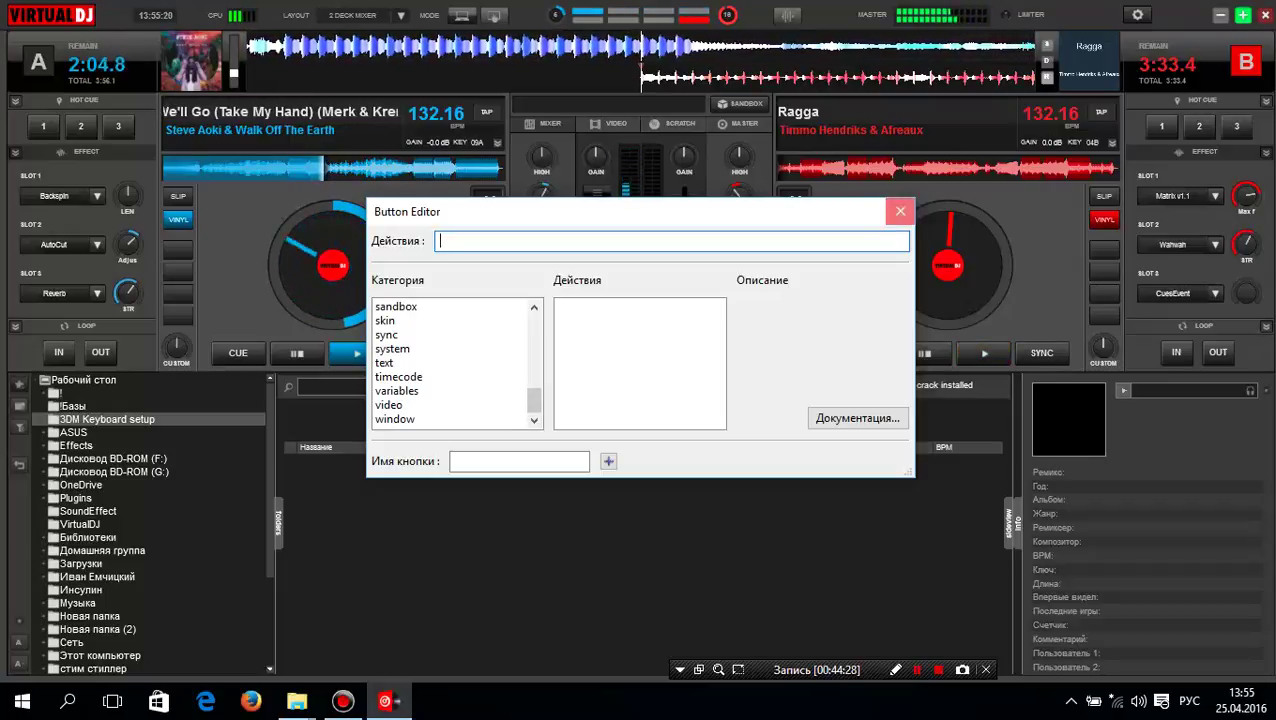
click(900, 211)
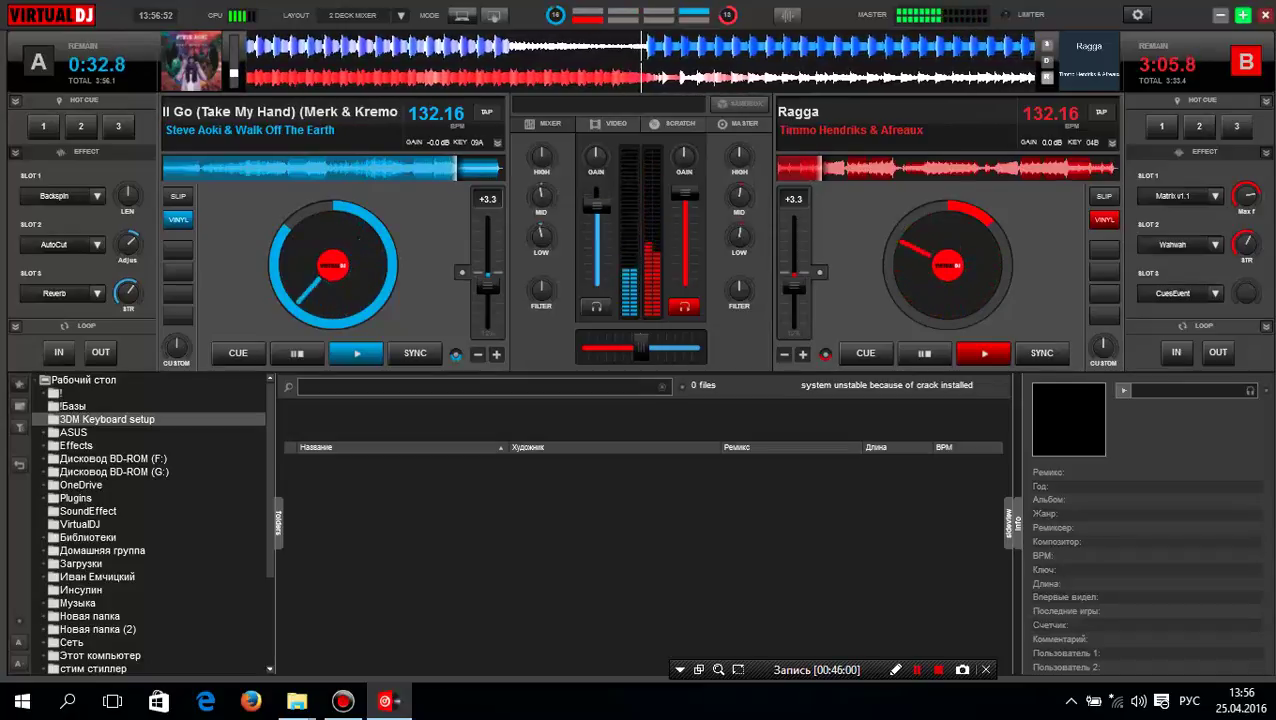
Fade the outgoing Home We'll Go track on deck A down to zero volume in stages.
drag(596, 206, 596, 211)
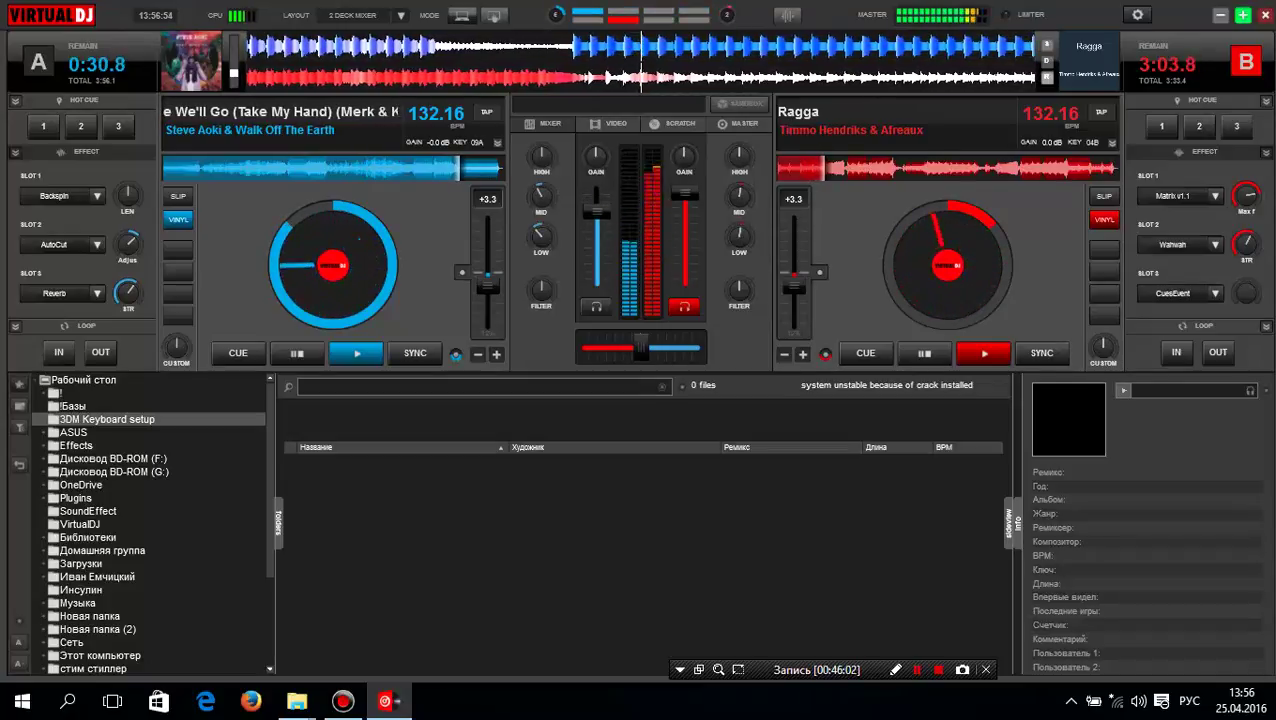
drag(596, 211, 596, 216)
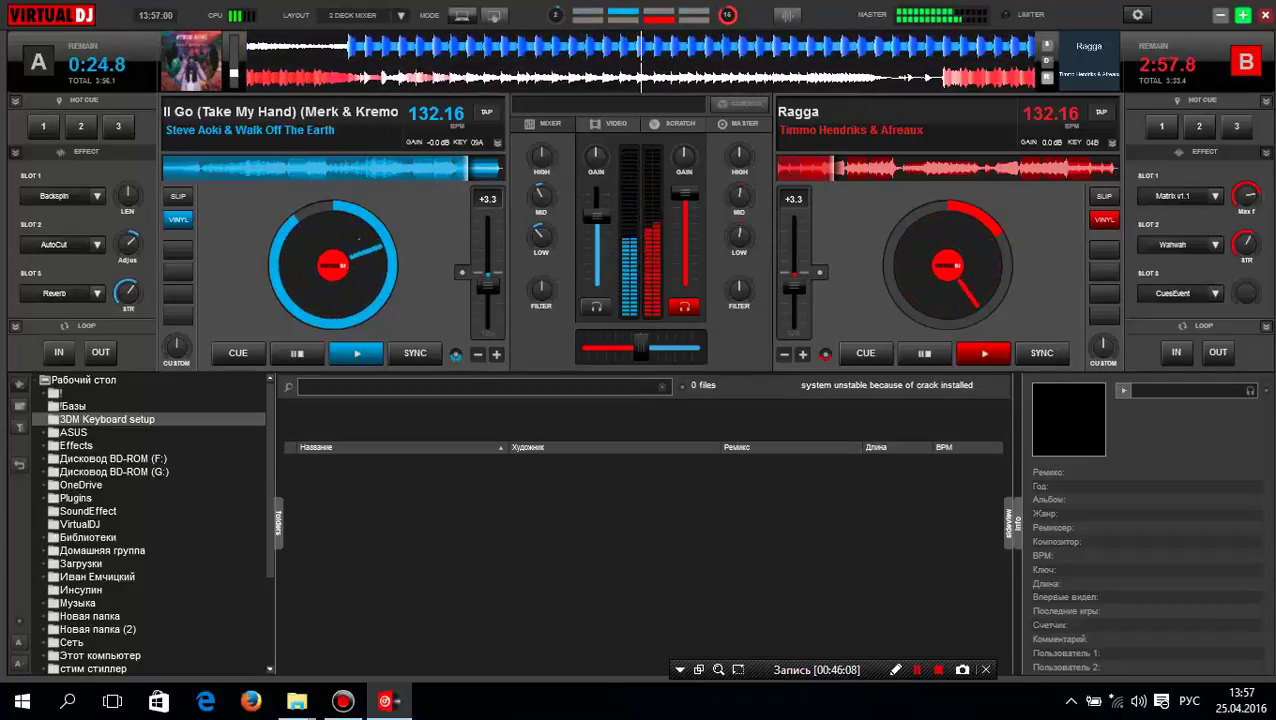
mouse_move(597, 218)
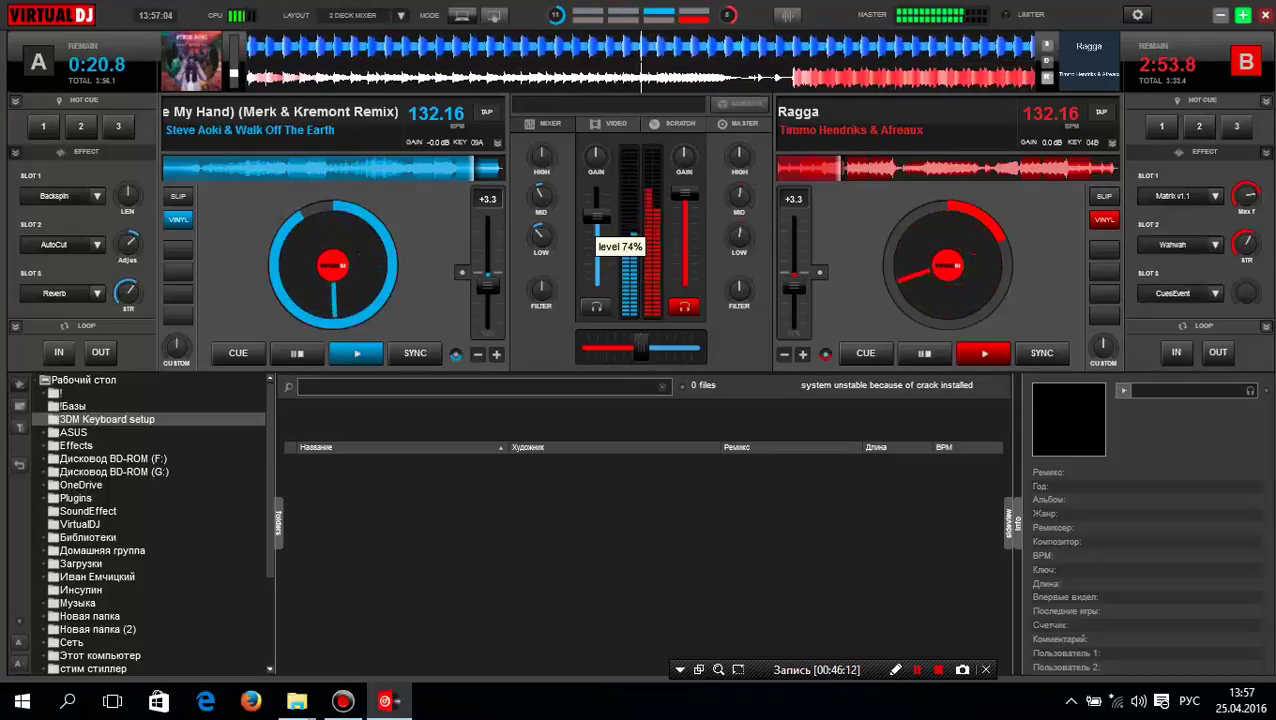
drag(597, 218, 597, 242)
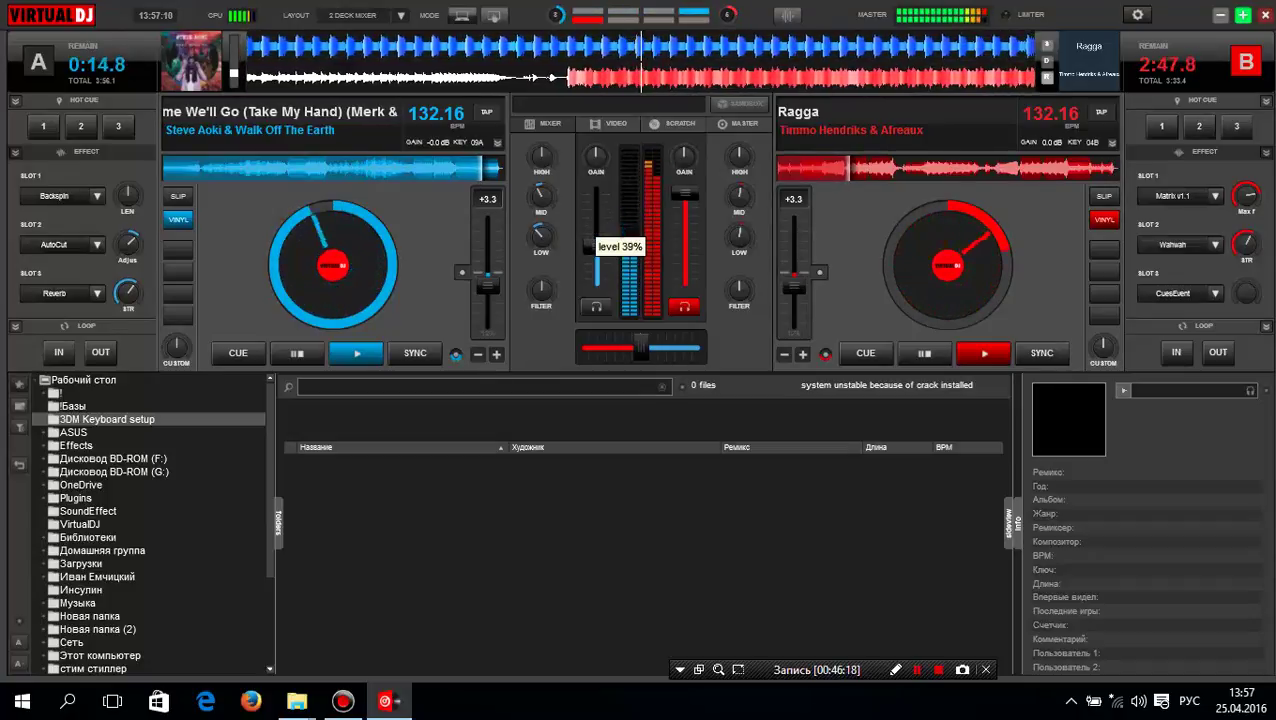
drag(597, 242, 597, 280)
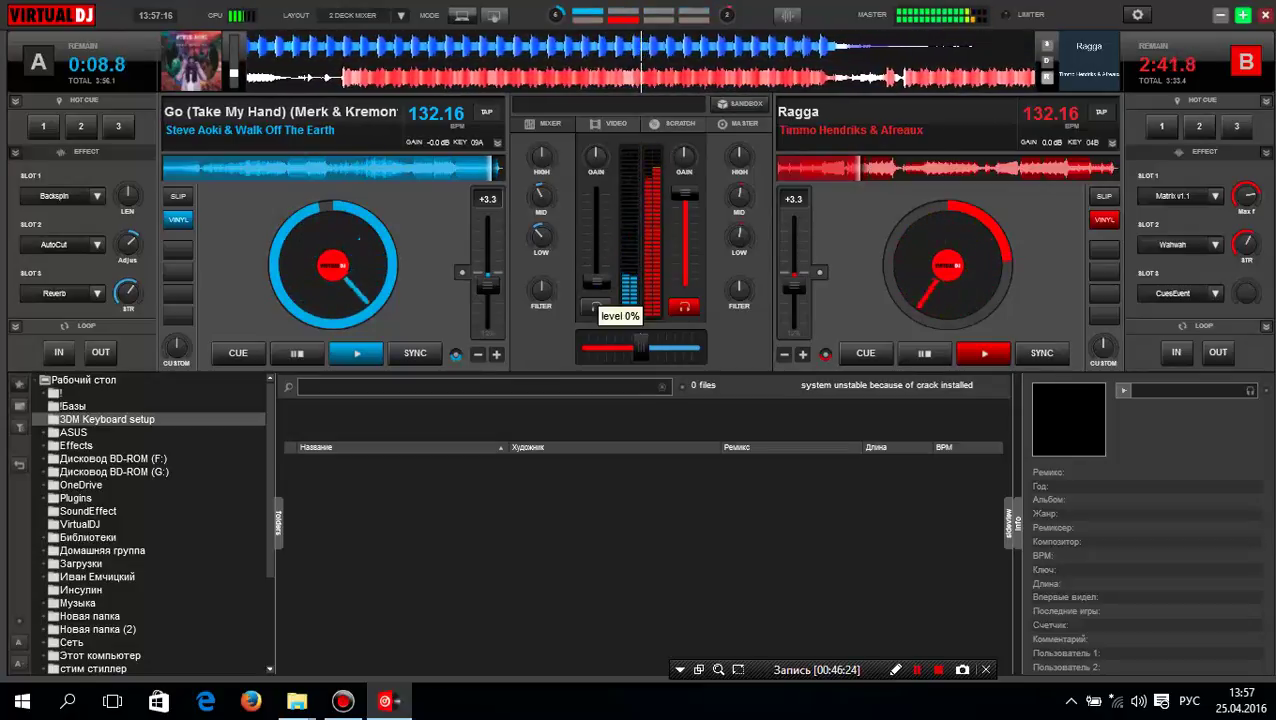
Load Back It Up by Whiskey Pete & Nick Kennedy from the Energy folder onto deck A and return to the mixer.
key(alt+Tab)
drag(735, 96, 852, 97)
drag(450, 508, 197, 265)
key(alt+Tab)
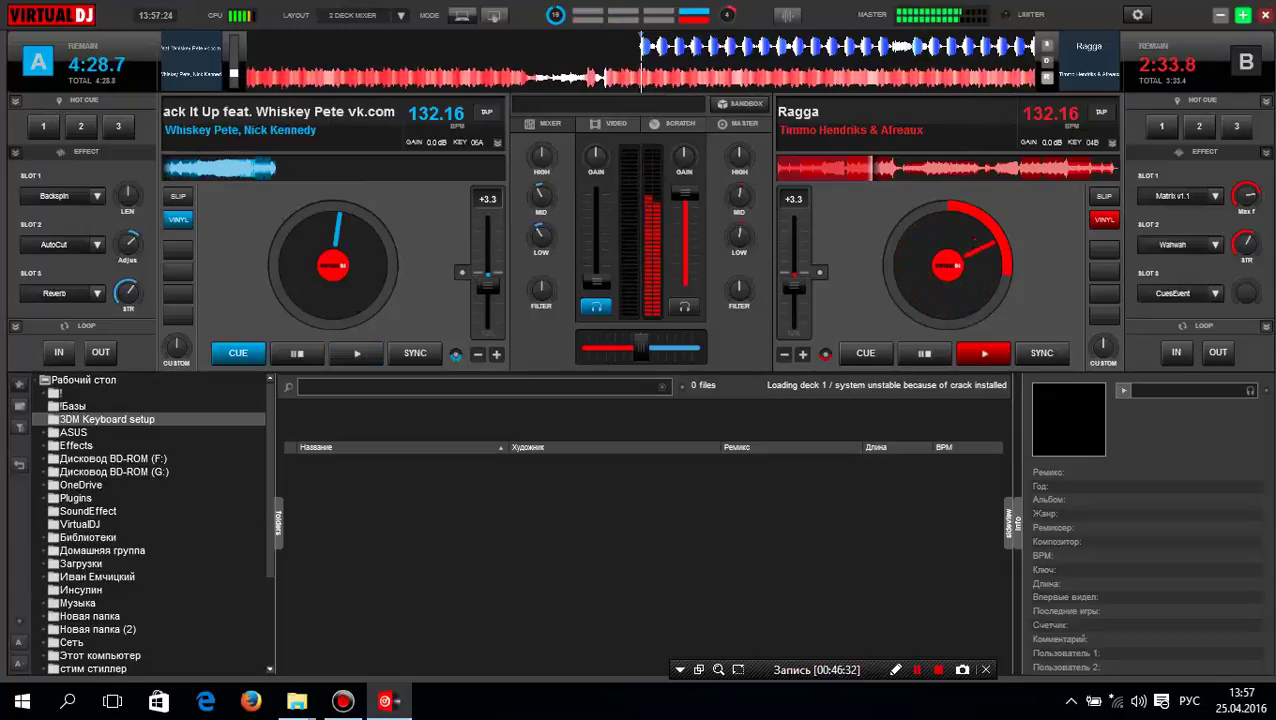
Start Back It Up on deck A at full volume and fade Ragga on deck B down to zero.
mouse_move(539, 237)
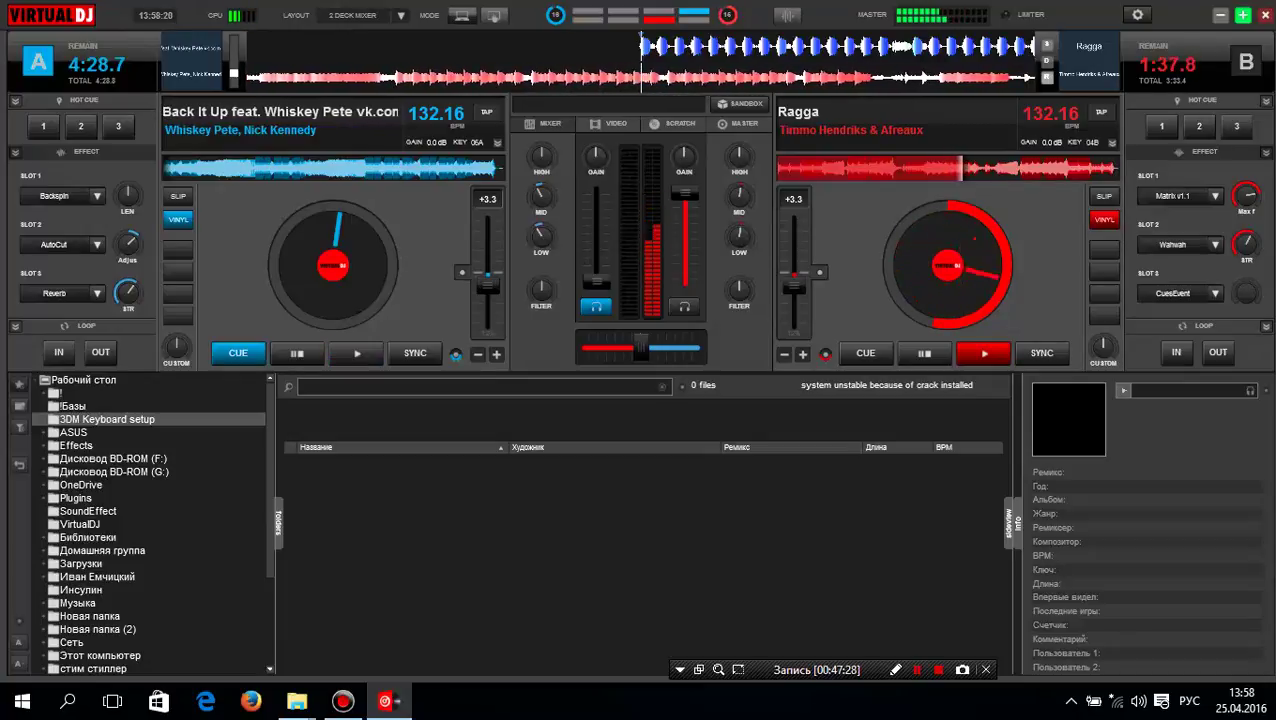
key(space)
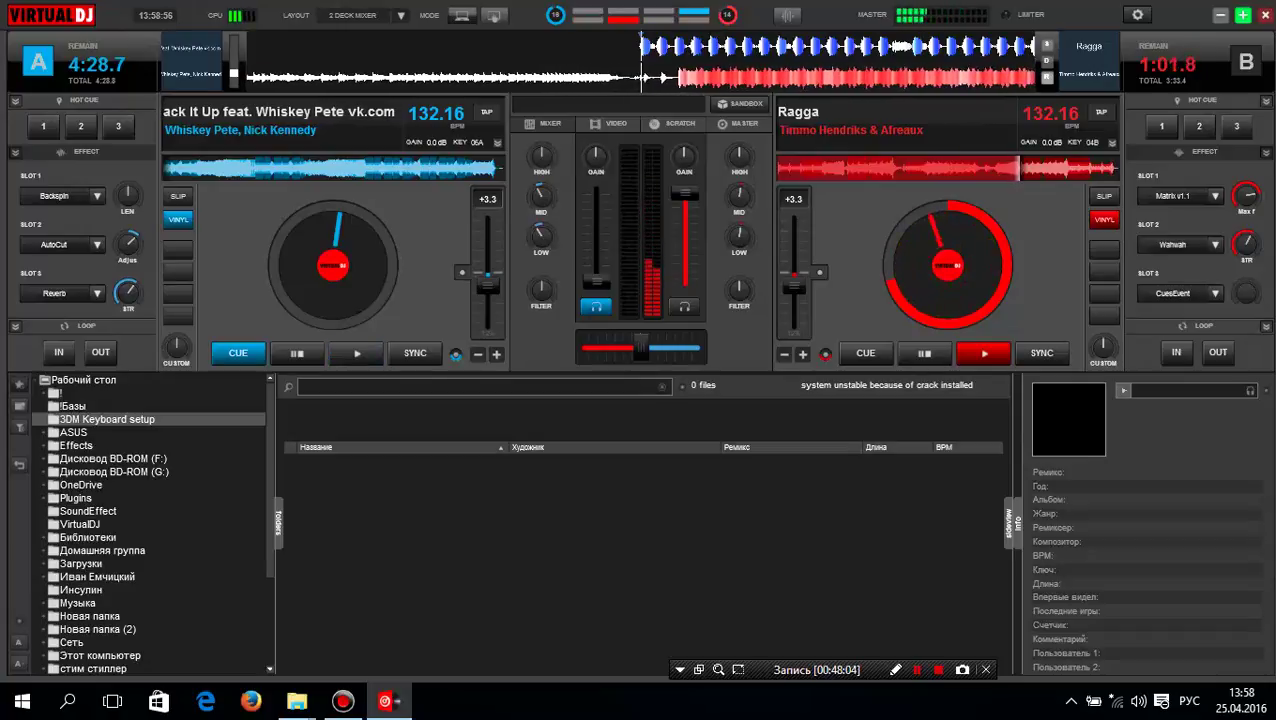
key(space)
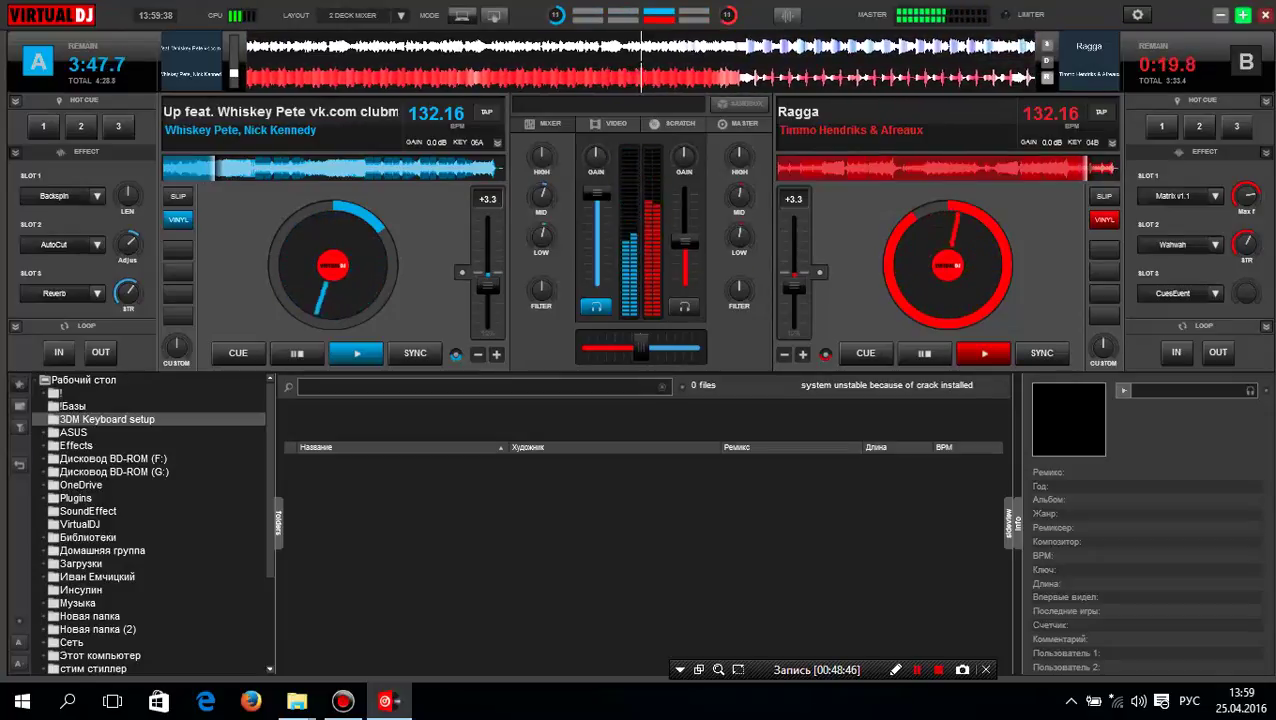
drag(684, 241, 683, 280)
click(684, 306)
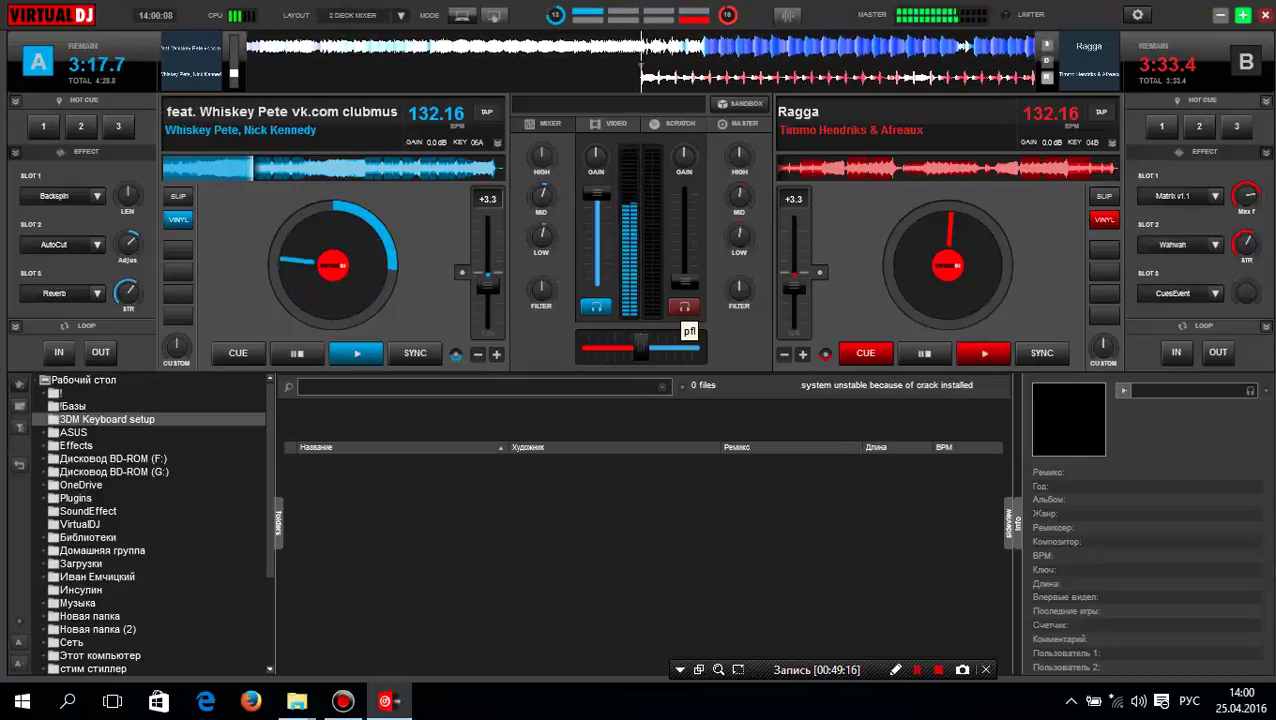
click(684, 306)
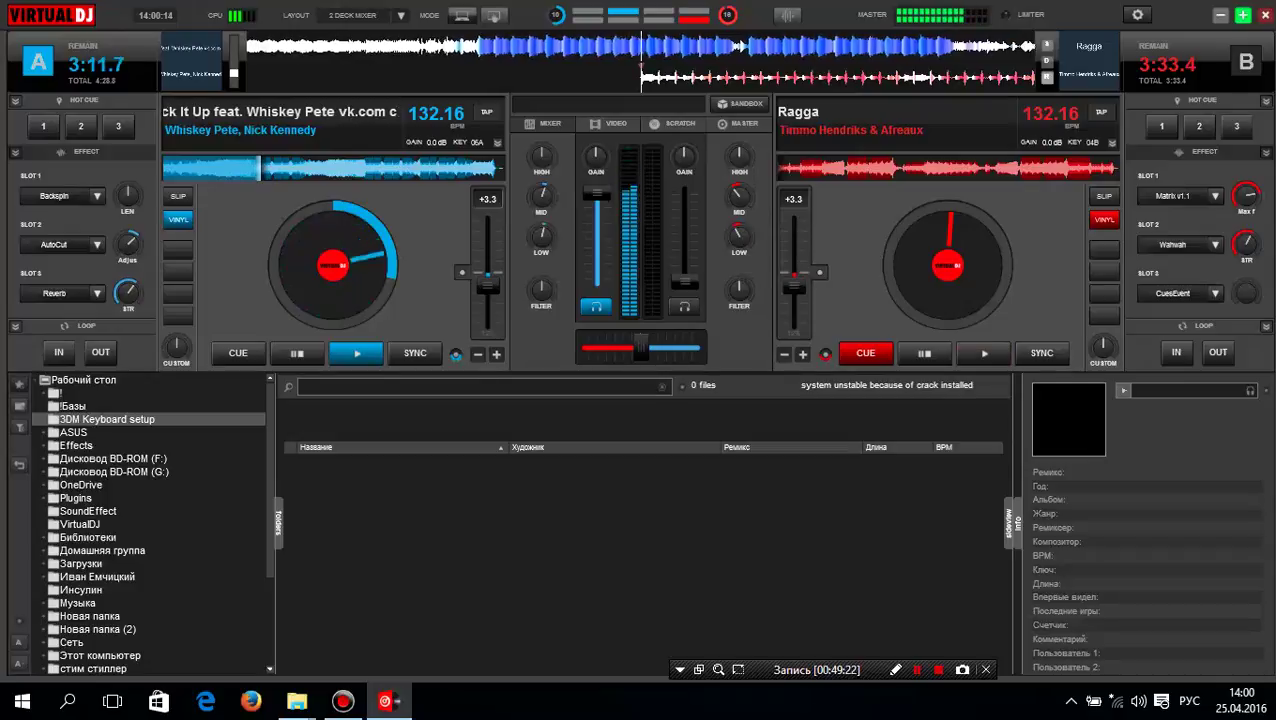
Load the Rominoid Project Track 10 from the Energy folder onto deck B and return to the mixer.
key(alt+Tab)
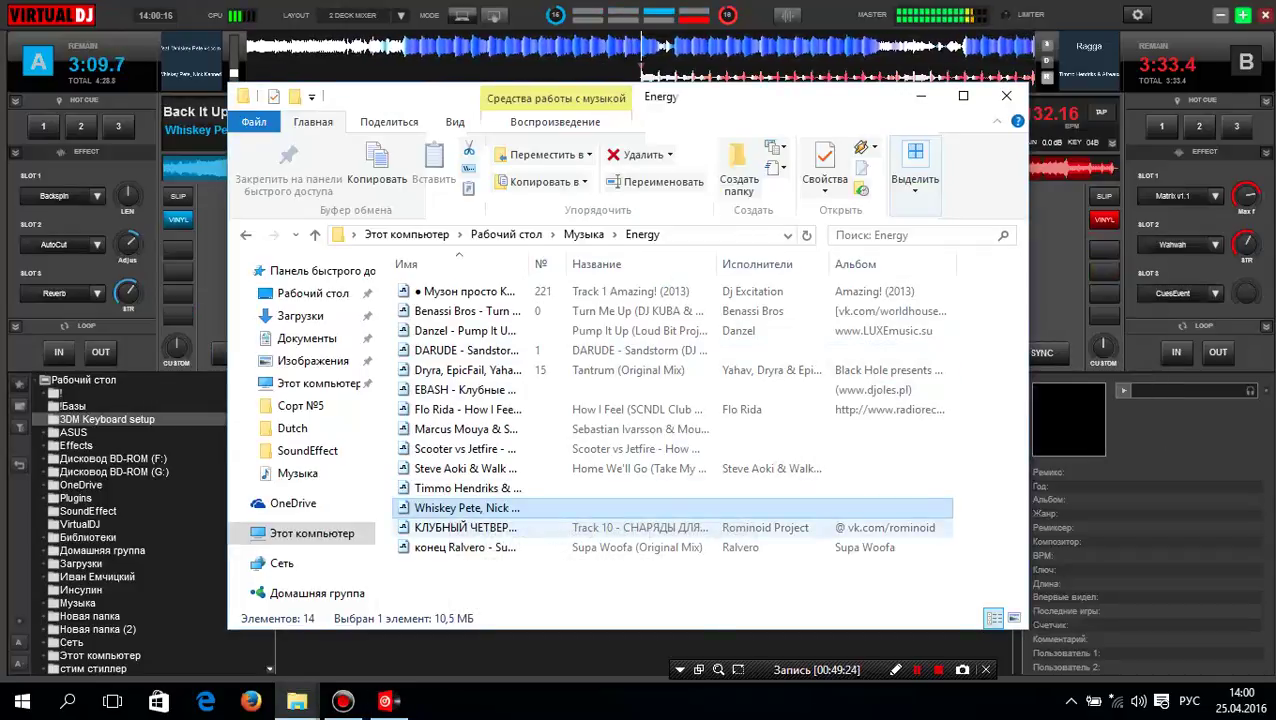
drag(455, 527, 1031, 264)
key(alt+Tab)
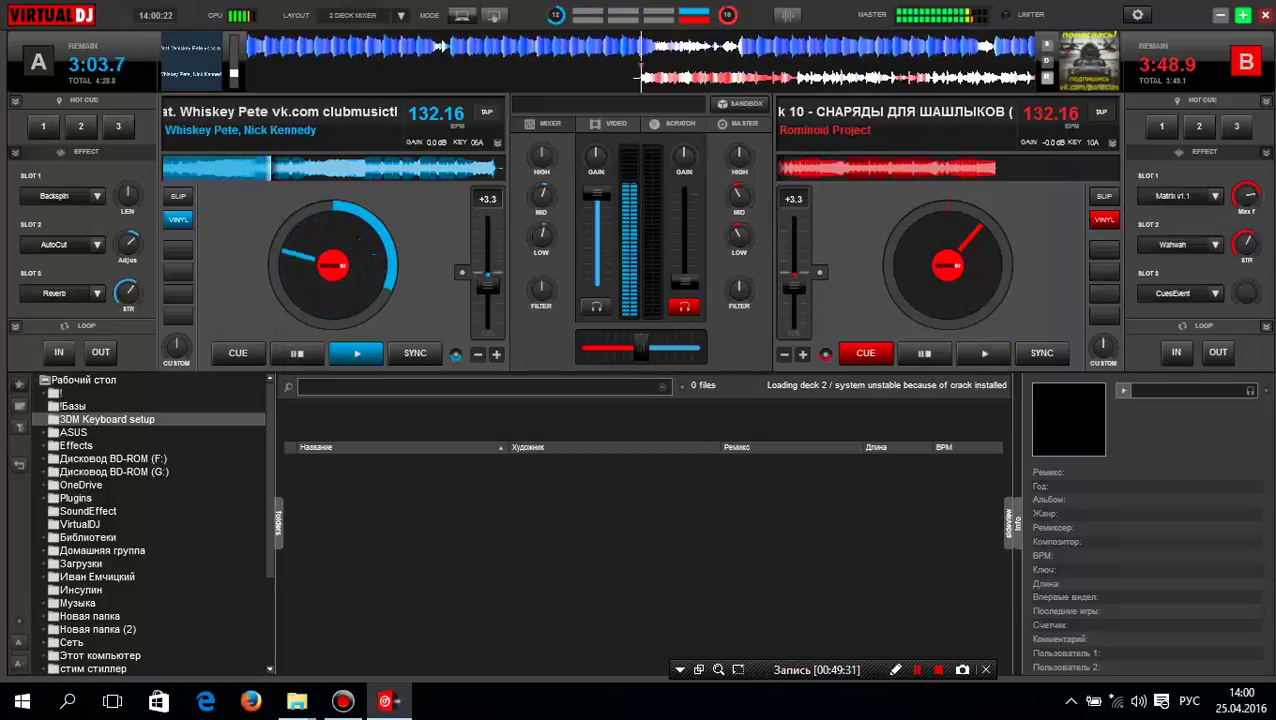
Start the Rominoid Project track on deck B and bring its volume up partway in stages.
key(space)
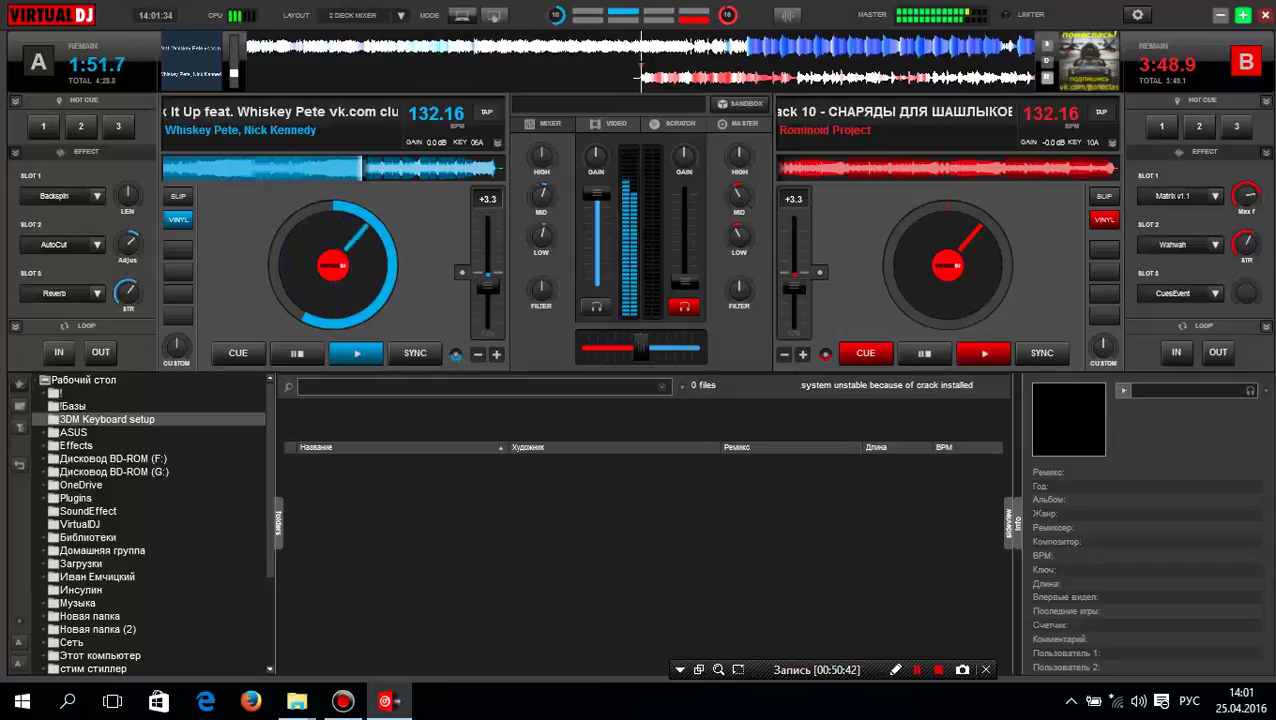
key(space)
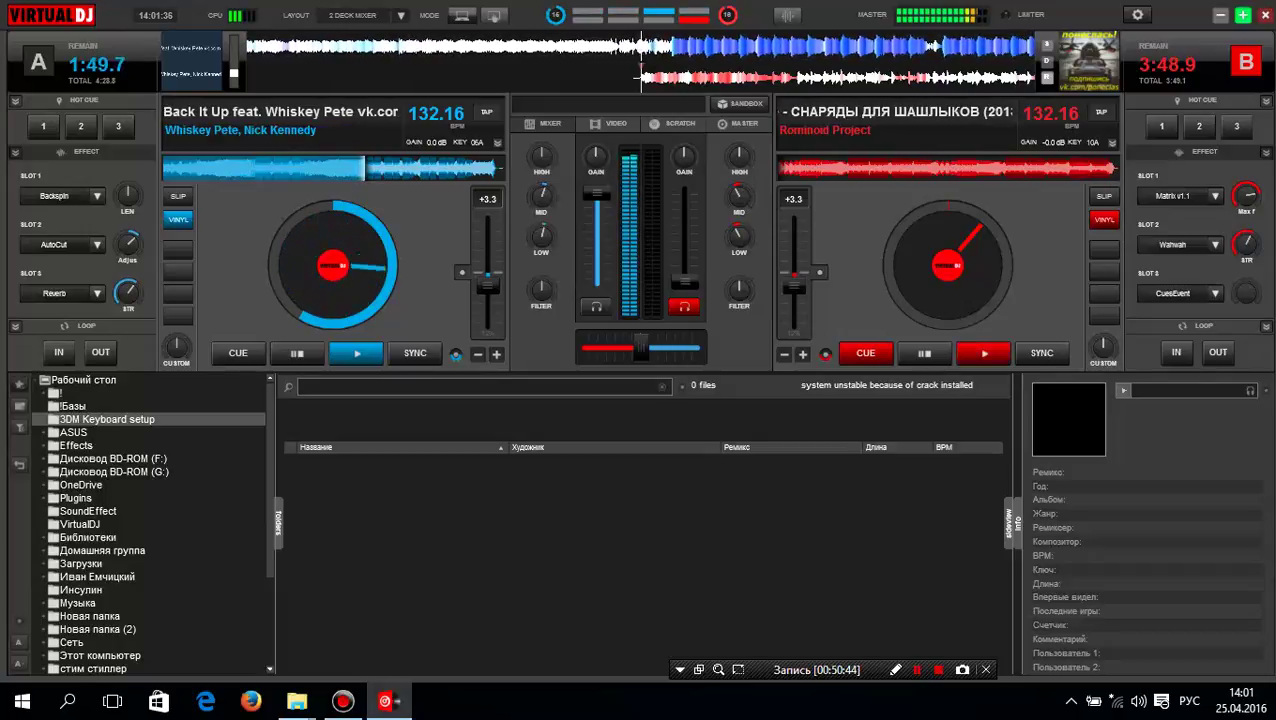
key(space)
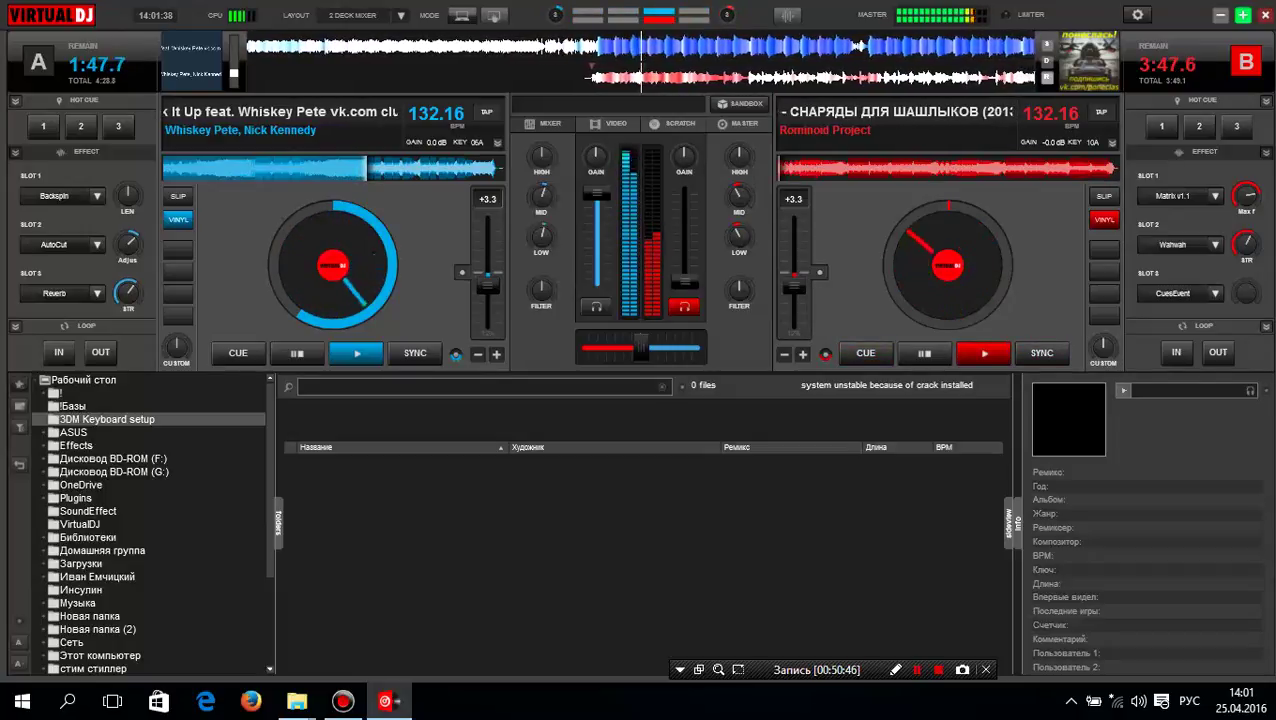
drag(685, 272, 685, 247)
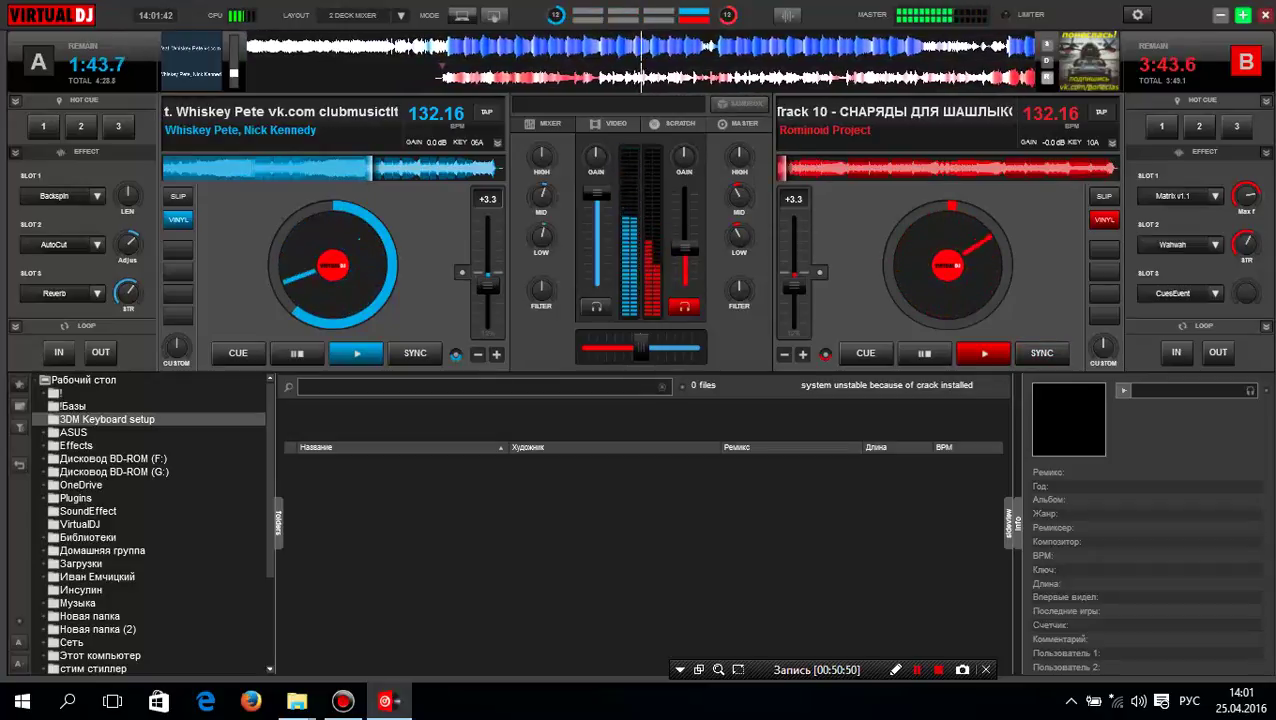
drag(685, 247, 685, 243)
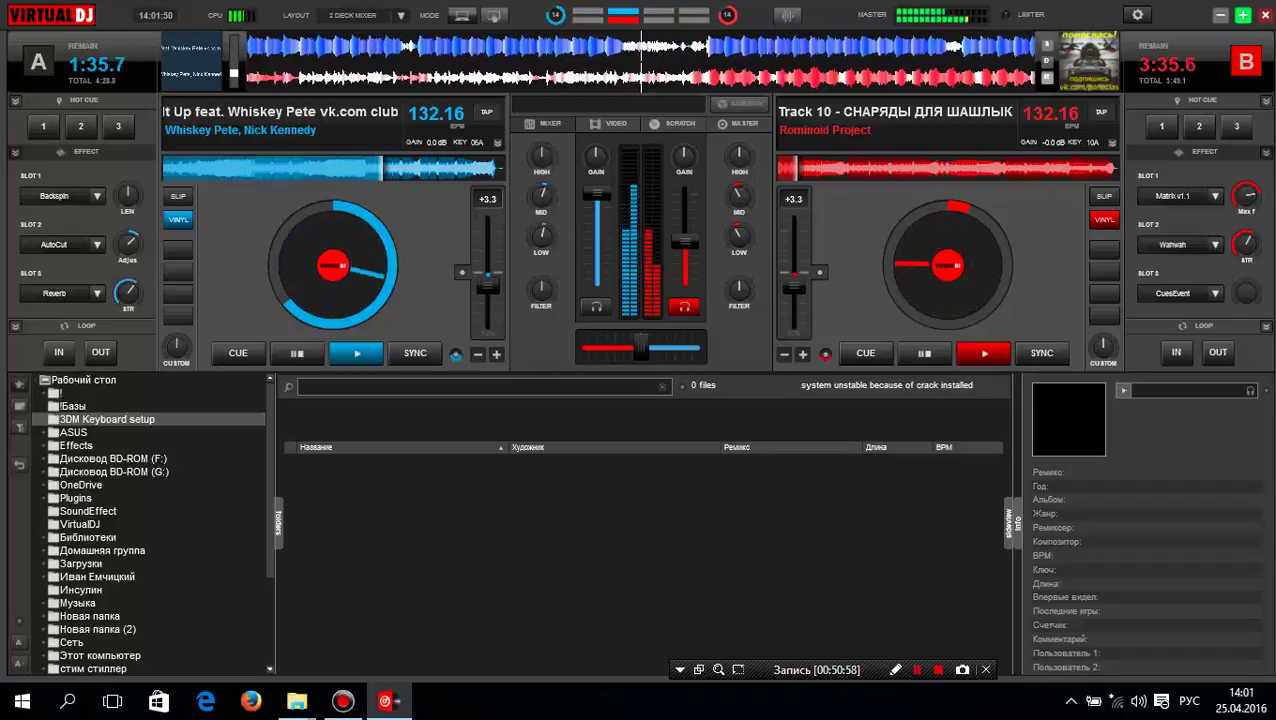
Raise deck B to full volume and fade Back It Up on deck A down to zero.
drag(685, 241, 685, 212)
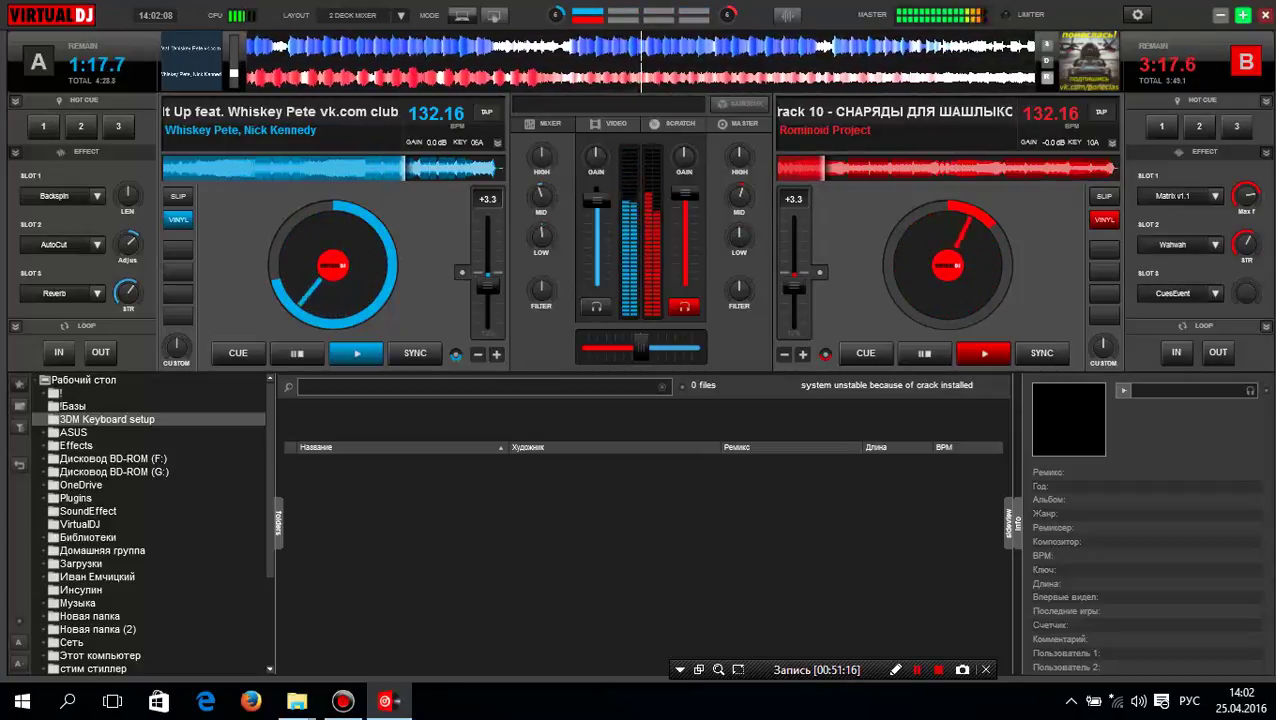
drag(592, 200, 592, 209)
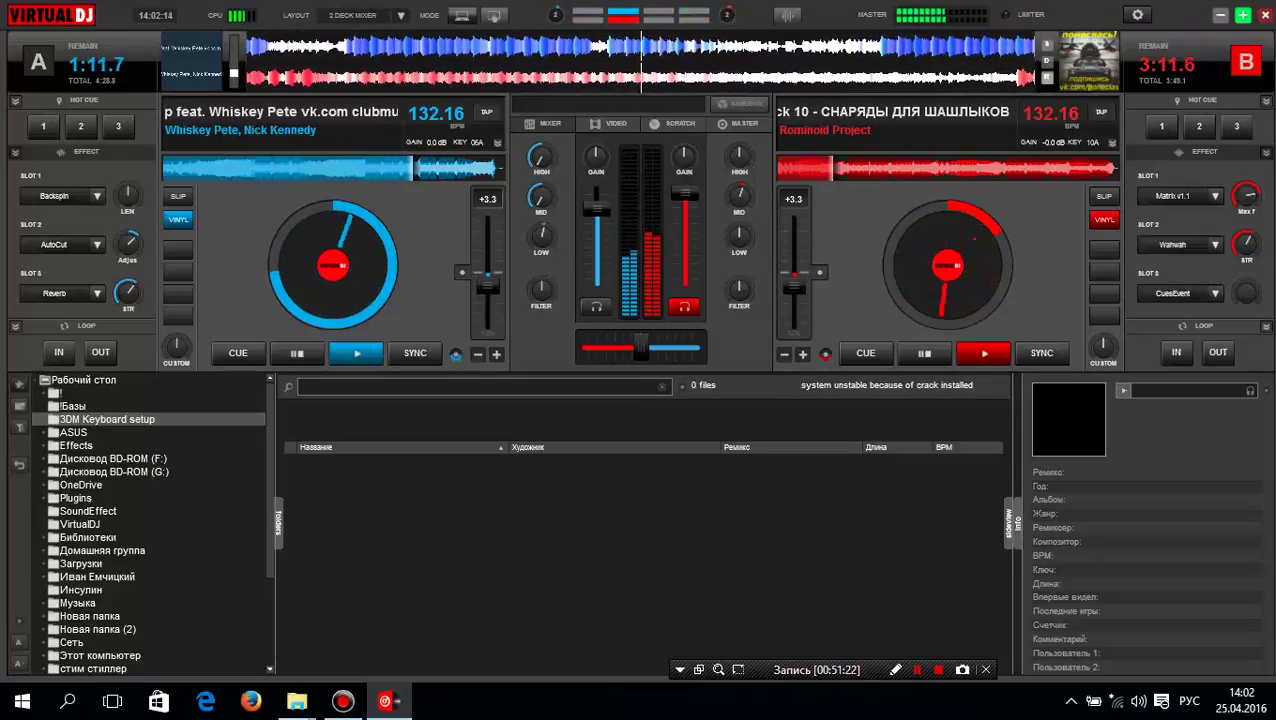
drag(540, 236, 540, 241)
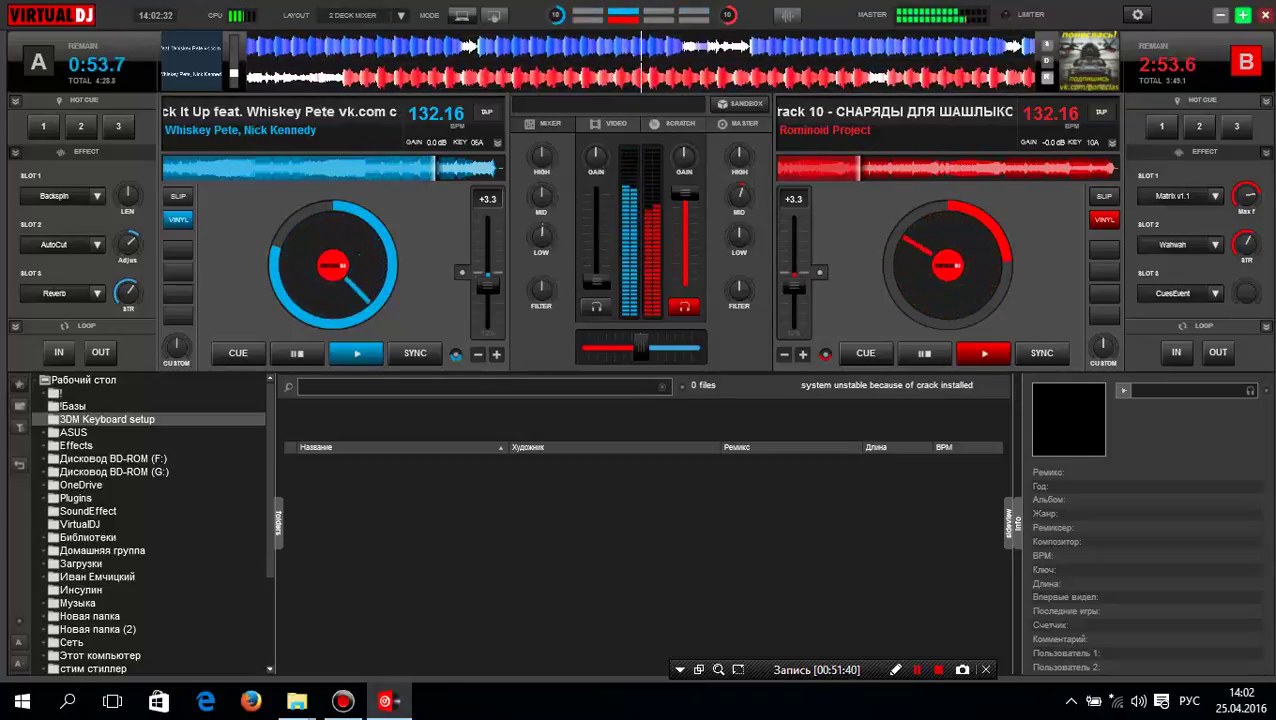
Load Supa Woofa (Original Mix) by Ralvero from the Energy folder onto deck A and return to the mixer.
key(alt+Tab)
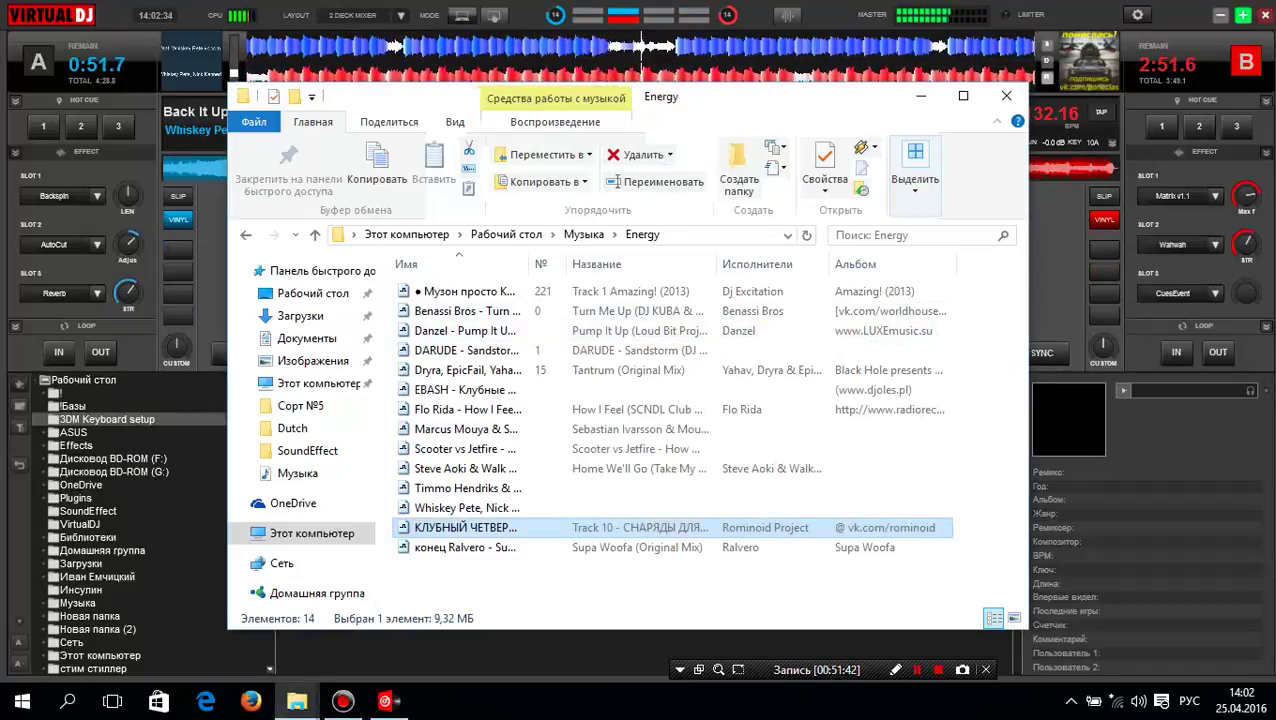
drag(850, 97, 1095, 150)
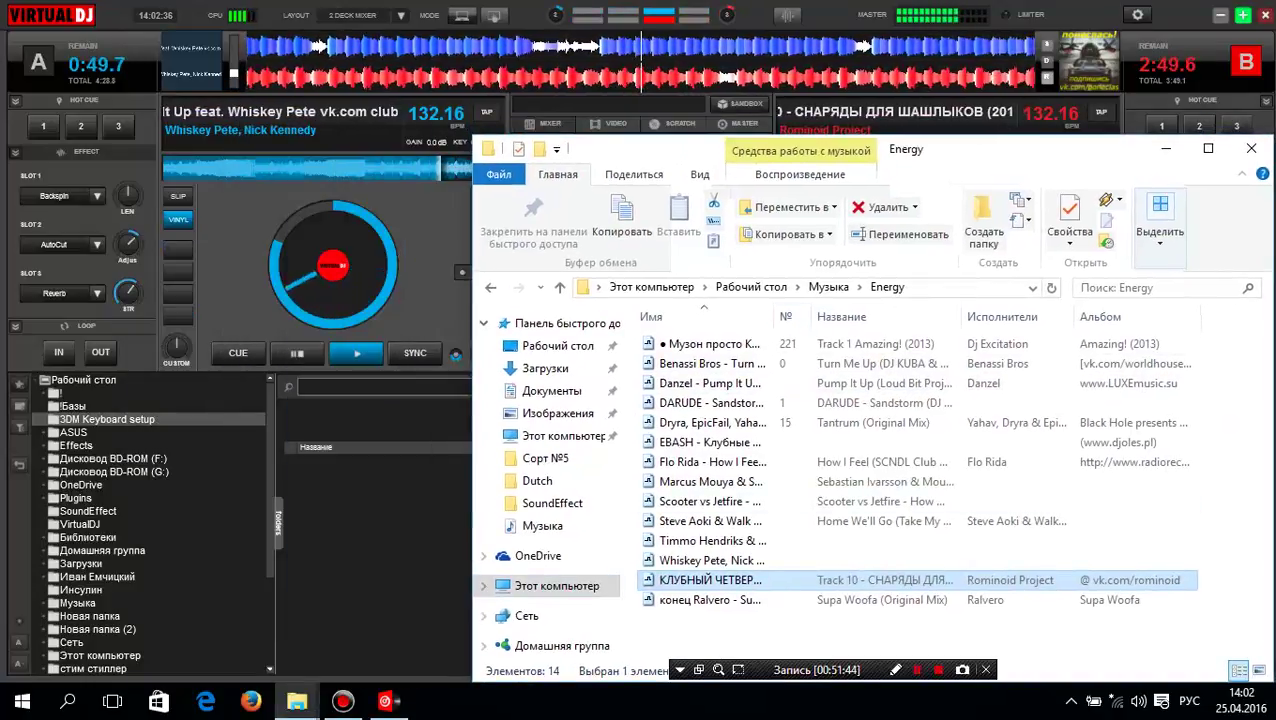
click(712, 600)
drag(712, 600, 333, 265)
key(alt+Tab)
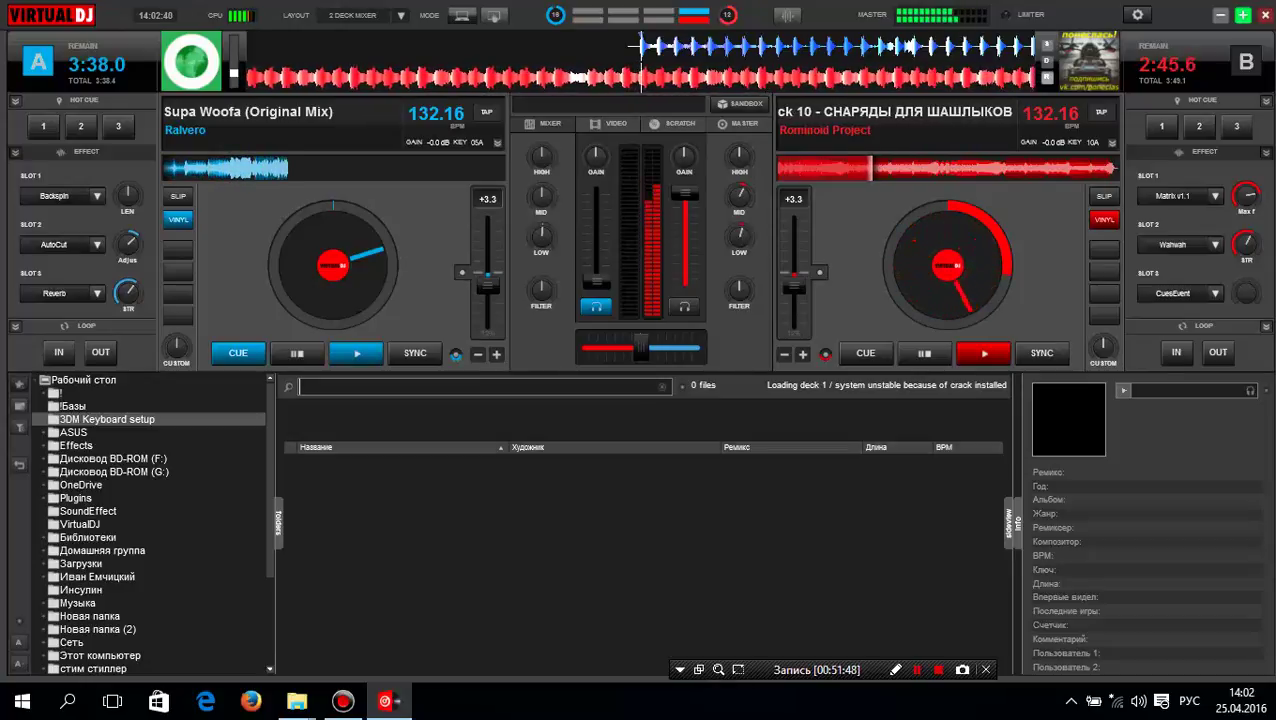
Start Supa Woofa on deck A while the Rominoid Project track keeps playing on deck B.
mouse_move(738, 236)
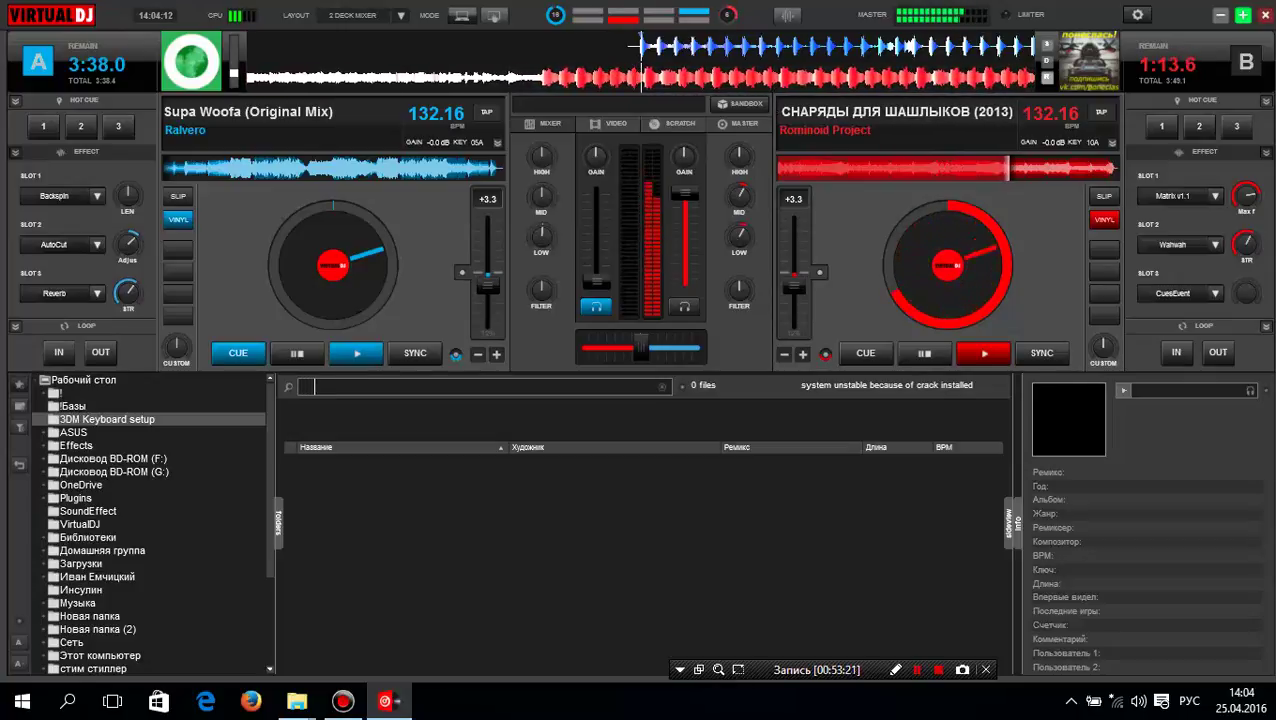
key(space)
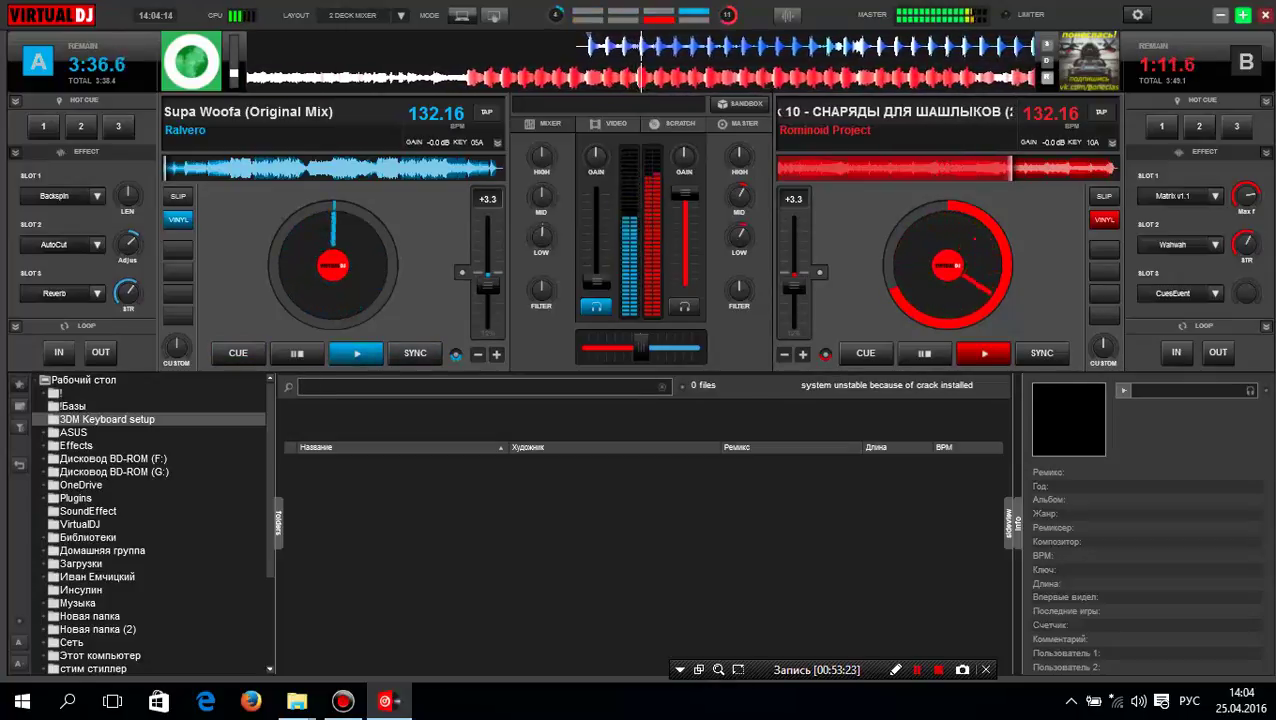